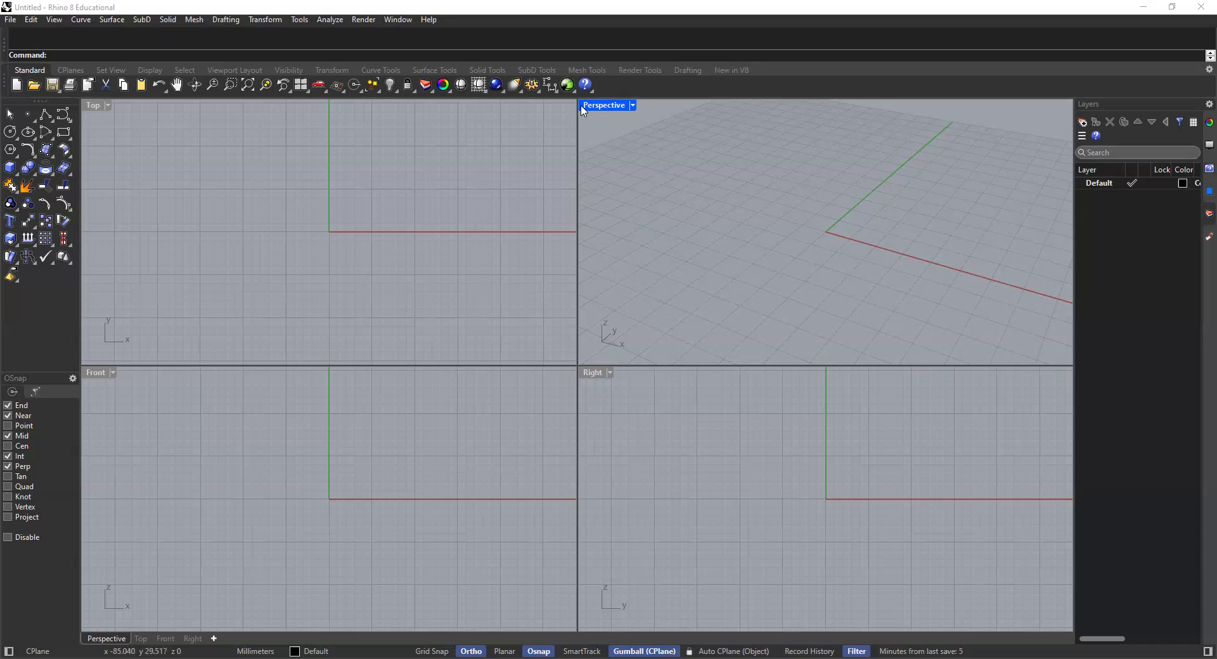
Set the document's model units to Feet with distances displayed as feet and inches
type("Units")
key("Return")
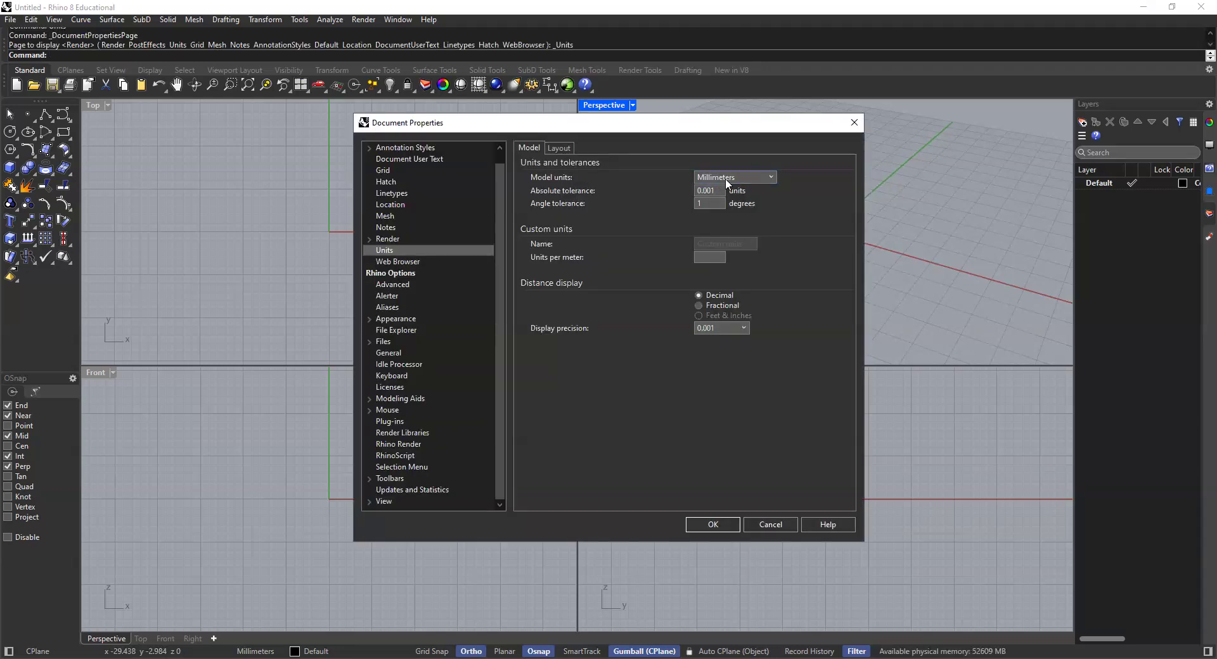
left_click(745, 179)
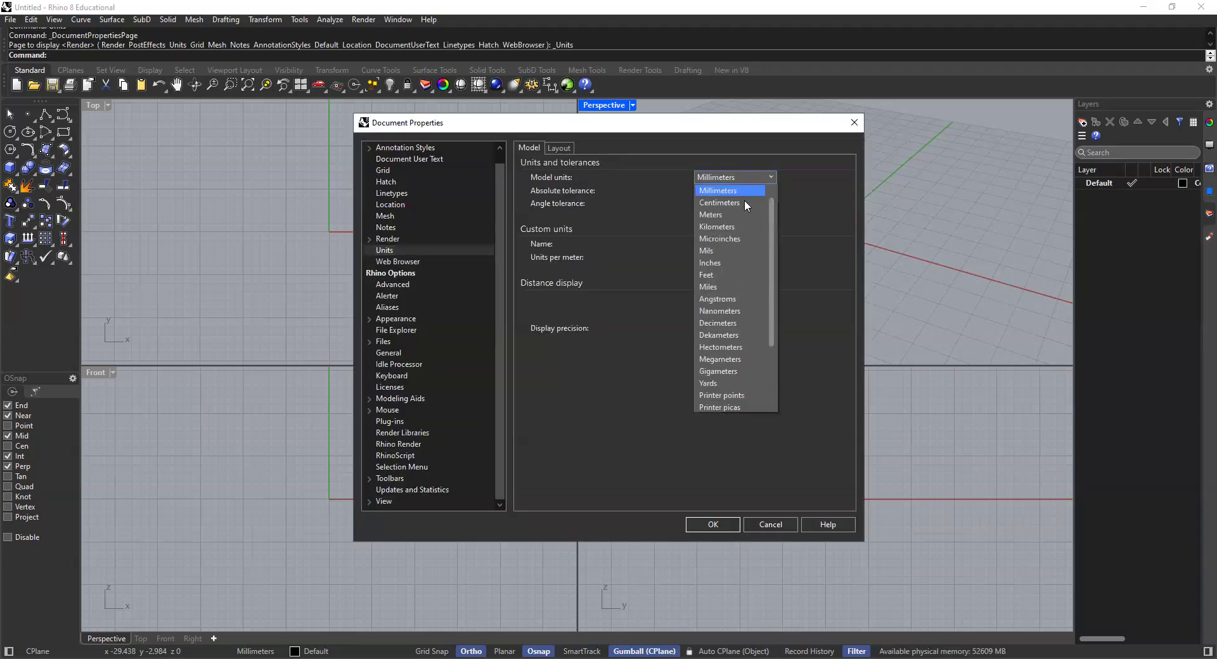
left_click(727, 273)
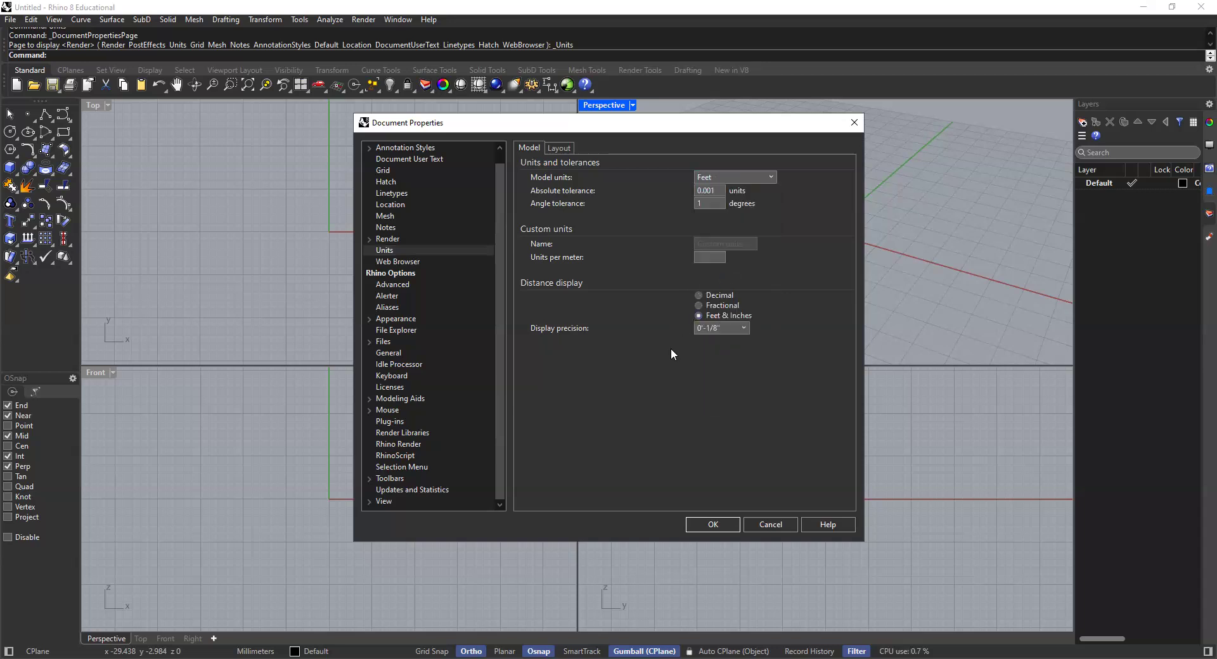
left_click(712, 525)
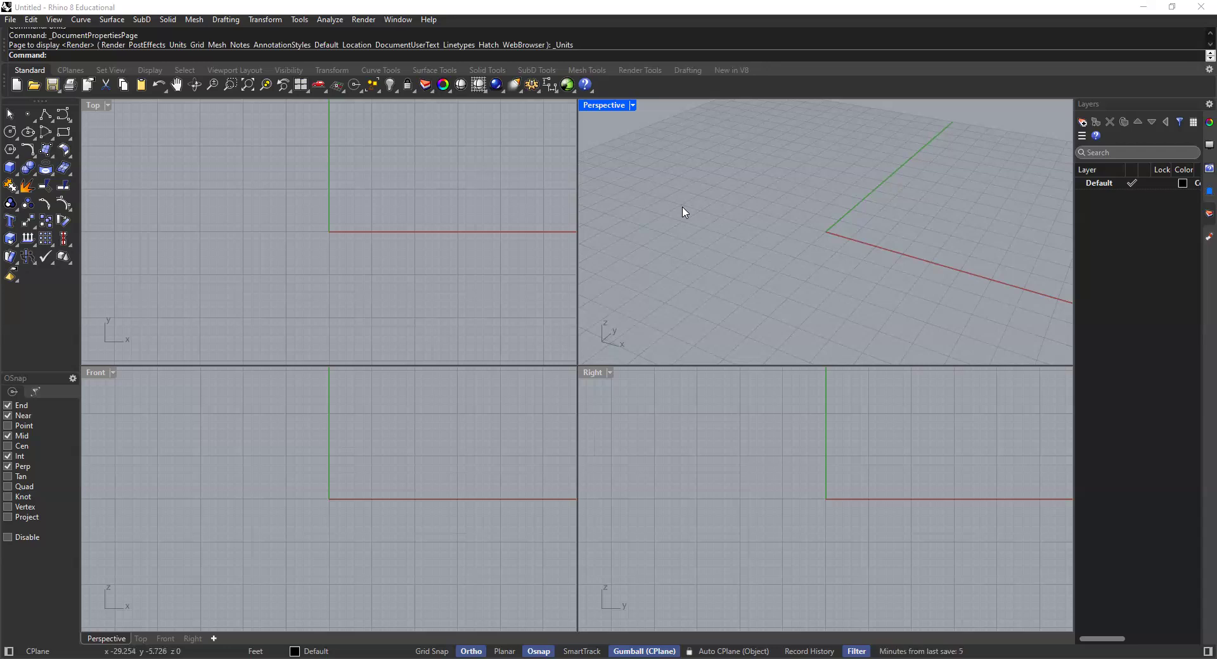
Maximize the Perspective viewport and frame the area around the origin
double_click(596, 106)
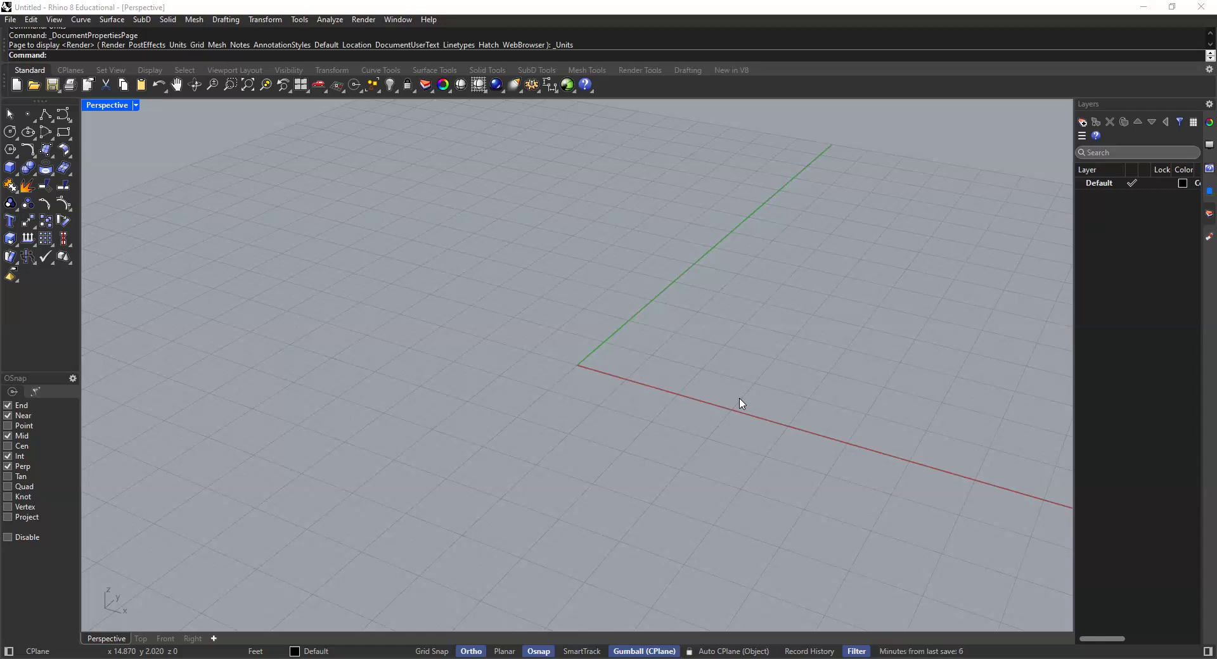
scroll(617, 385, "up", 3)
right_click_drag(617, 361, 563, 353, "shift")
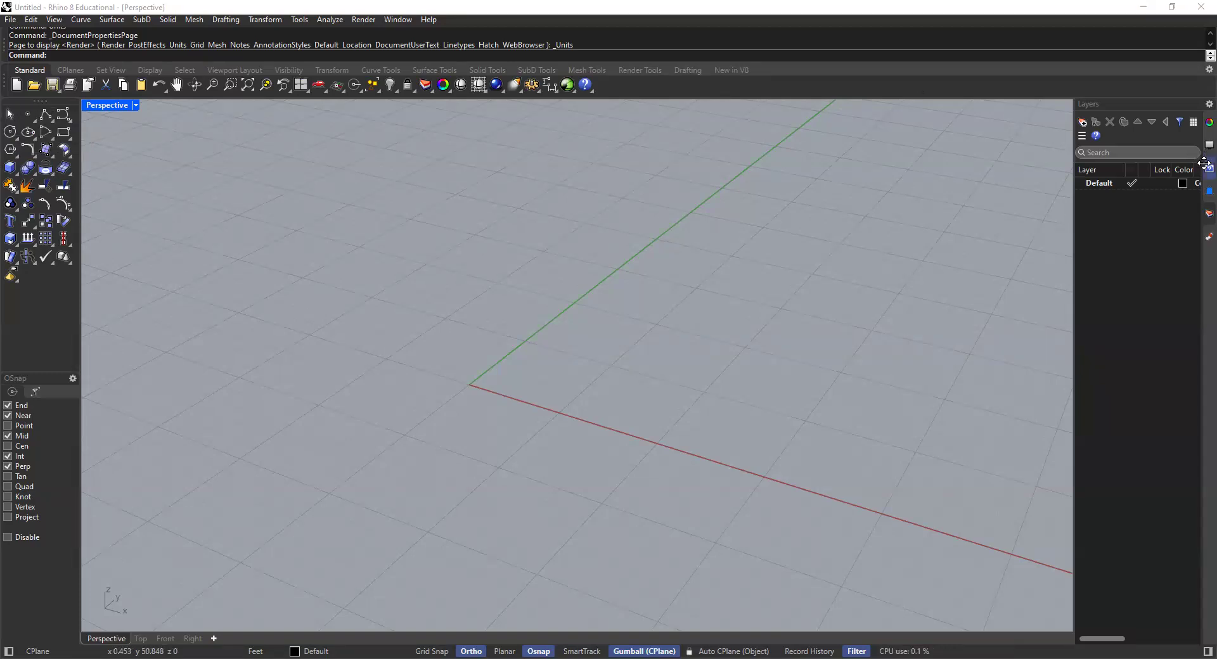
Draw a single 10' polyline segment near the origin, parallel to the red X axis
left_click(46, 117)
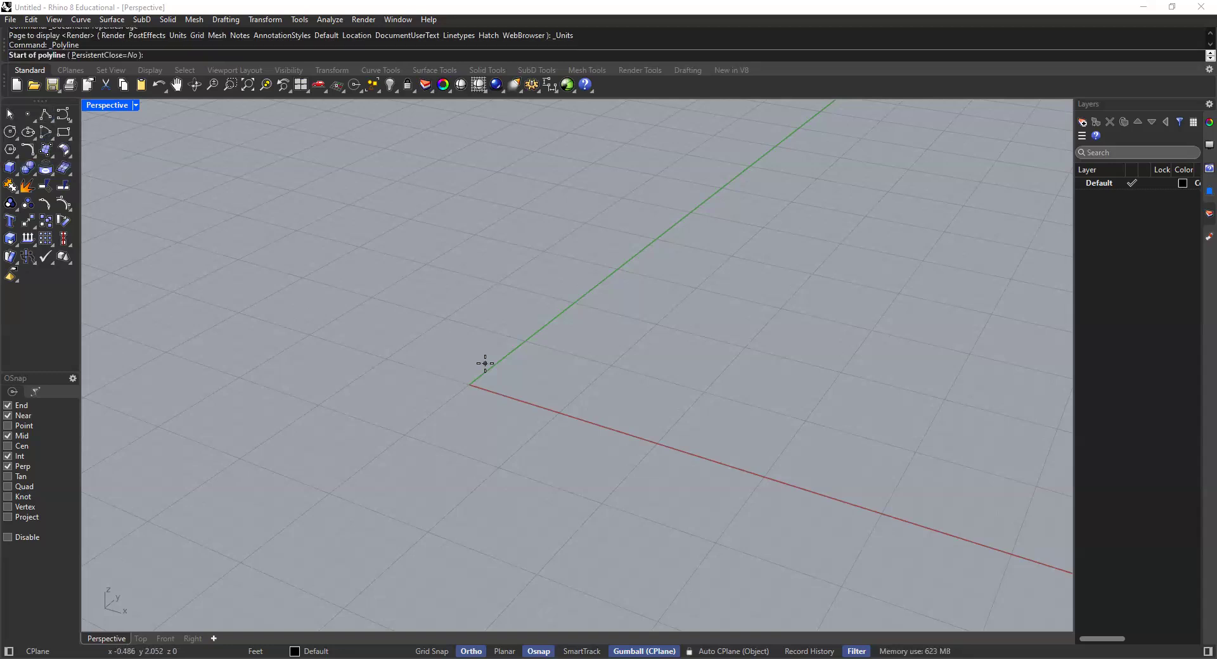
left_click(560, 364)
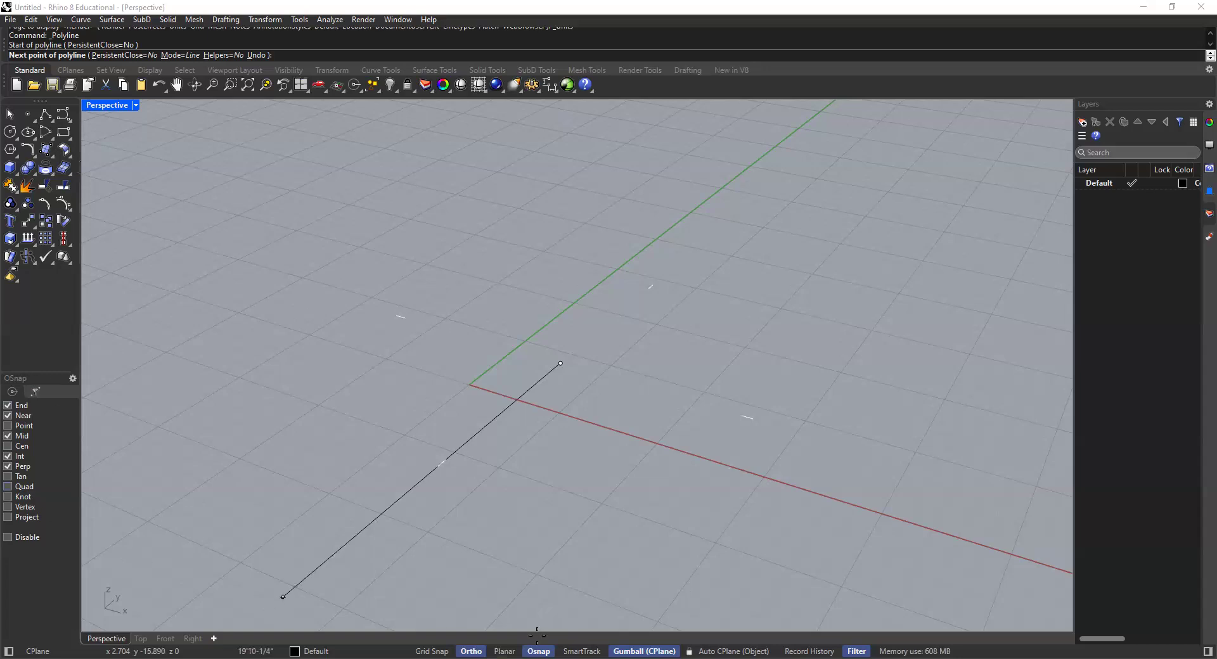
left_click(581, 651)
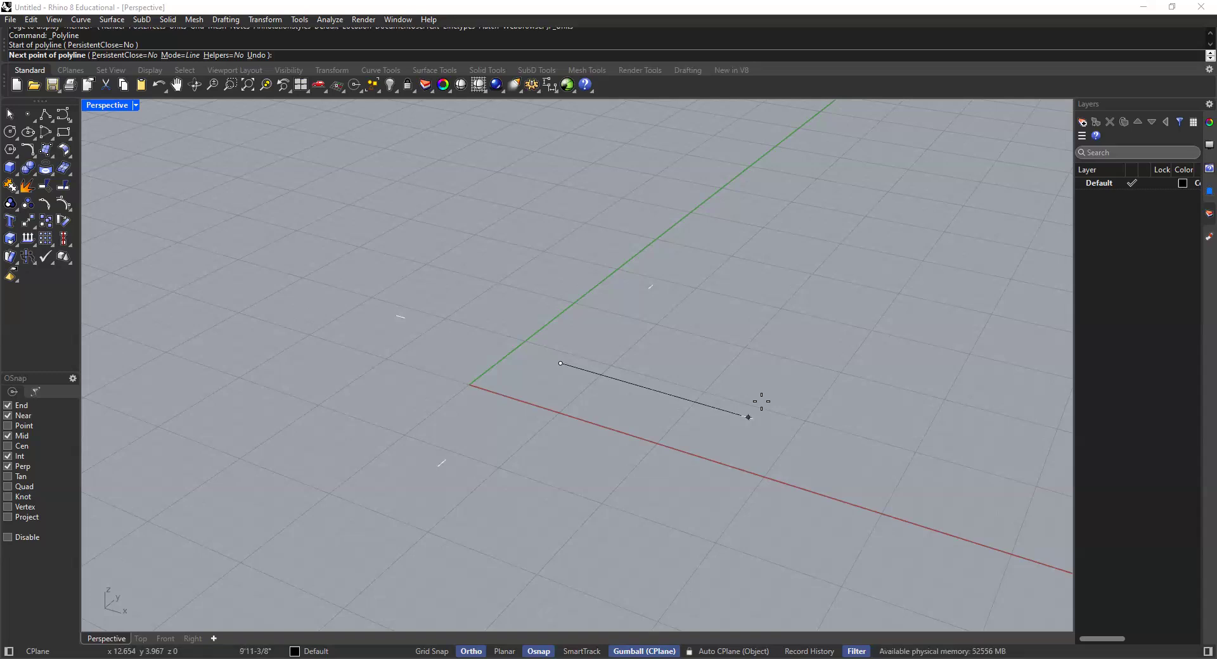
type("10")
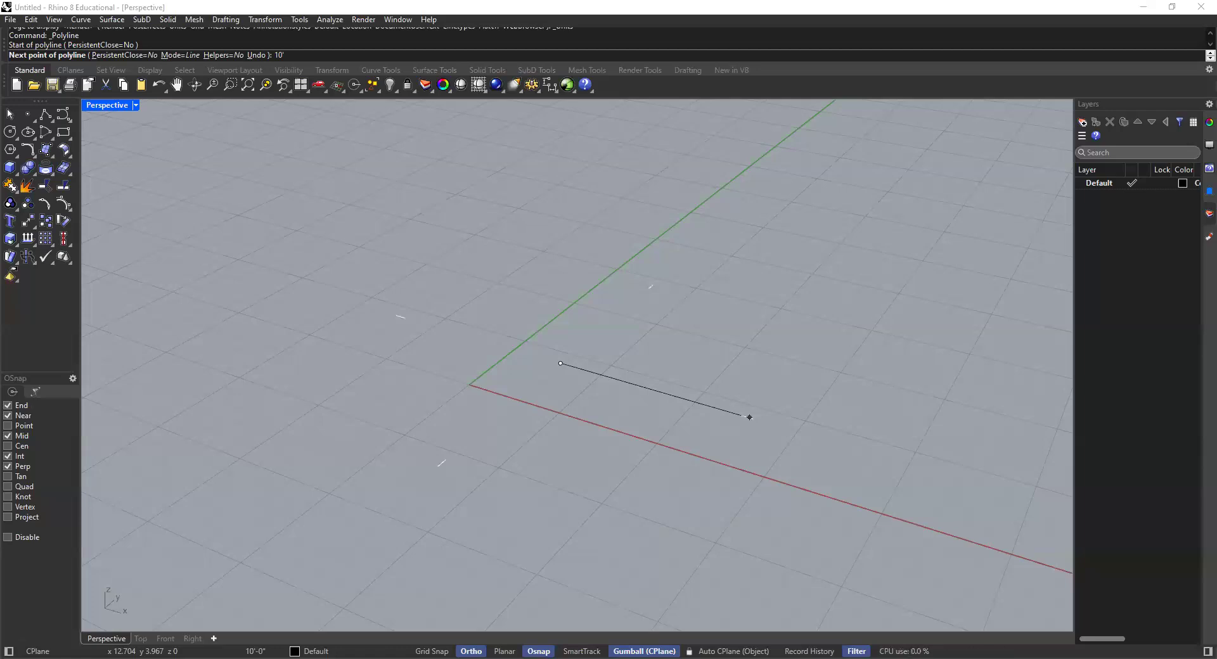
key("Return")
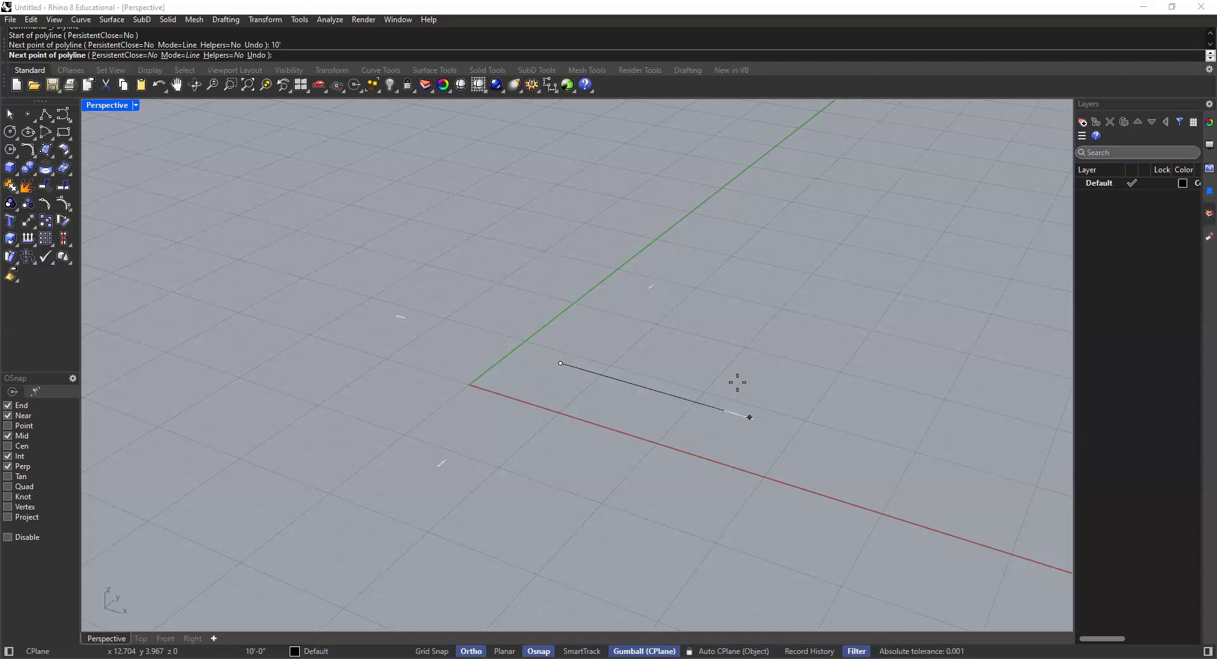
left_click(830, 443)
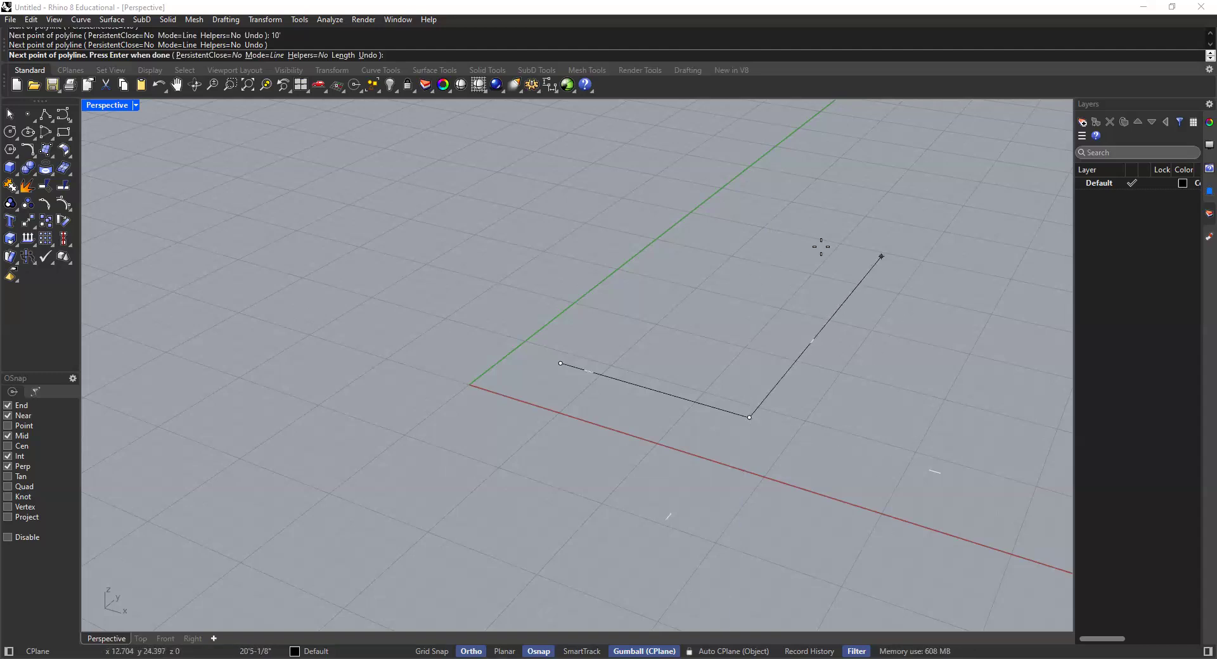
key("Return")
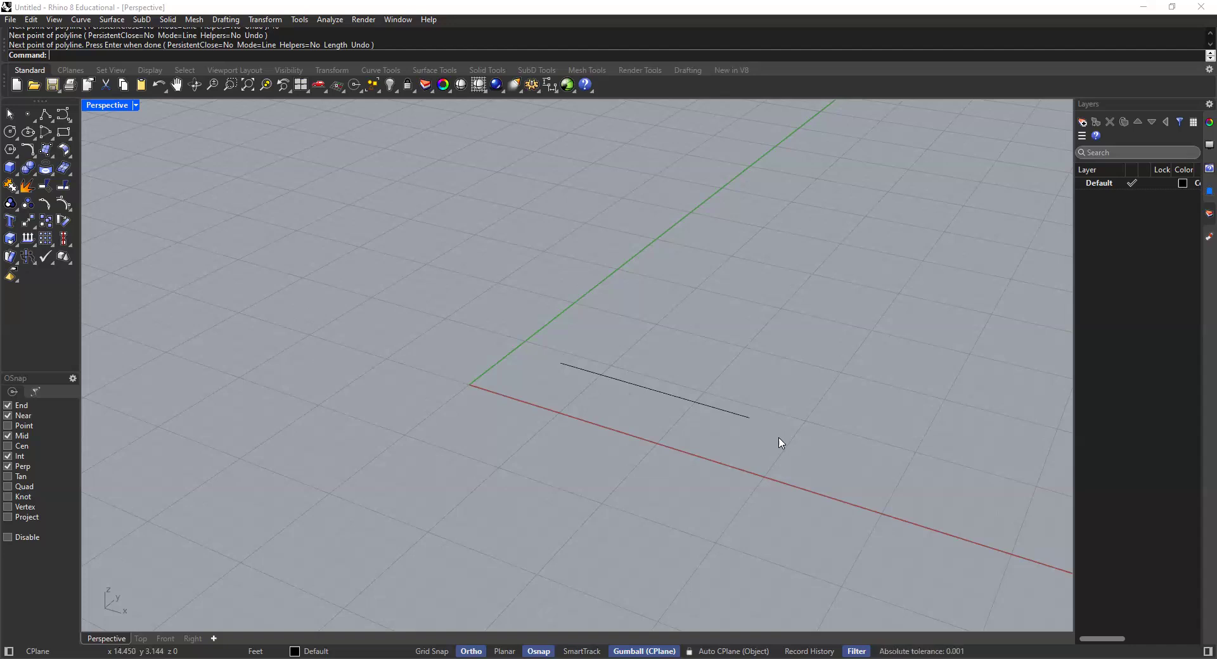
left_click(677, 399)
left_click(692, 343)
scroll(693, 447, "down", 2)
right_click_drag(636, 450, 587, 402)
left_click(587, 402)
left_click(598, 521)
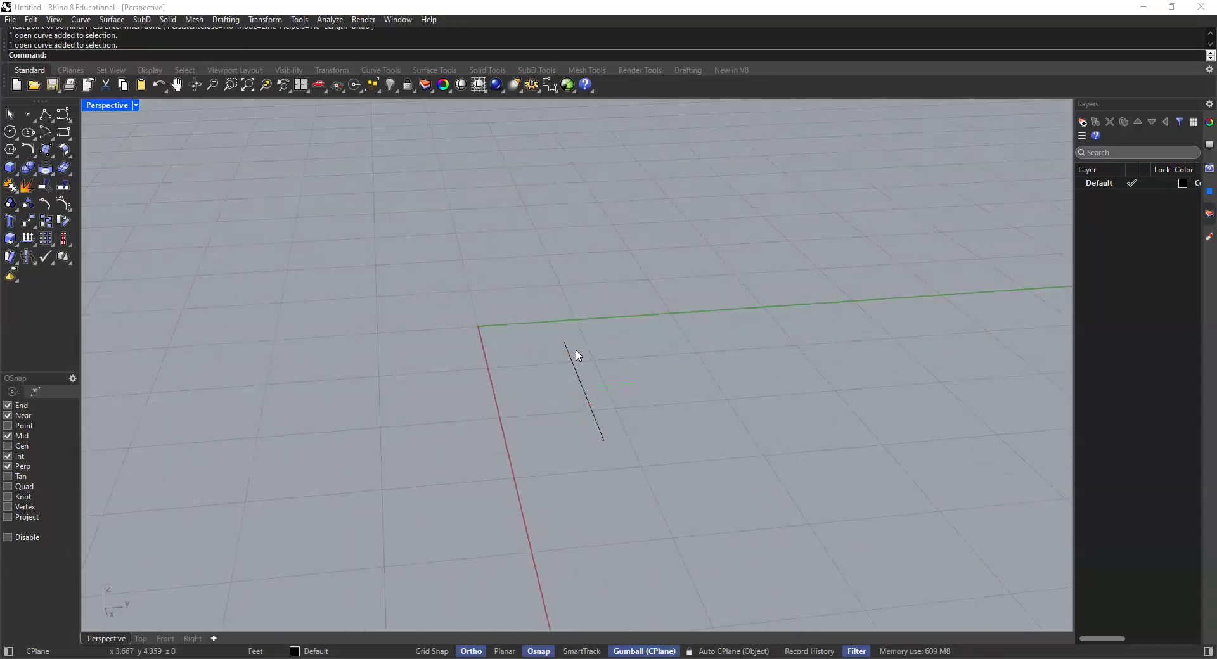
Extrude the line vertically 10' with ExtrudeCrv as an open surface, keeping the input curve
left_click(579, 383)
right_click_drag(620, 412, 660, 393)
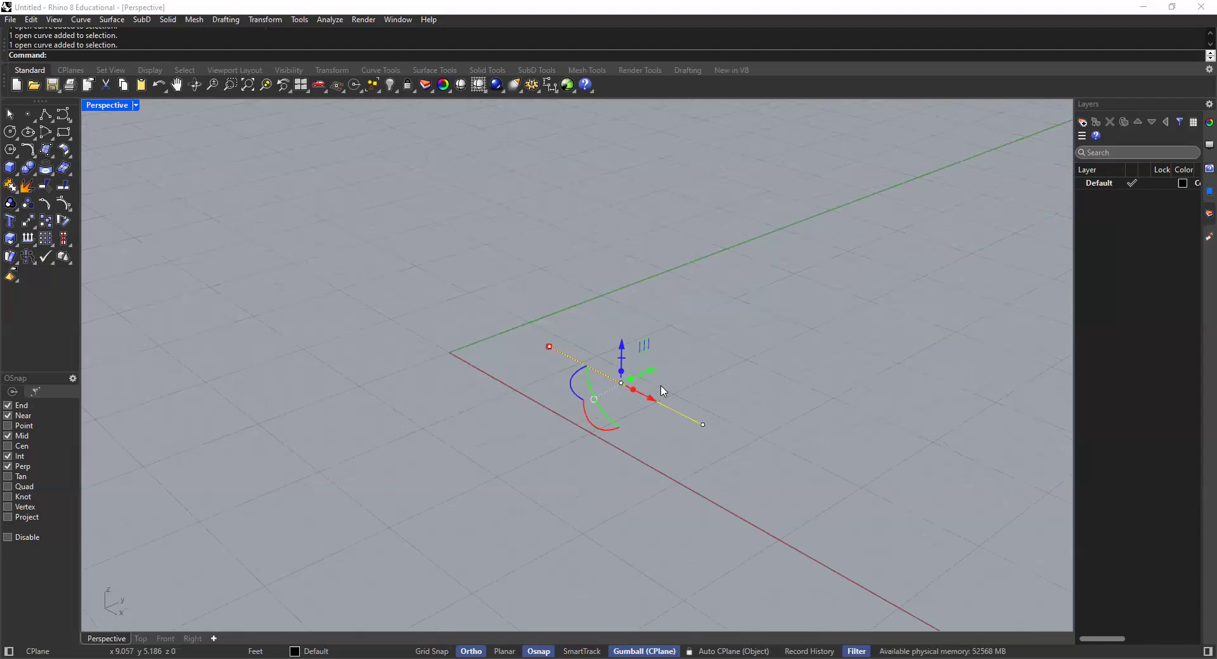
type("ExtrudeCrv")
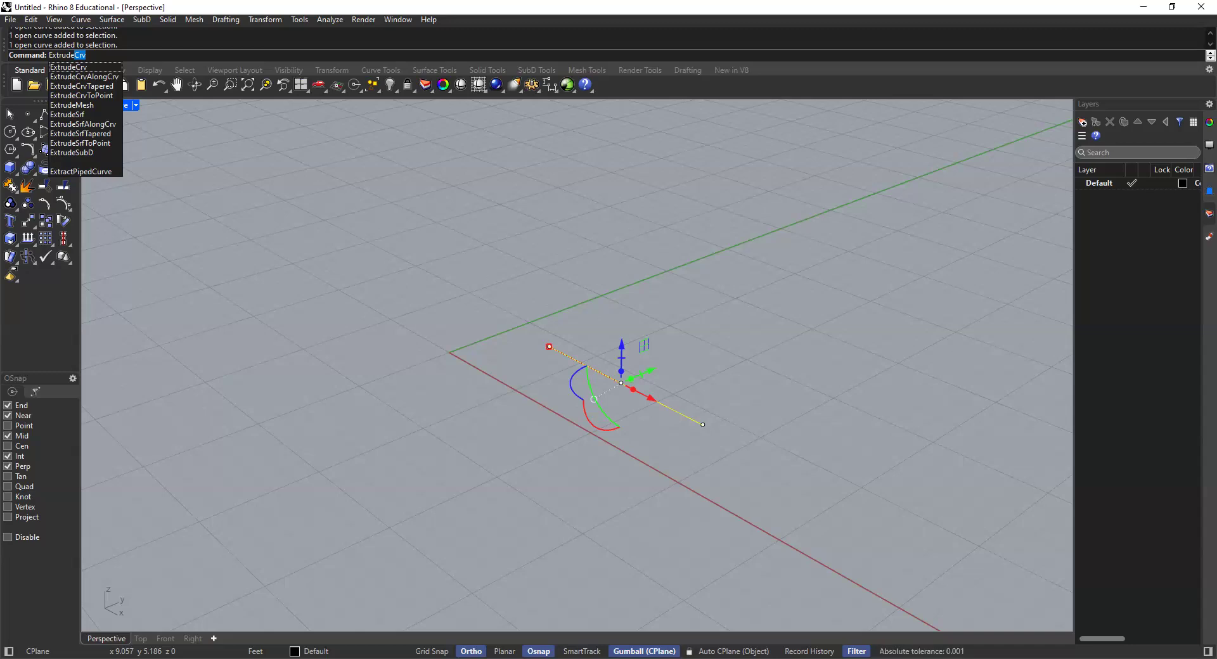
key("Return")
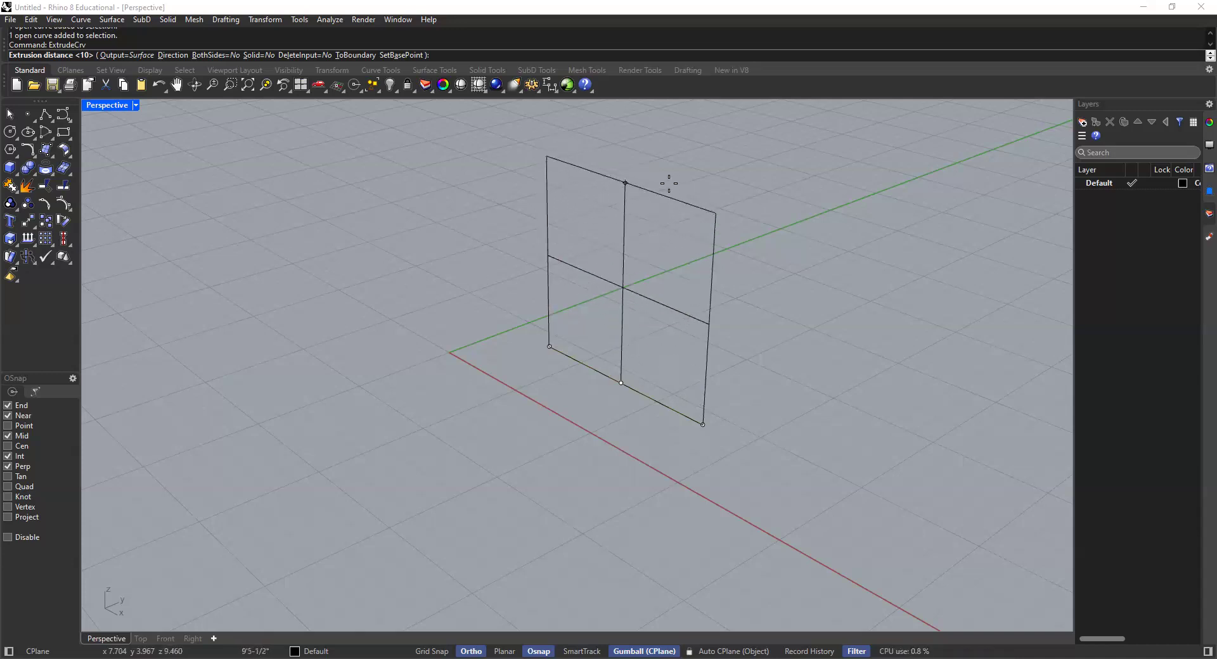
type("10")
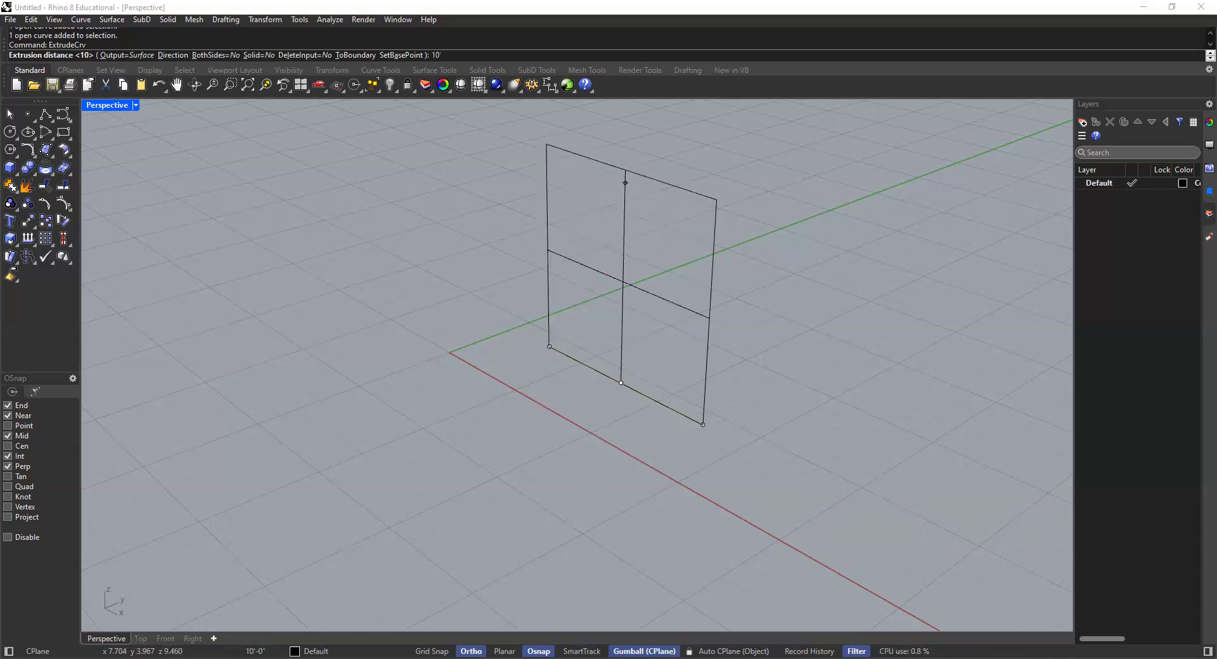
key("Return")
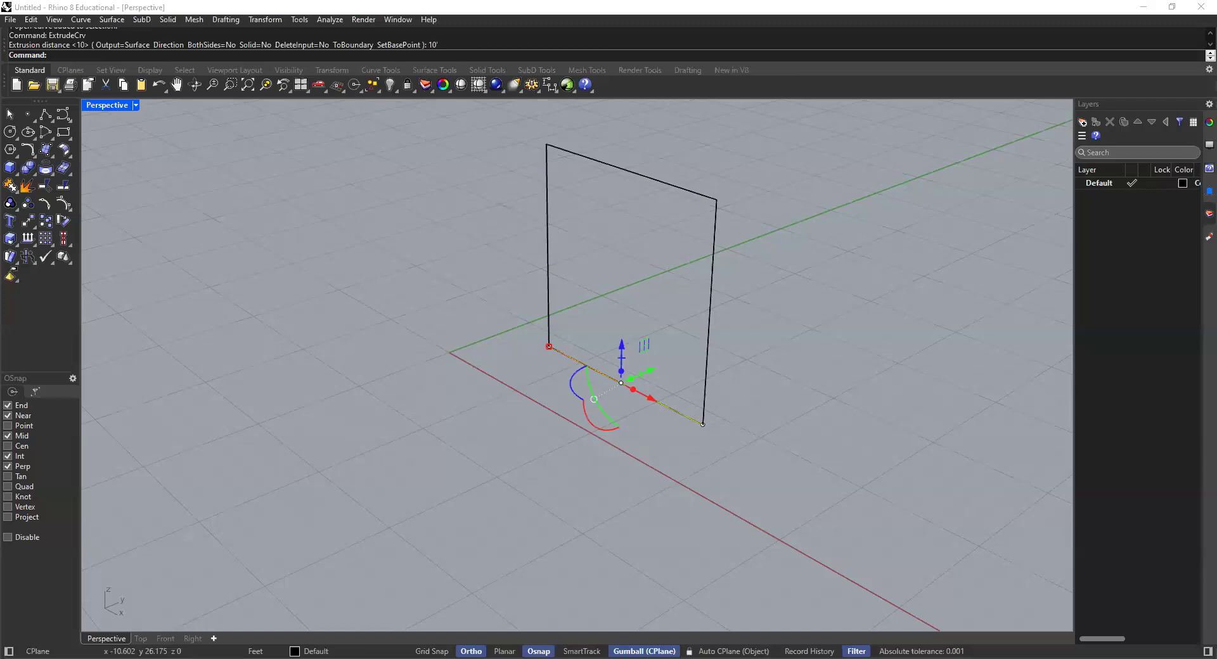
left_click(682, 169)
Switch the Perspective viewport's display mode to Shaded
scroll(604, 183, "down", 5)
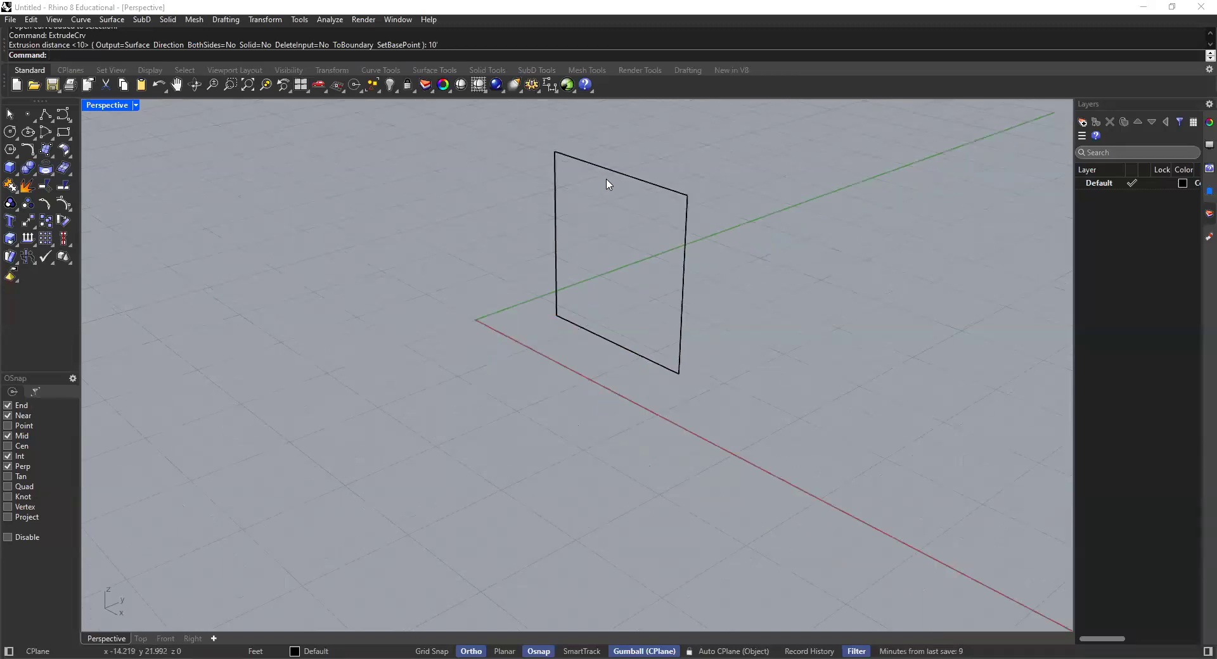
right_click_drag(590, 204, 511, 269, "shift")
scroll(561, 222, "up", 2)
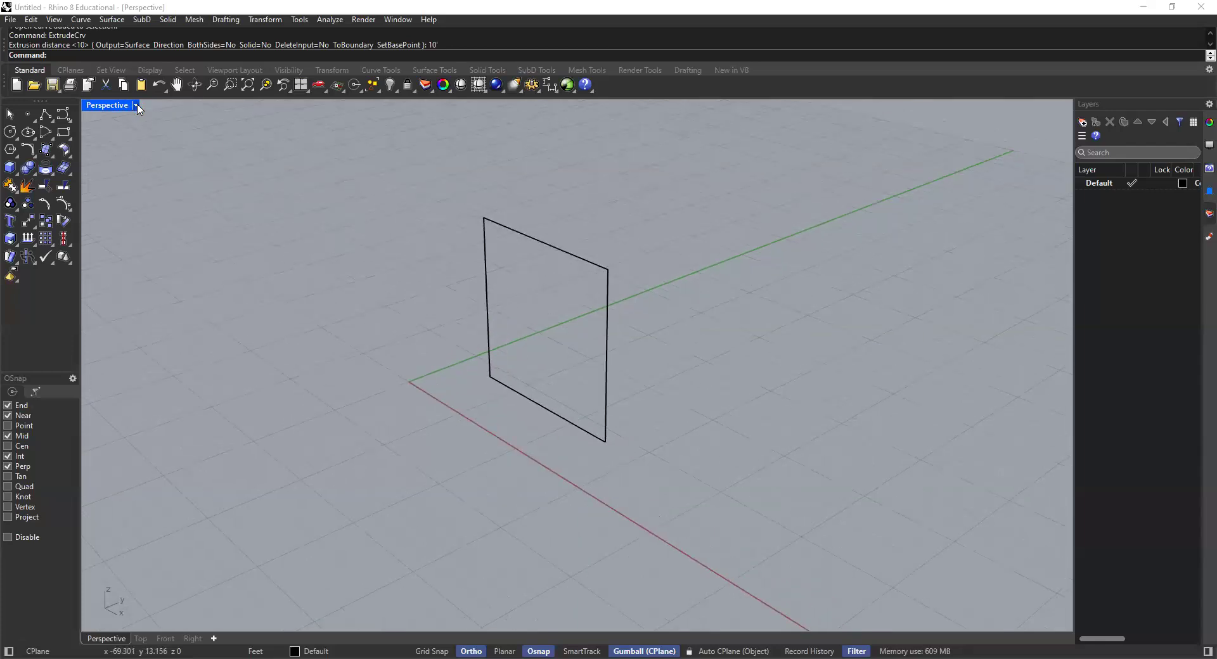
left_click(137, 106)
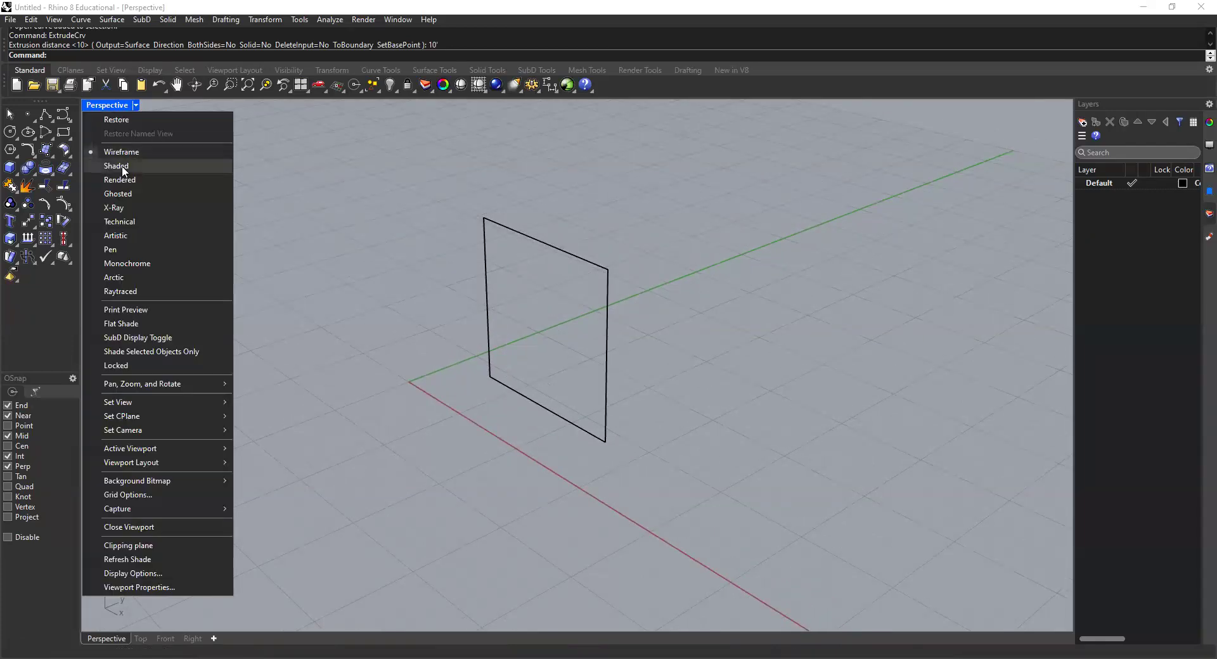
left_click(122, 167)
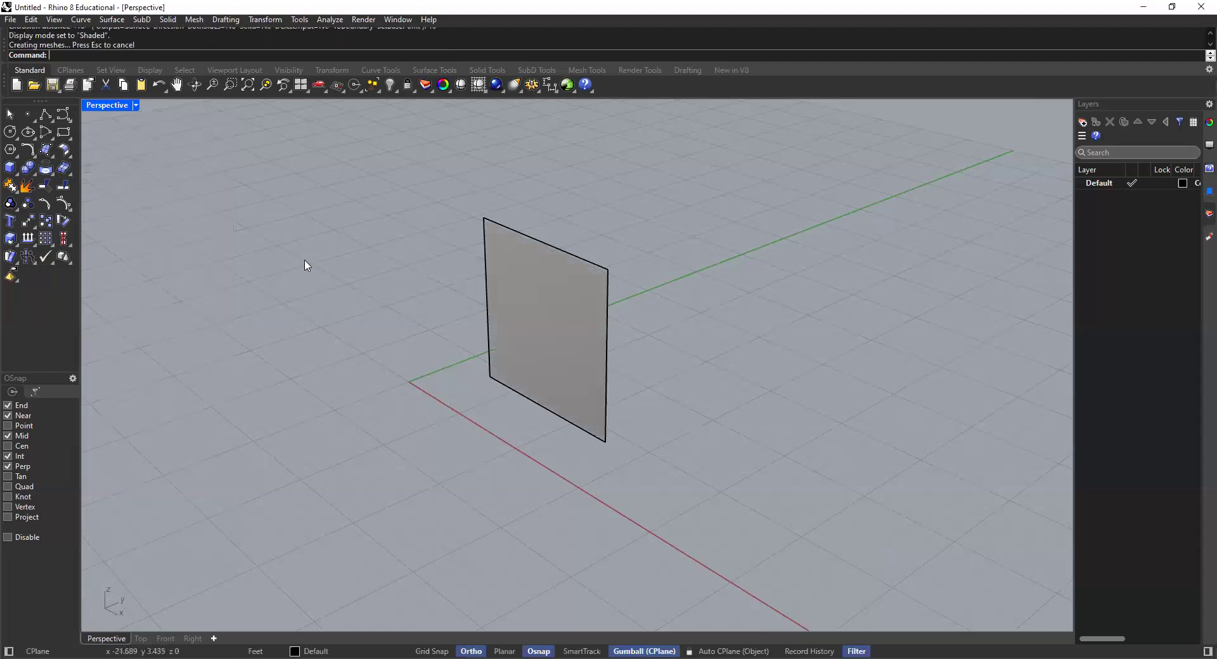
left_click(565, 310)
left_click(442, 239)
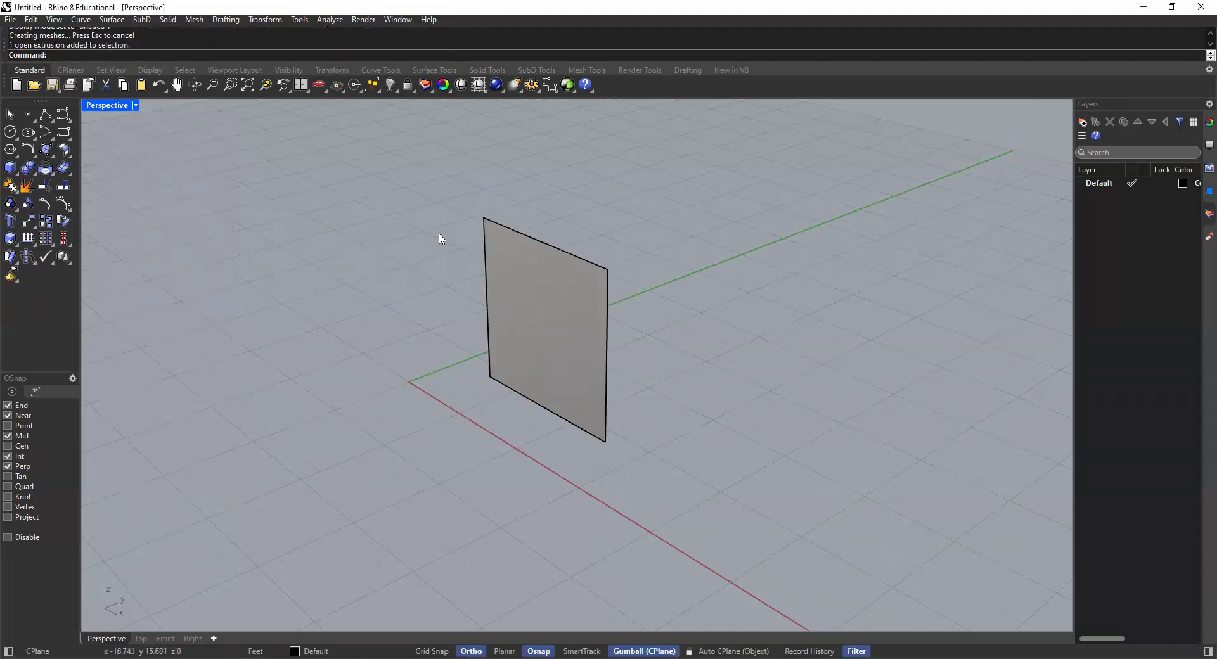
left_click(509, 326)
right_click_drag(432, 412, 409, 415, "shift")
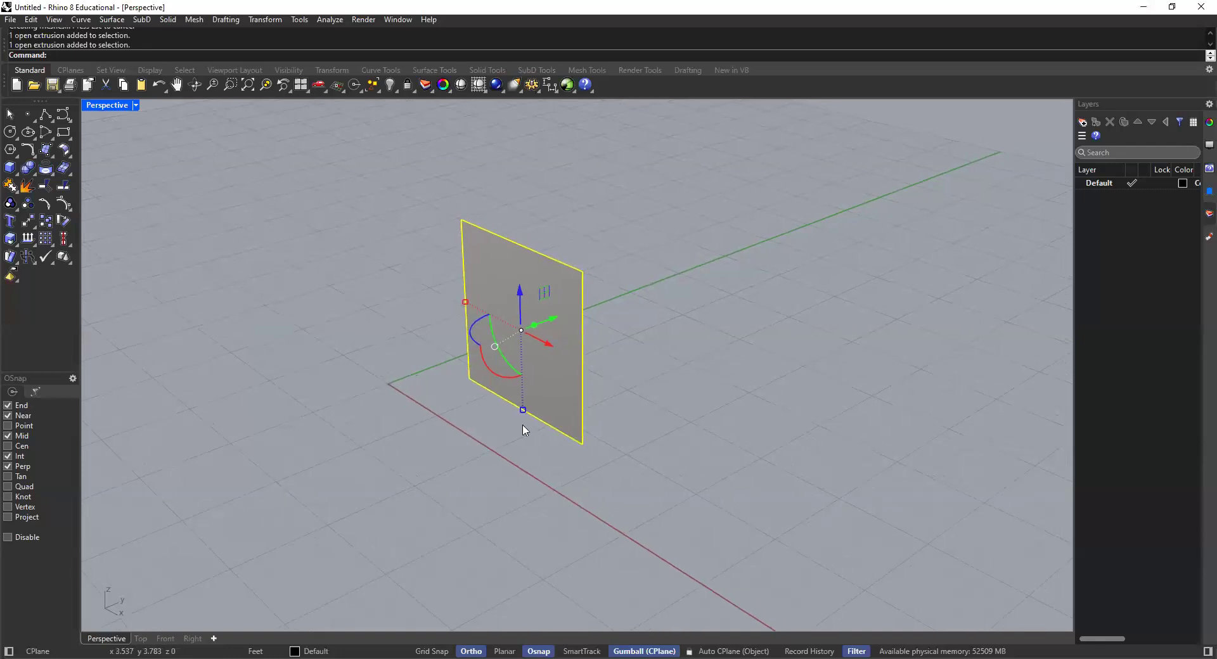
right_click_drag(508, 448, 507, 462, "shift")
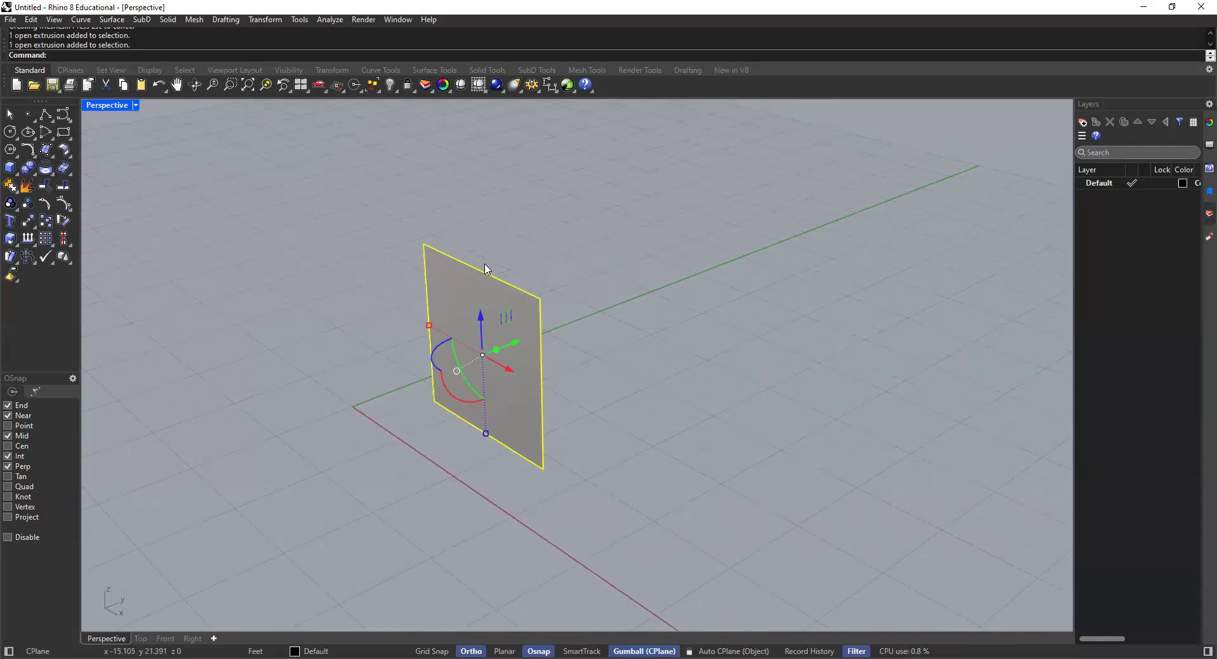
left_click(488, 243)
left_click(480, 285)
left_click(469, 241)
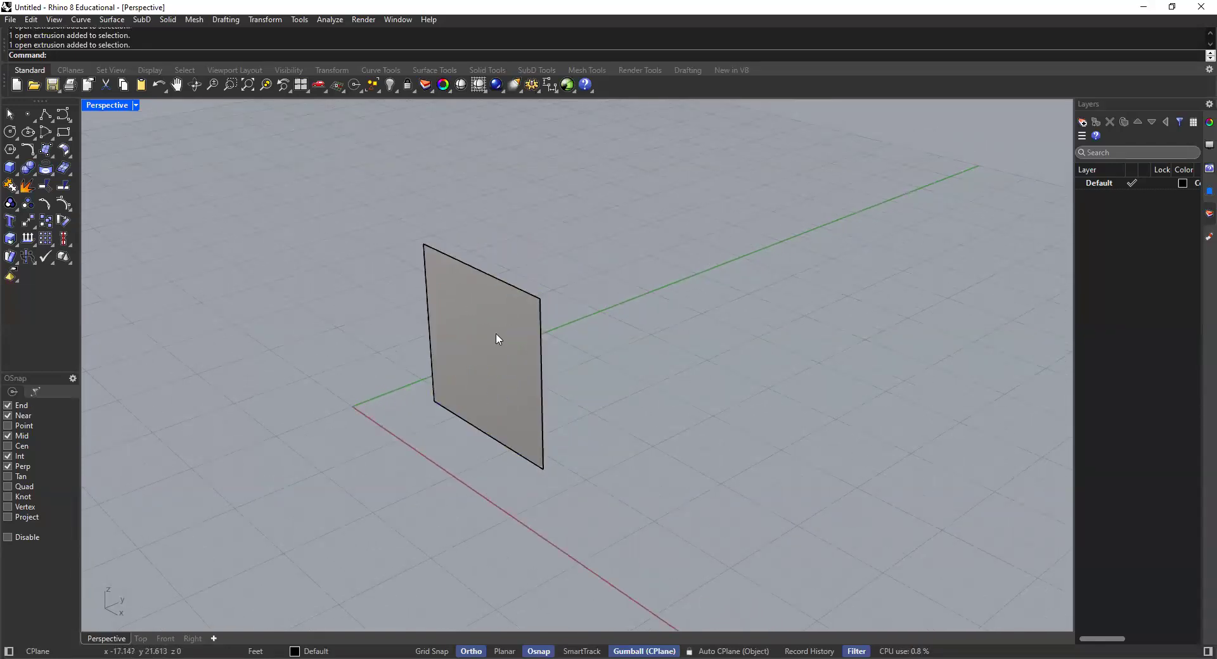
right_click_drag(481, 319, 460, 349, "shift")
left_click(458, 341)
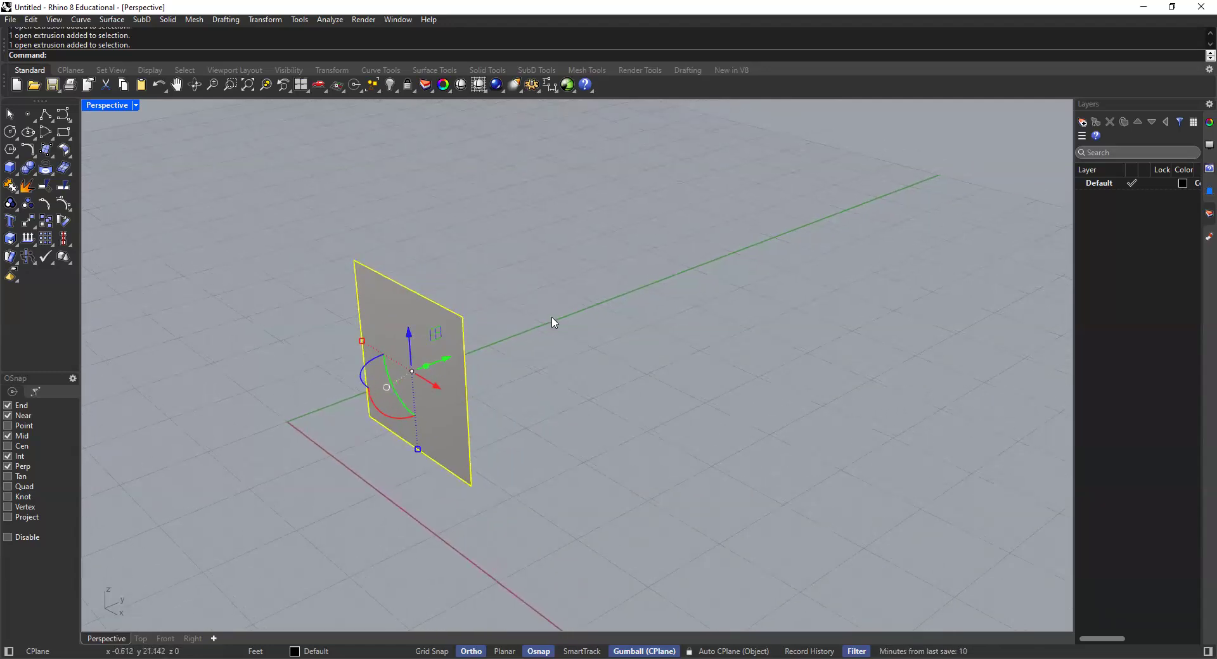
scroll(476, 308, "up", 2)
left_click(455, 272)
Copy the vertical surface 10' along the green Y axis using the gumball
left_click(432, 345)
right_click_drag(439, 352, 449, 335, "shift")
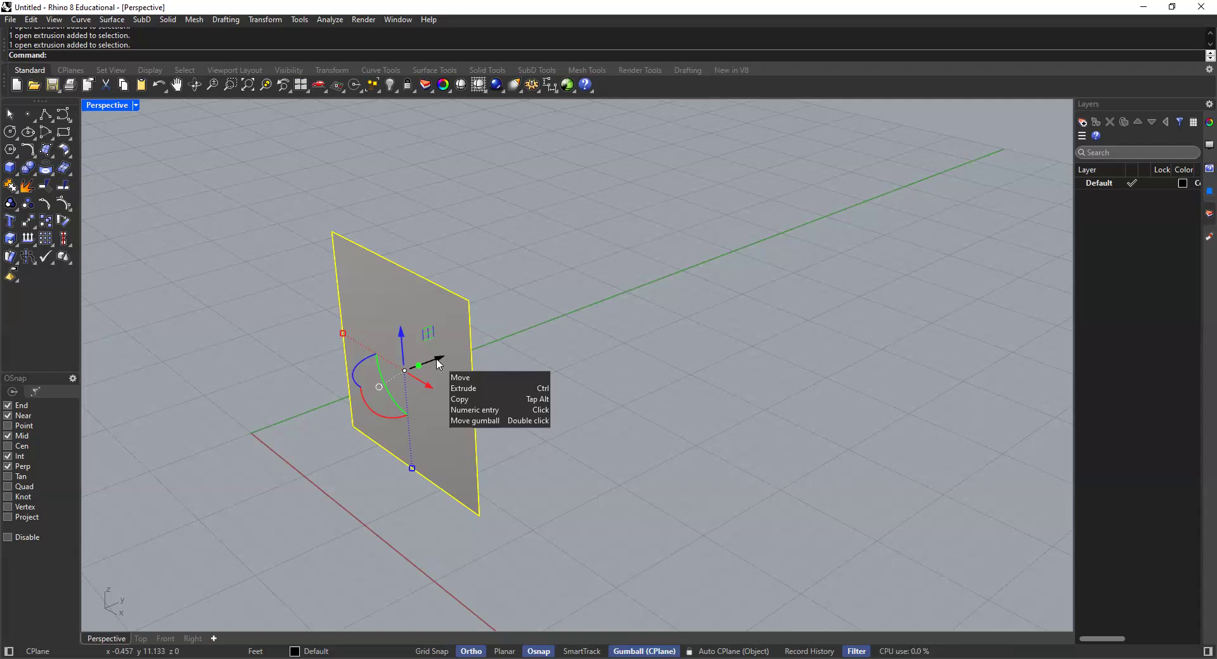
left_click(438, 362)
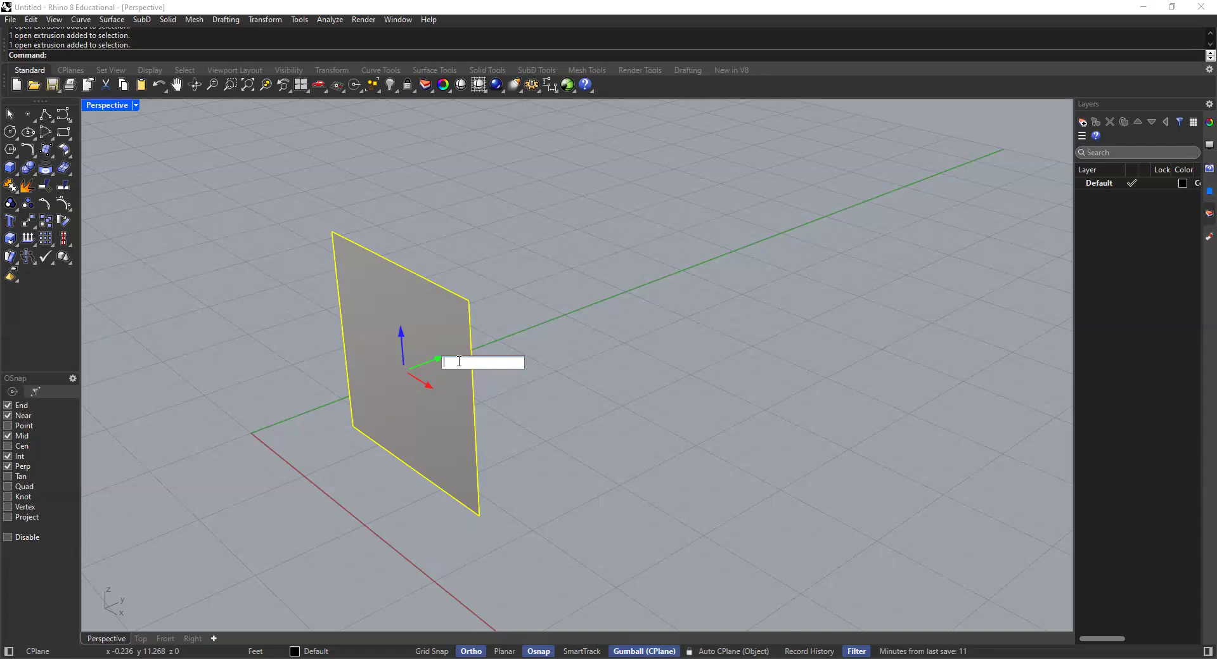
type("10")
key("Return")
left_click(437, 260)
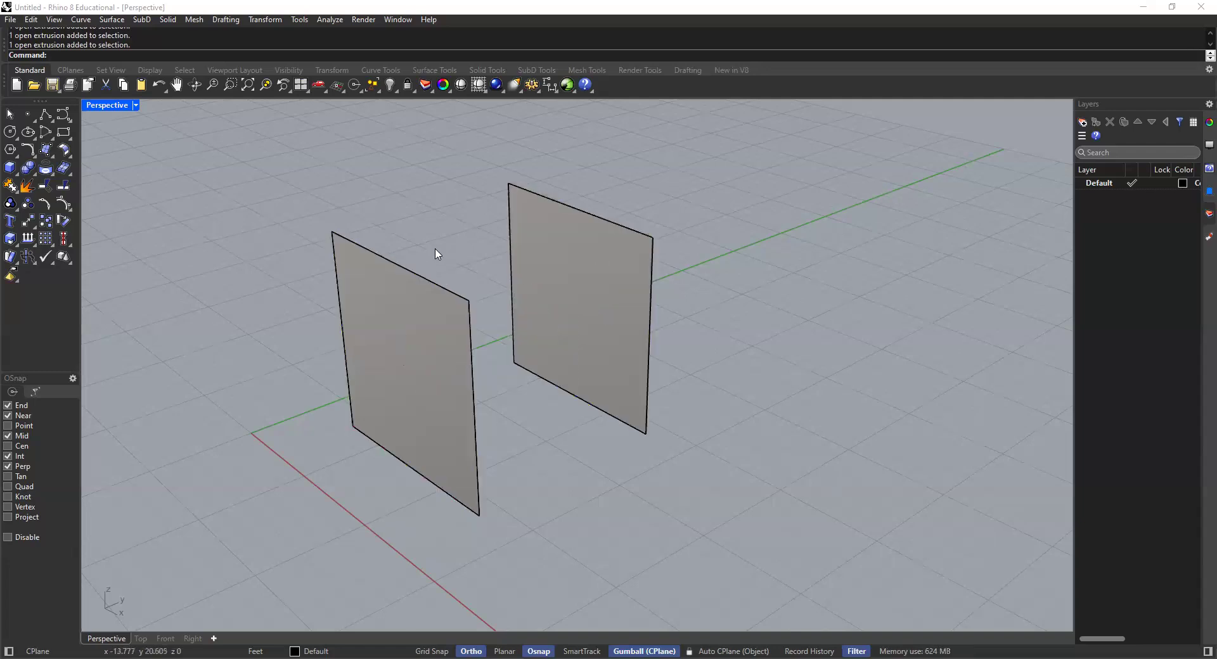
Draw a single polyline segment connecting the lower outer corners of the two vertical surfaces, parallel to the green Y axis
scroll(531, 347, "down", 1)
scroll(532, 346, "down", 2)
right_click_drag(543, 360, 403, 393, "shift")
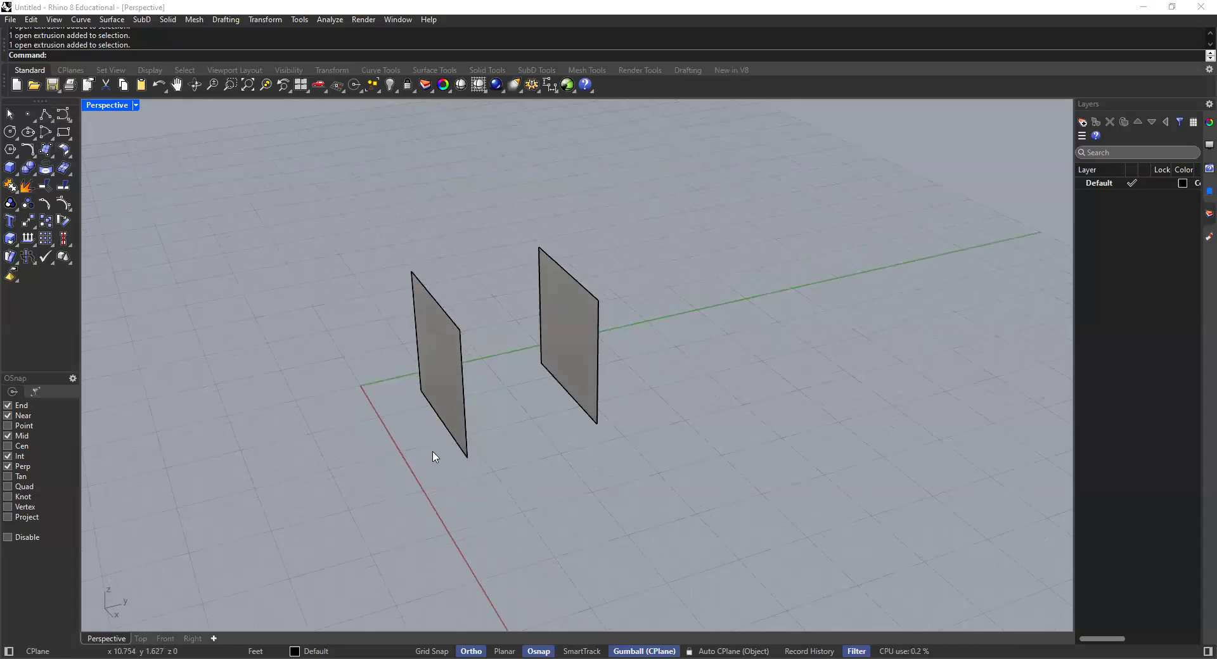
left_click(45, 114)
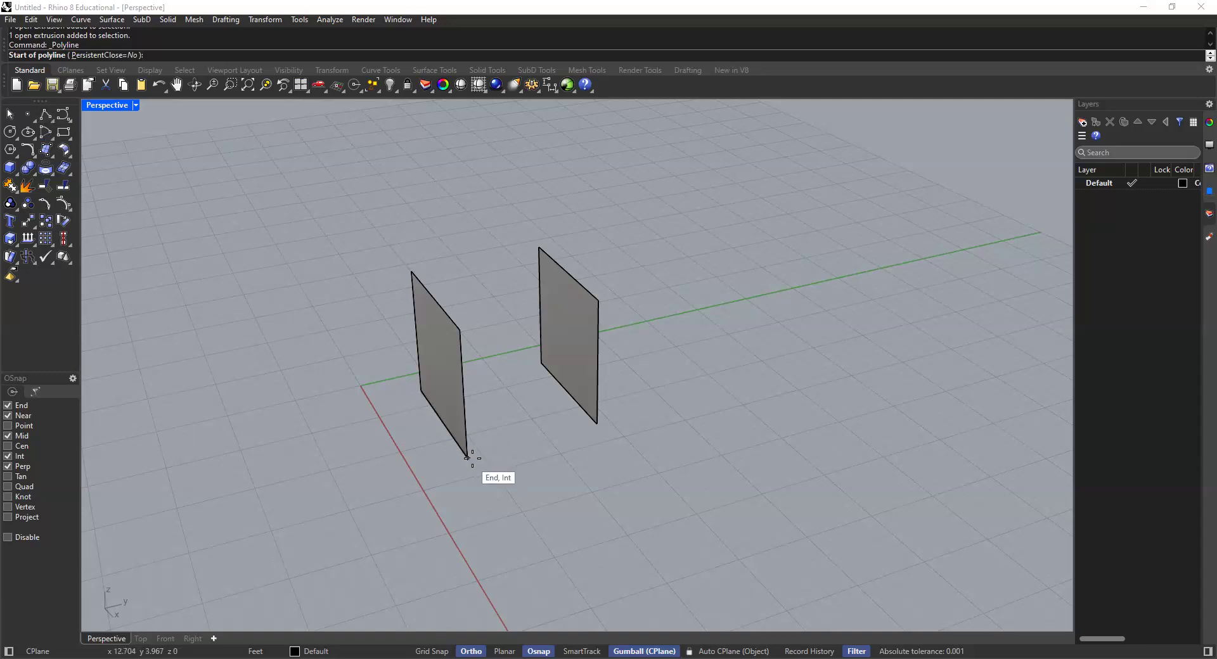
scroll(469, 456, "up", 2)
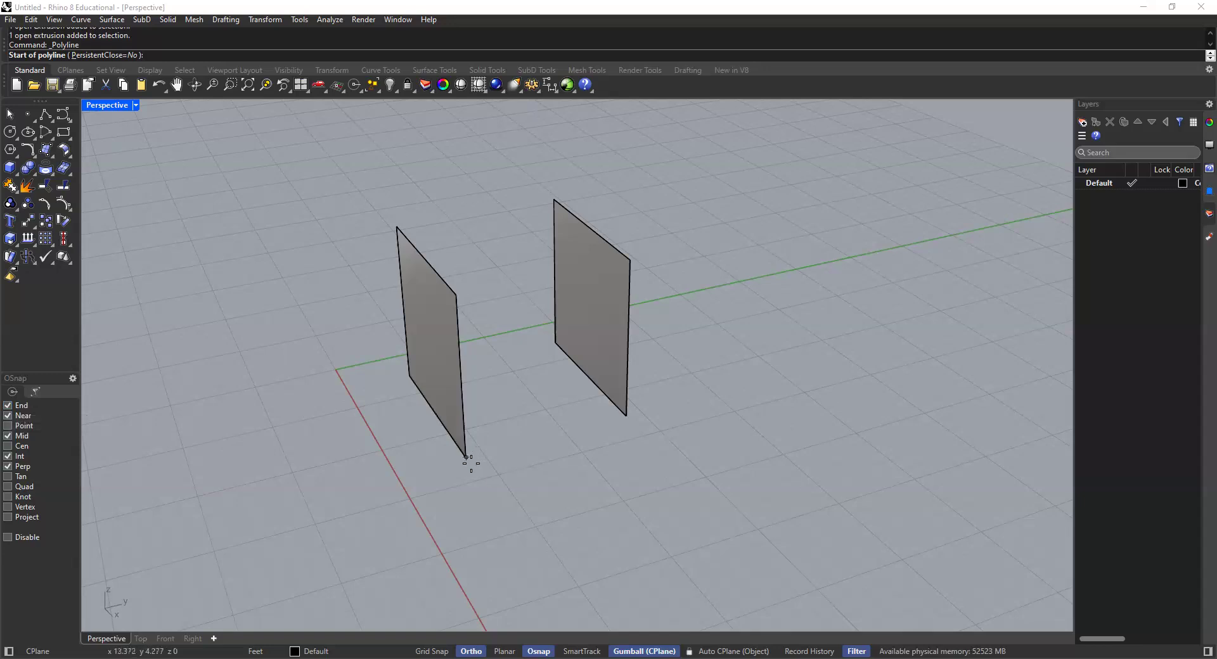
left_click(539, 650)
left_click(465, 458)
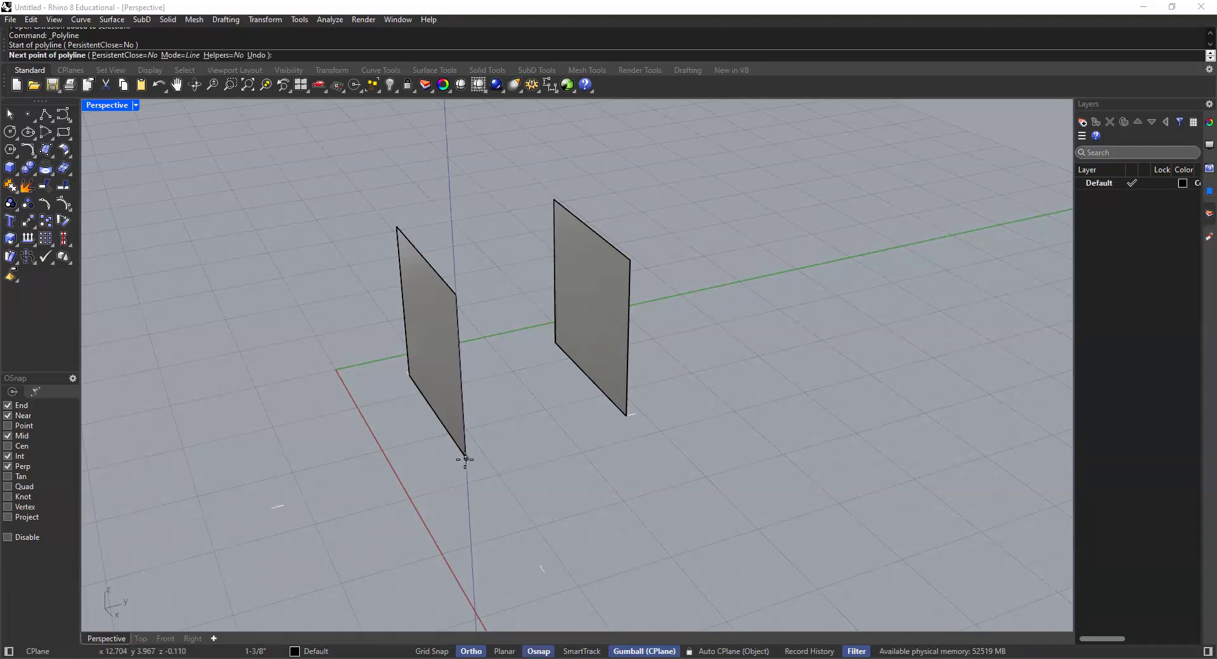
left_click(626, 416)
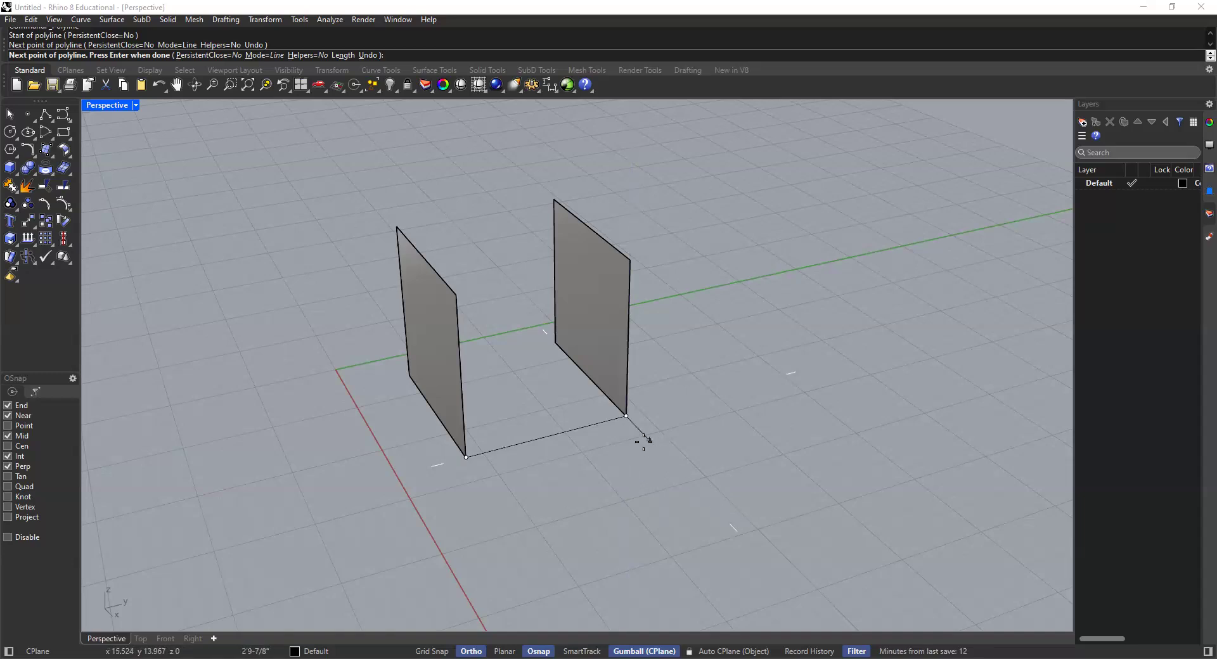
key("Return")
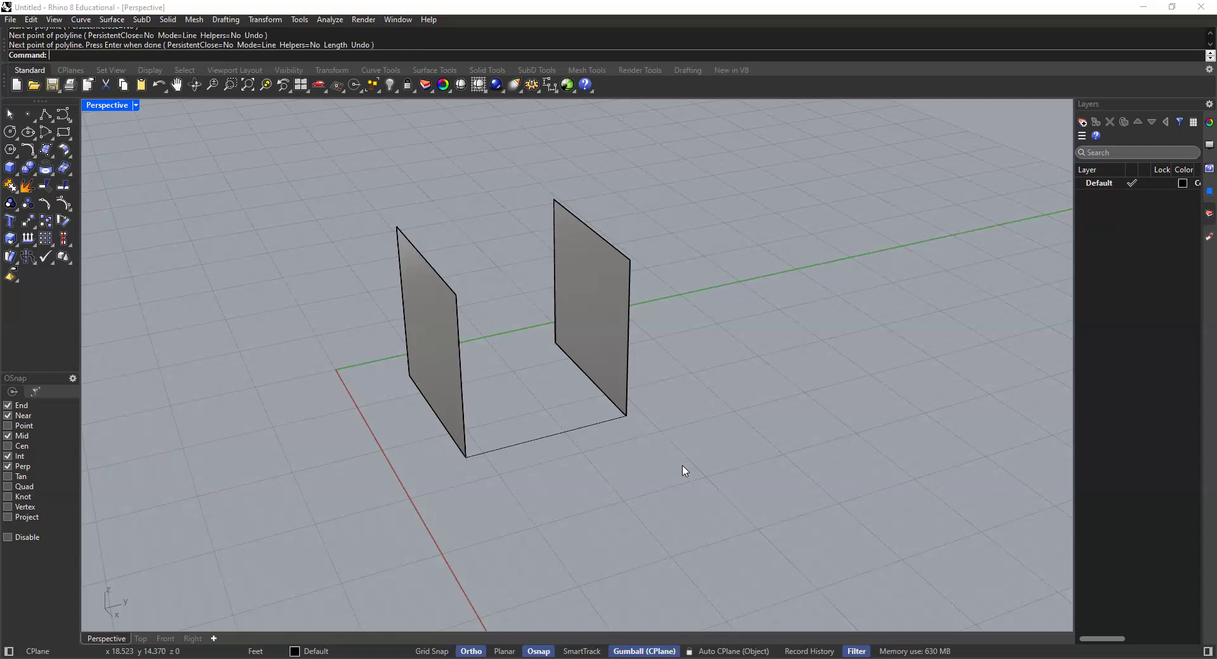
Extrude the connecting line vertically 10' with ExtrudeCrv as an open surface, keeping the input curve
left_click(550, 437)
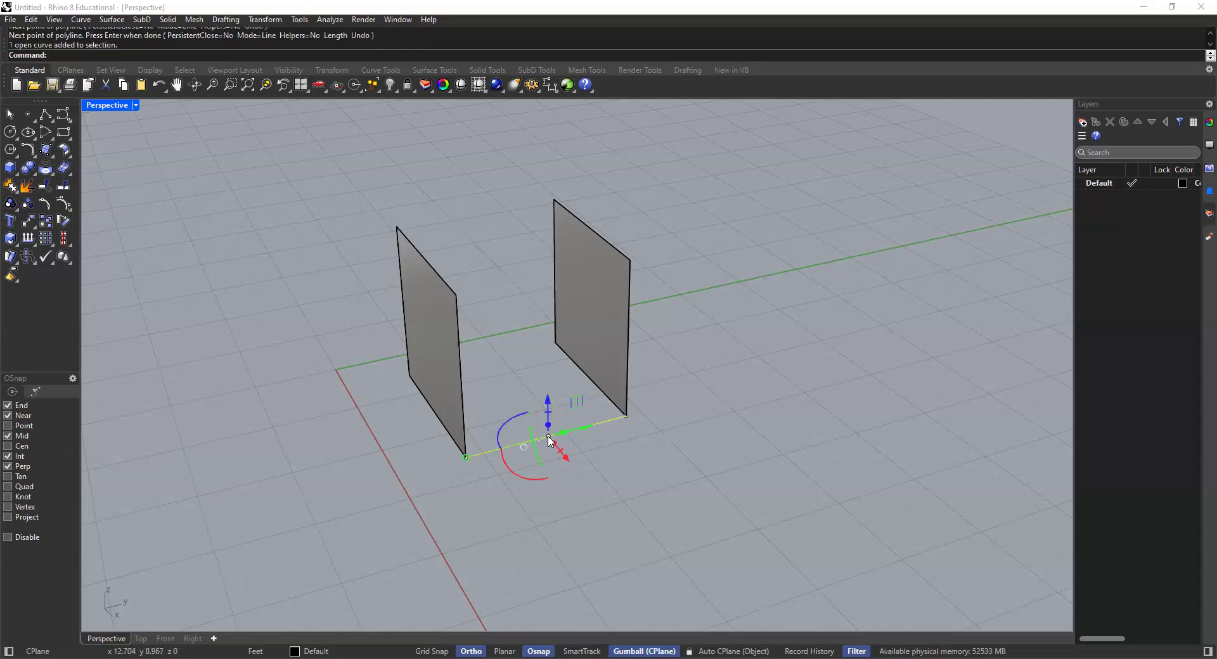
left_click(518, 384)
left_click(556, 439)
type("ExtrudeCrv")
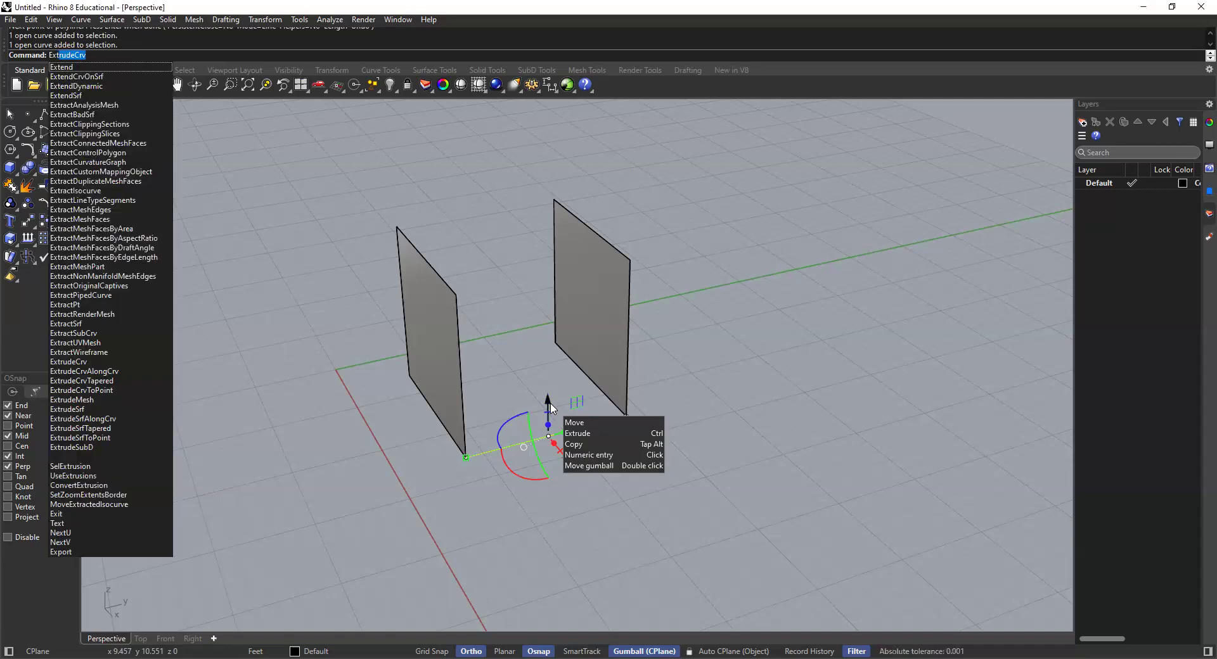
key("Escape")
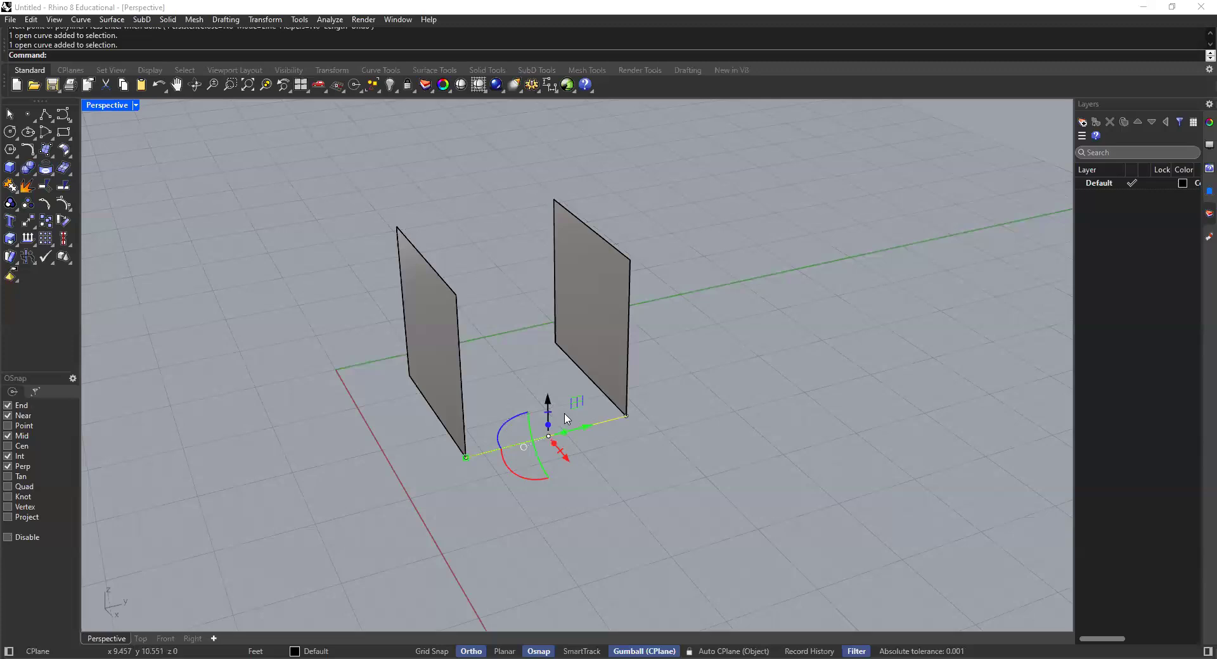
type("ExtrudeCrv")
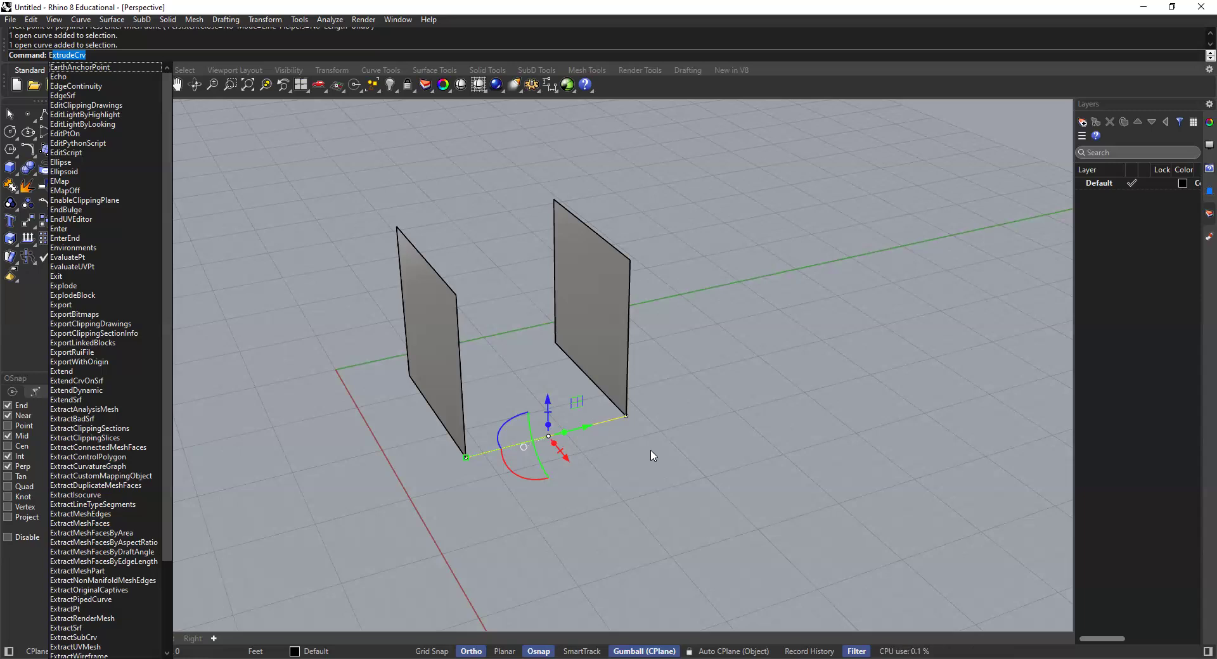
key("Return")
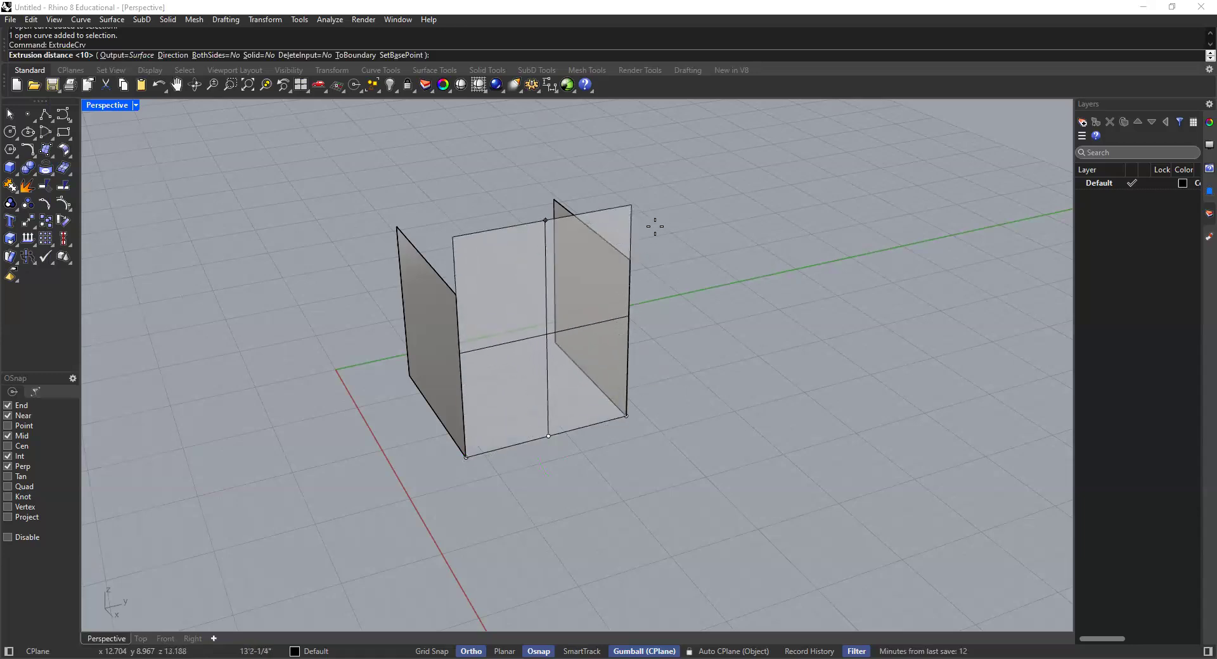
key("Return")
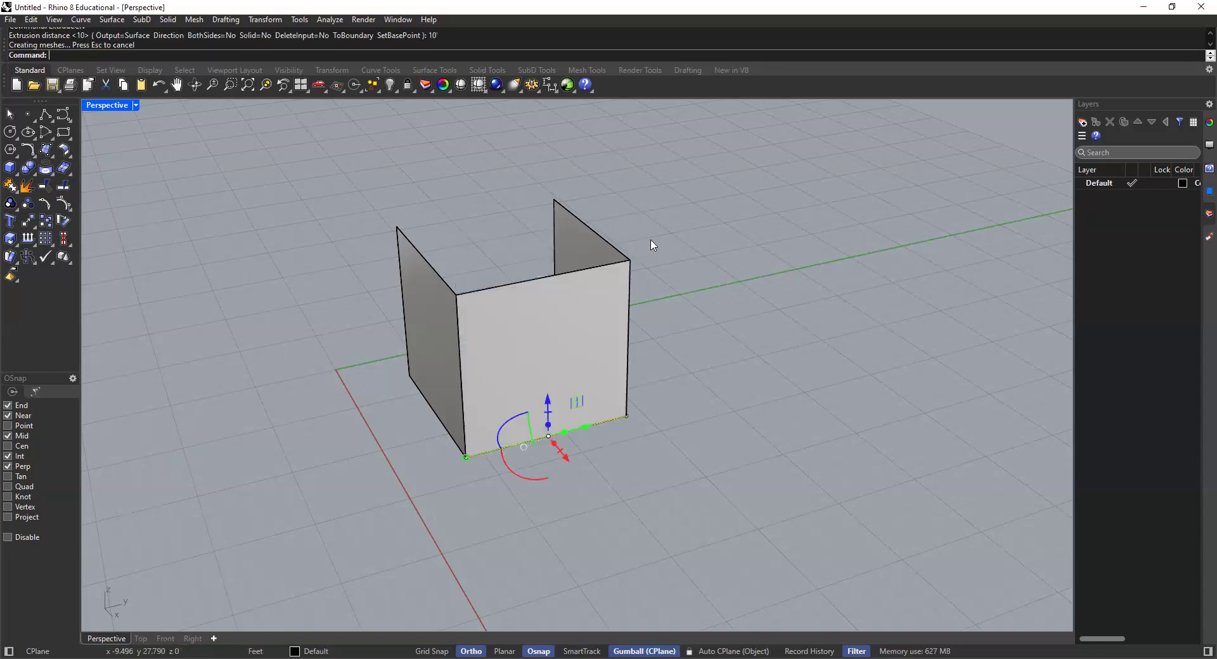
Copy the new side surface -10' along the red X axis with the gumball to close off the fourth side
left_click(580, 298)
right_click_drag(577, 298, 627, 406)
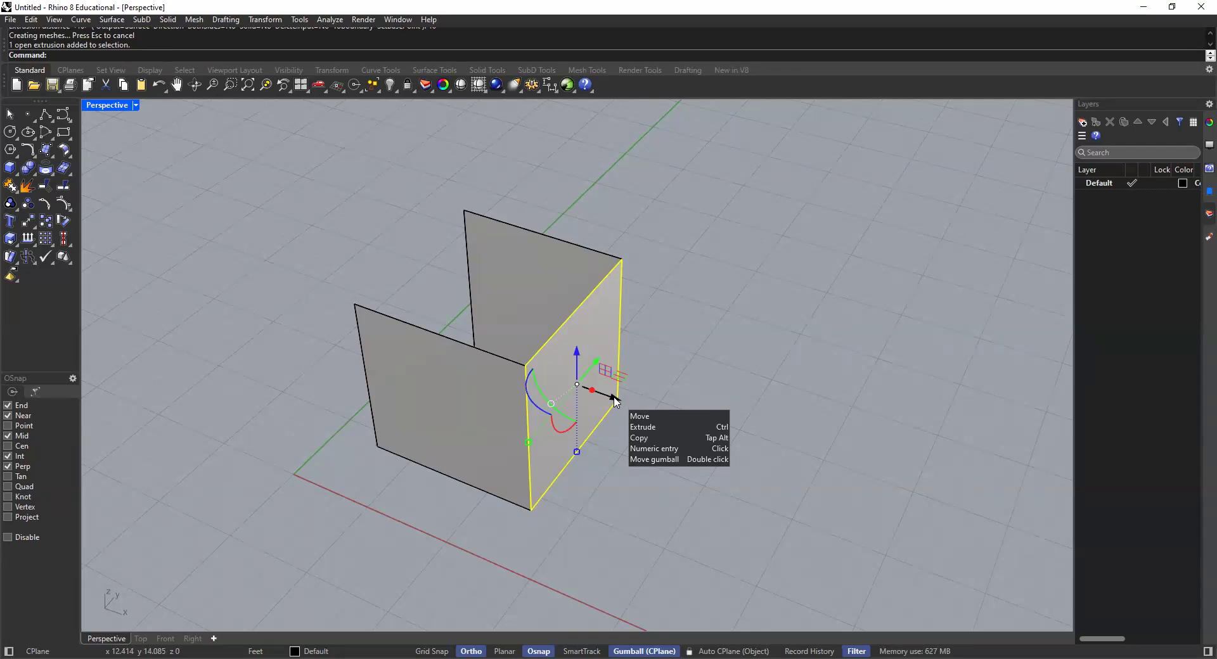
left_click(615, 400)
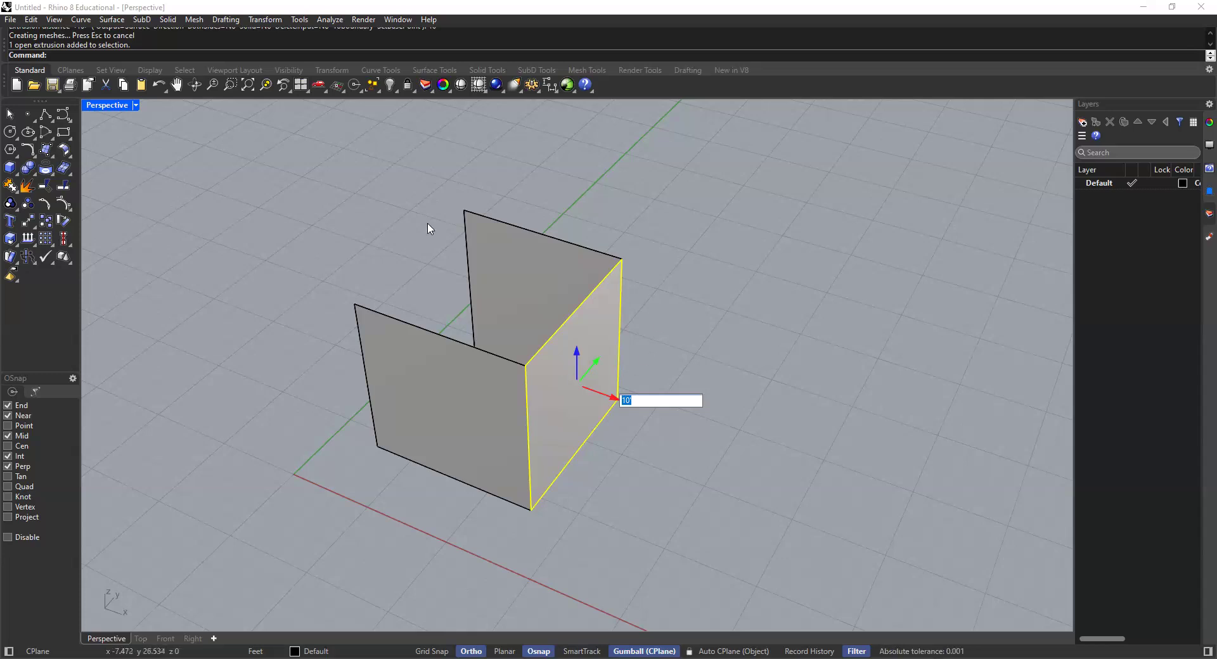
left_click(624, 400)
type("-")
key("Return")
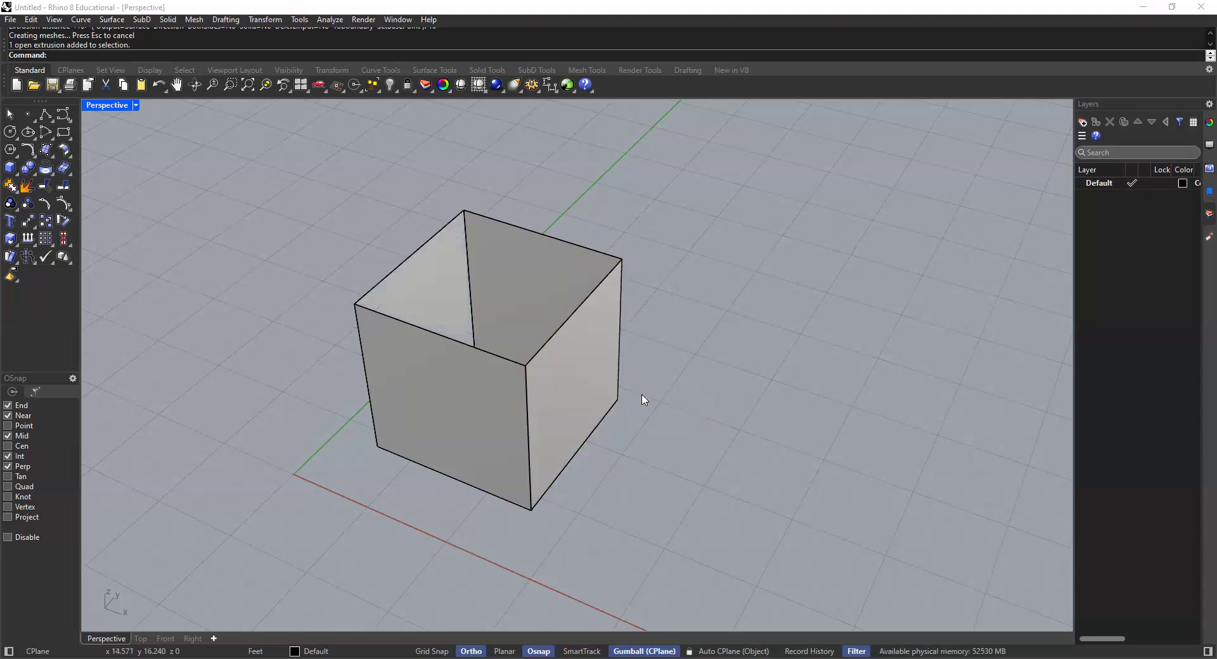
Select the vertical surfaces one after another to check that the walls are separate objects
right_click_drag(644, 392, 521, 347)
left_click(533, 347)
left_click(477, 336)
left_click(446, 420)
left_click(539, 455)
left_click(647, 321)
right_click_drag(447, 292, 394, 315)
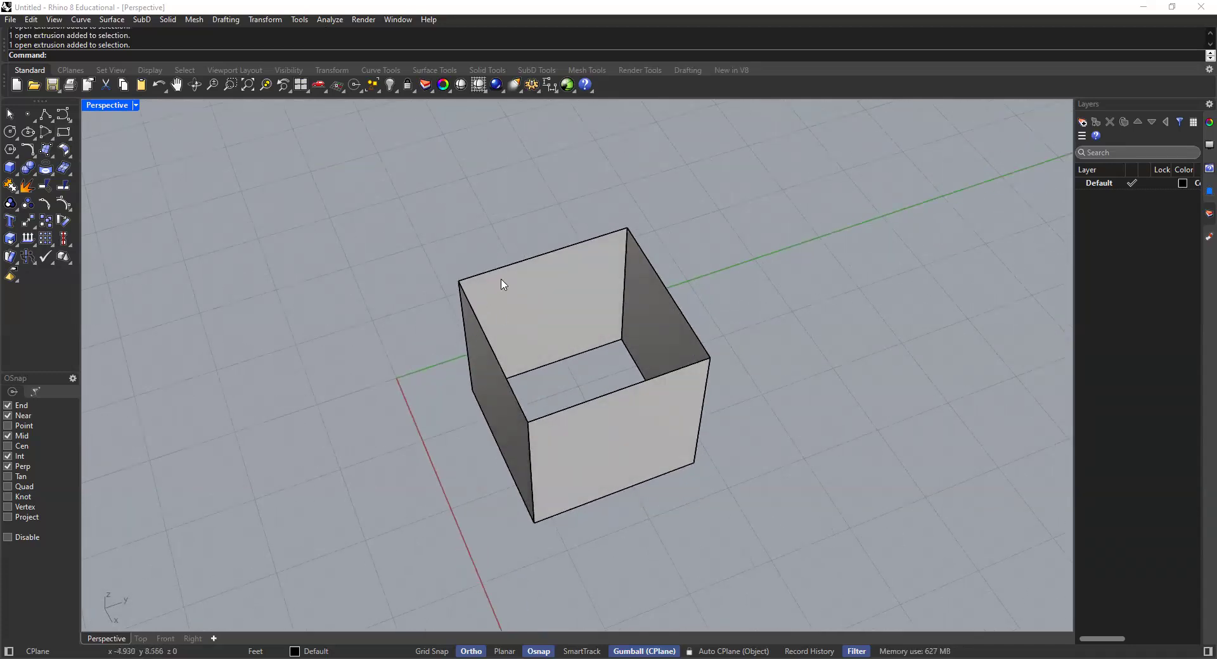
Draw a rectangle over the open top of the walls, from one upper corner to the diagonally opposite one
left_click(63, 133)
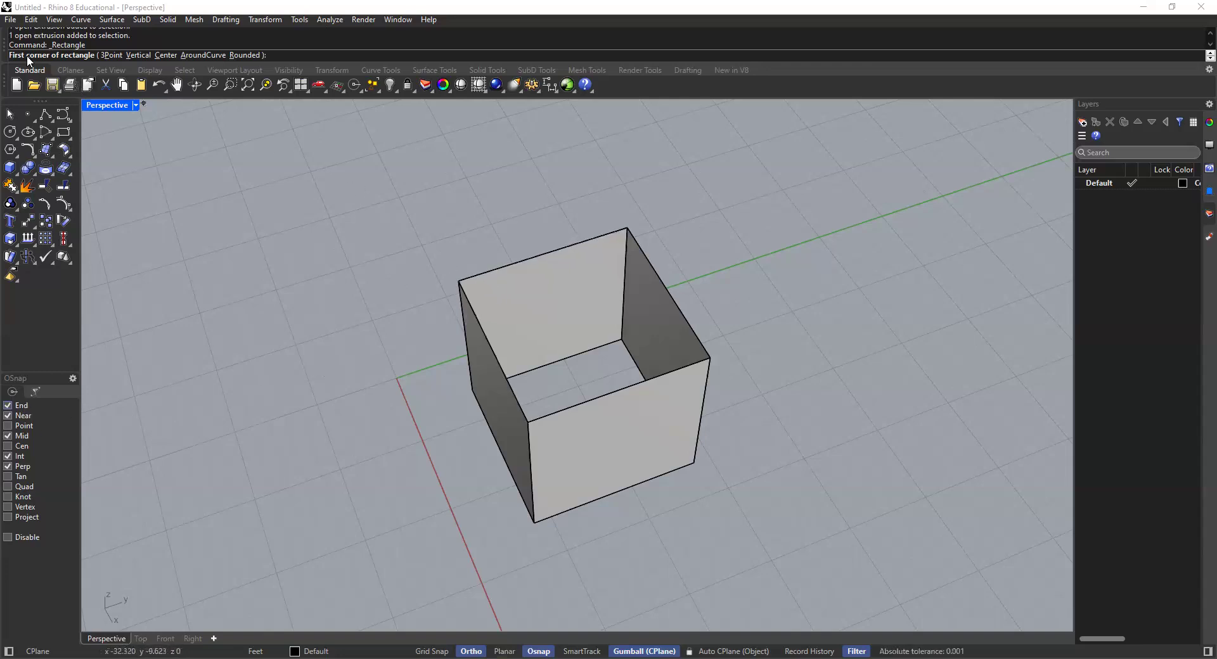
left_click(460, 282)
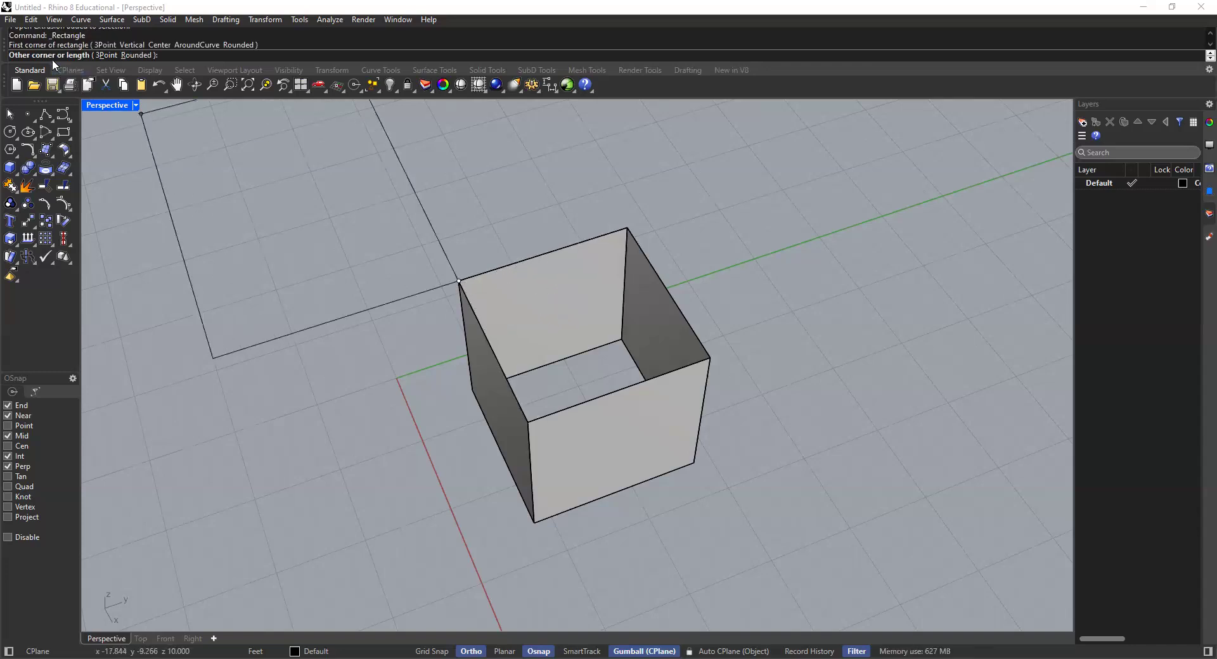
left_click(710, 360)
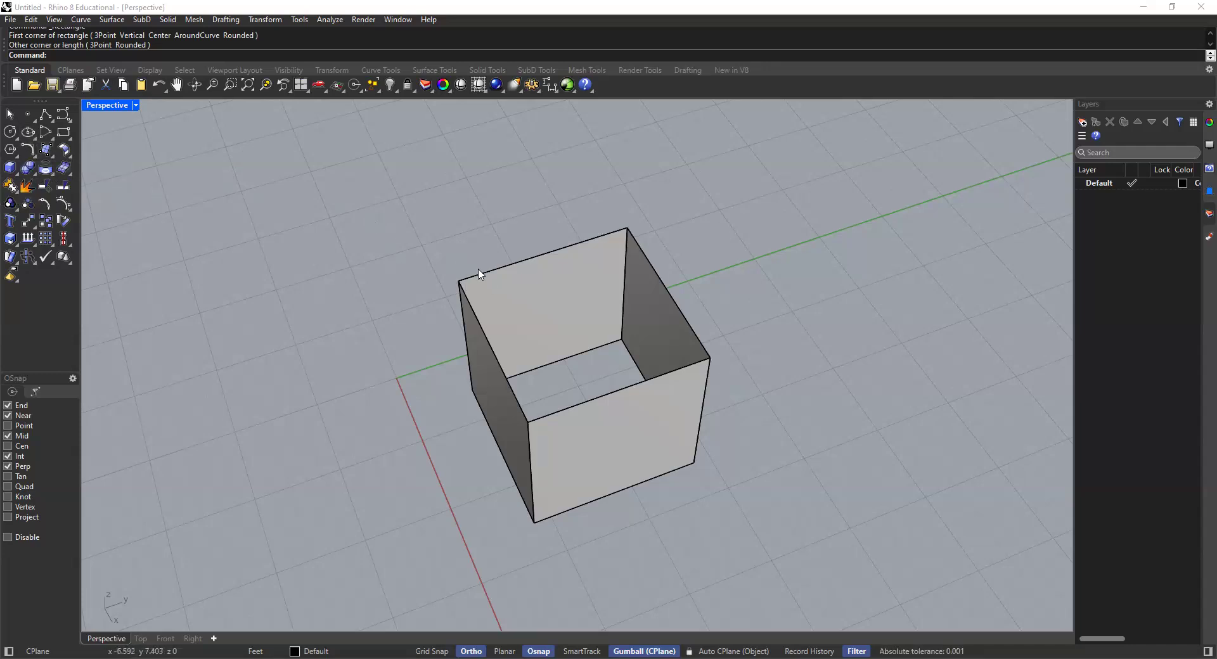
Move the top rectangle away from the walls along the green Y axis with the gumball, and undo the move
left_click(566, 299)
left_click(562, 303)
left_click_drag(632, 302, 366, 372)
left_click(368, 232)
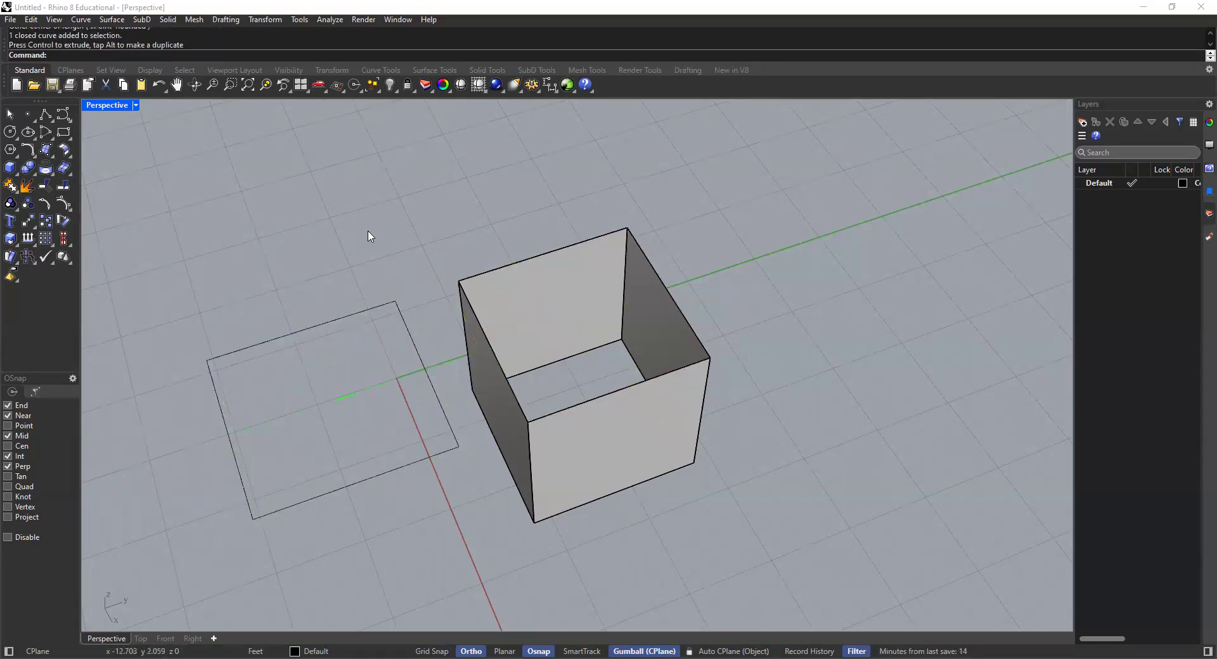
left_click(318, 427)
left_click(360, 254)
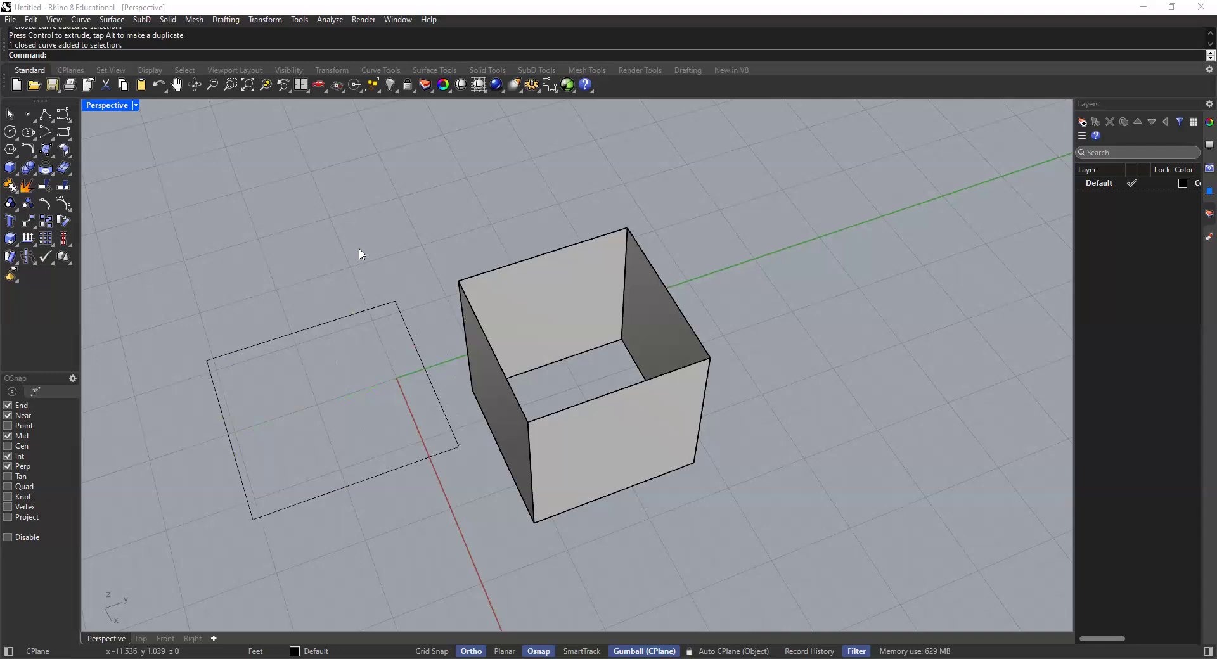
key("ctrl+z")
key("Escape")
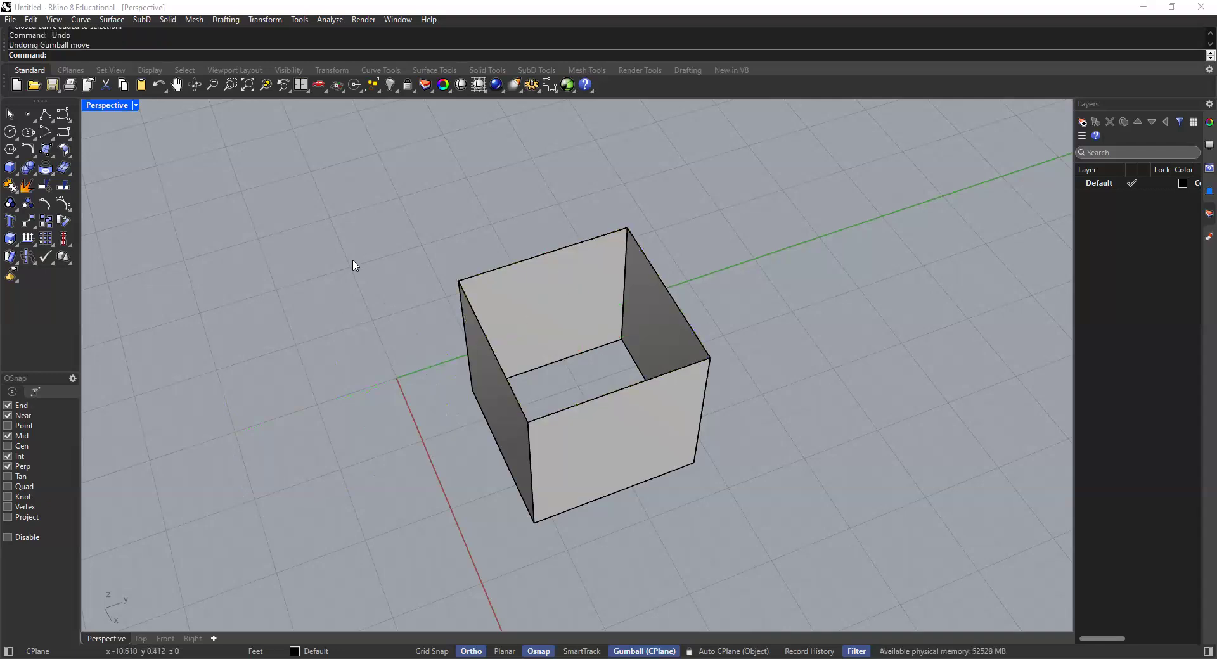
Create a planar surface with PlanarSrf from the rectangle curve on top of the four walls
right_click_drag(490, 336, 506, 236)
left_click(527, 296)
left_click(612, 310)
key("Escape")
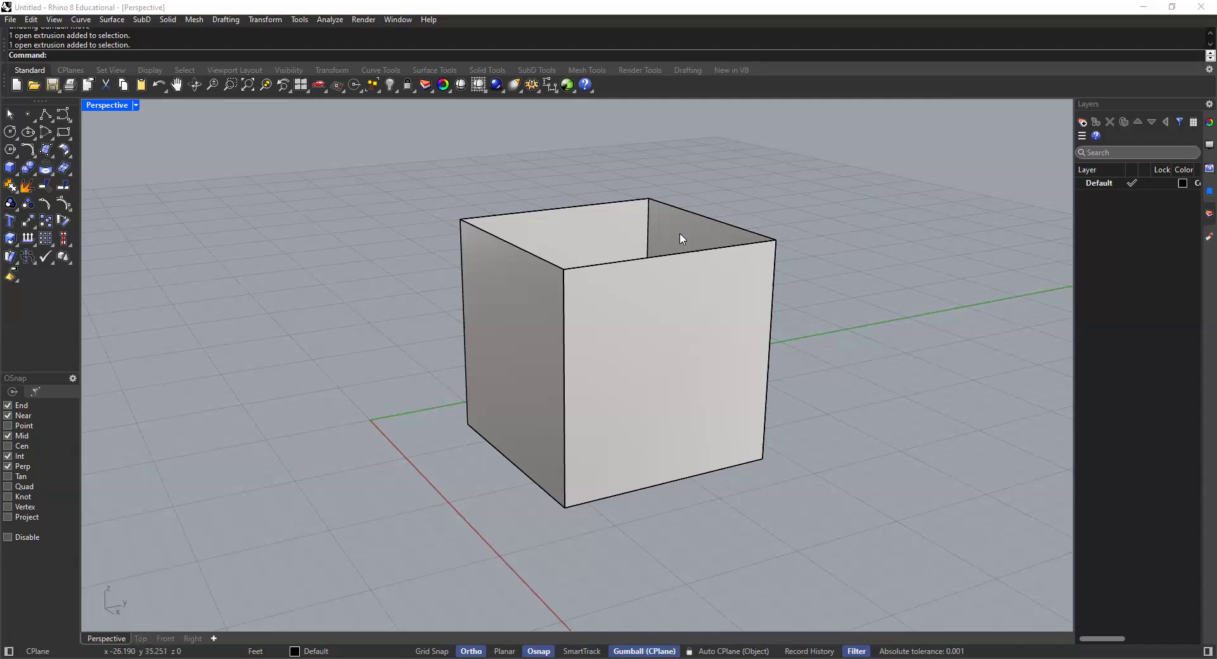
right_click_drag(699, 250, 705, 270)
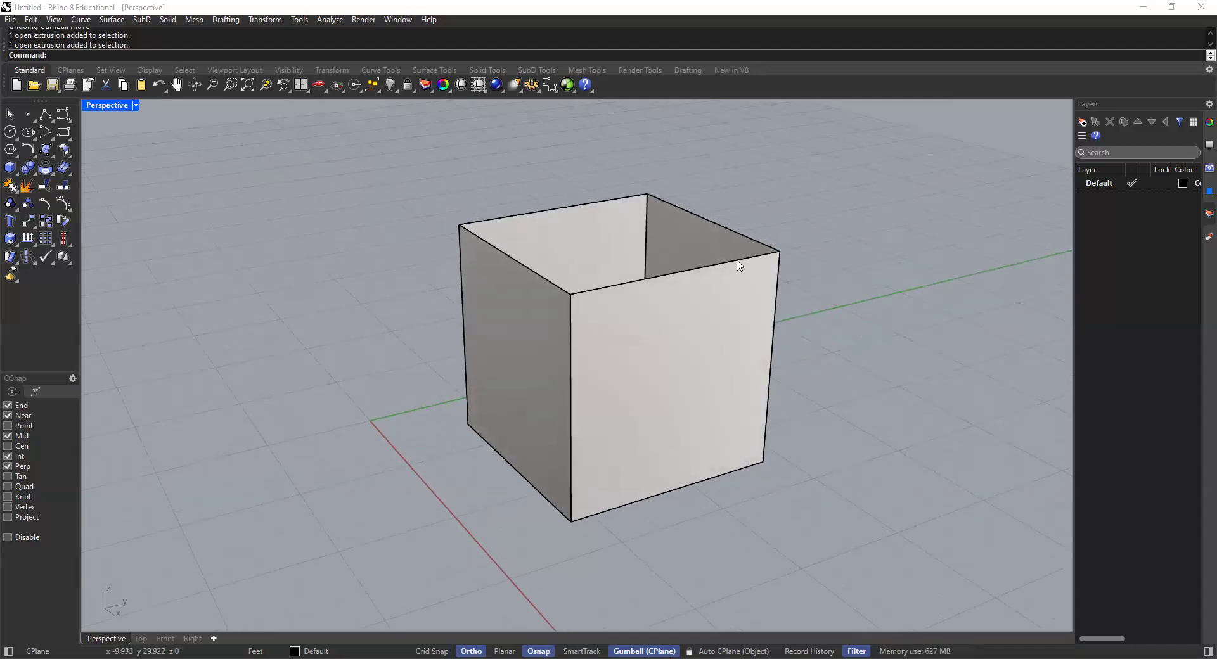
left_click(738, 265)
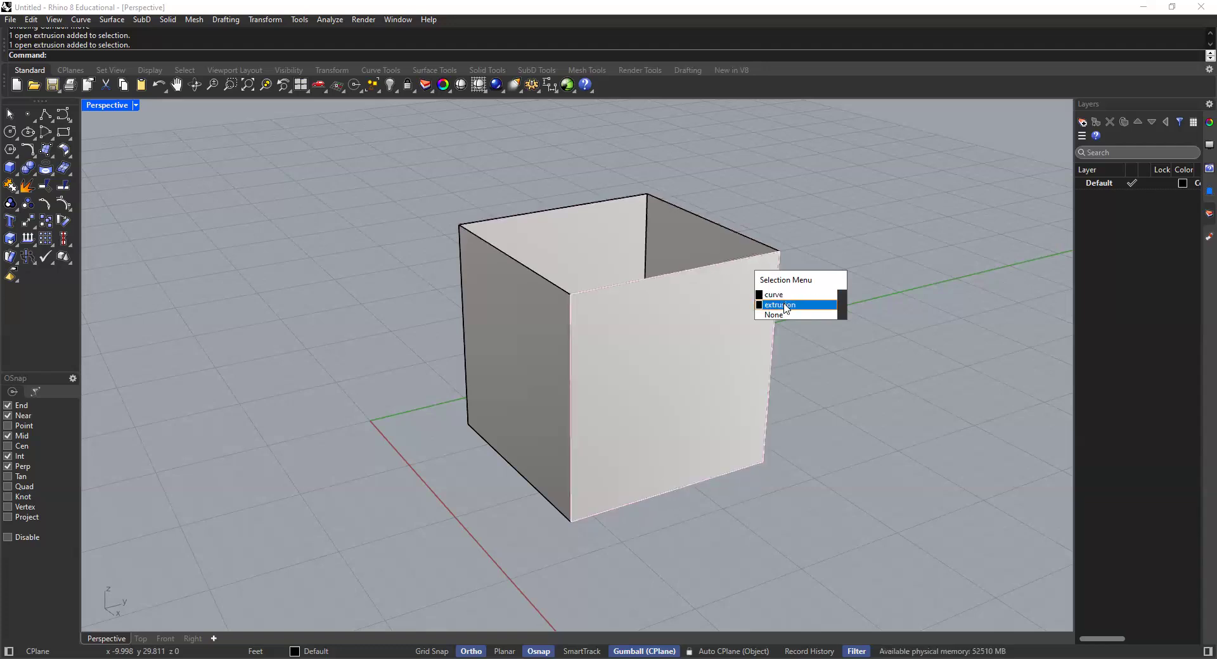
left_click(783, 295)
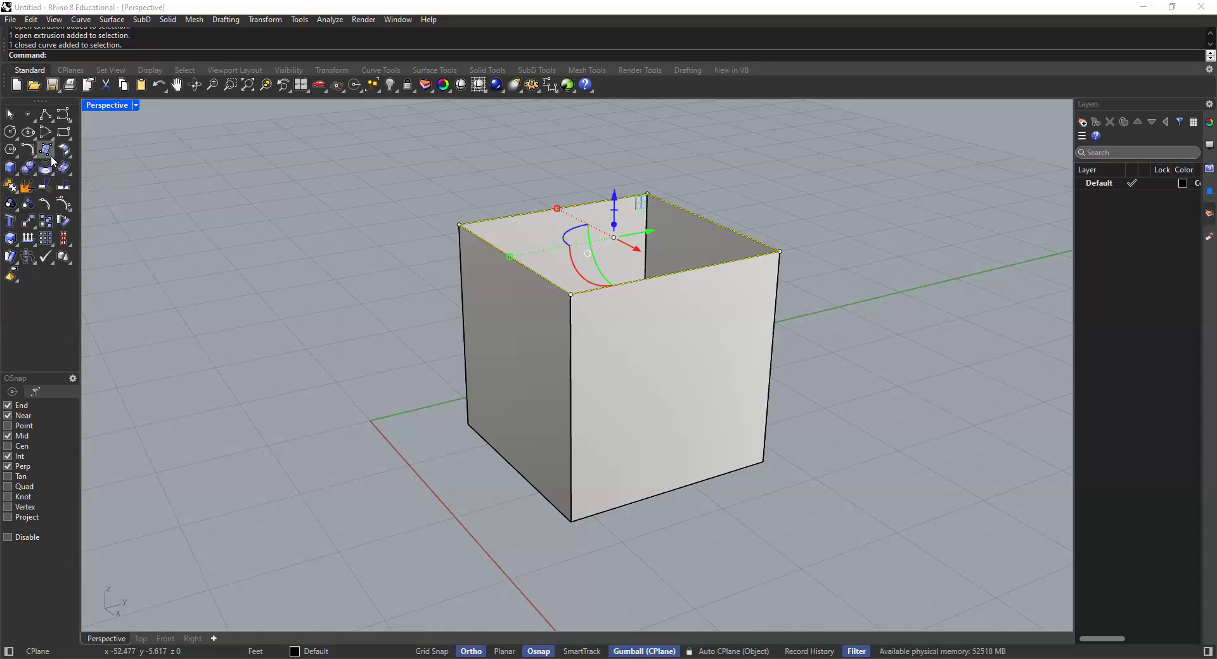
left_click(51, 157)
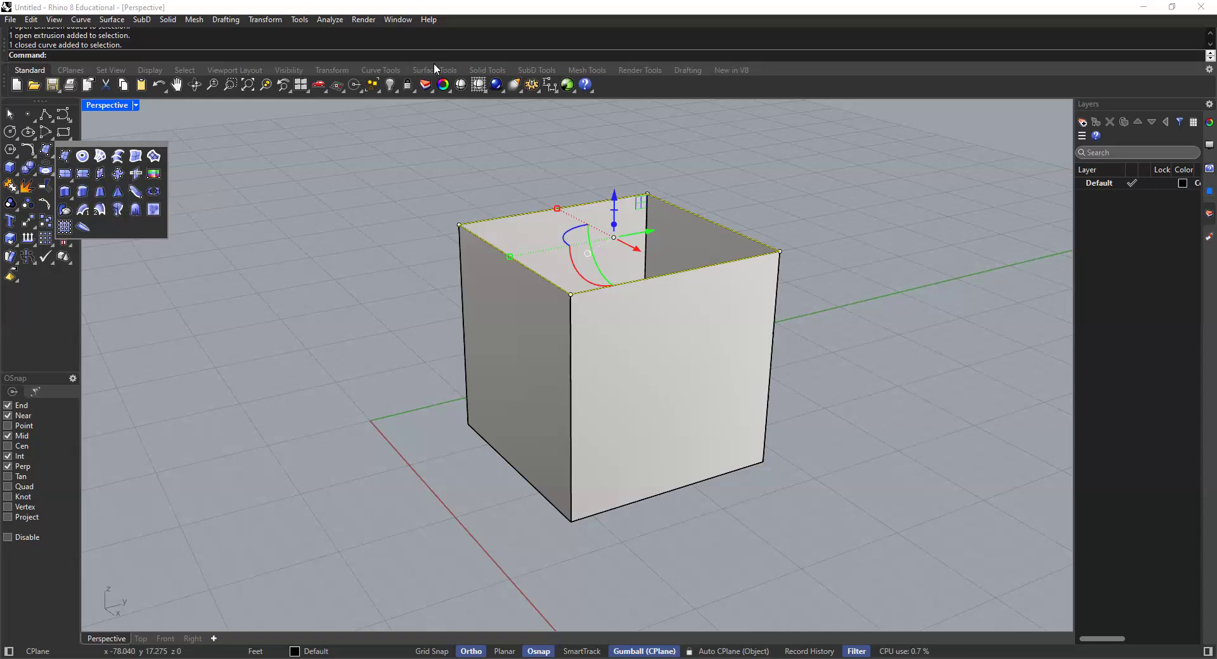
left_click(83, 157)
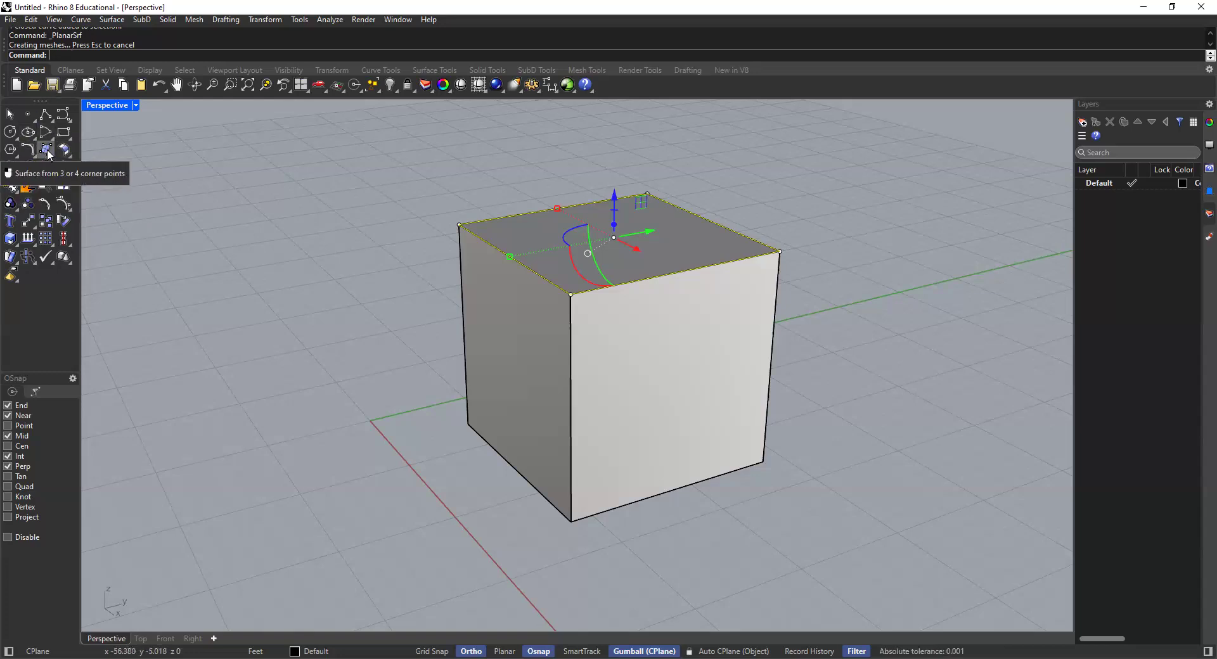
Examine the new top surface by selecting it and viewing the box from another angle
left_click(259, 184)
left_click(642, 274)
left_click(483, 179)
scroll(599, 342, "down", 2)
right_click_drag(599, 343, 575, 223, "shift")
left_click(631, 287)
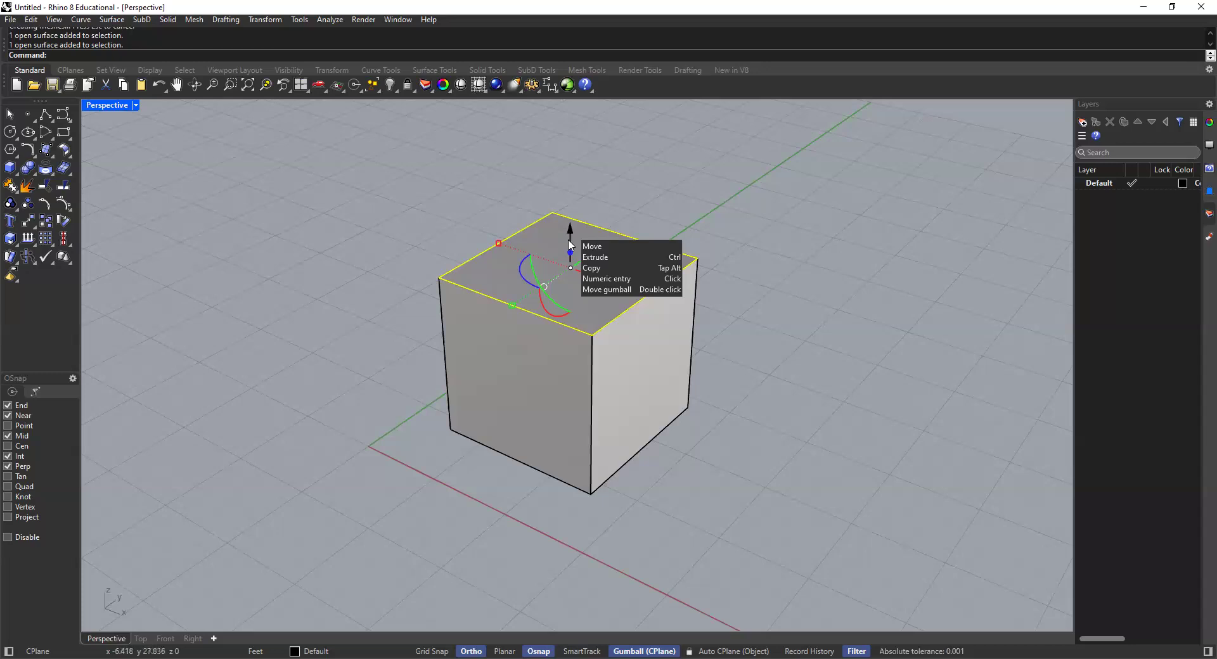
key("Escape")
Select only the planar surface on top of the four walls
left_click(644, 279, "ctrl+shift")
scroll(628, 260, "up", 4)
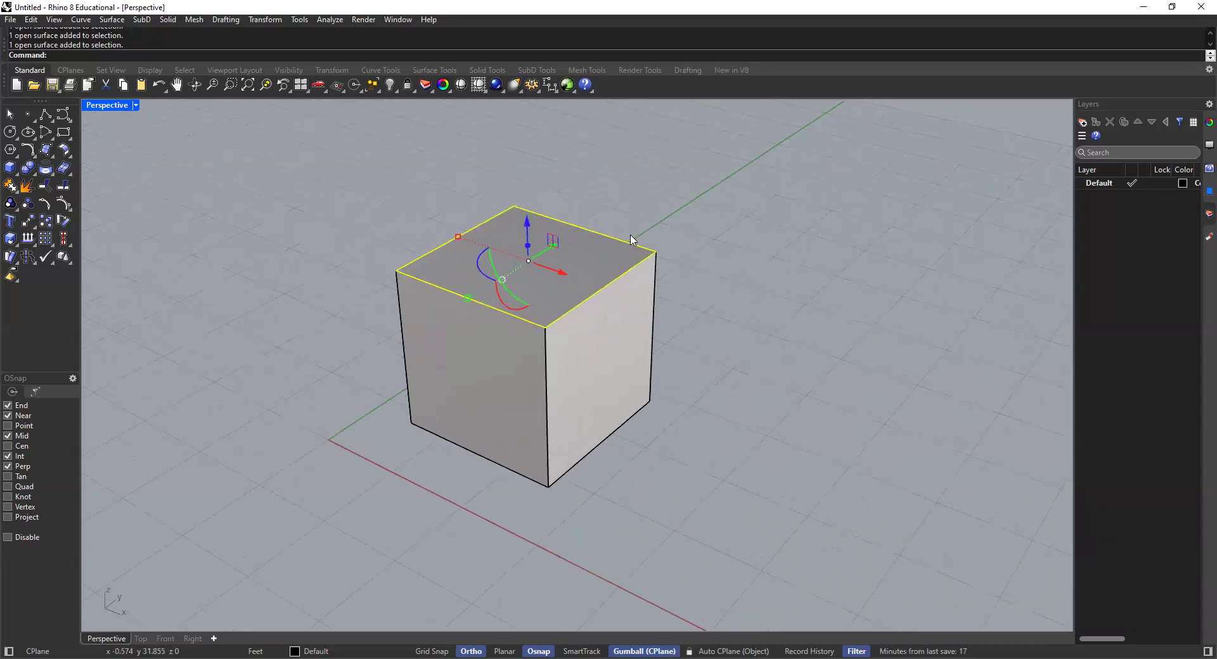
key("Escape")
left_click(603, 273, "ctrl+shift")
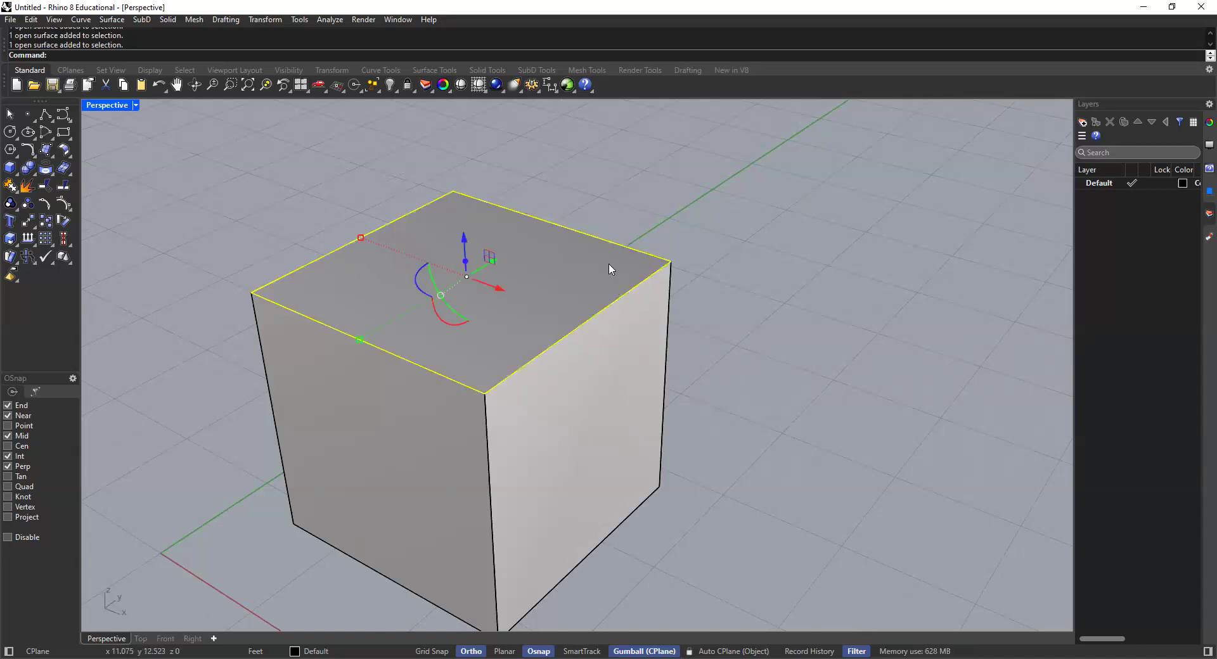
type("Copy")
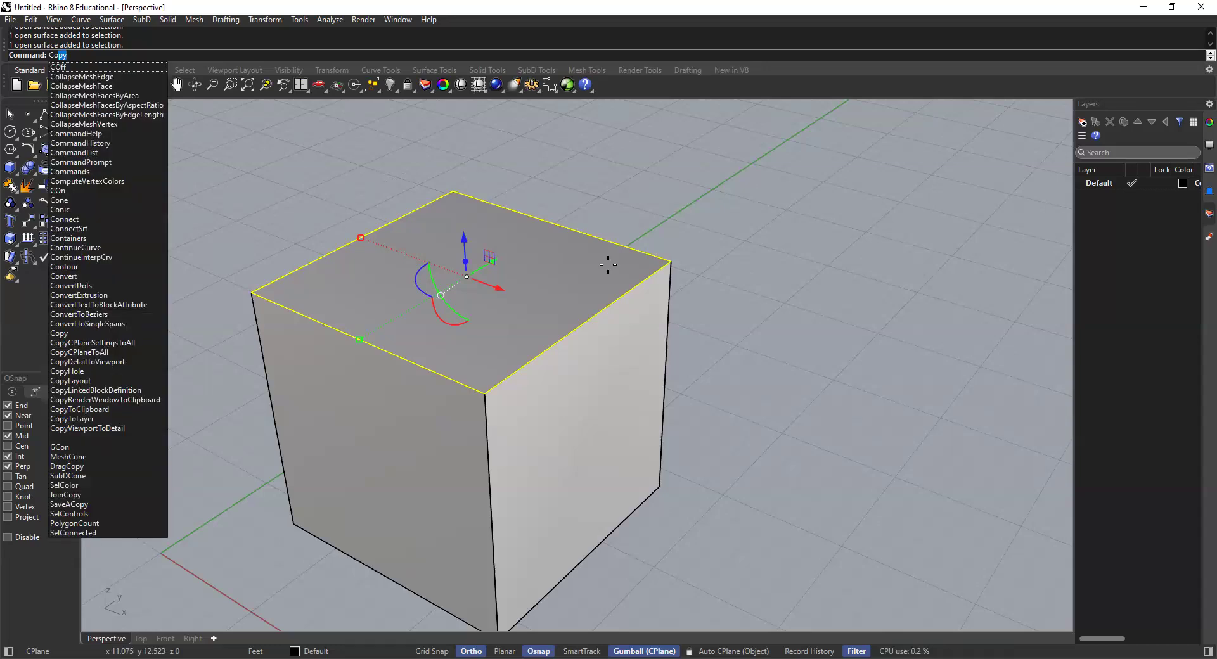
key("Return")
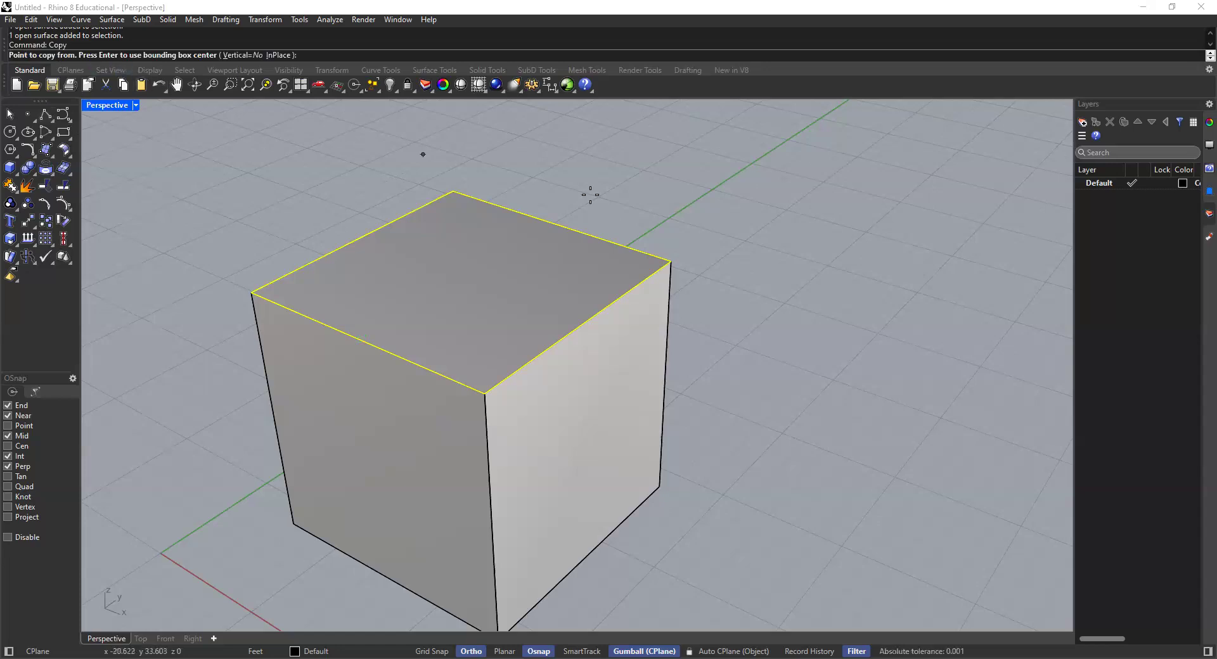
scroll(492, 216, "down", 5)
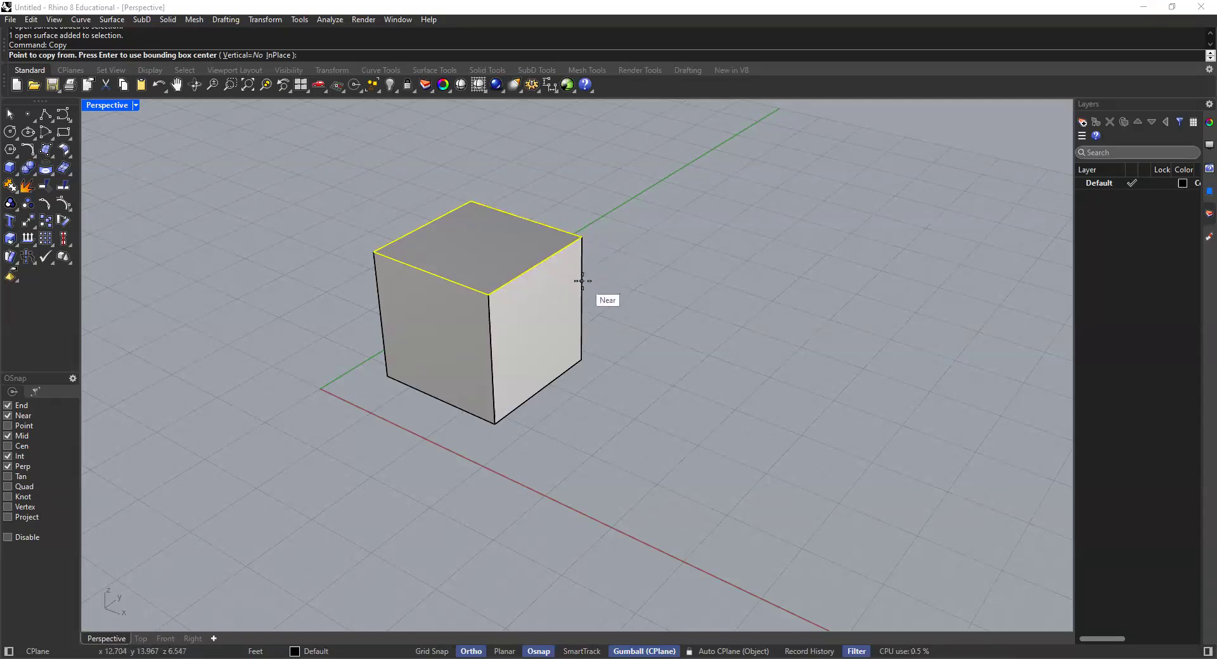
left_click(477, 236)
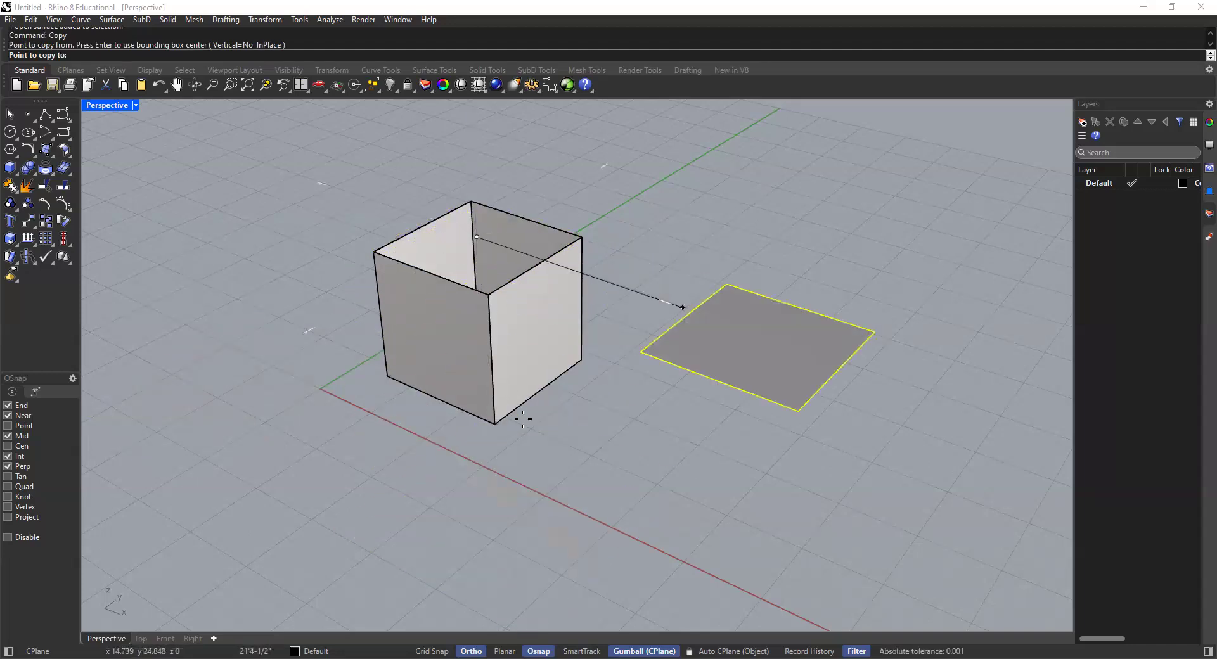
right_click_drag(532, 378, 503, 406)
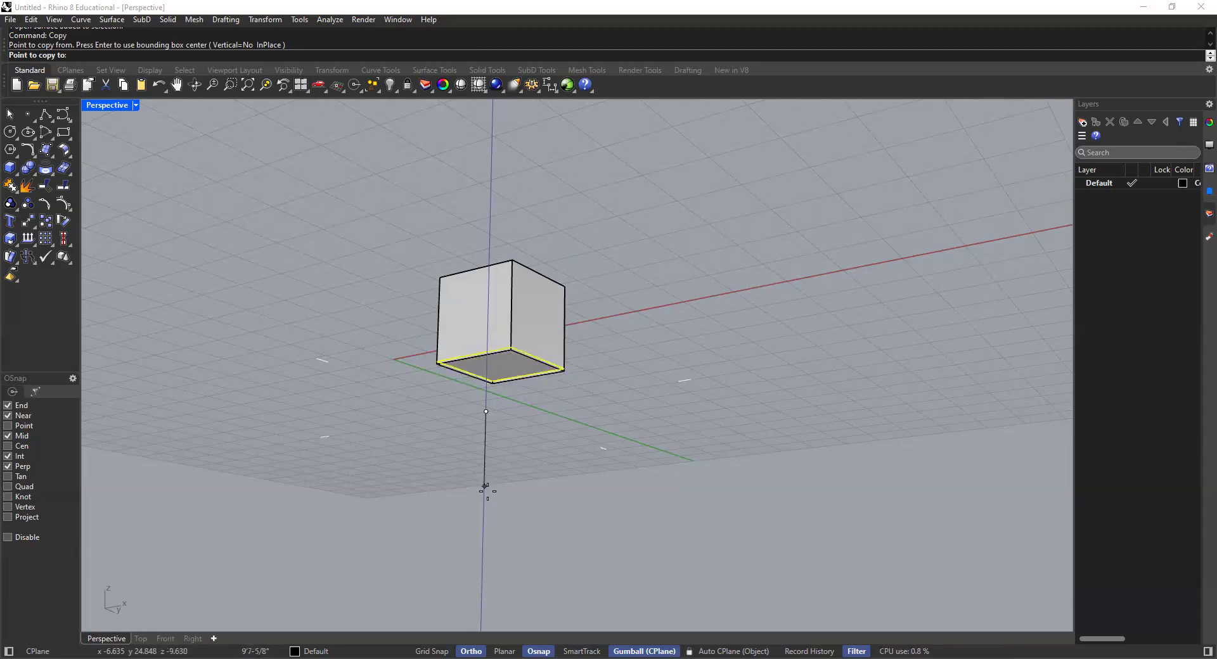
left_click(488, 470)
key("Return")
Copy the top surface onto the box's open bottom, from an upper corner to the lower corner directly beneath it, with the Copy command
scroll(512, 230, "up", 4)
right_click_drag(512, 232, 524, 387)
right_click_drag(543, 312, 555, 269)
scroll(563, 308, "up", 4)
type("Copy")
key("Return")
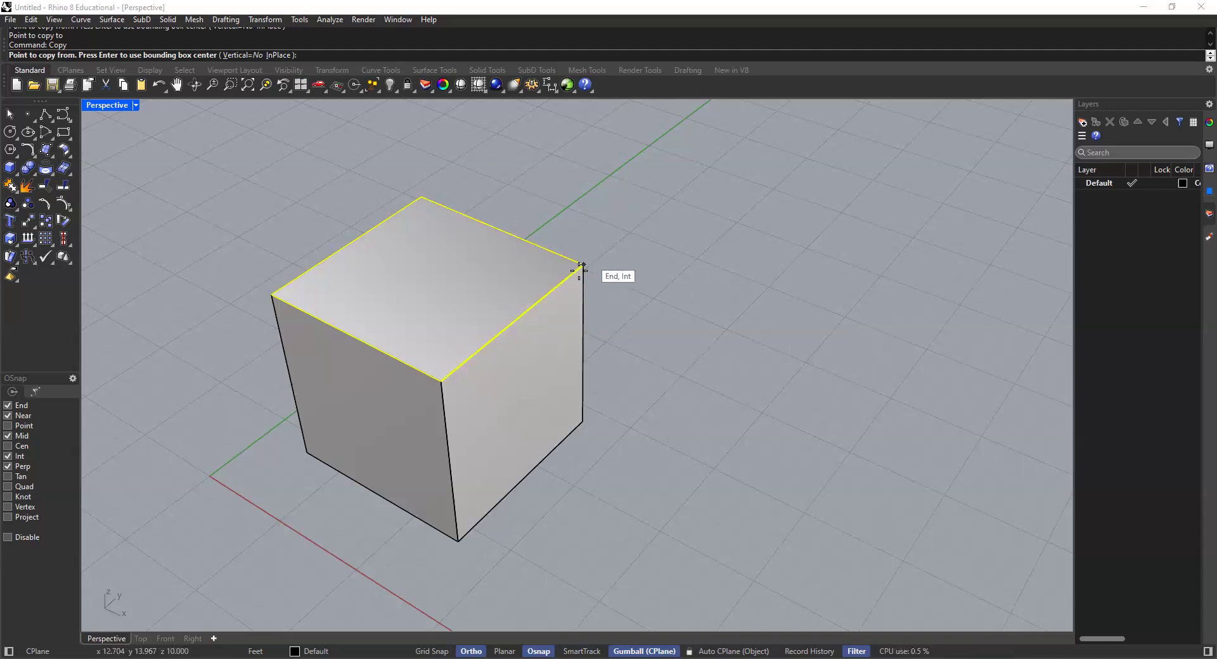
scroll(584, 269, "up", 3)
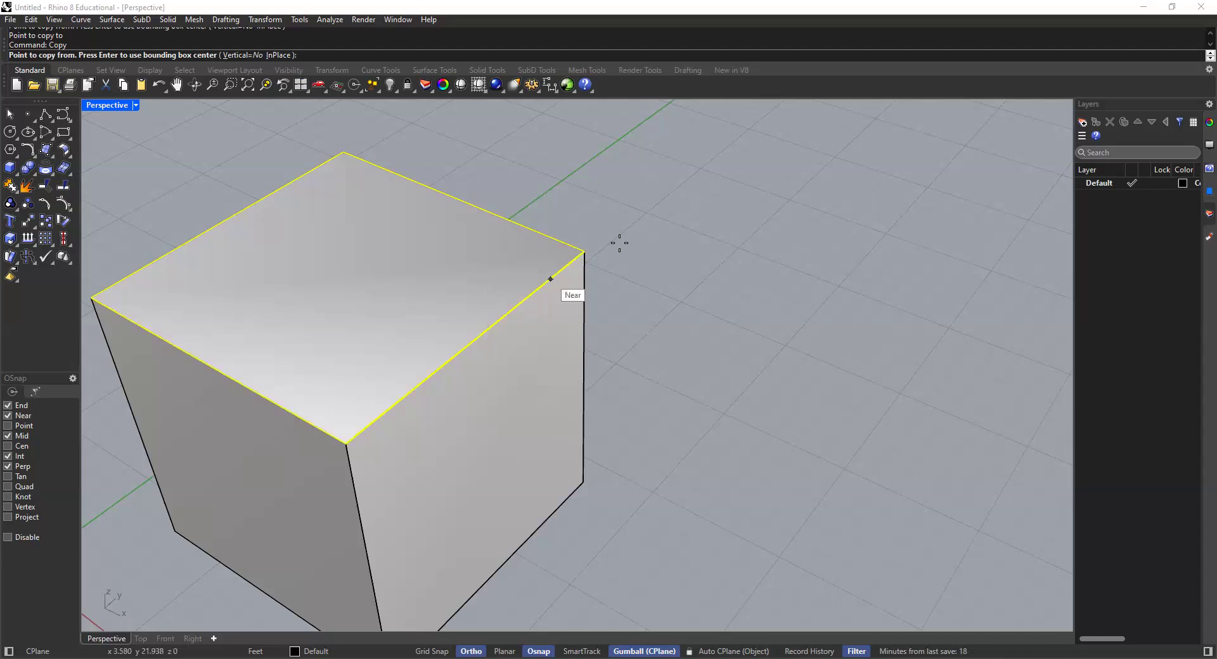
left_click(583, 251)
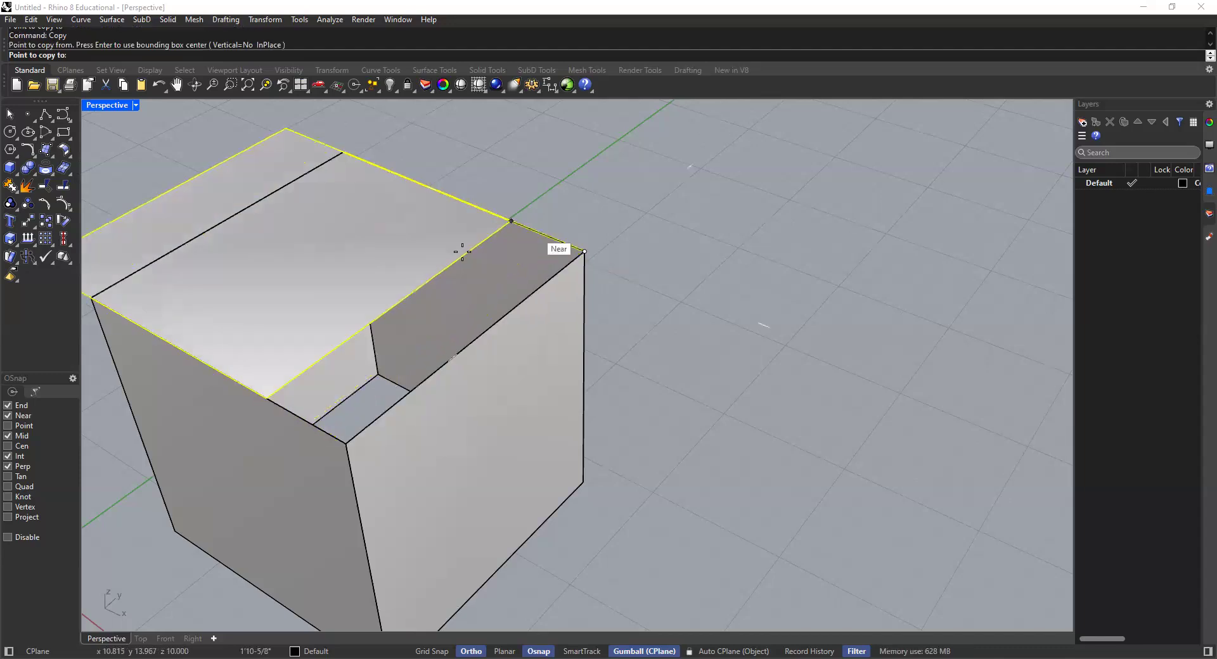
scroll(507, 286, "down", 3)
scroll(470, 367, "down", 2)
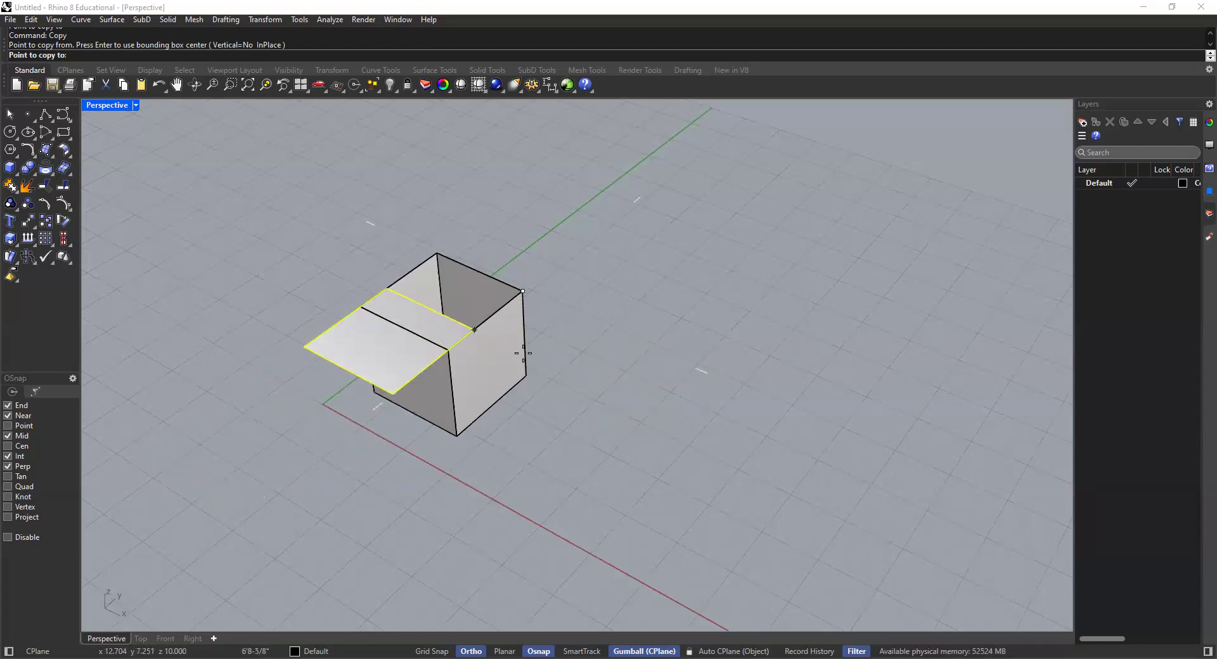
scroll(497, 362, "up", 5)
scroll(533, 396, "up", 2)
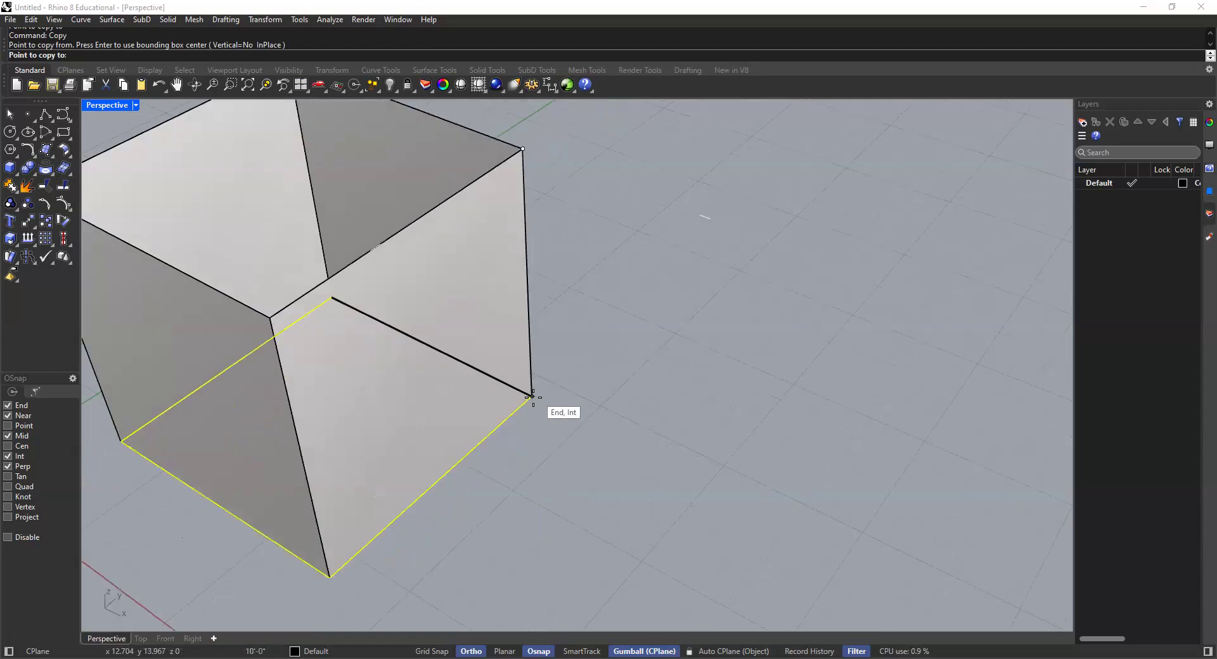
left_click(532, 397)
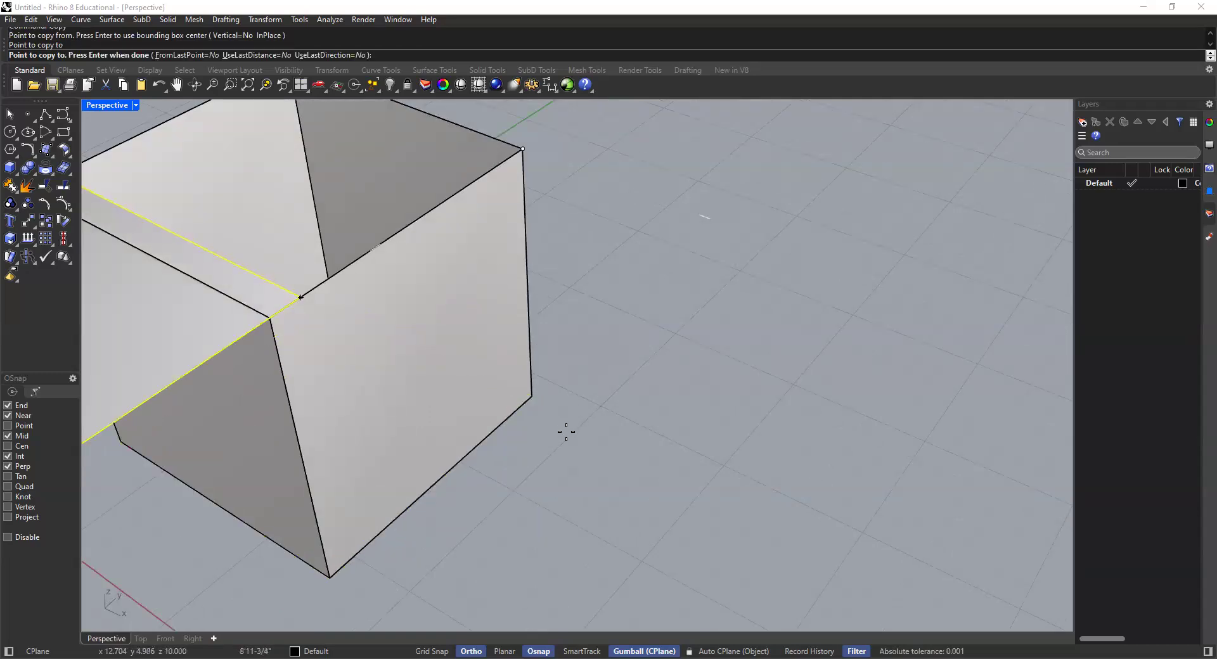
scroll(562, 425, "down", 4)
right_click_drag(545, 370, 589, 365)
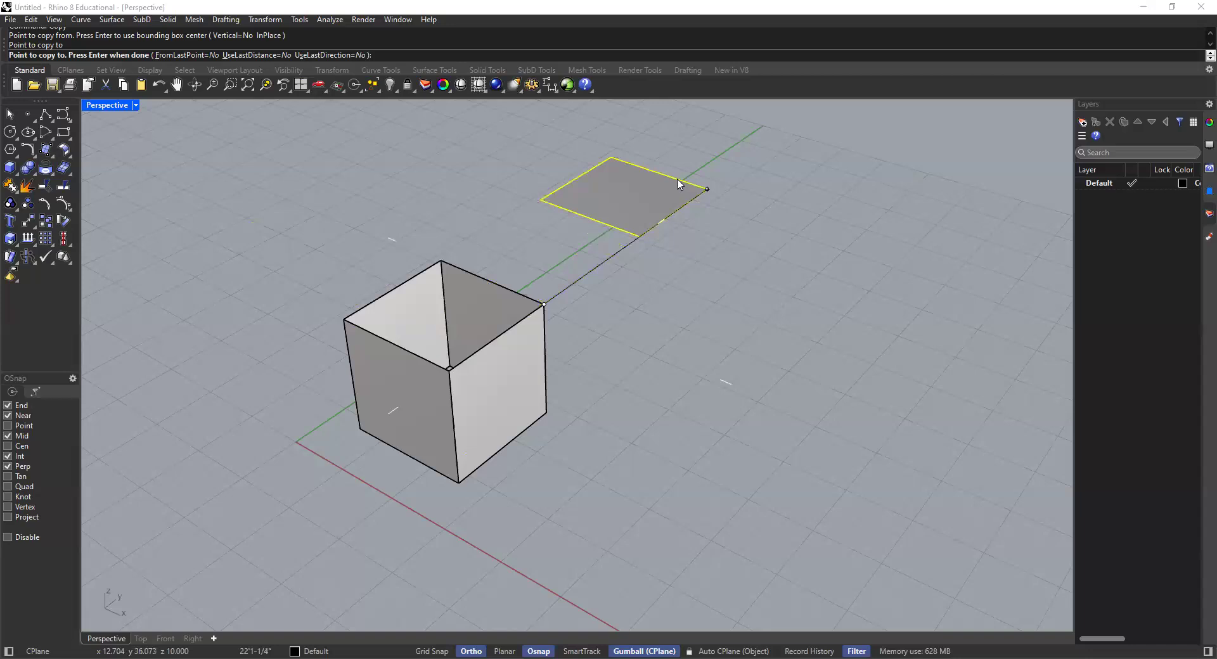
key("Return")
Try to draw a rectangle on the ground beside the box, entering 10',10 for the opposite corner, and delete it
right_click_drag(545, 352, 521, 371)
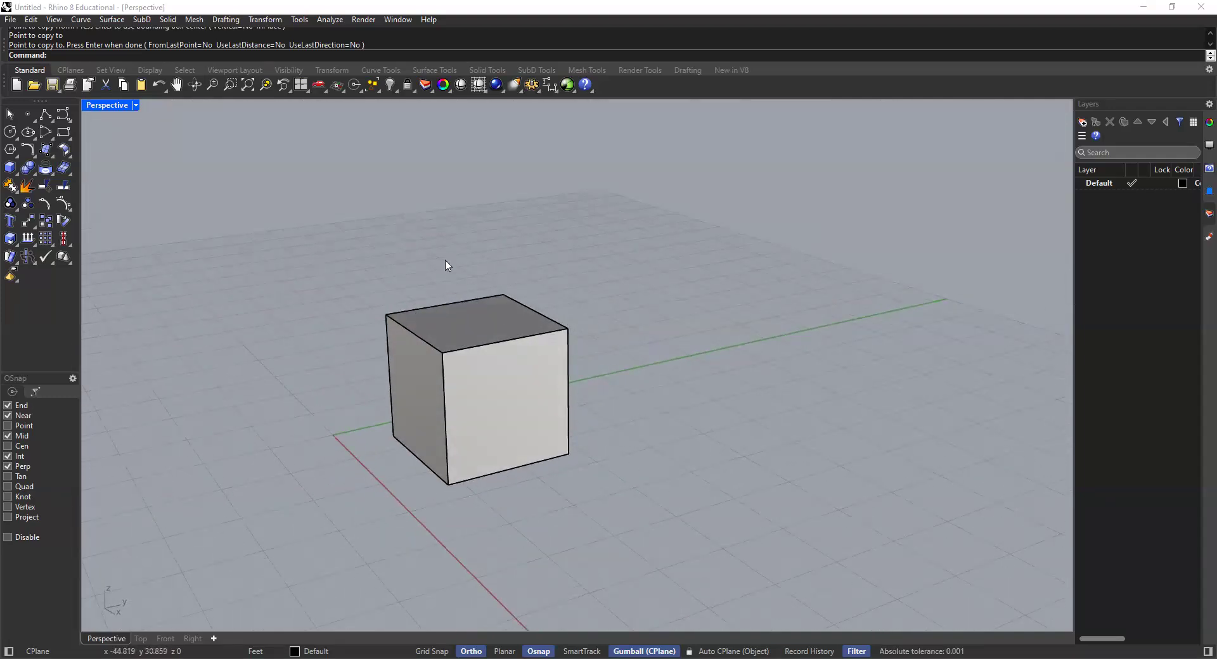
scroll(465, 320, "up", 5)
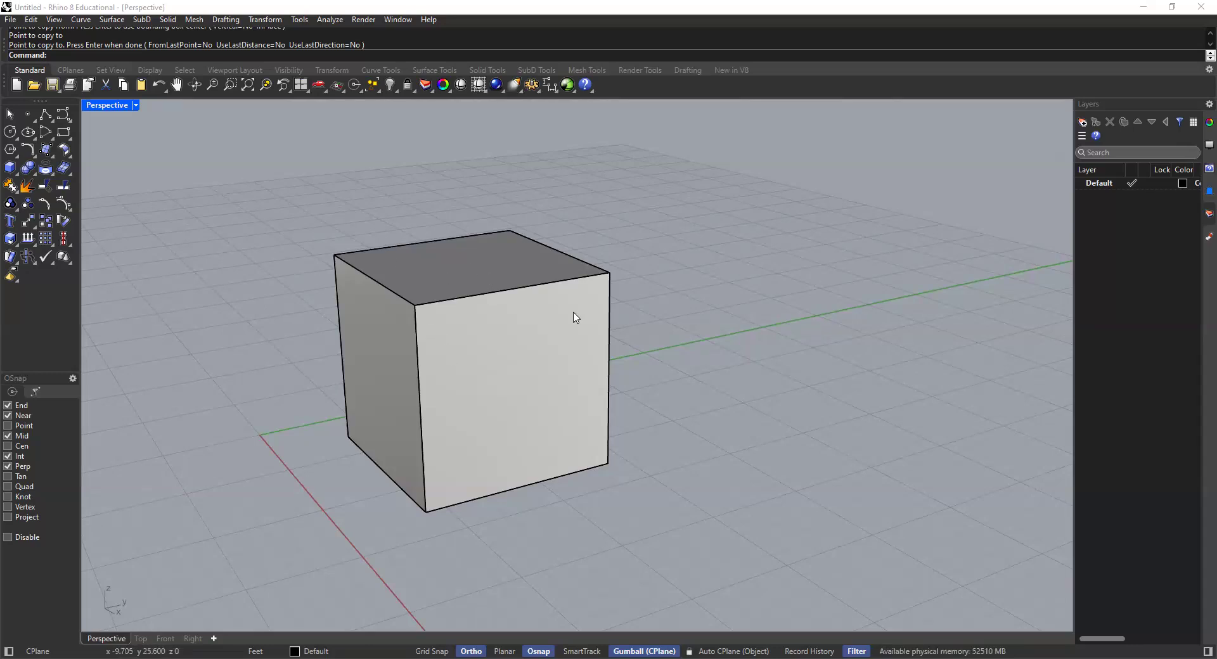
right_click_drag(541, 316, 446, 340, "shift")
scroll(442, 343, "down", 4)
right_click_drag(523, 344, 467, 284, "shift")
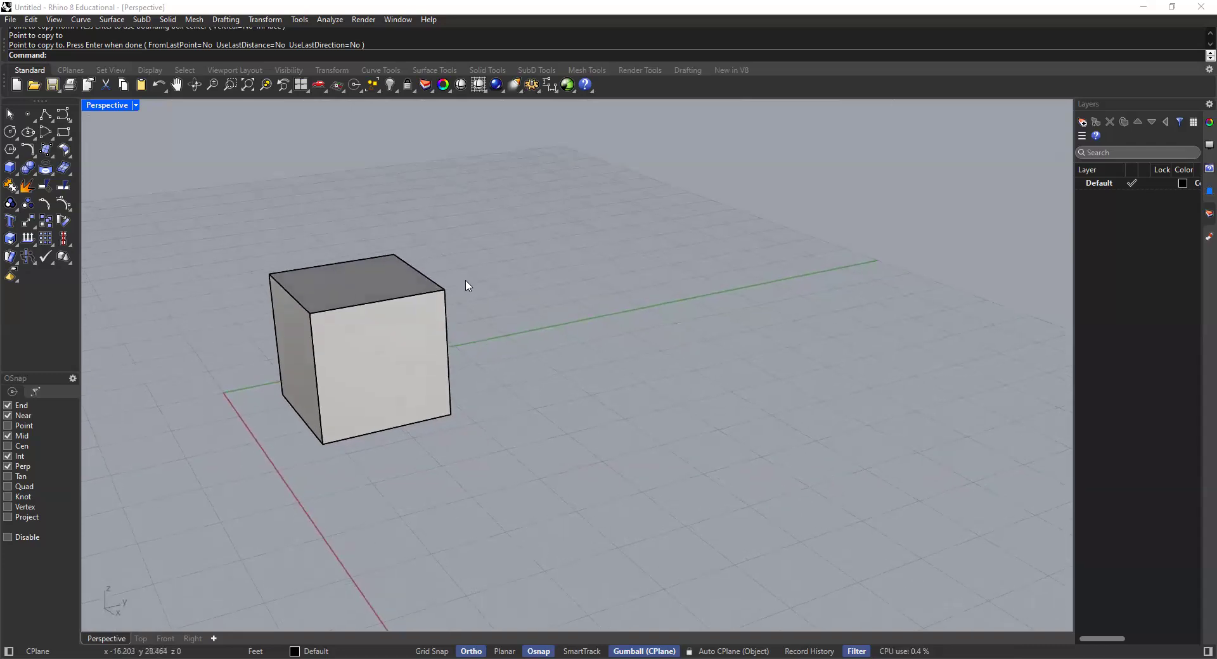
left_click(64, 134)
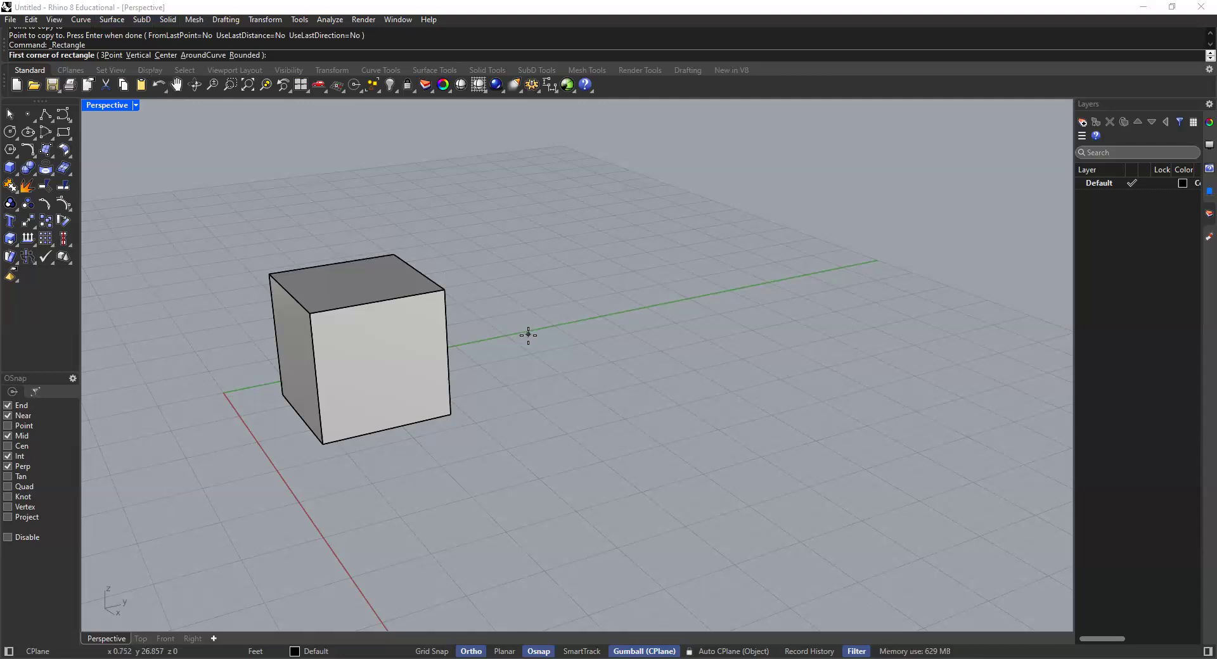
right_click_drag(530, 334, 462, 291)
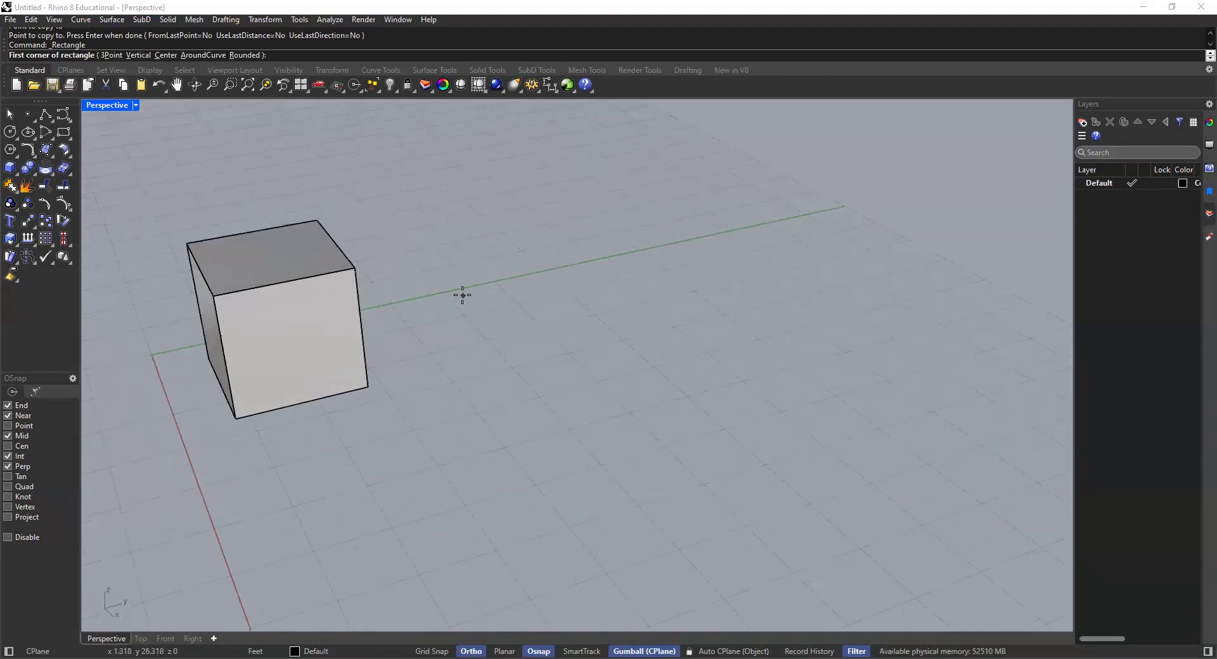
left_click(448, 296)
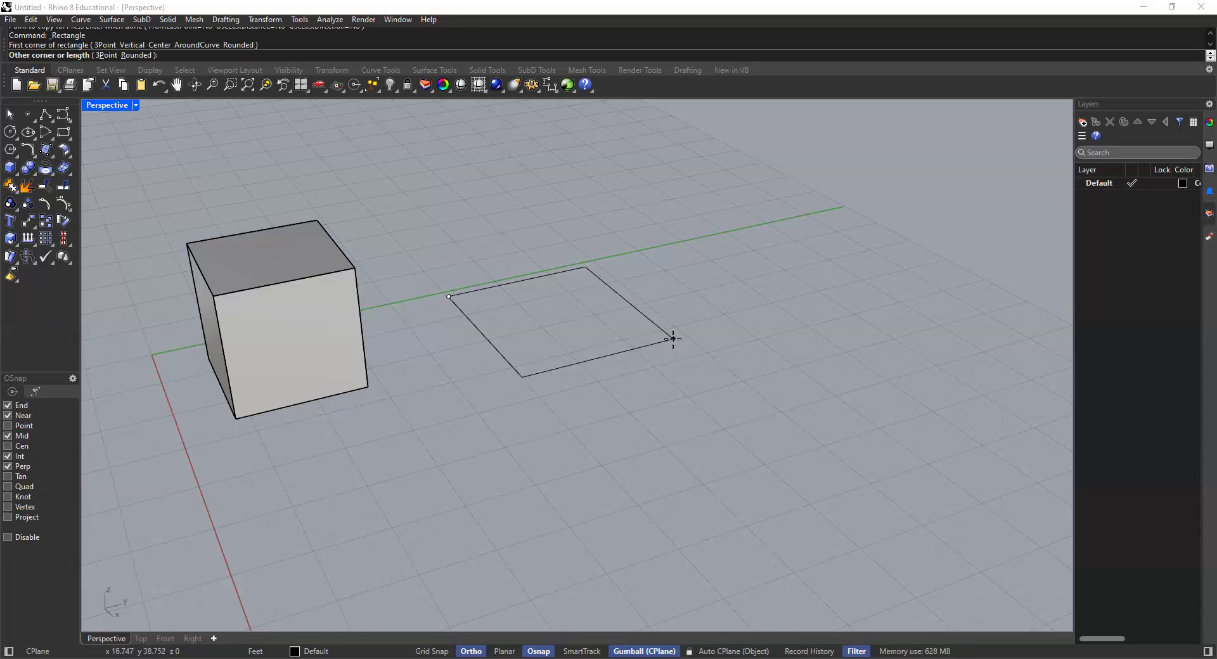
type("10'")
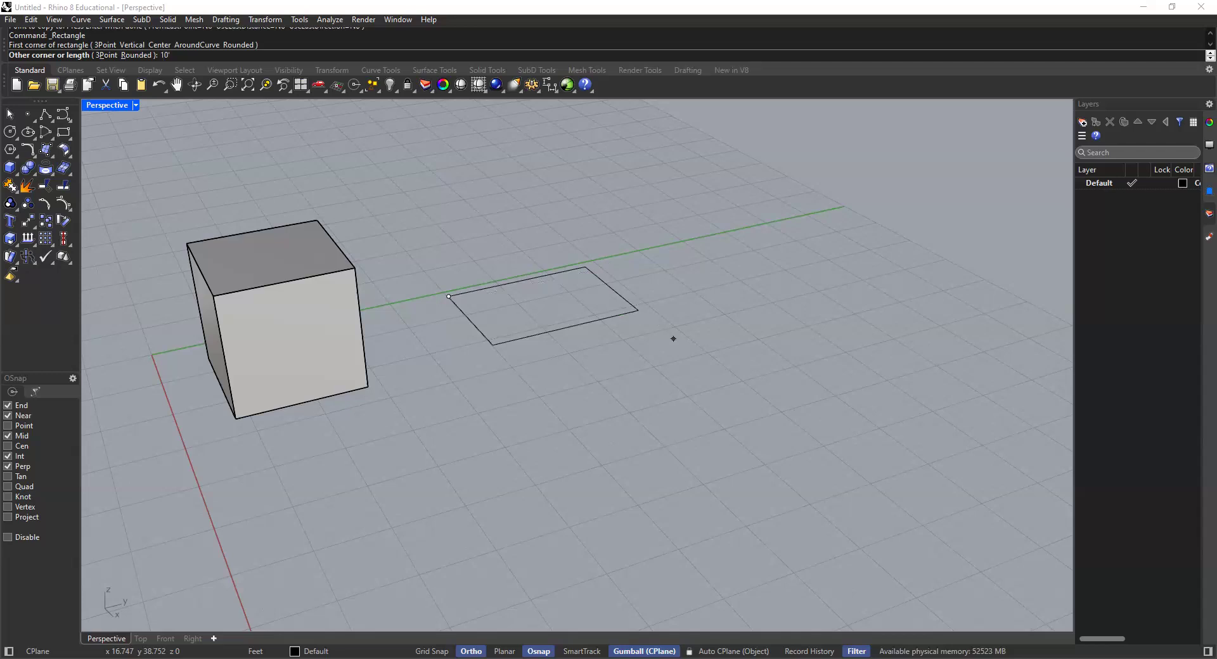
type(",")
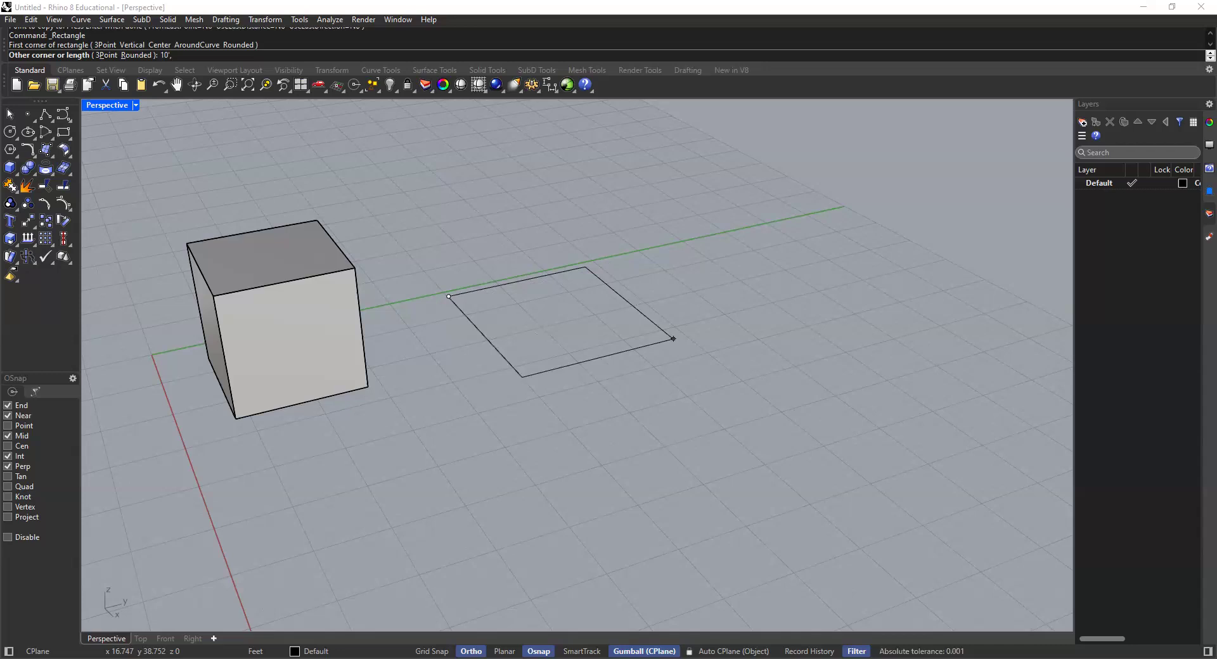
type("10")
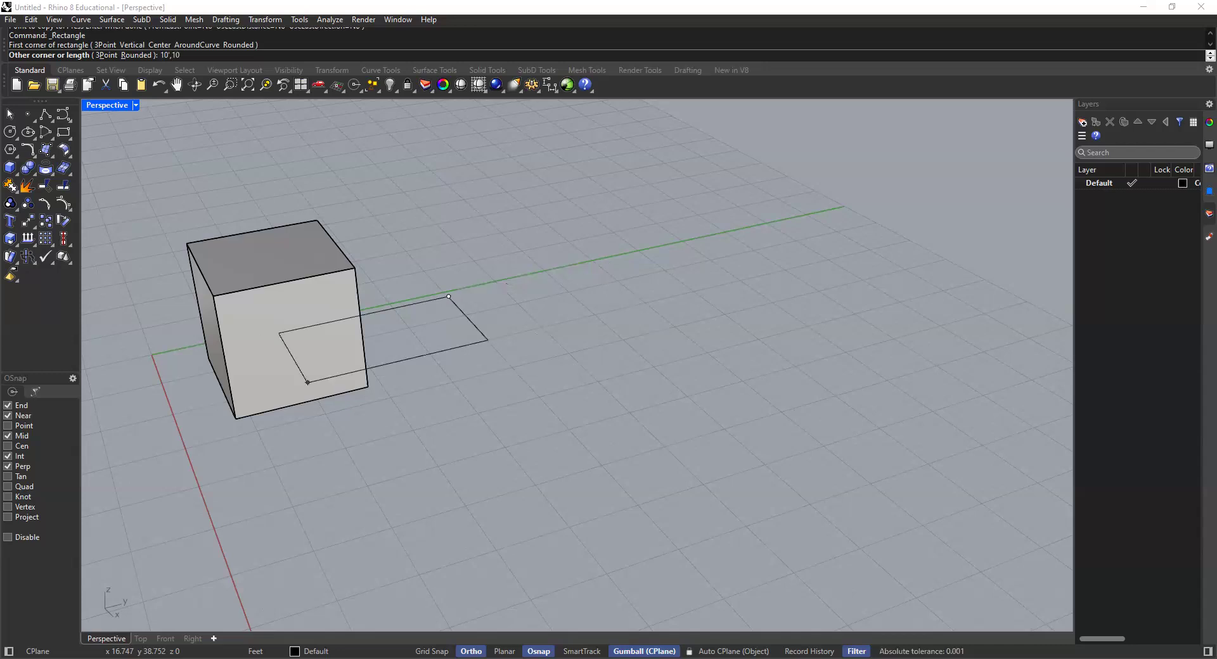
key("Return")
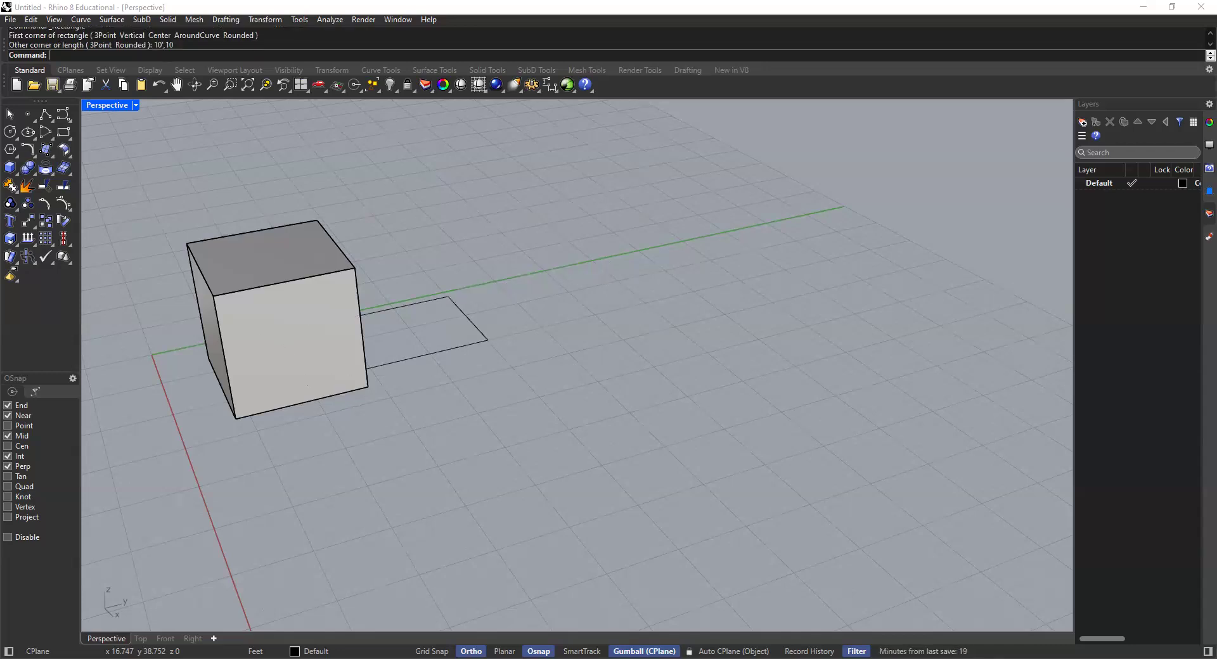
left_click(475, 329)
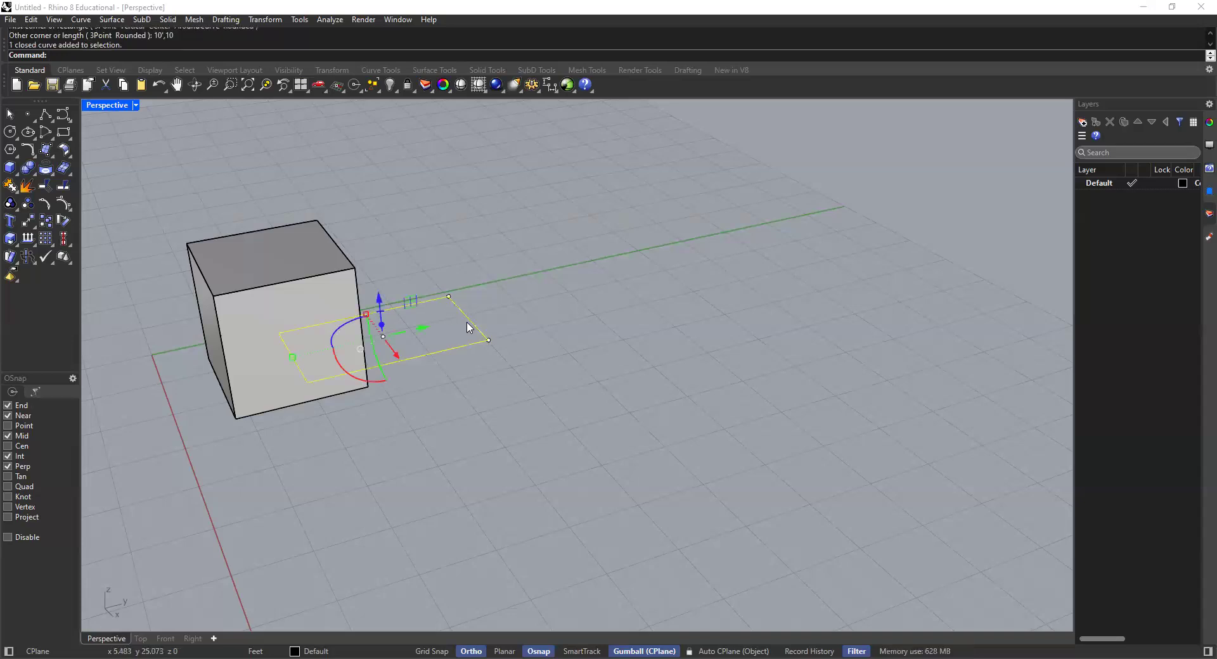
key("Delete")
Draw a rectangle 10' long and 10' wide on the ground beside the box, and delete it
left_click(64, 132)
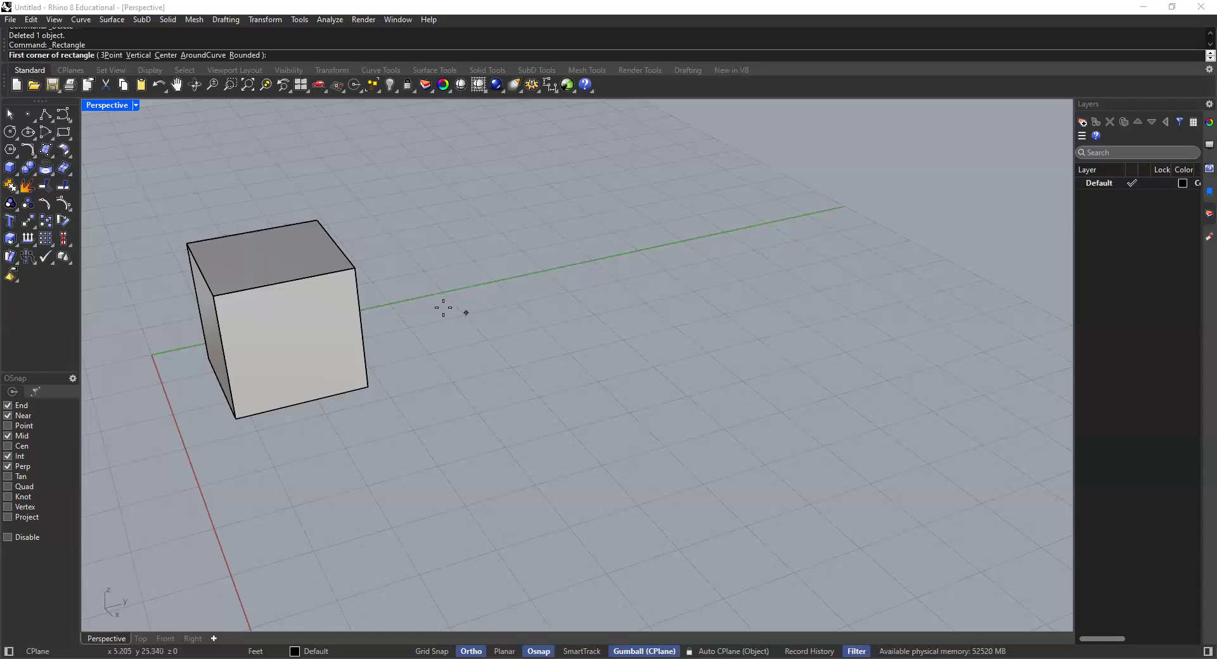
left_click(431, 312)
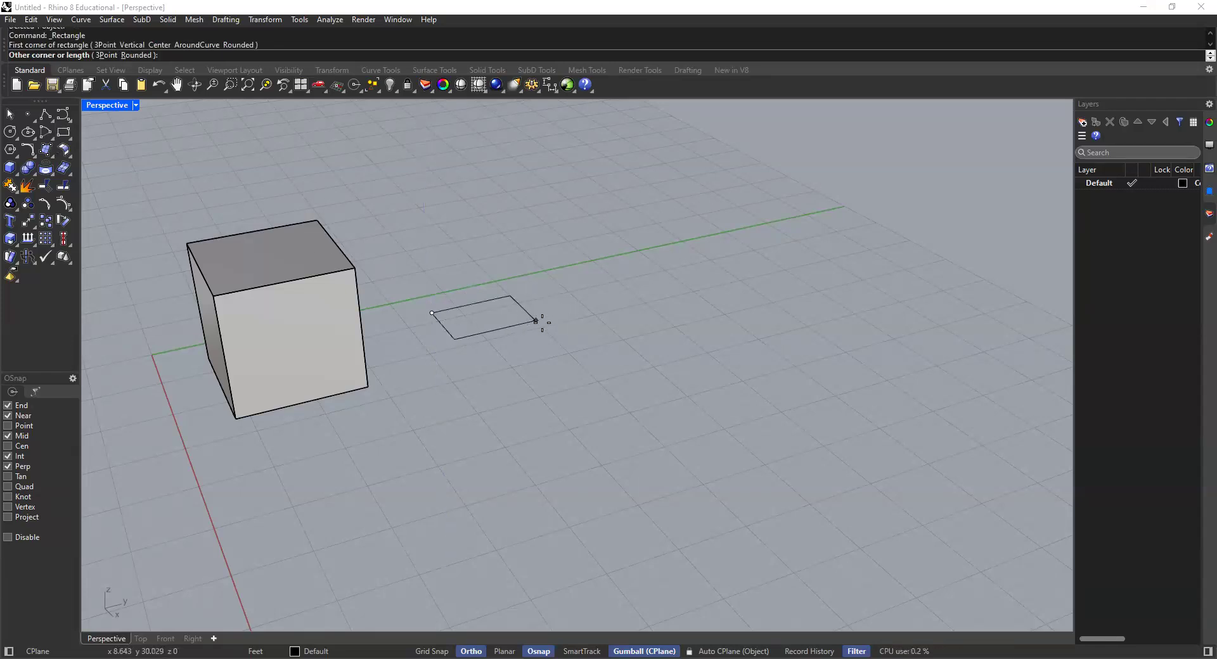
type("10'")
key("Return")
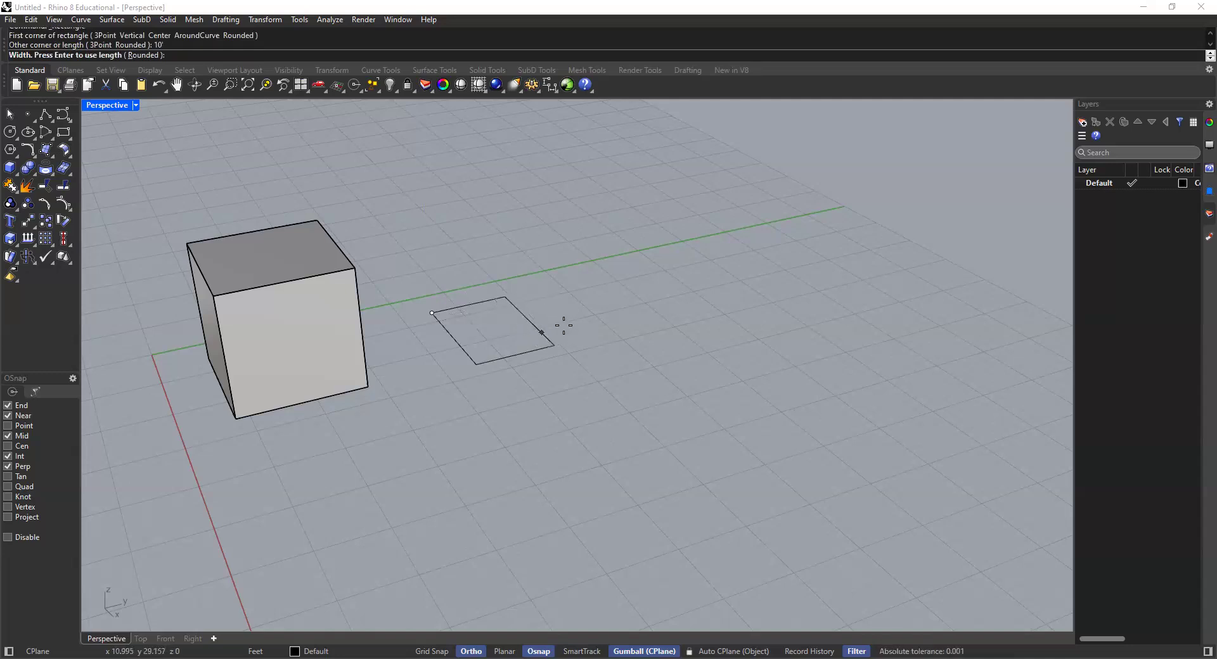
type("10'")
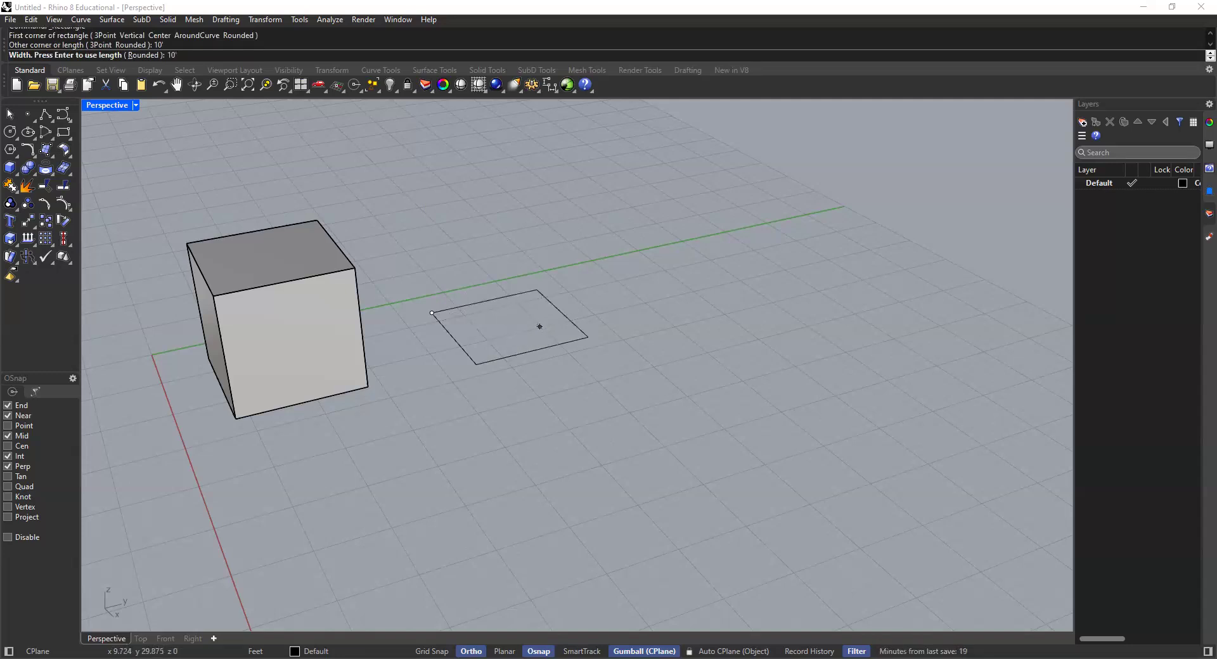
key("Return")
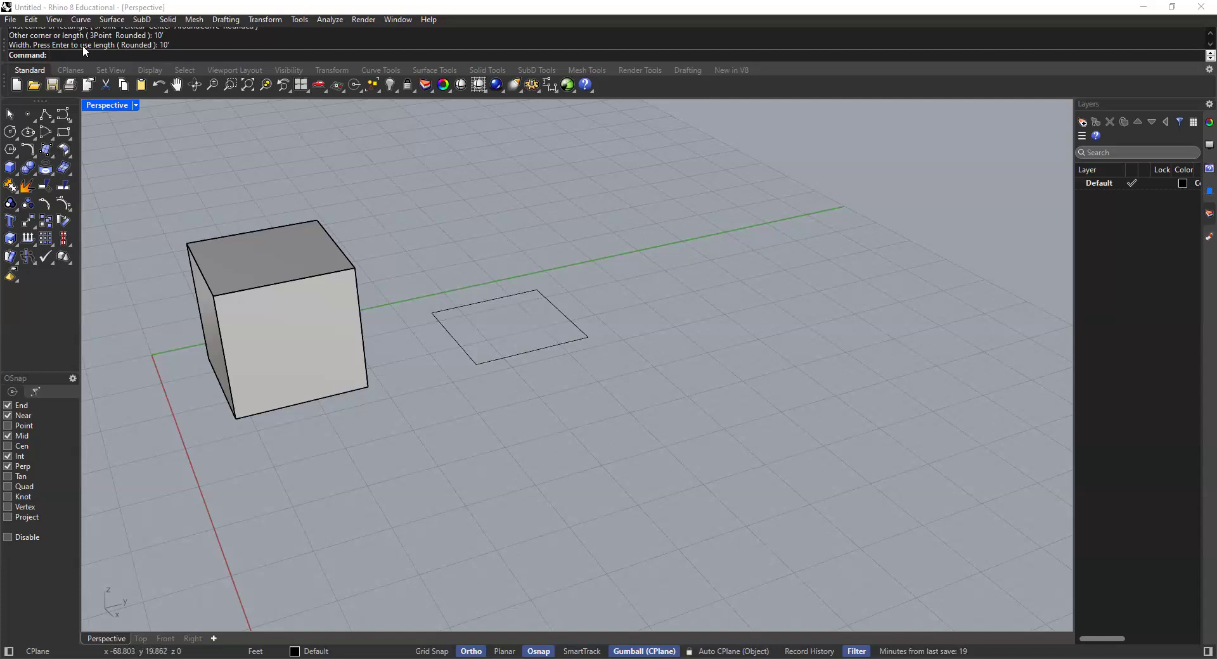
left_click(494, 300)
key("Delete")
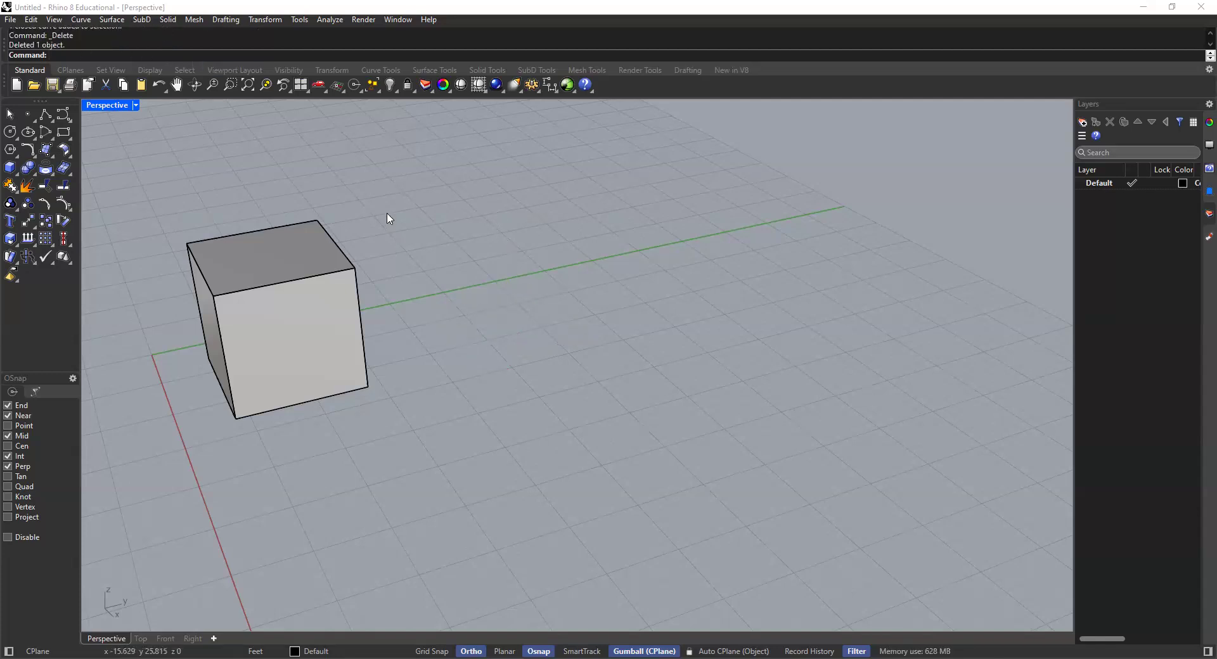
Draw a rectangle 10' long and 10' wide on the ground beside the box
left_click(61, 134)
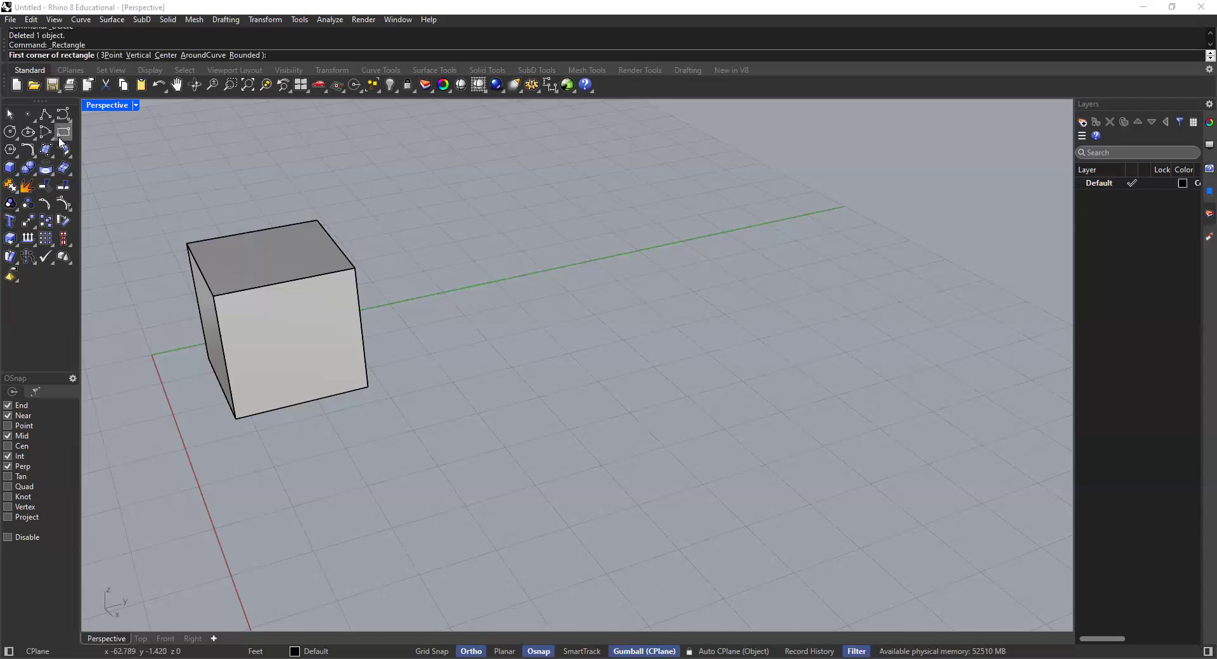
left_click(436, 311)
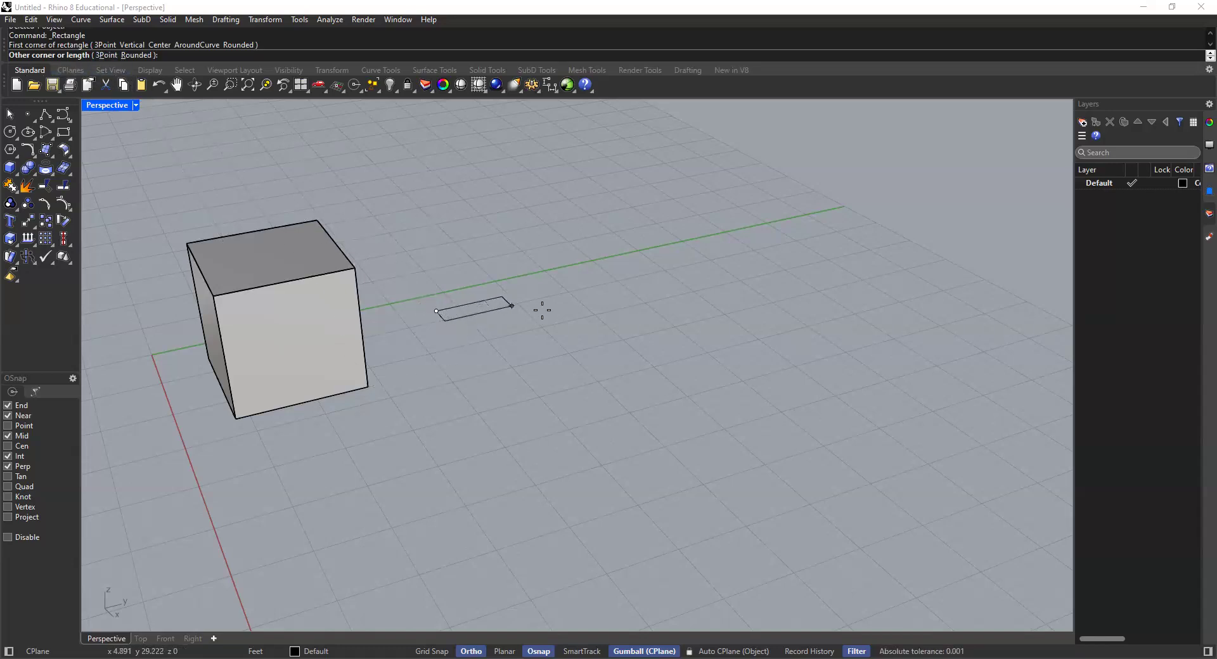
type("10")
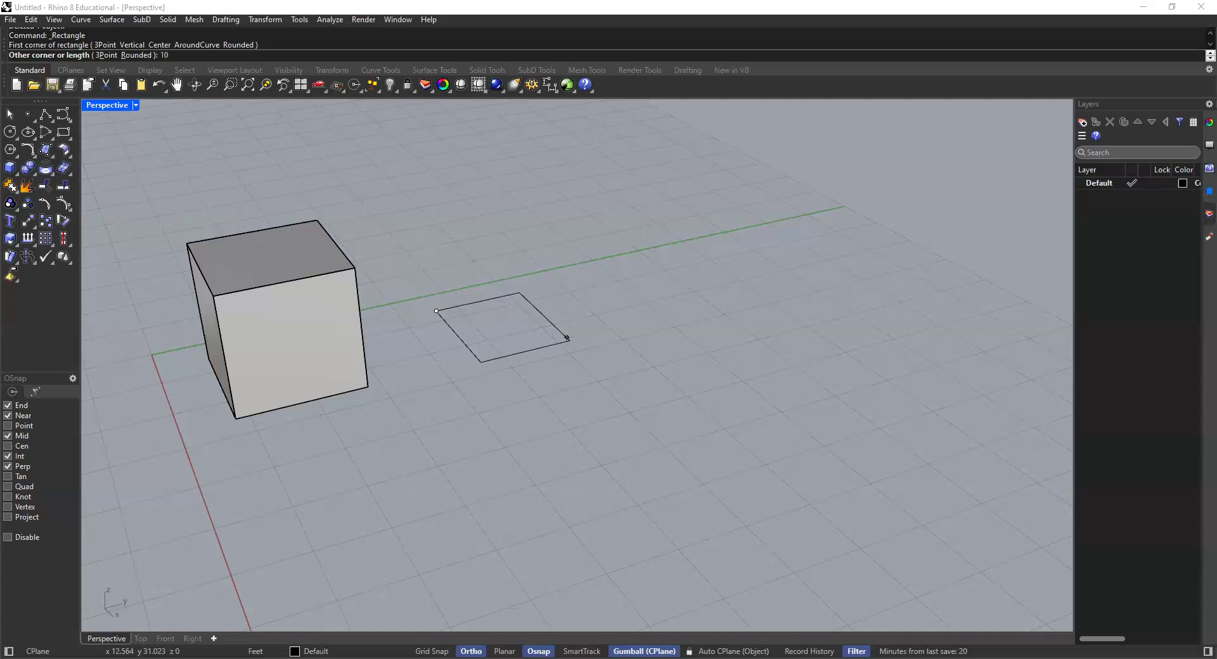
key("Return")
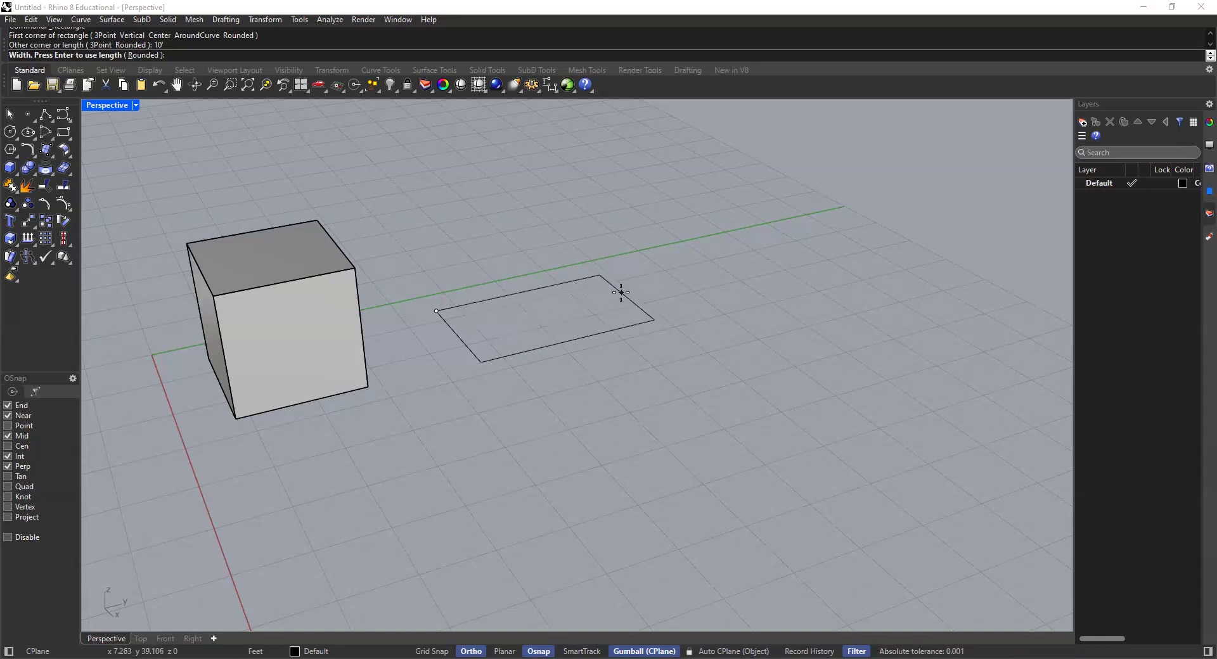
key("Return")
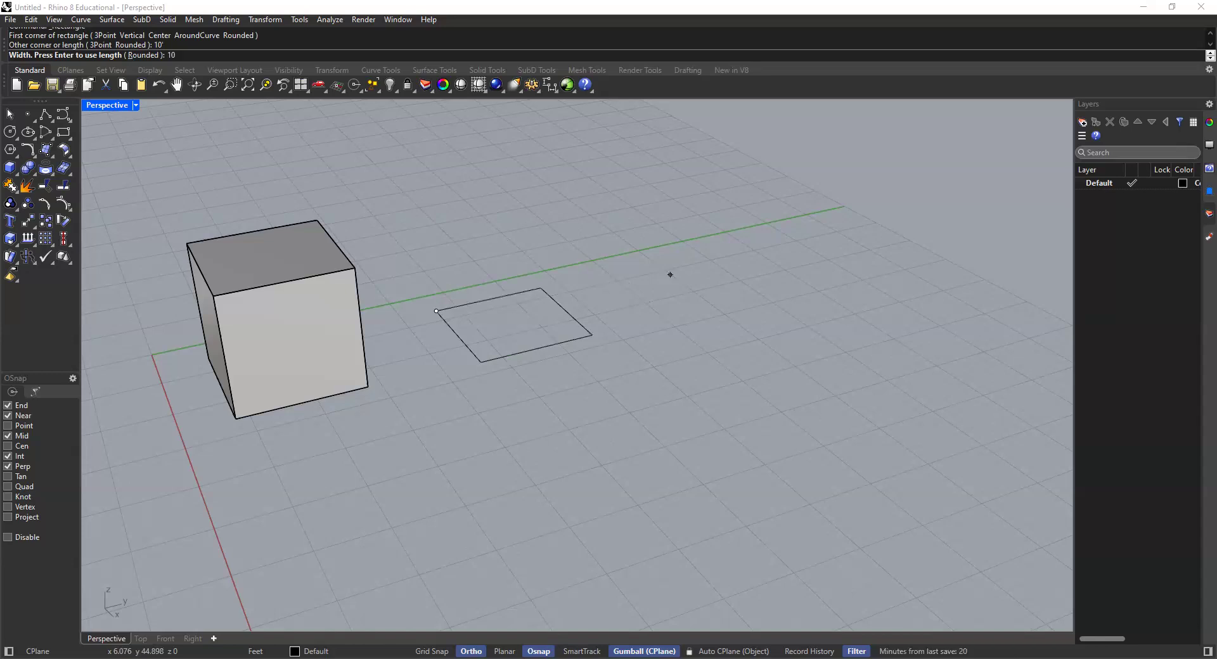
Extrude the rectangle 10' upward into open walls with ExtrudeCrv, keeping the Surface output and Solid set to No
left_click(561, 310)
right_click_drag(490, 298, 465, 322, "shift")
left_click(490, 316)
right_click_drag(399, 339, 446, 248)
left_click(446, 248)
left_click(470, 280)
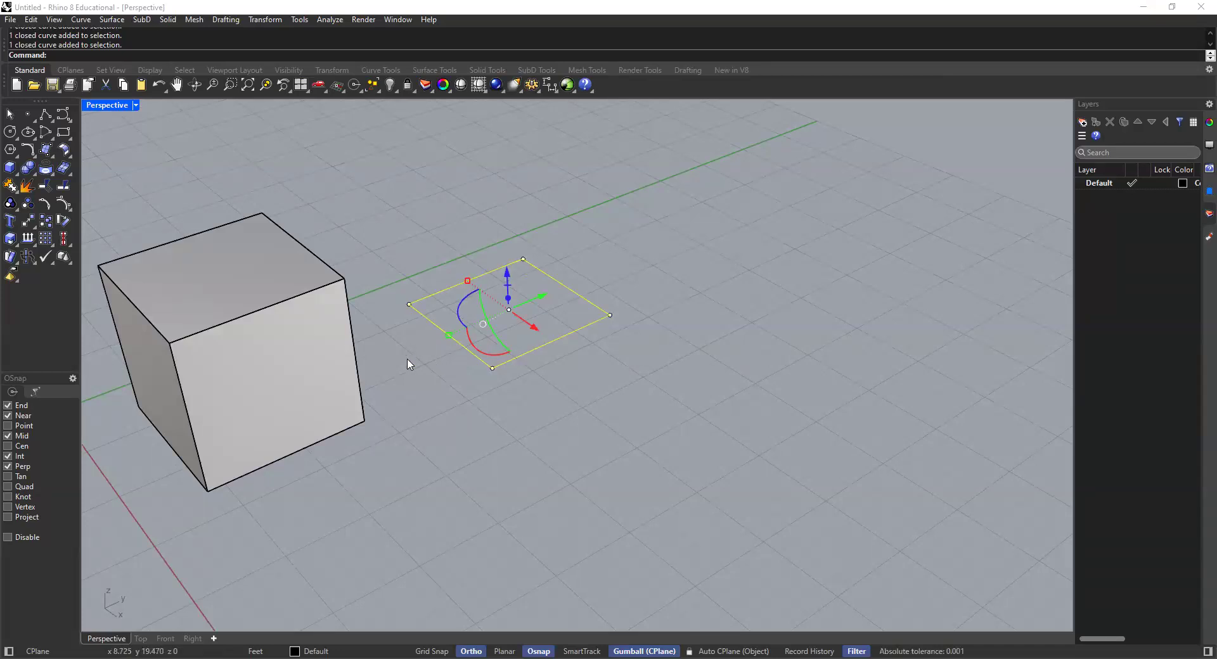
type("ExtrudeCrv")
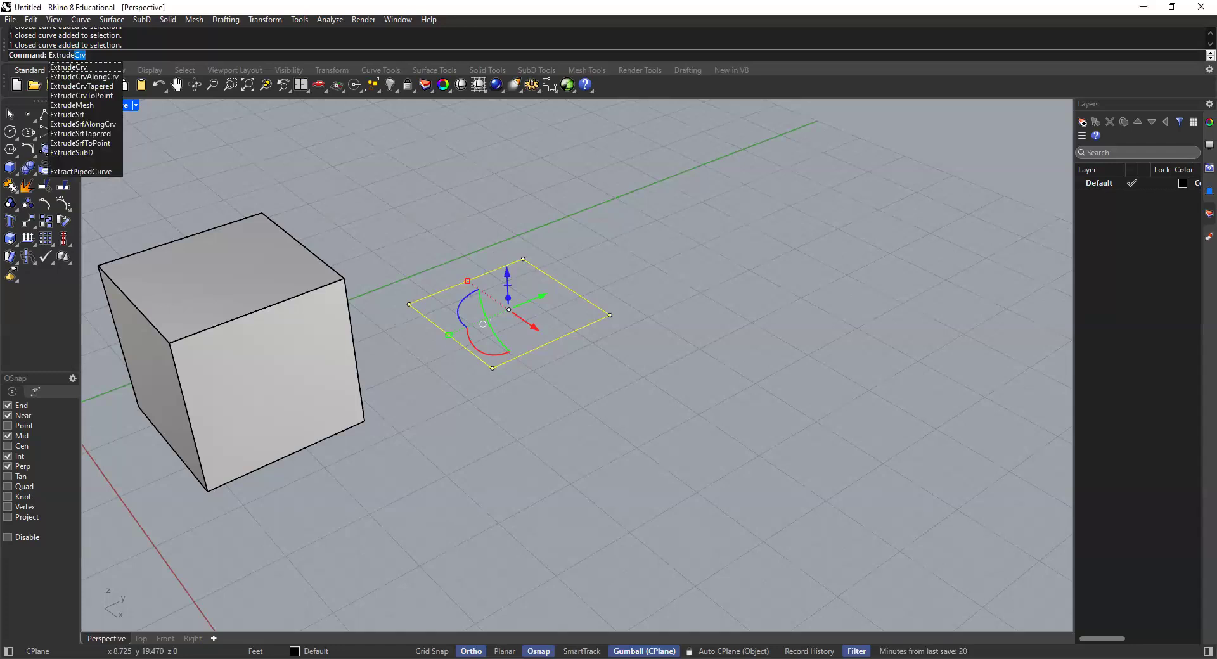
key("Return")
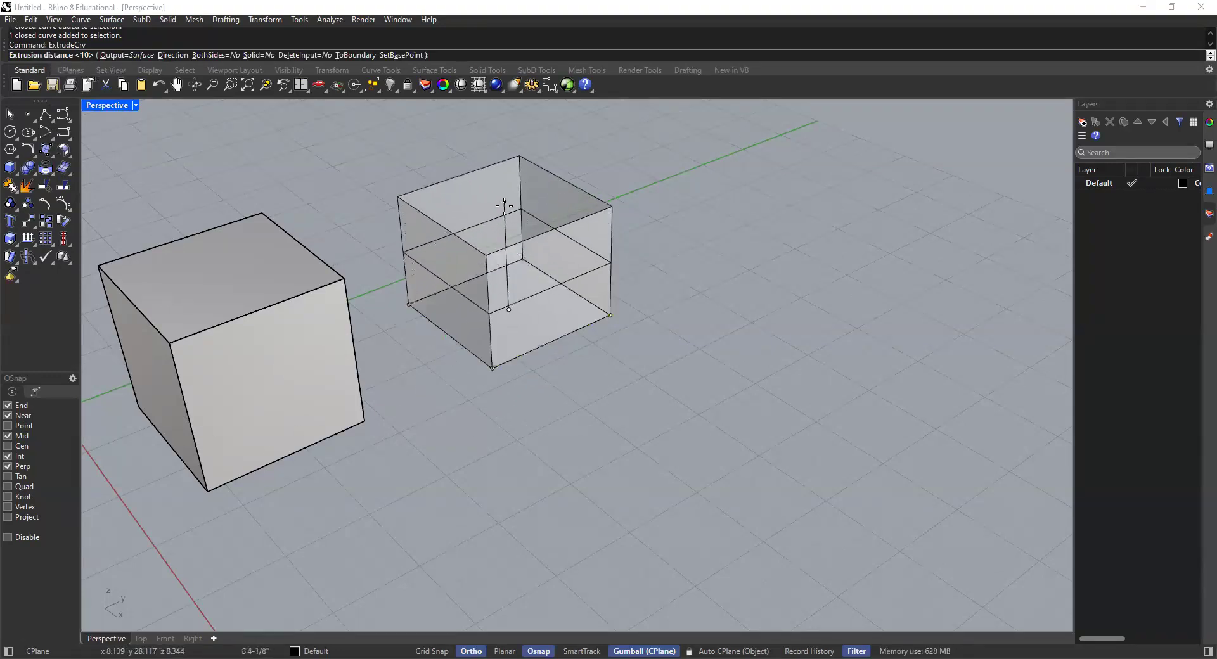
scroll(505, 206, "down", 4)
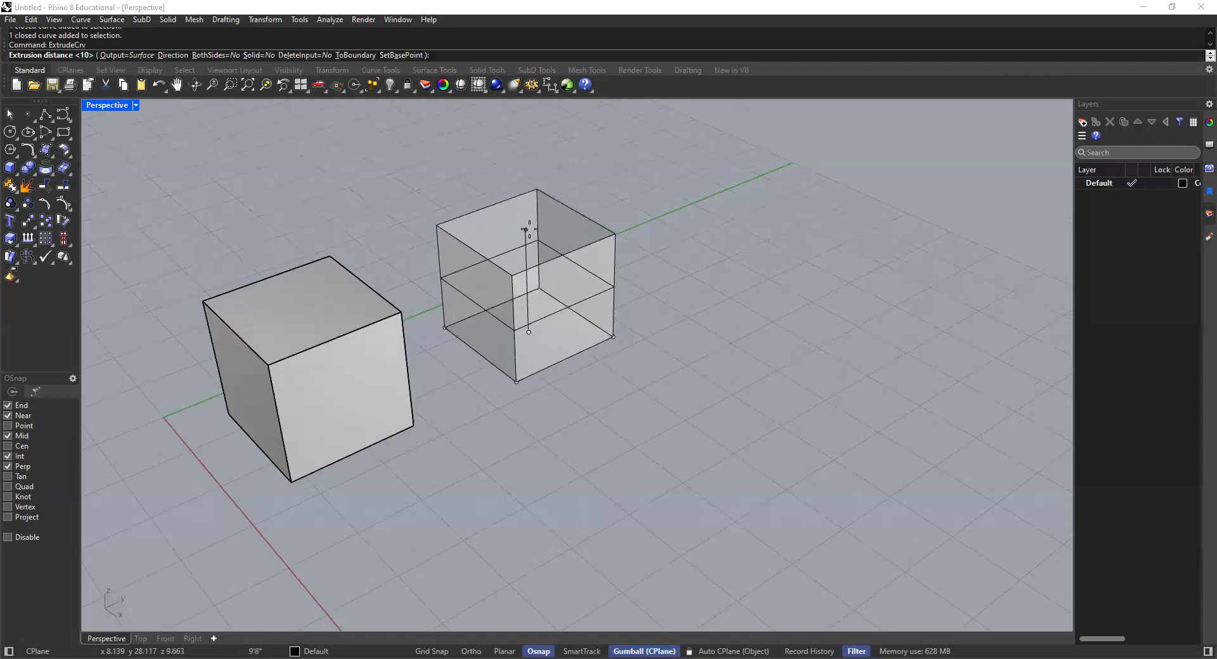
type("10'")
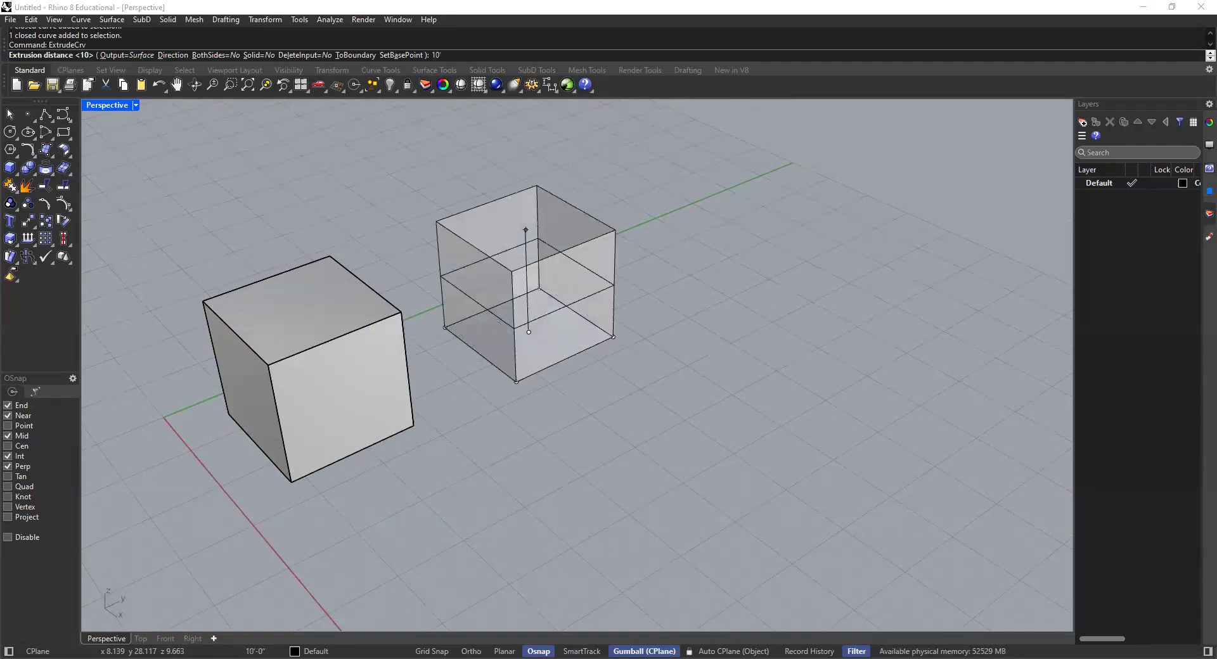
key("Return")
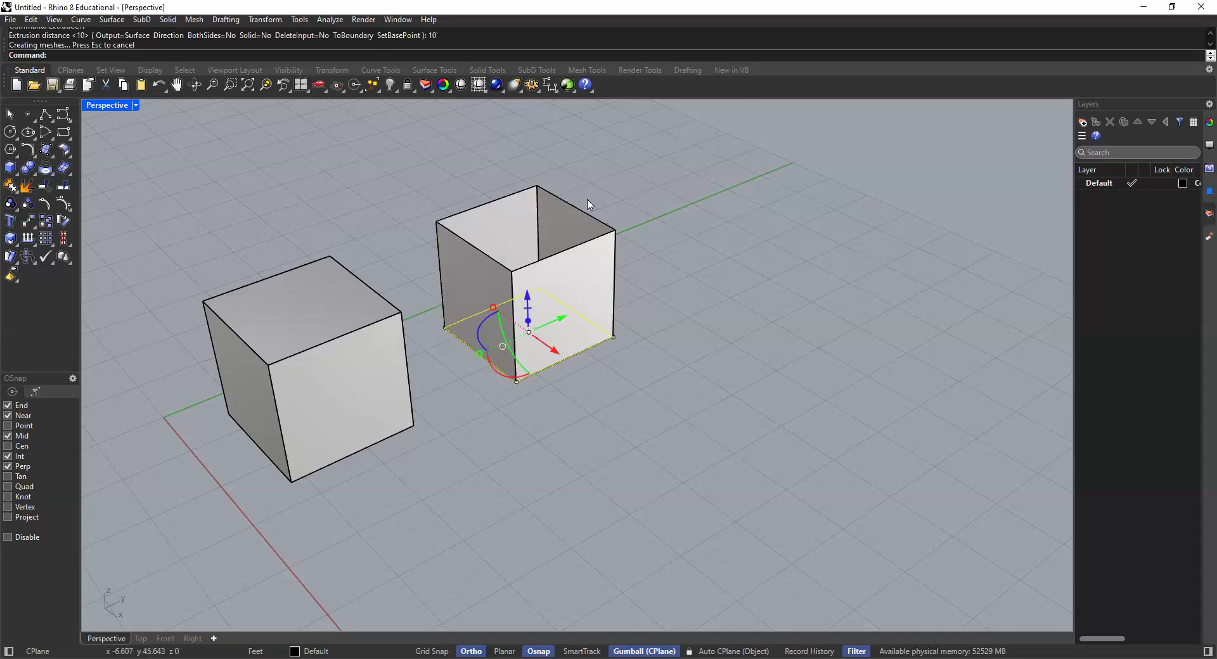
Examine the extruded walls and their open top beside the first box from several angles
left_click(587, 256)
right_click_drag(599, 288, 749, 405)
left_click(750, 405)
right_click_drag(568, 354, 636, 353)
left_click(531, 274)
left_click(527, 272)
scroll(551, 356, "up", 1)
scroll(551, 356, "down", 1)
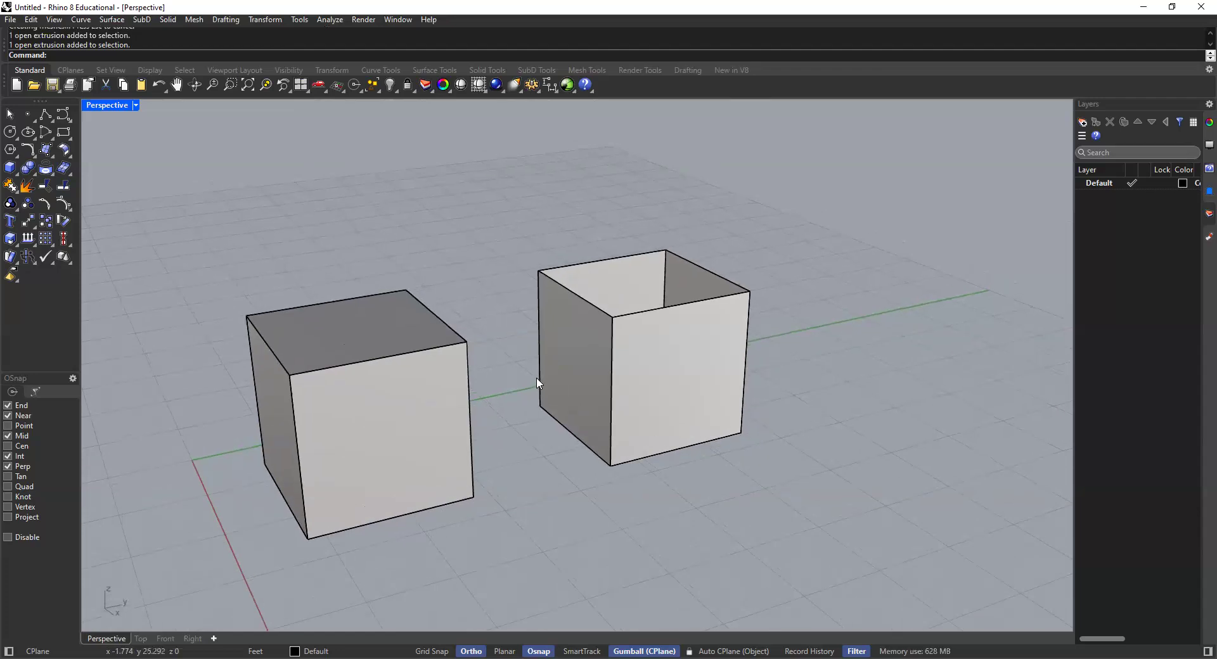
scroll(497, 364, "up", 1)
scroll(472, 323, "up", 1)
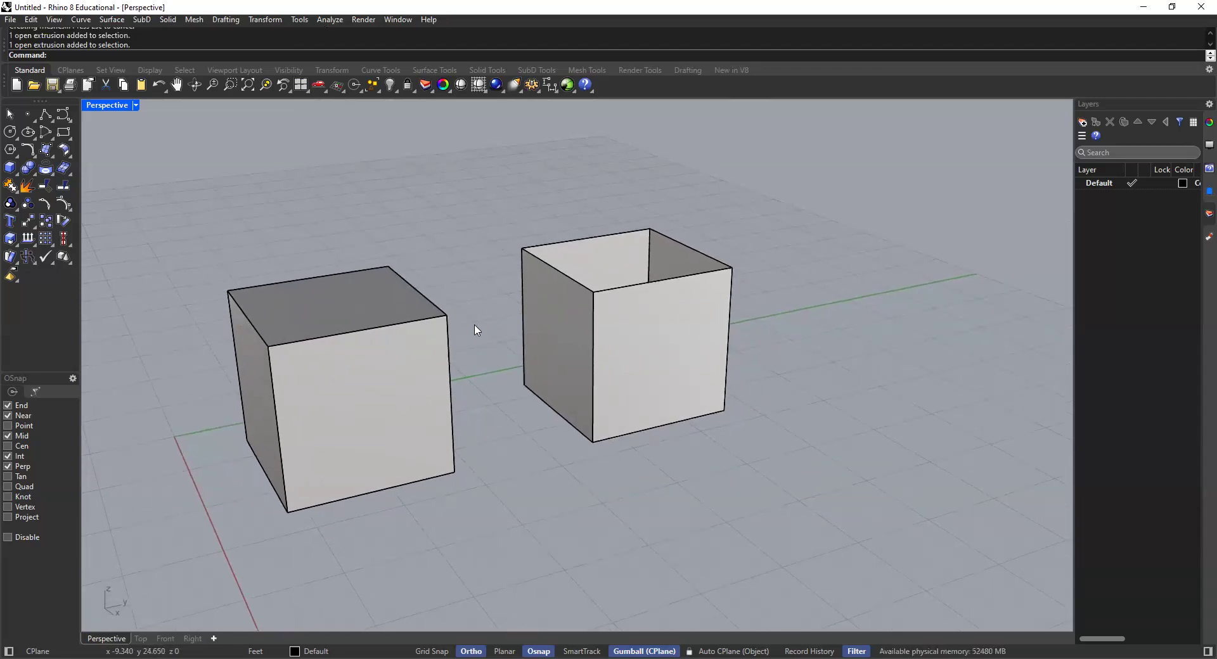
right_click_drag(477, 328, 455, 301, "shift")
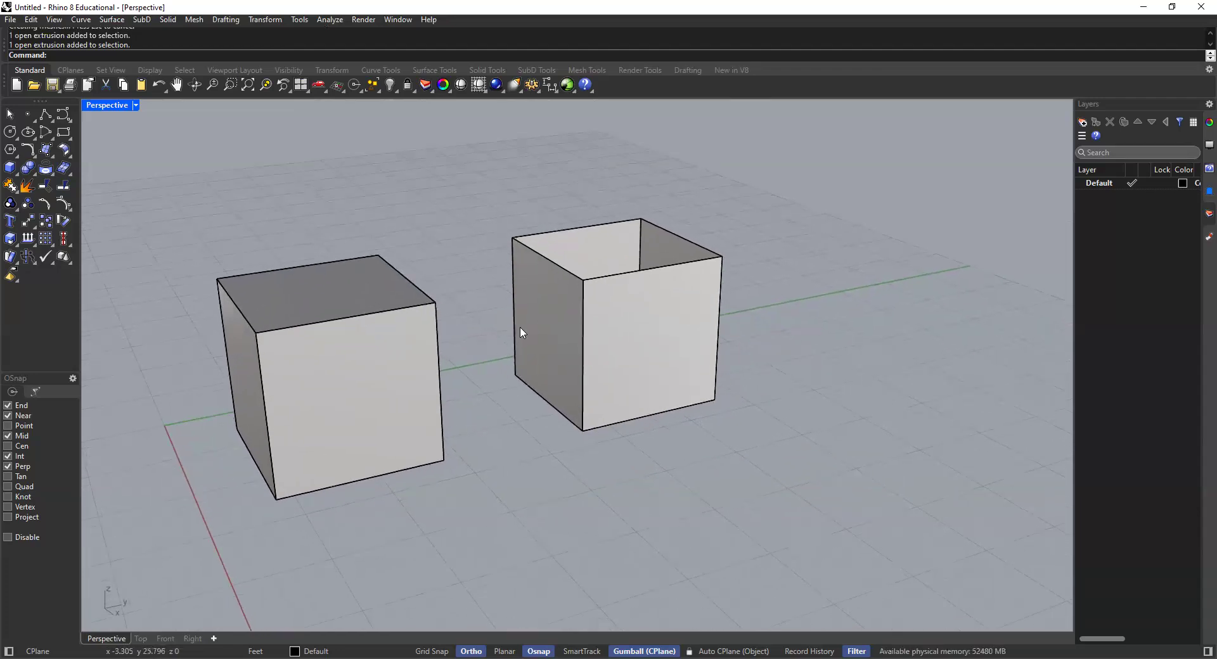
Select the extruded walls and single faces of the first box in turn to compare how the two boxes are built
left_click(622, 314)
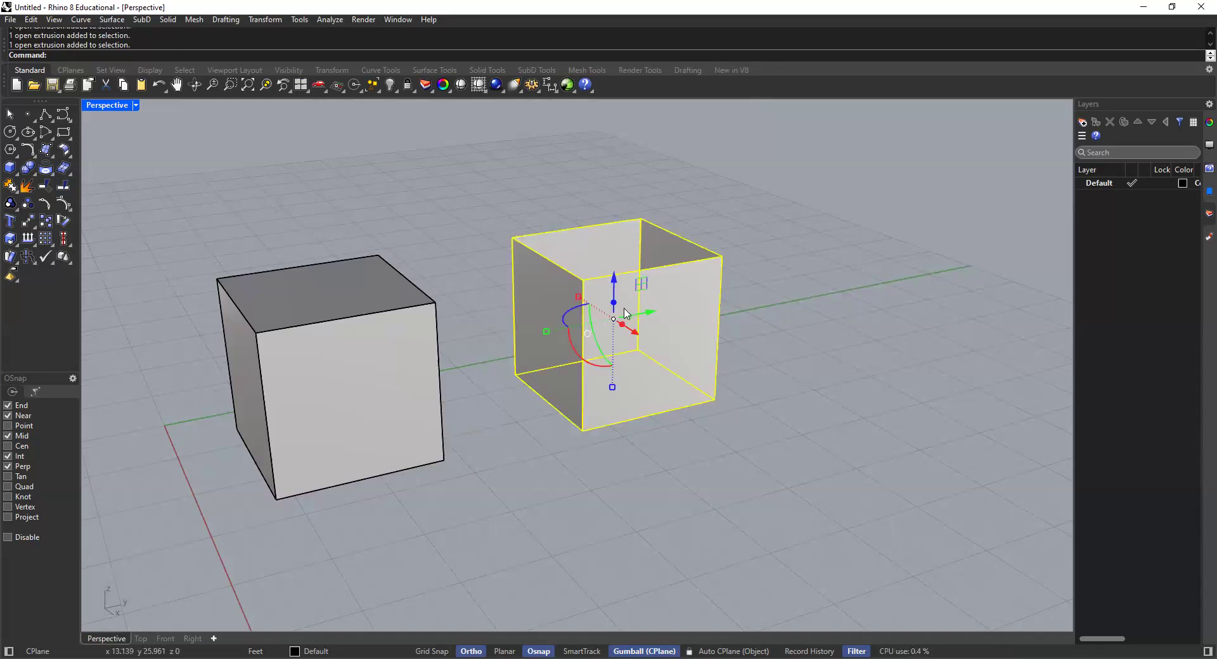
left_click(418, 380)
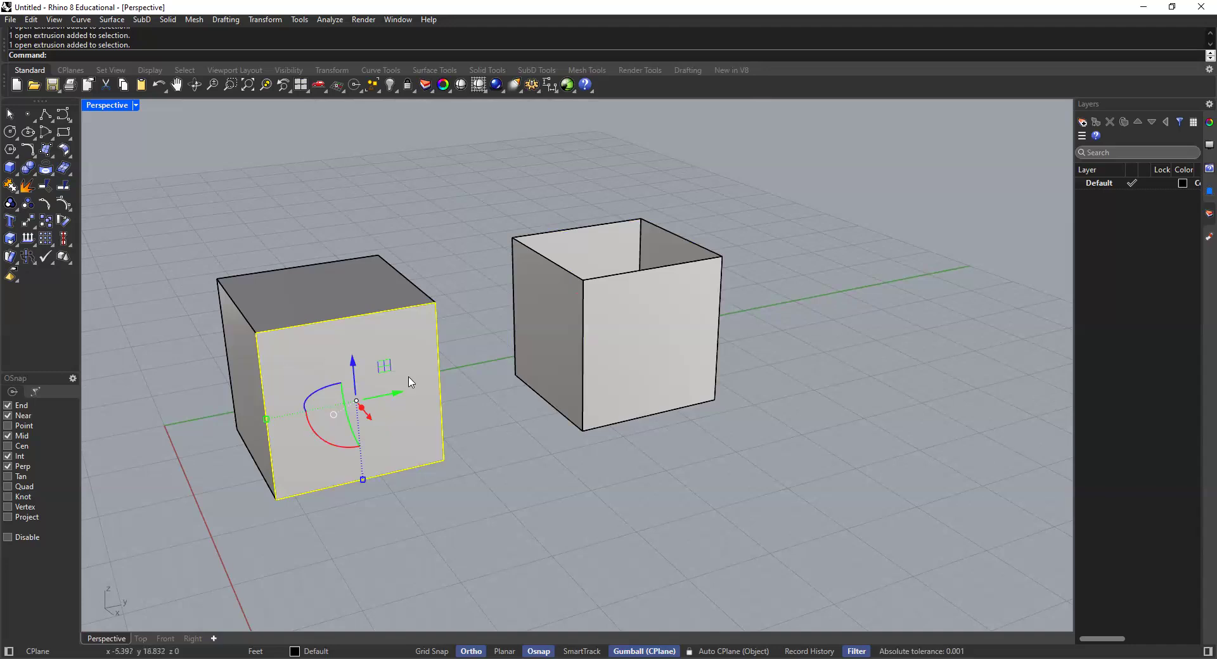
left_click(494, 250)
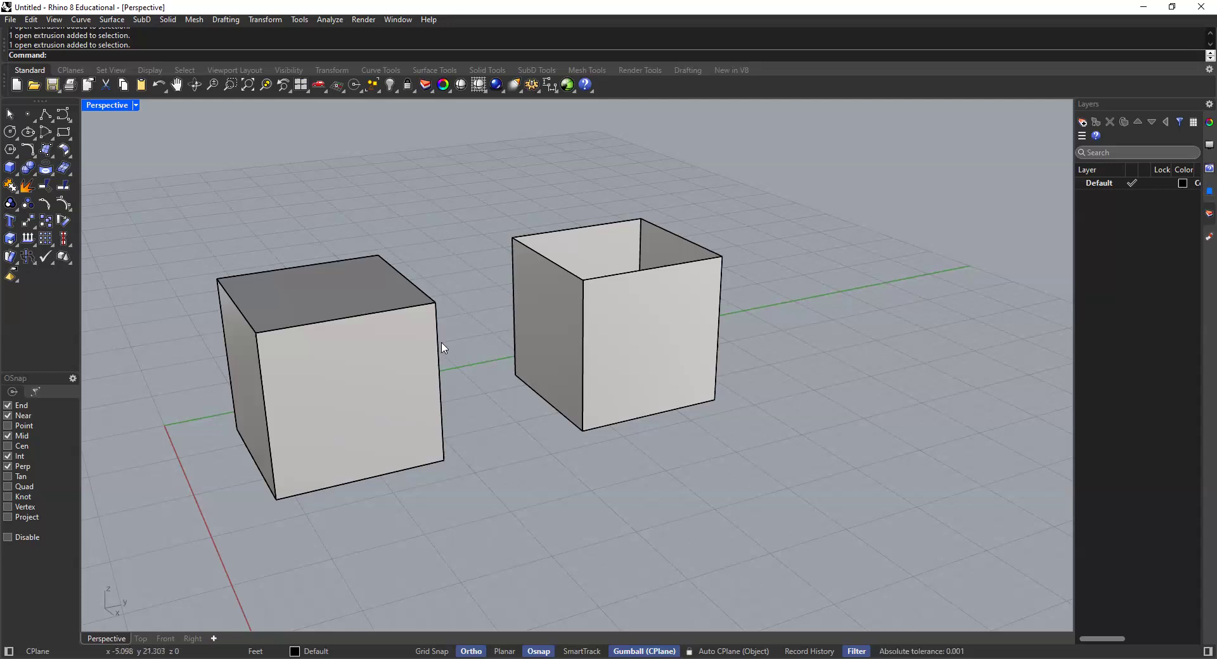
left_click(405, 386, "ctrl+shift")
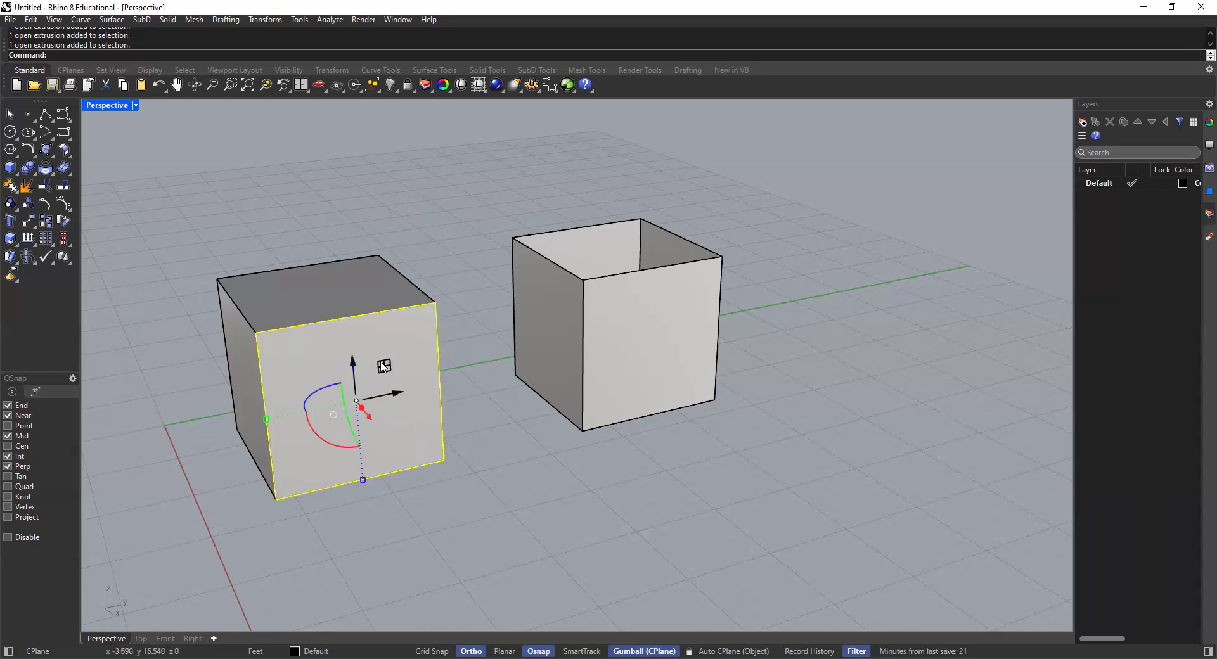
left_click(508, 343)
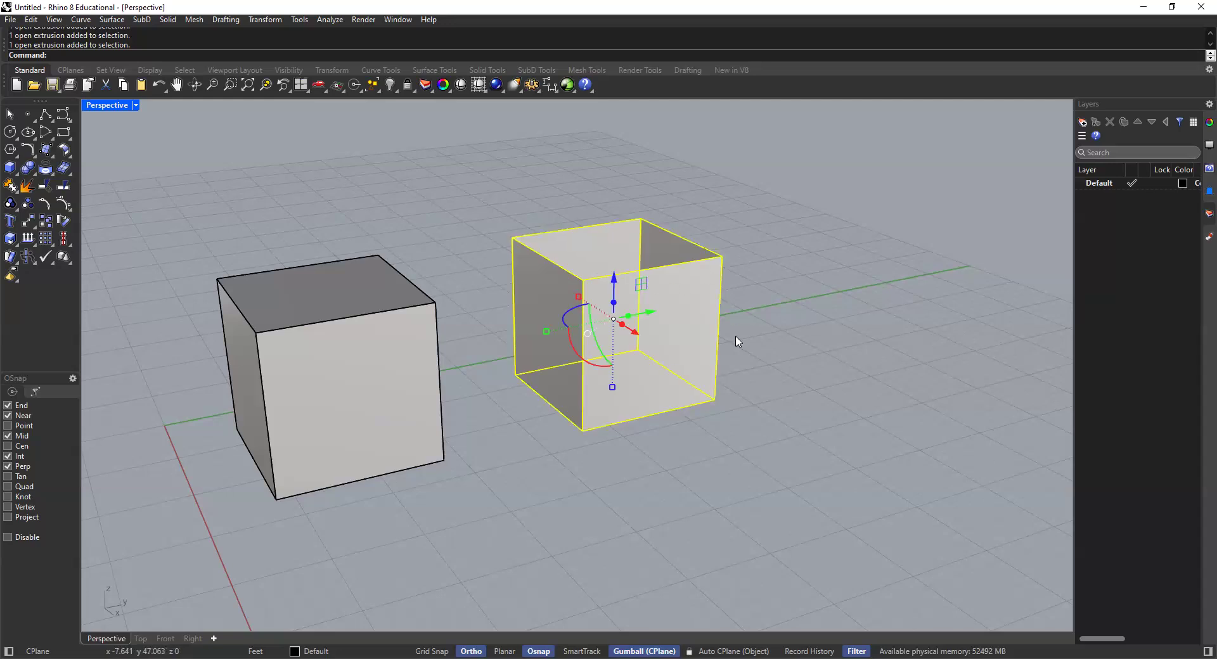
right_click_drag(676, 293, 744, 357)
left_click(796, 222)
scroll(639, 220, "up", 4)
right_click_drag(645, 261, 535, 229, "shift")
scroll(519, 247, "down", 3)
left_click(356, 283)
scroll(356, 284, "up", 2)
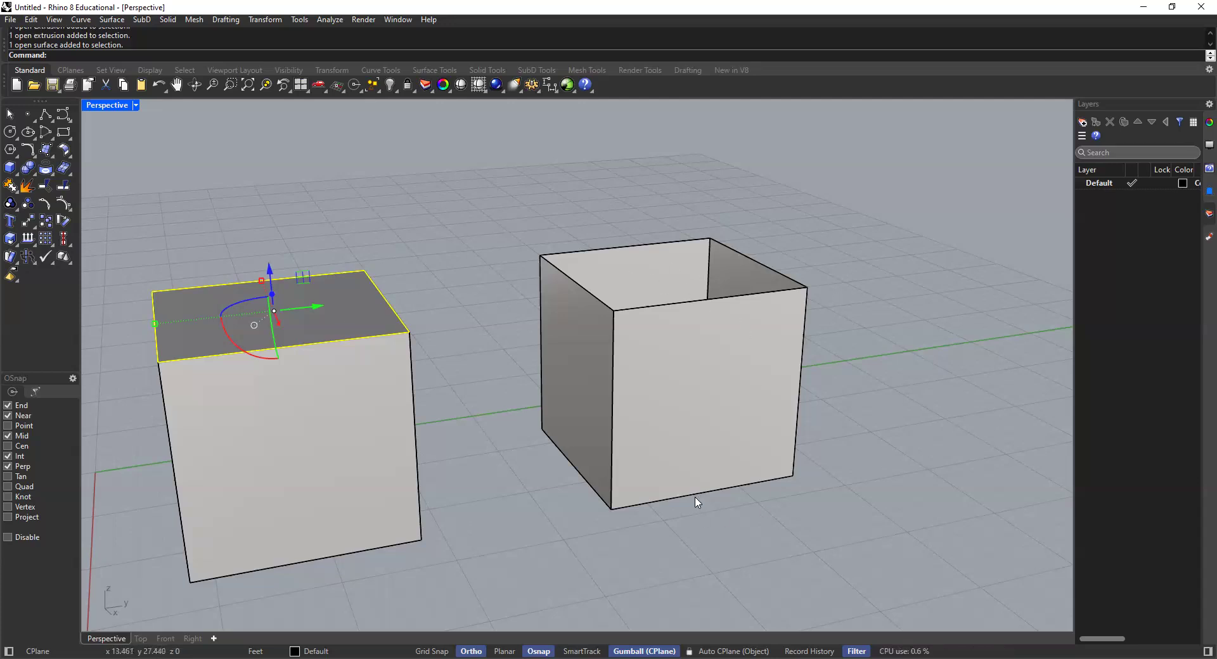
left_click(723, 331)
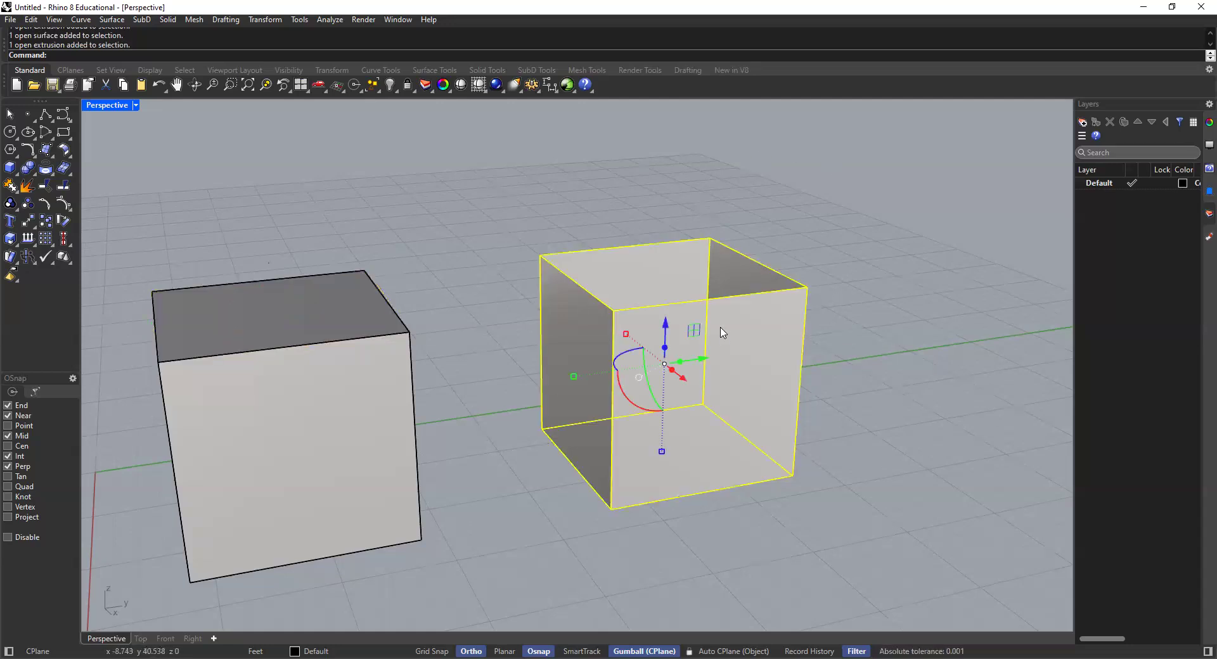
right_click_drag(723, 331, 674, 383, "shift")
key("Escape")
right_click_drag(674, 330, 747, 319, "shift")
left_click(747, 319)
key("Return")
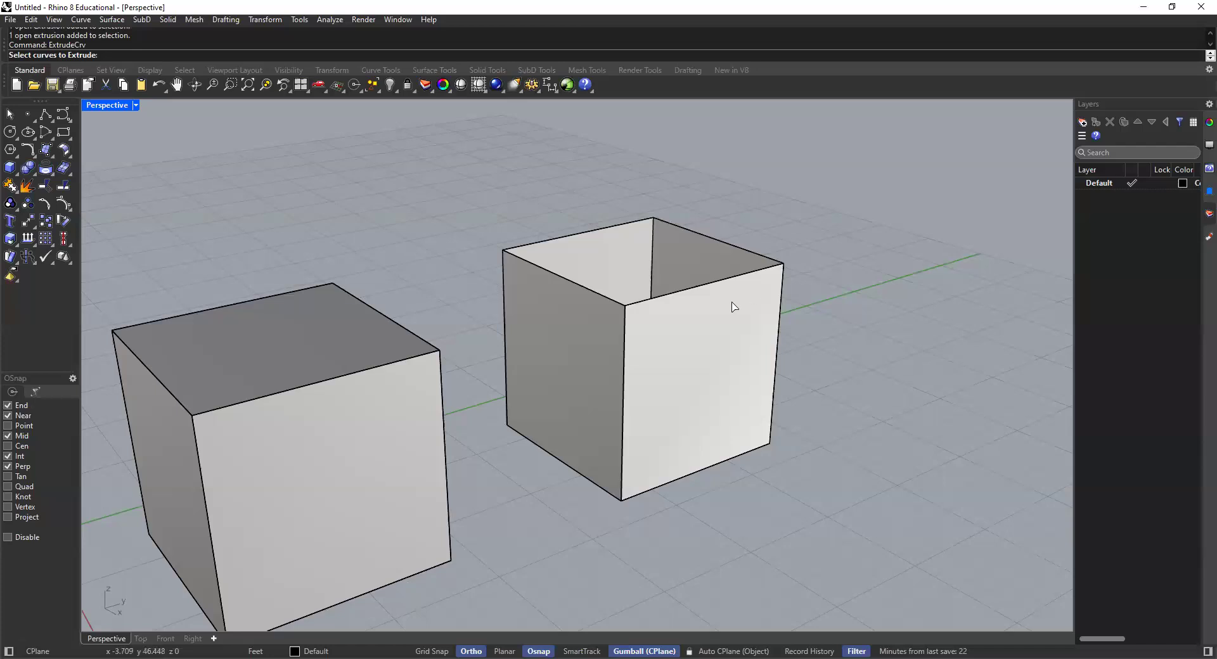
left_click(742, 277)
key("Escape")
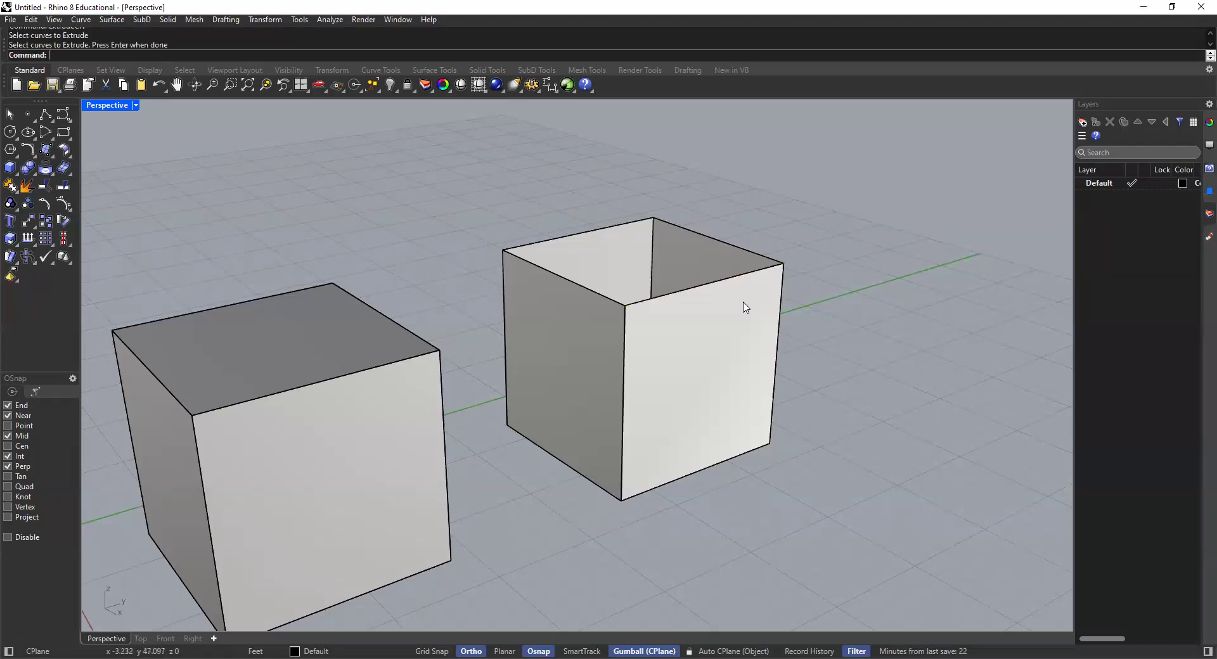
Close the open ends of the extruded walls with the Cap command
left_click(738, 304)
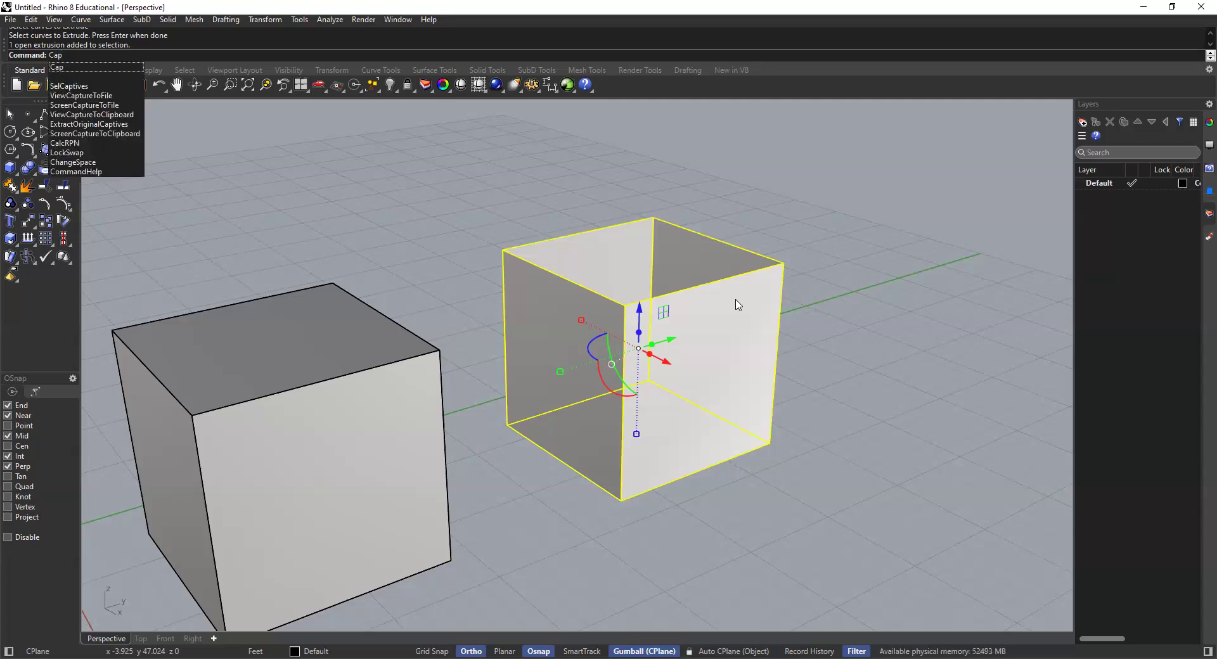
key("Return")
left_click(704, 257)
key("Escape")
Check the capped box by selecting it as a whole and viewing it beside the first box from several angles
left_click(630, 292)
left_click(480, 261)
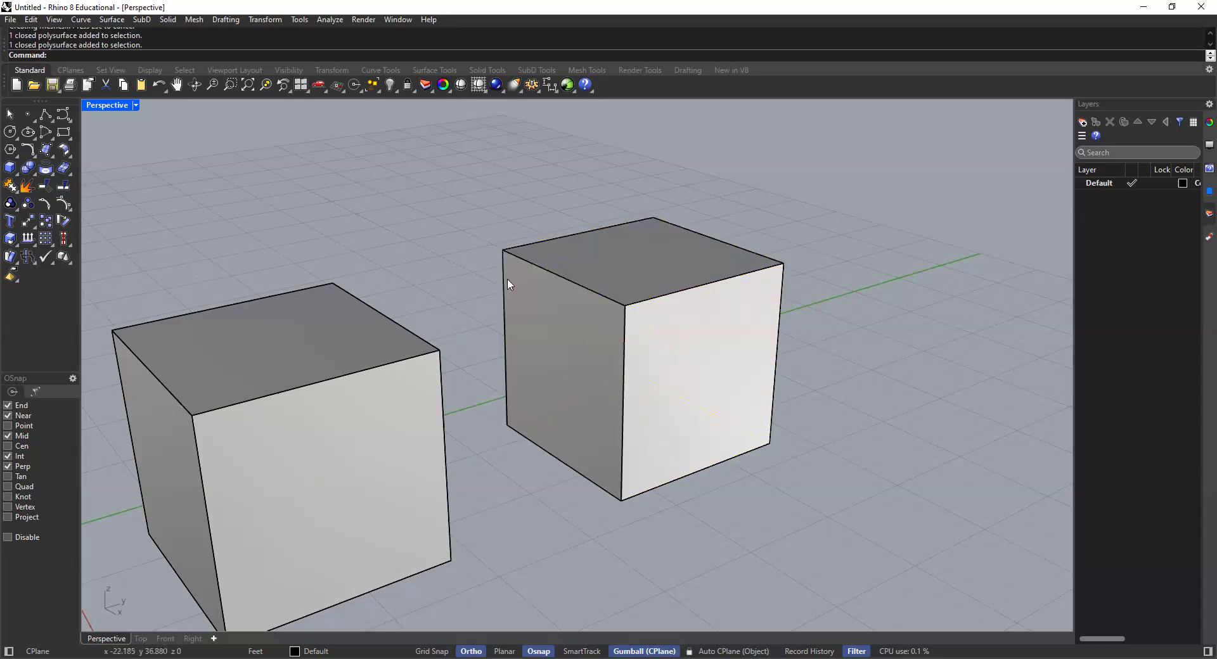
left_click(626, 290)
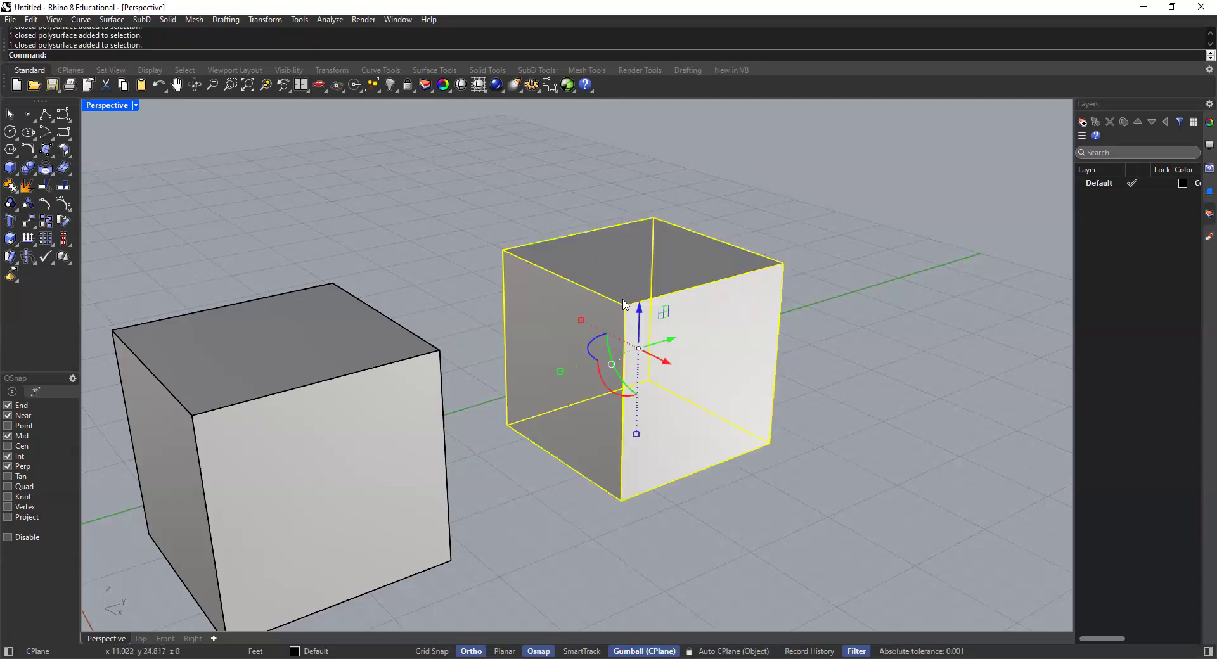
left_click(484, 211)
scroll(581, 280, "down", 5)
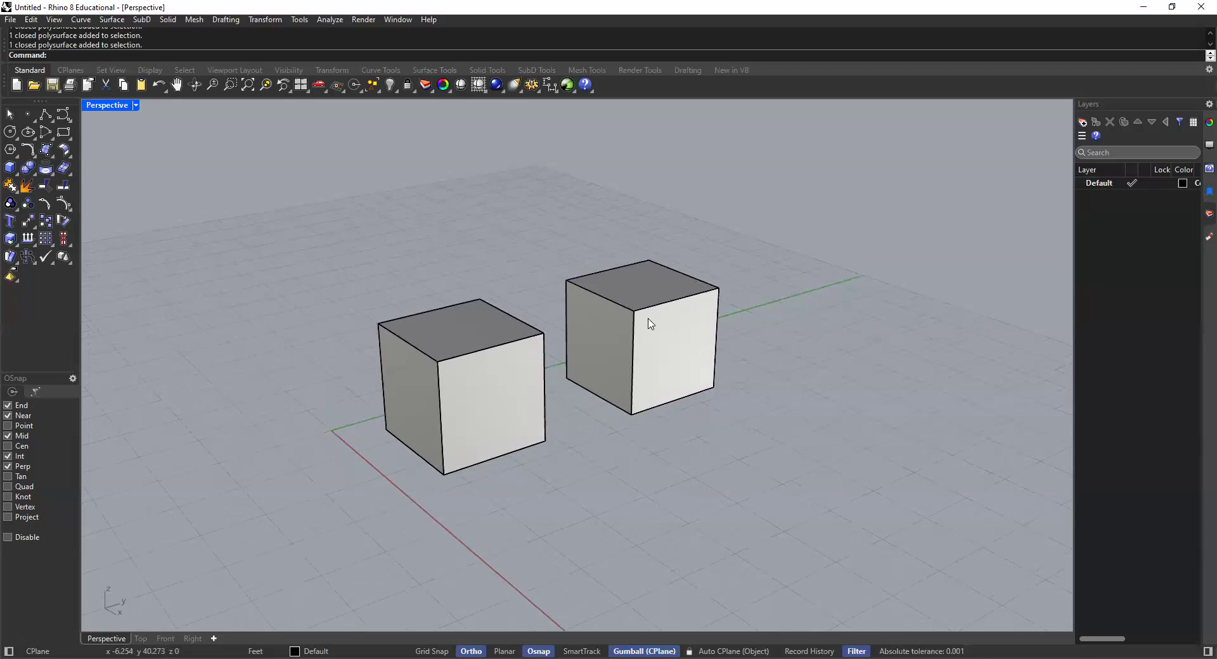
left_click(669, 358)
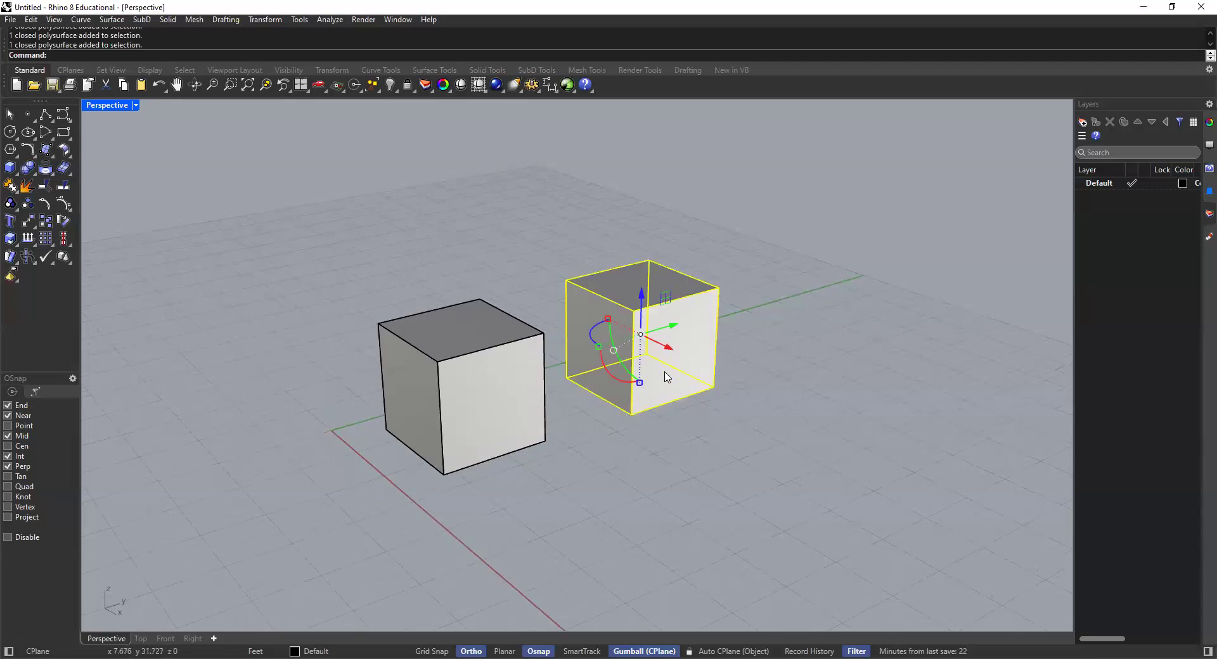
left_click(522, 293)
left_click(644, 326)
right_click_drag(612, 325, 532, 258)
left_click(539, 312)
left_click(633, 296)
right_click_drag(643, 261, 595, 406, "shift")
left_click(548, 143)
right_click_drag(590, 239, 520, 285, "shift")
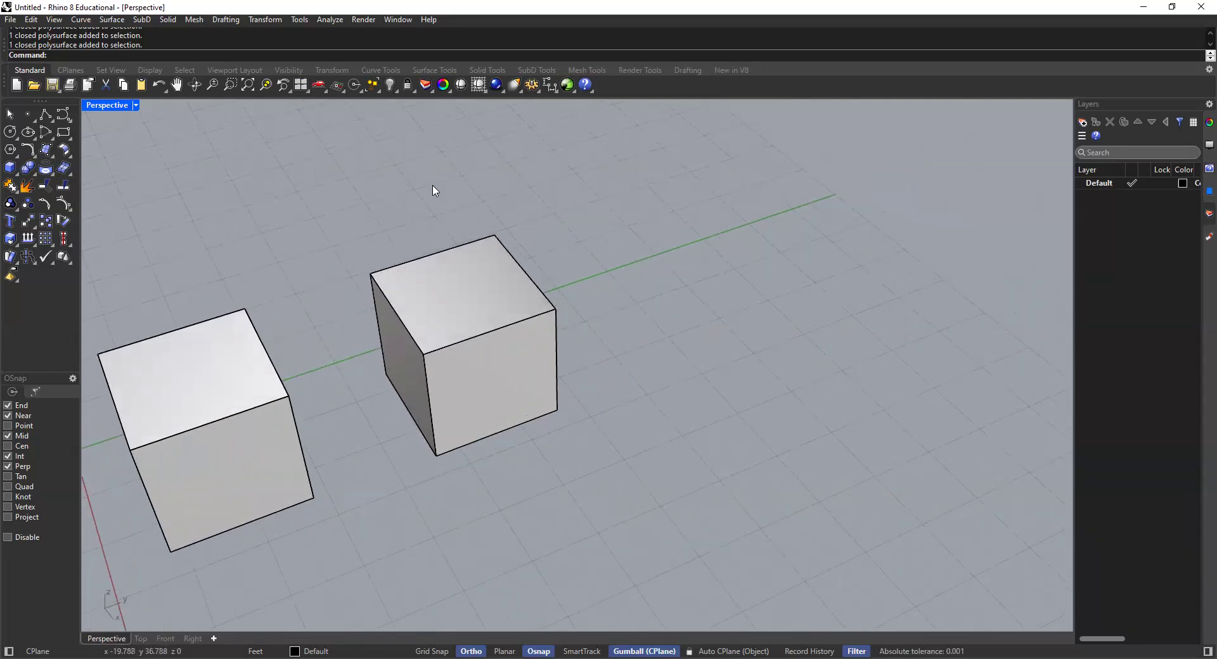
right_click_drag(434, 190, 400, 218, "shift")
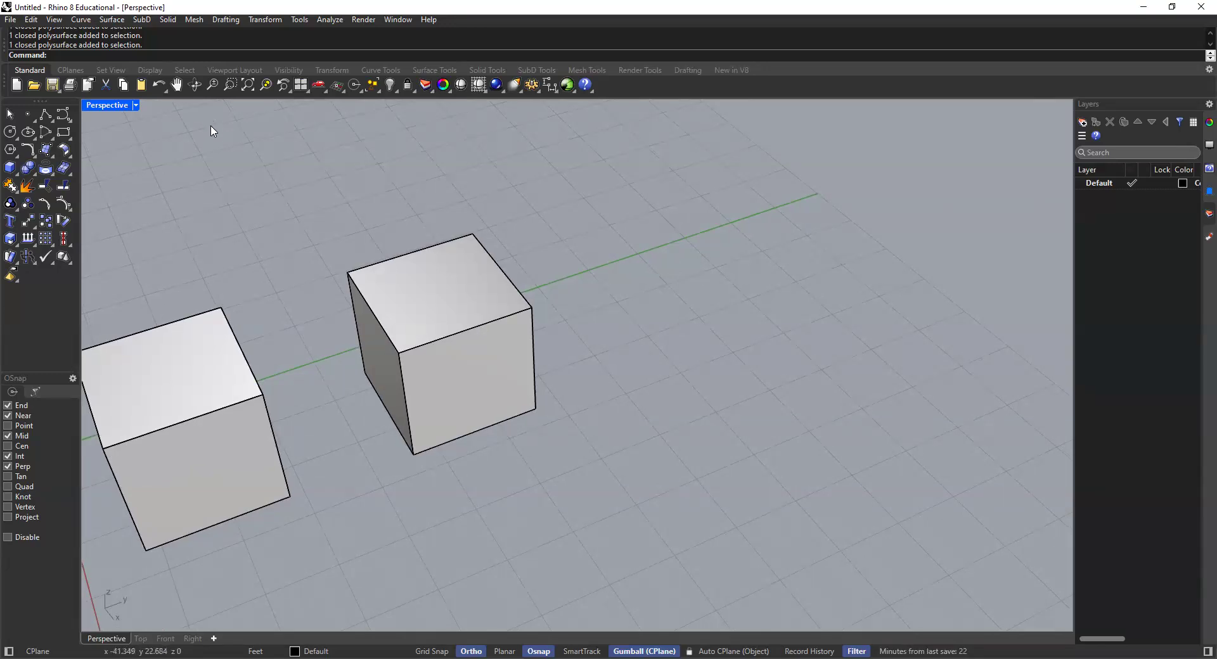
Draw a rectangle 10' long and 10' wide on the ground beyond the capped box, and select it
left_click(63, 132)
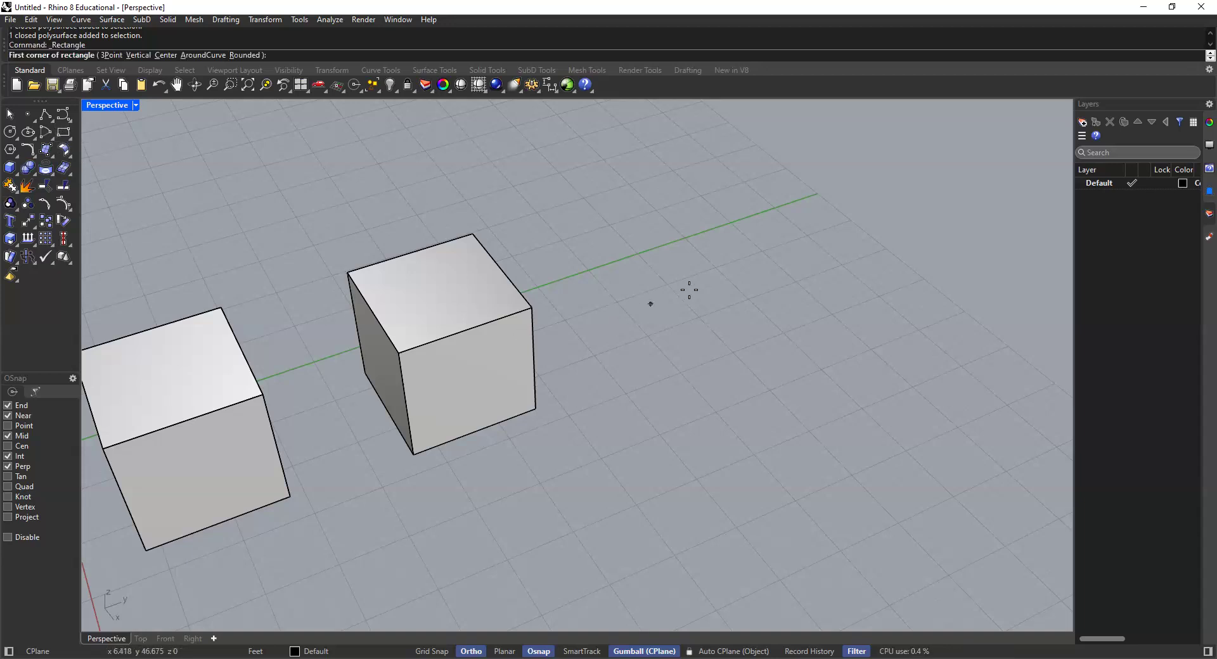
left_click(599, 278)
type("10")
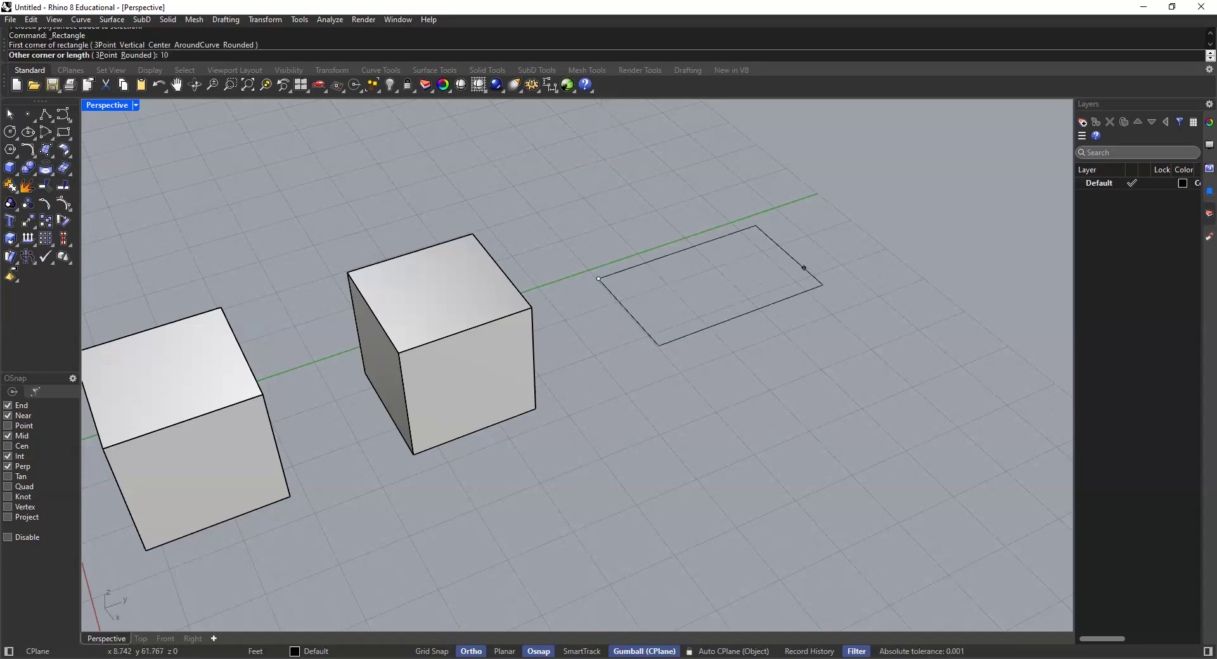
type("'")
key("Return")
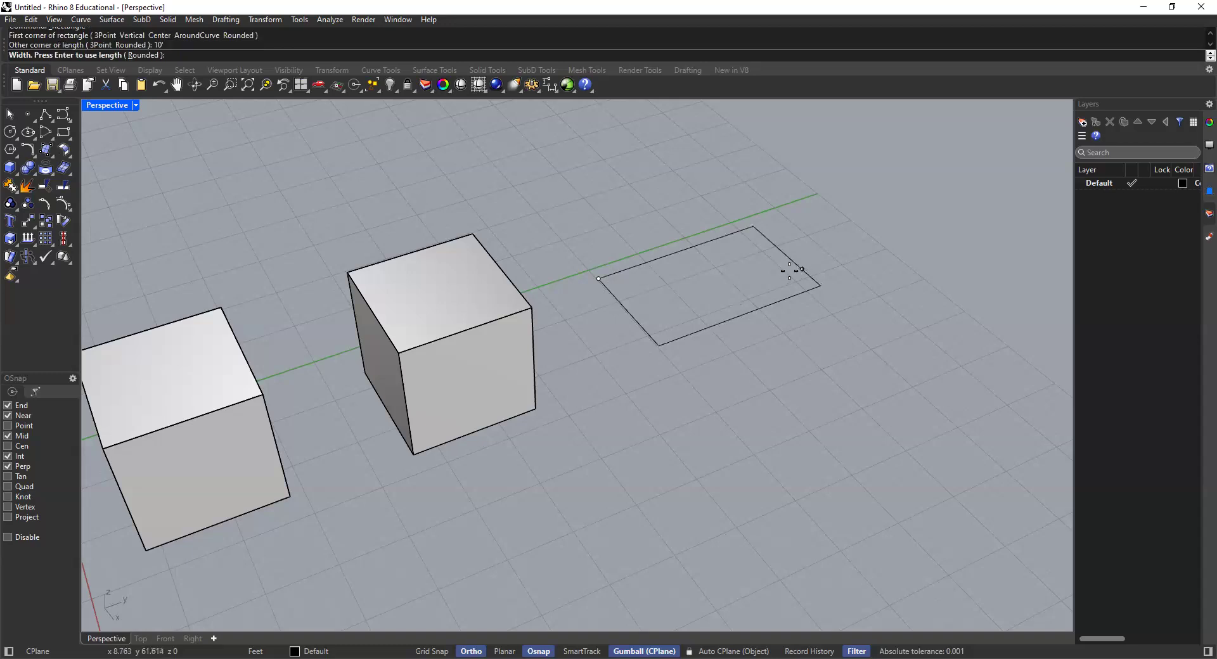
type("10'")
key("Return")
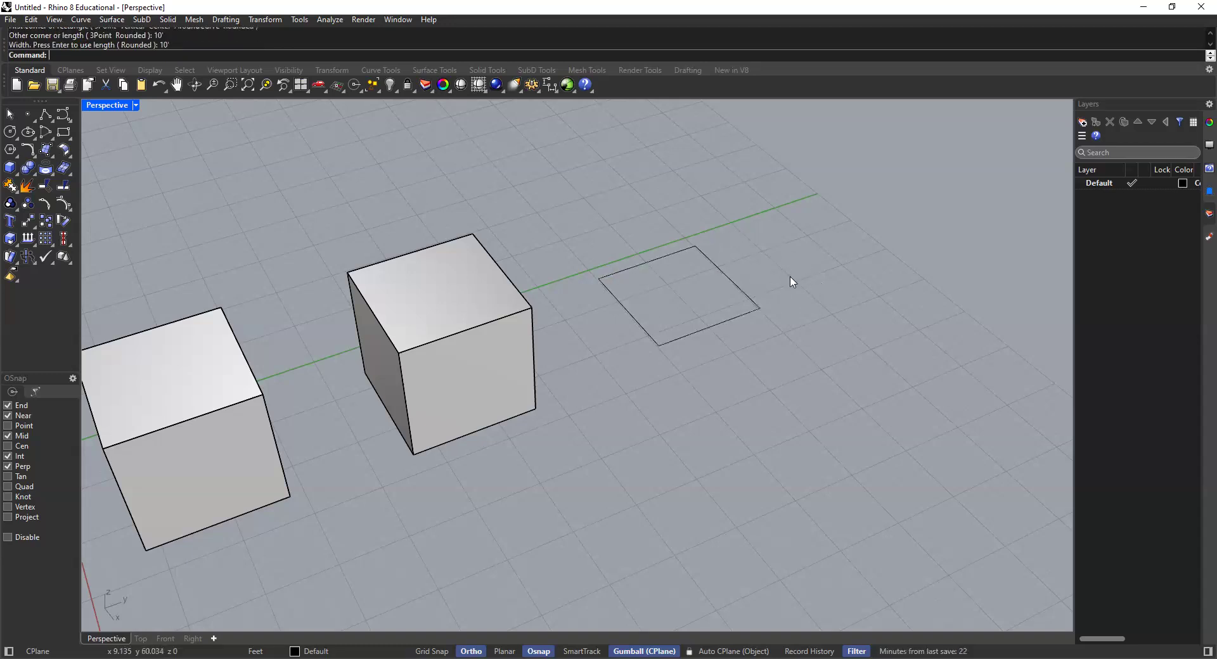
left_click(714, 261)
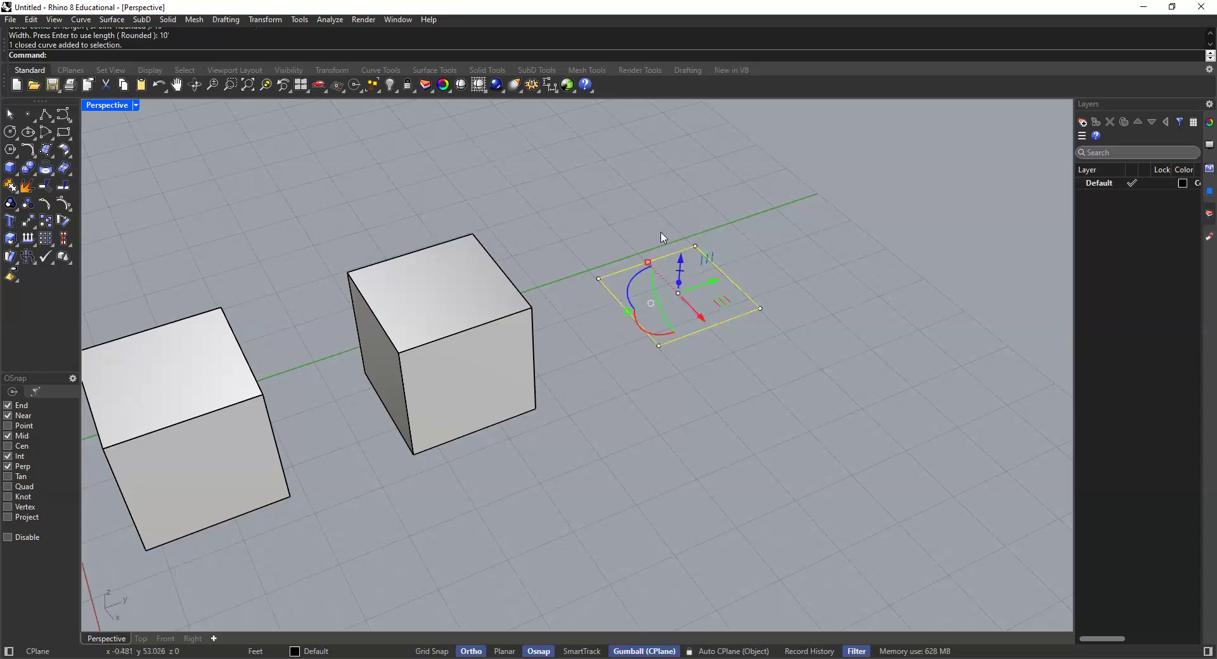
Extrude the new rectangle 10' upward with the Solid option set to Yes
scroll(658, 285, "up", 2)
type("Extrude")
key("Return")
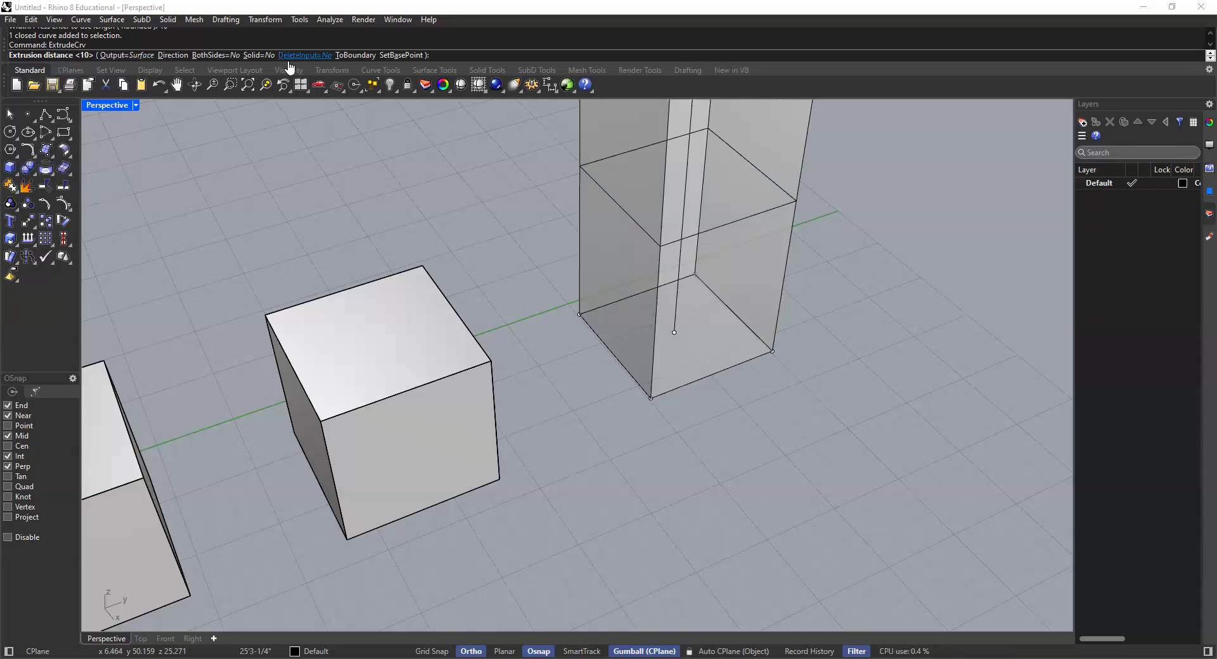
left_click(256, 57)
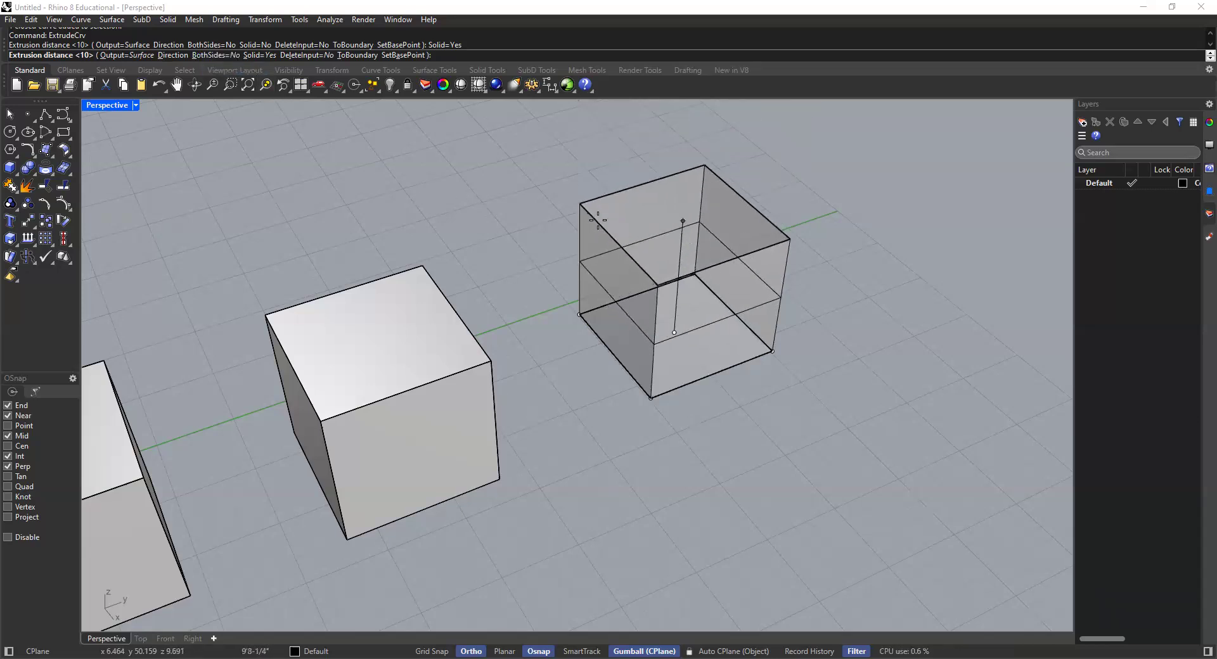
type("10")
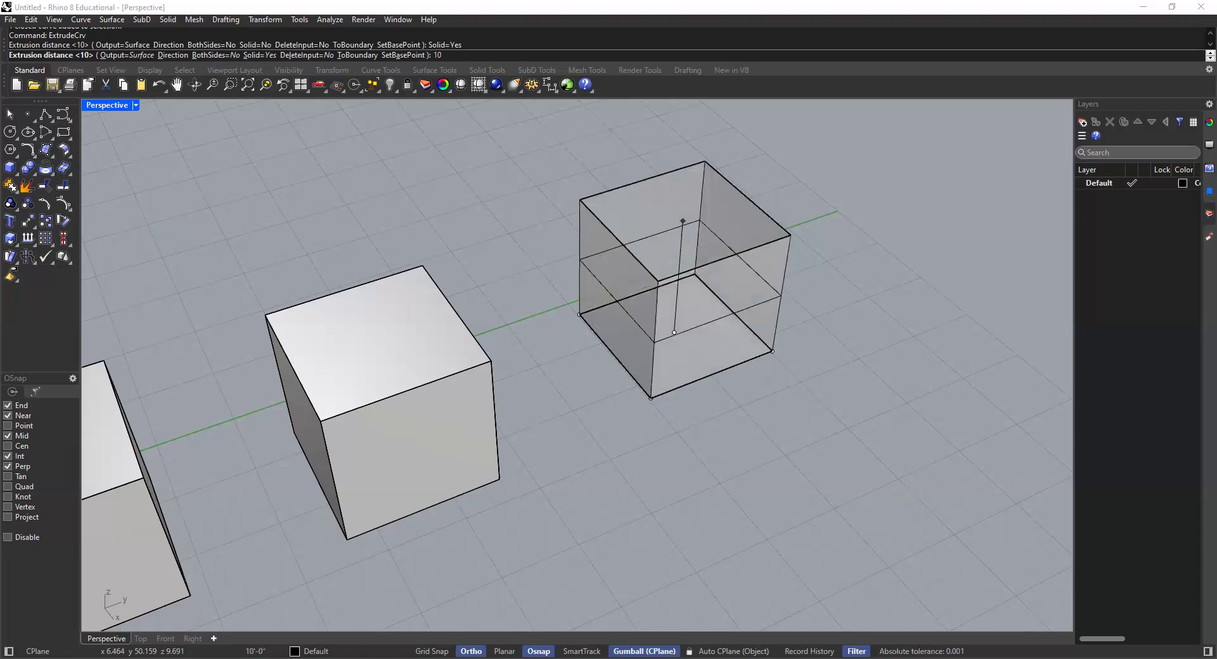
type("'")
key("Return")
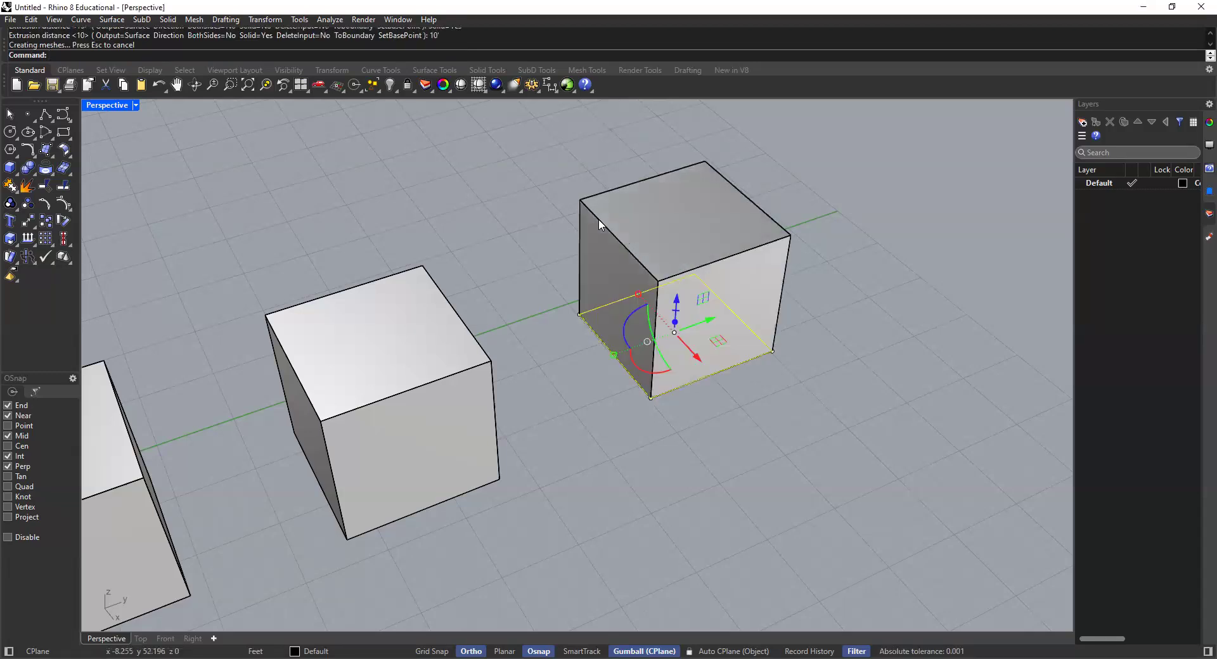
left_click(571, 185)
Select the second and third boxes in turn to compare their object types
scroll(620, 226, "down", 3)
left_click(680, 237)
left_click(533, 177)
right_click_drag(670, 218, 692, 201, "shift")
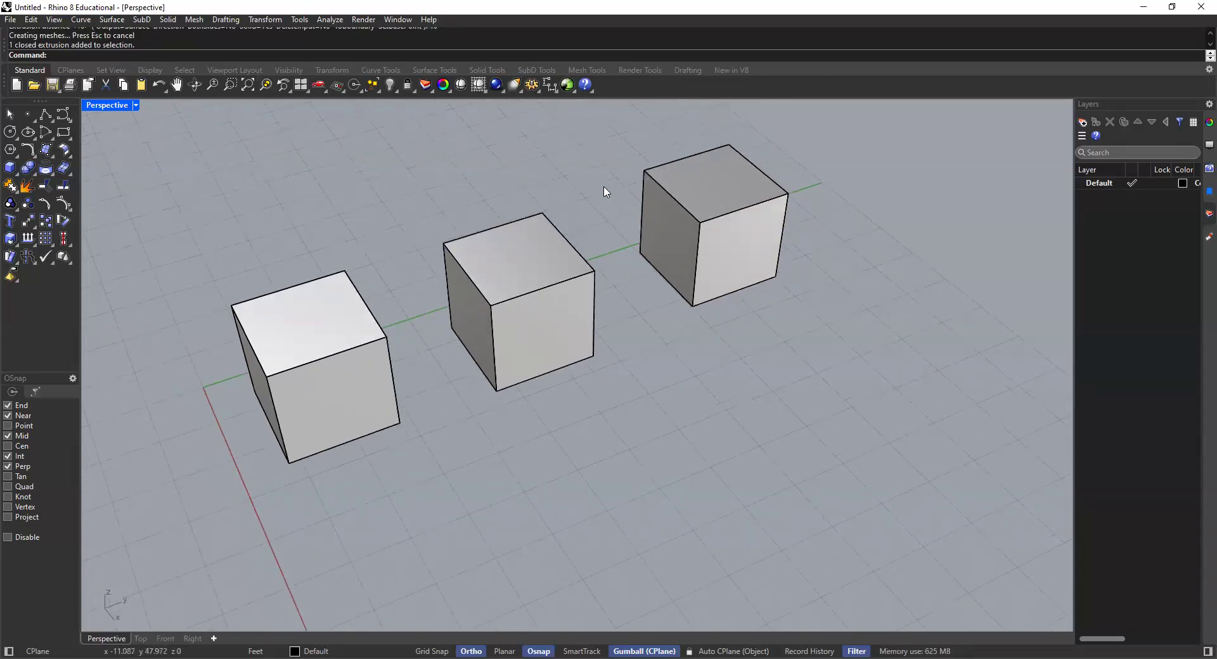
left_click(512, 289)
left_click(604, 151)
left_click(708, 208)
left_click(551, 253)
left_click(709, 235)
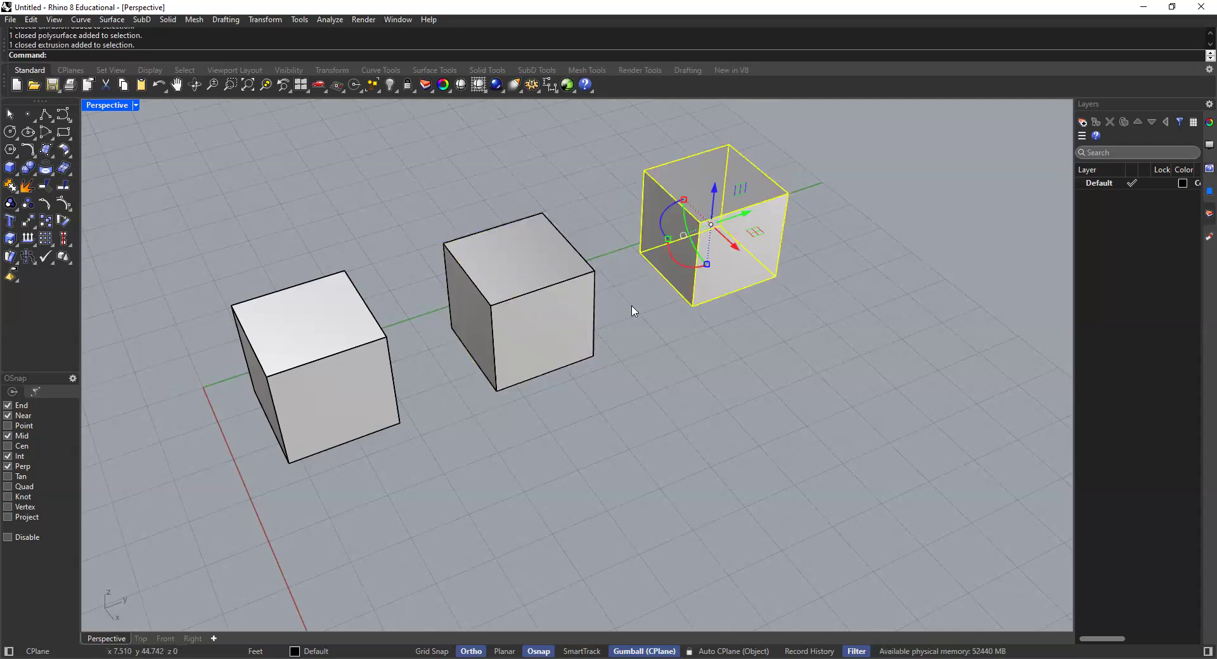
right_click_drag(578, 208, 636, 159, "shift")
left_click(637, 164)
left_click(733, 186)
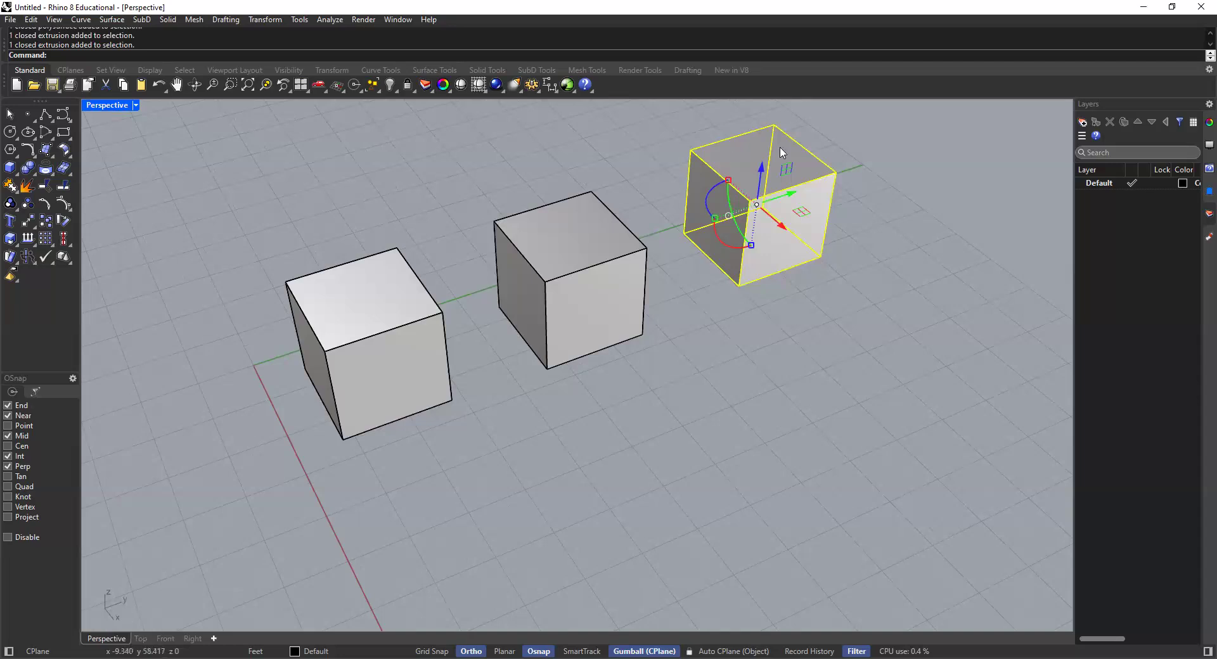
left_click(497, 190)
right_click_drag(498, 190, 524, 175, "shift")
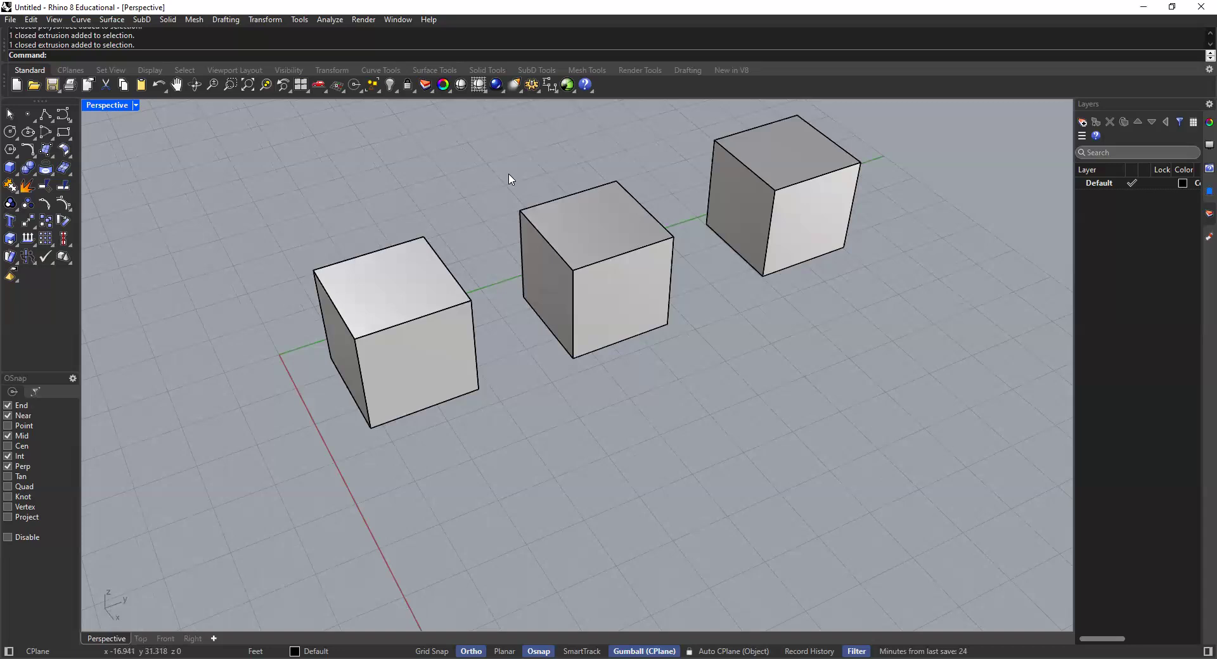
Examine the three boxes side by side from several angles and distances
right_click_drag(501, 237, 427, 187, "shift")
scroll(438, 197, "down", 4)
right_click_drag(557, 272, 599, 310, "shift")
right_click_drag(596, 305, 542, 290)
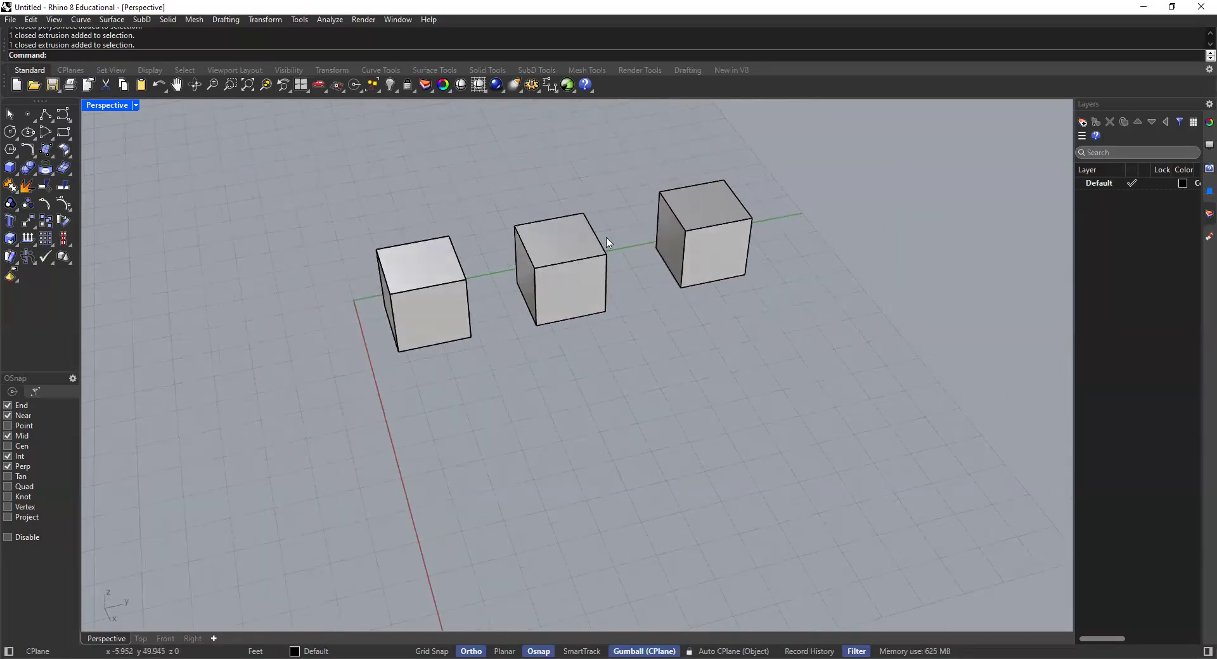
scroll(519, 248, "up", 2)
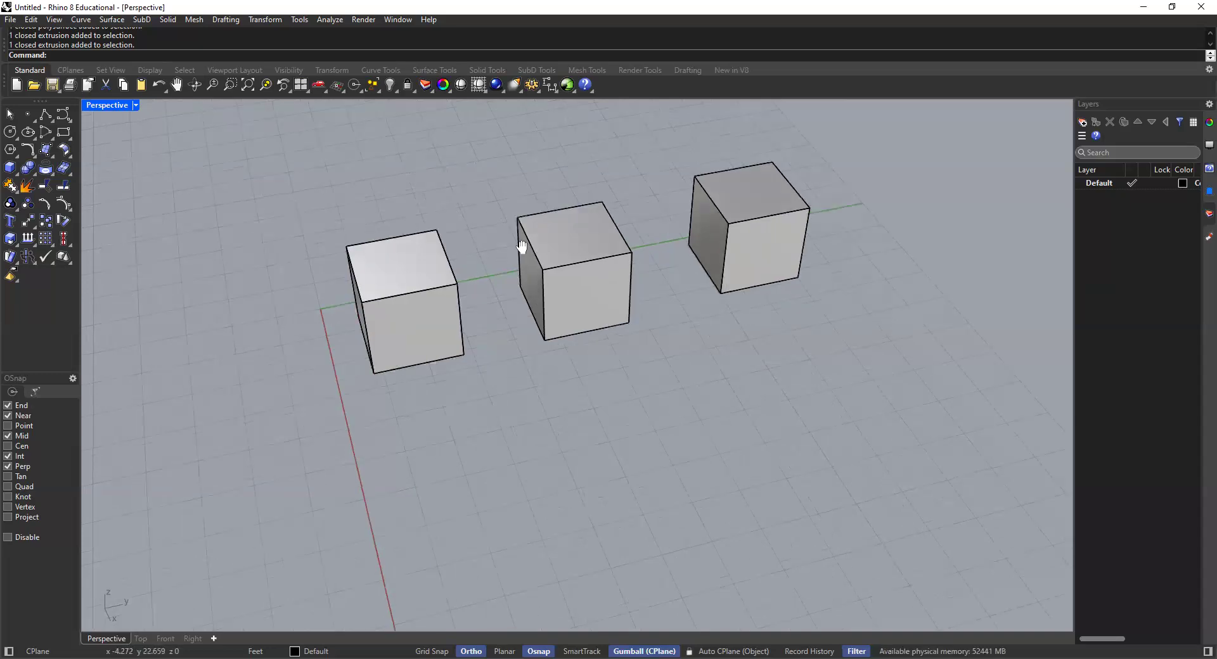
right_click_drag(522, 247, 565, 223, "shift")
scroll(566, 223, "up", 6)
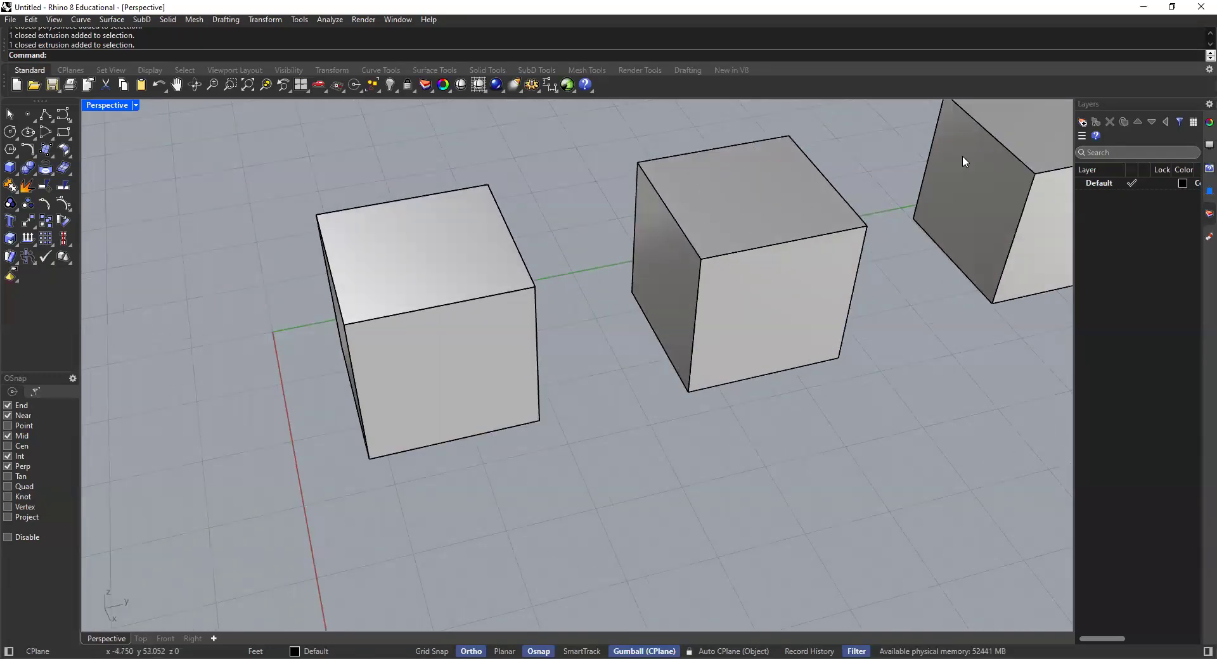
right_click_drag(532, 166, 556, 186, "shift")
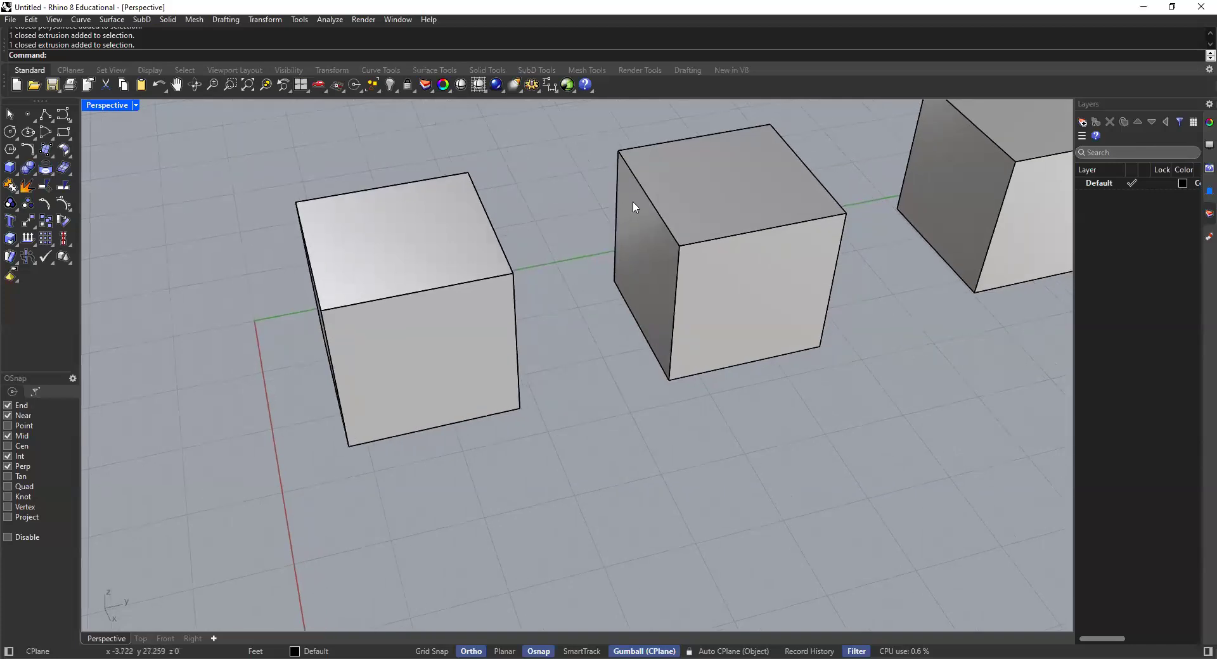
right_click_drag(598, 222, 568, 222, "shift")
right_click_drag(468, 225, 572, 219)
Select the capped box as a whole, and the first box's top and side faces one by one, to compare their construction
left_click(572, 249)
left_click(426, 207)
left_click(361, 267)
left_click(275, 167)
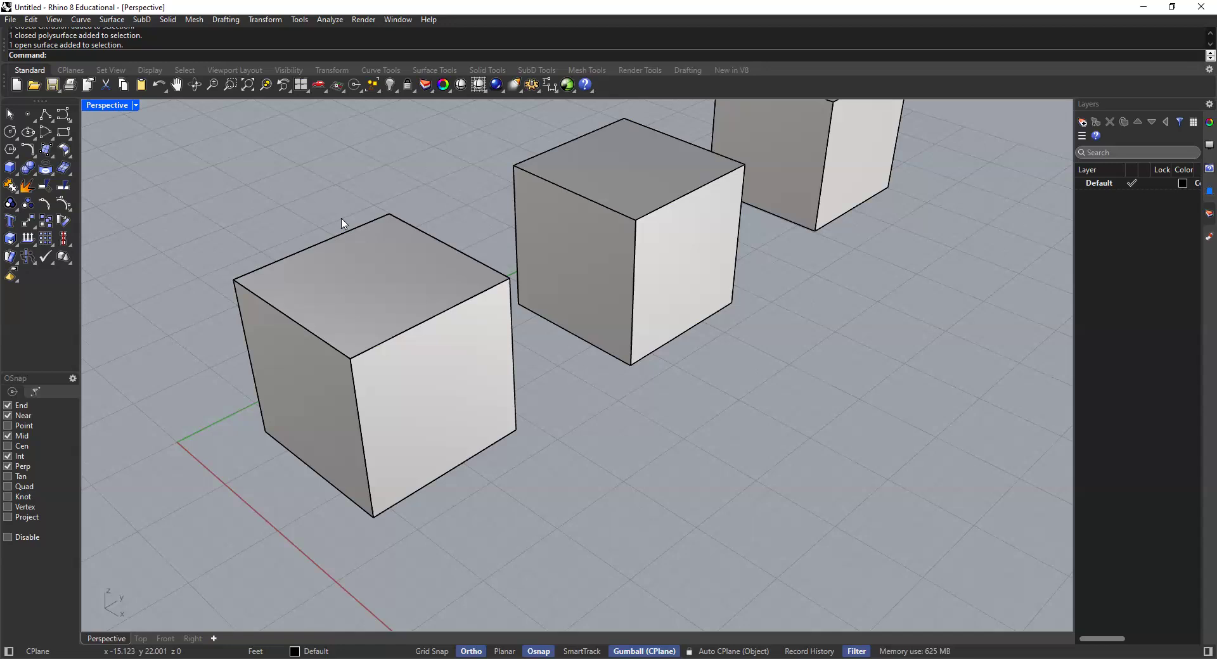
left_click(383, 329)
left_click(411, 363)
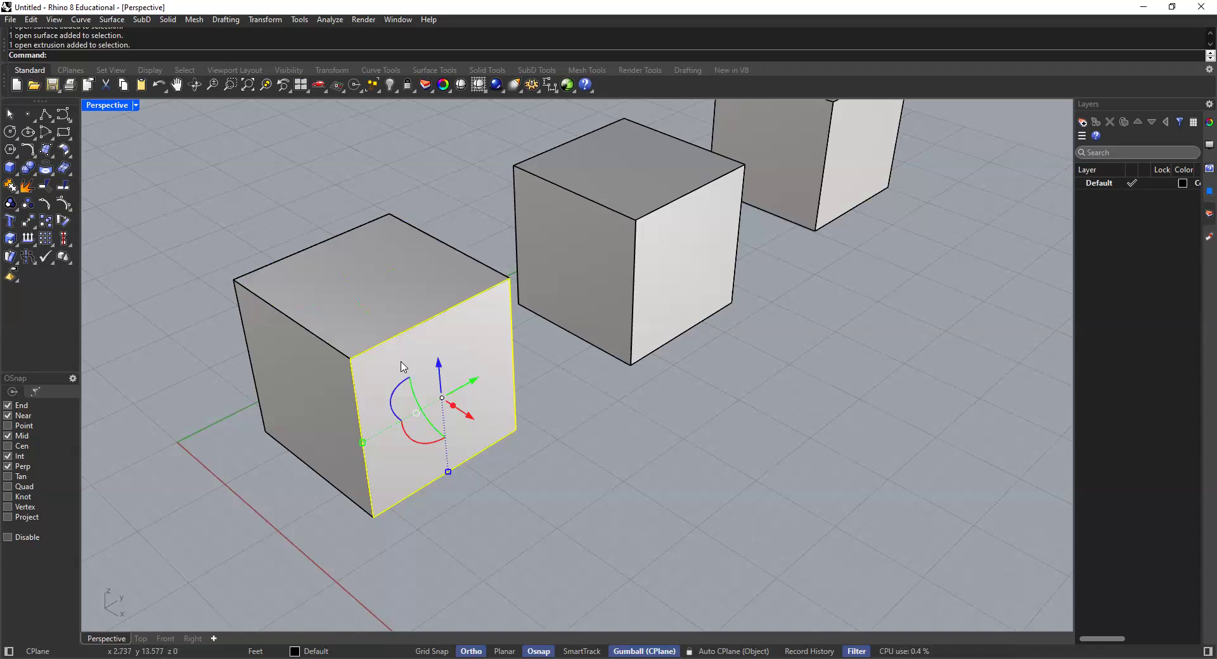
right_click_drag(429, 287, 451, 263, "shift")
left_click(409, 261)
left_click(425, 353)
left_click(317, 380)
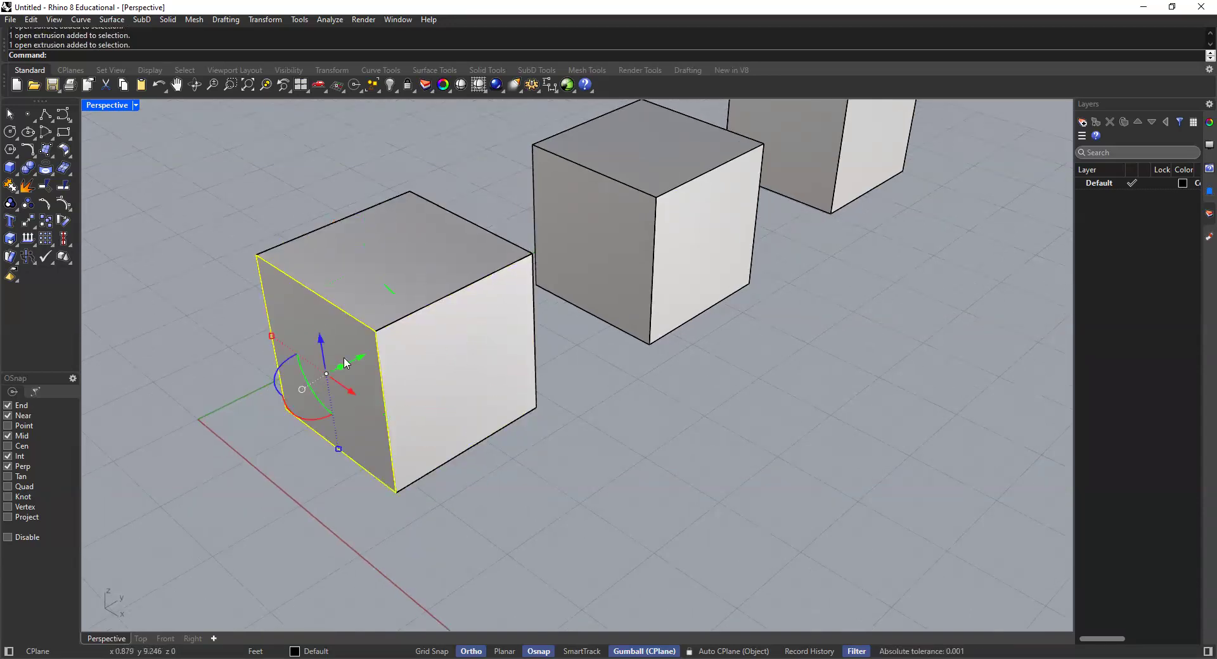
left_click(407, 277)
left_click(483, 366)
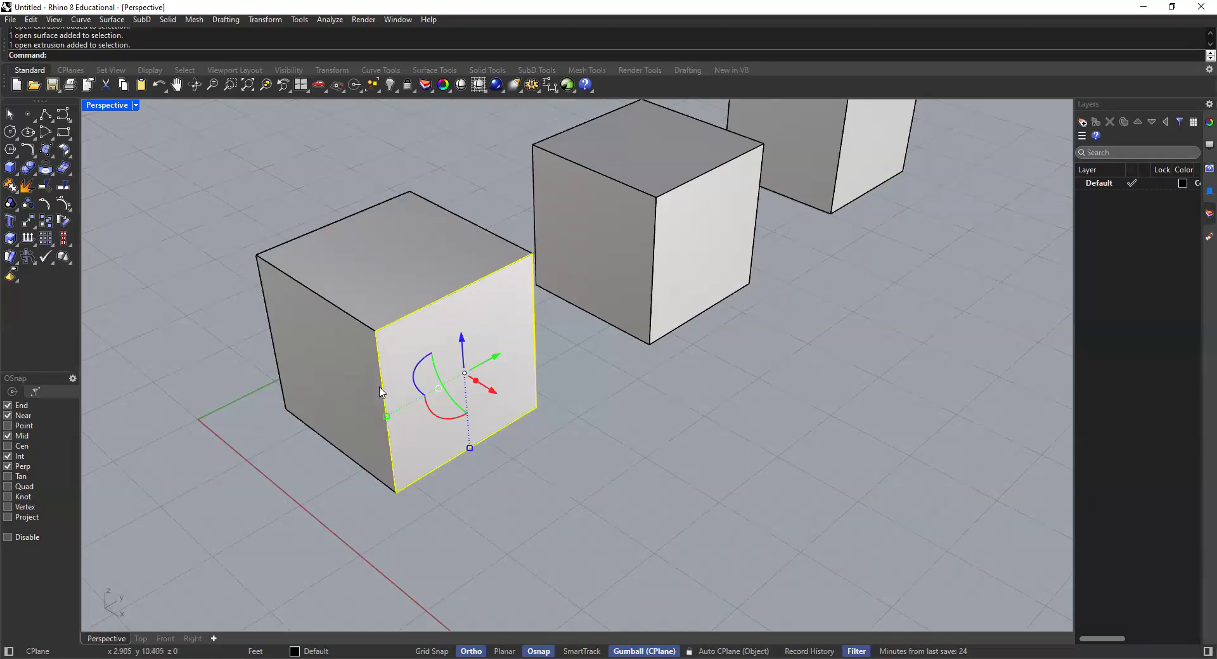
left_click(309, 189)
Delete the front face of the first box to open it up
mouse_move(421, 241)
right_mouse_down()
mouse_move(411, 248)
mouse_move(432, 224)
right_mouse_up()
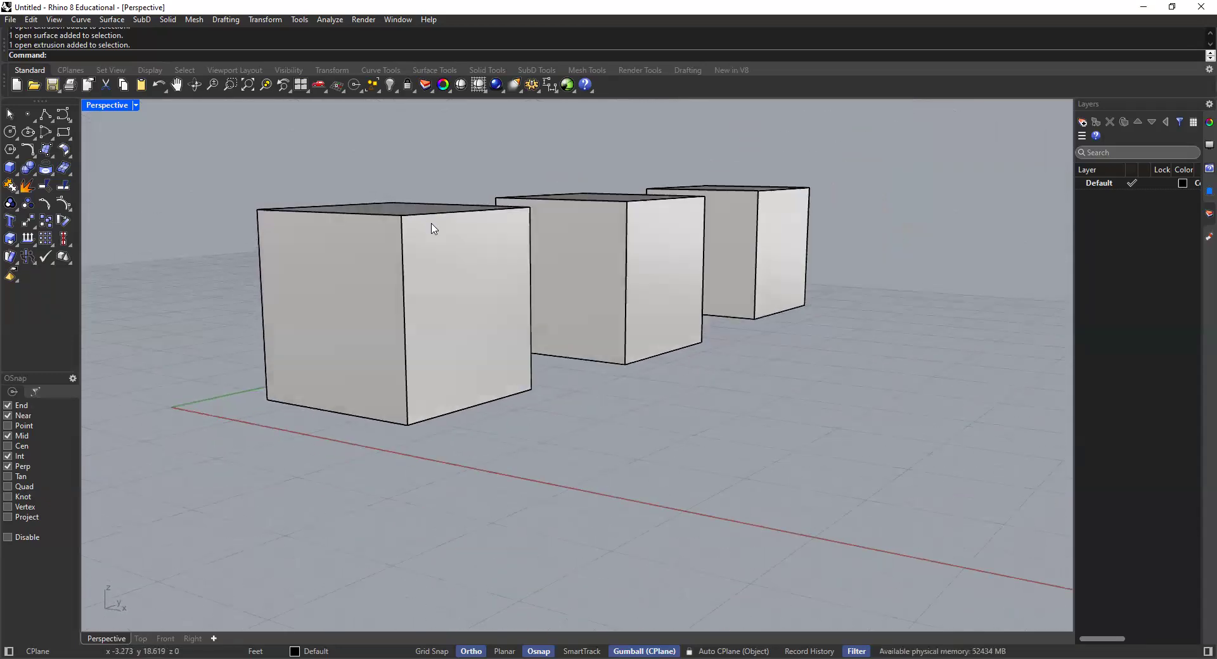
scroll(456, 266, "up", 5)
right_click_drag(503, 302, 564, 375)
left_click(381, 266)
key("Delete")
Select the capped middle box and inspect it up close and from other angles beside the opened first box
left_click(585, 244)
right_click_drag(543, 226, 517, 218, "shift")
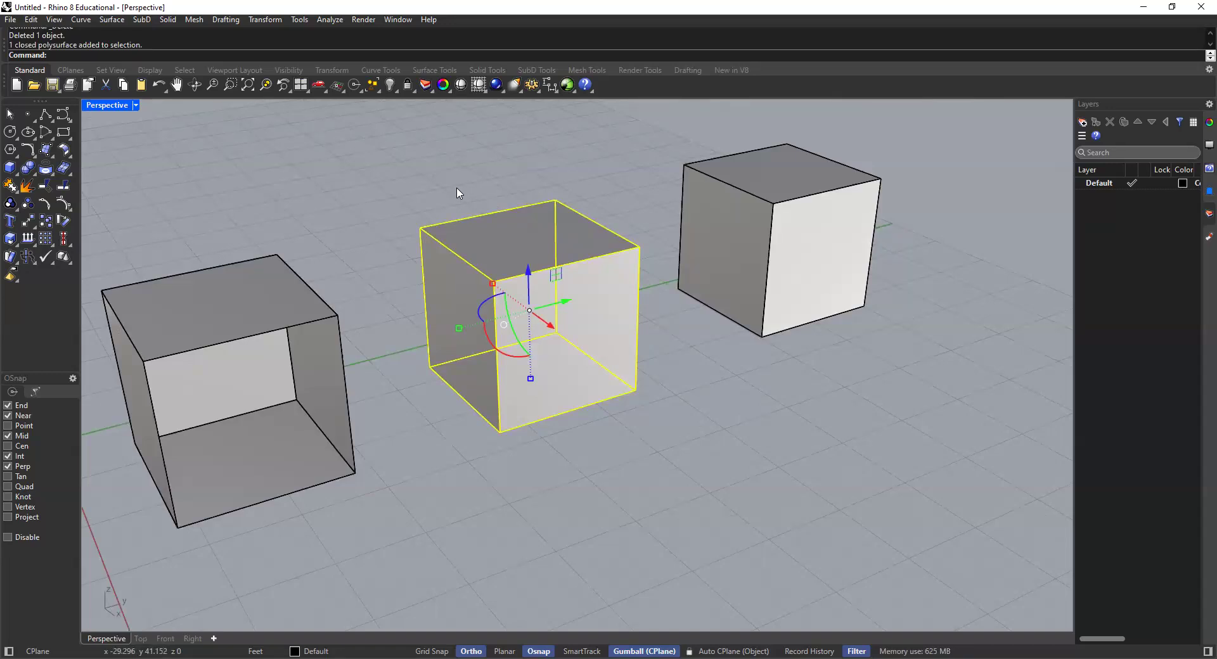
scroll(564, 250, "up", 2)
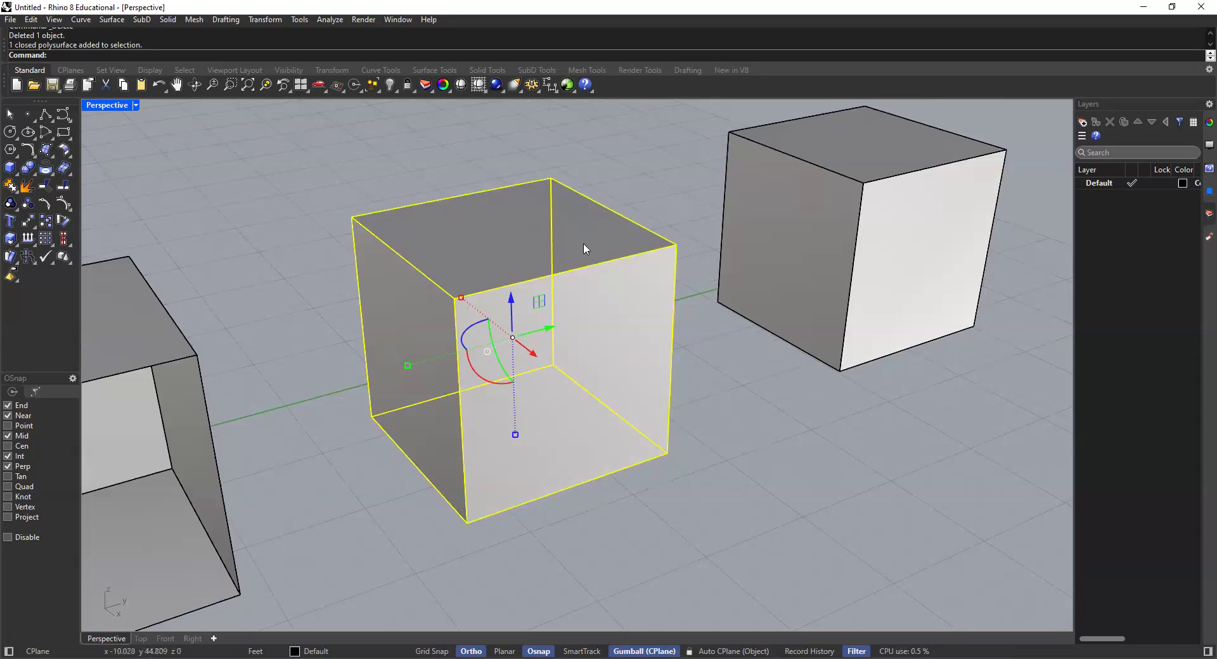
scroll(511, 304, "down", 3)
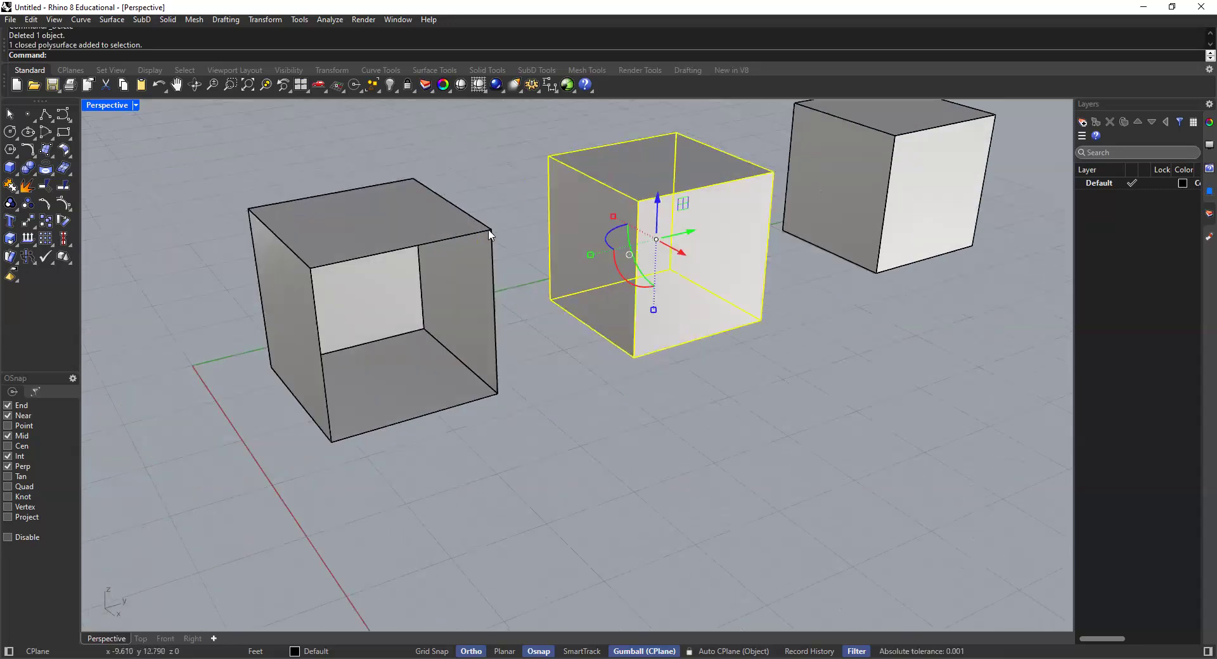
left_click(507, 161)
scroll(726, 217, "up", 2)
scroll(726, 218, "up", 6)
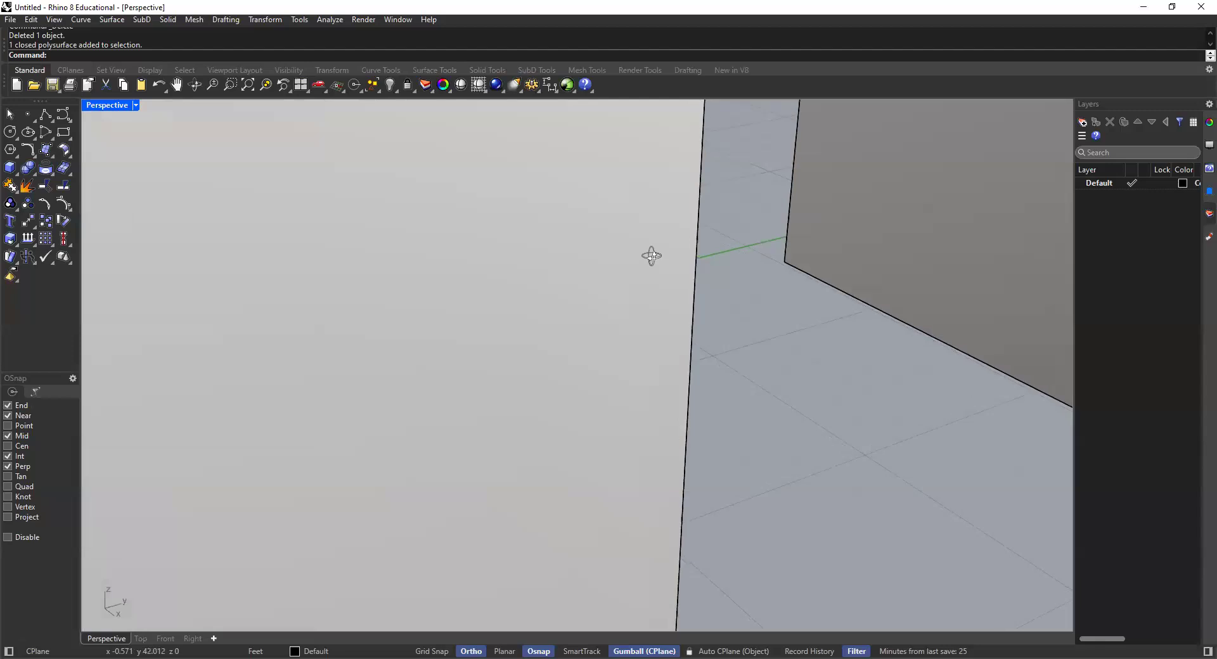
scroll(723, 250, "down", 4)
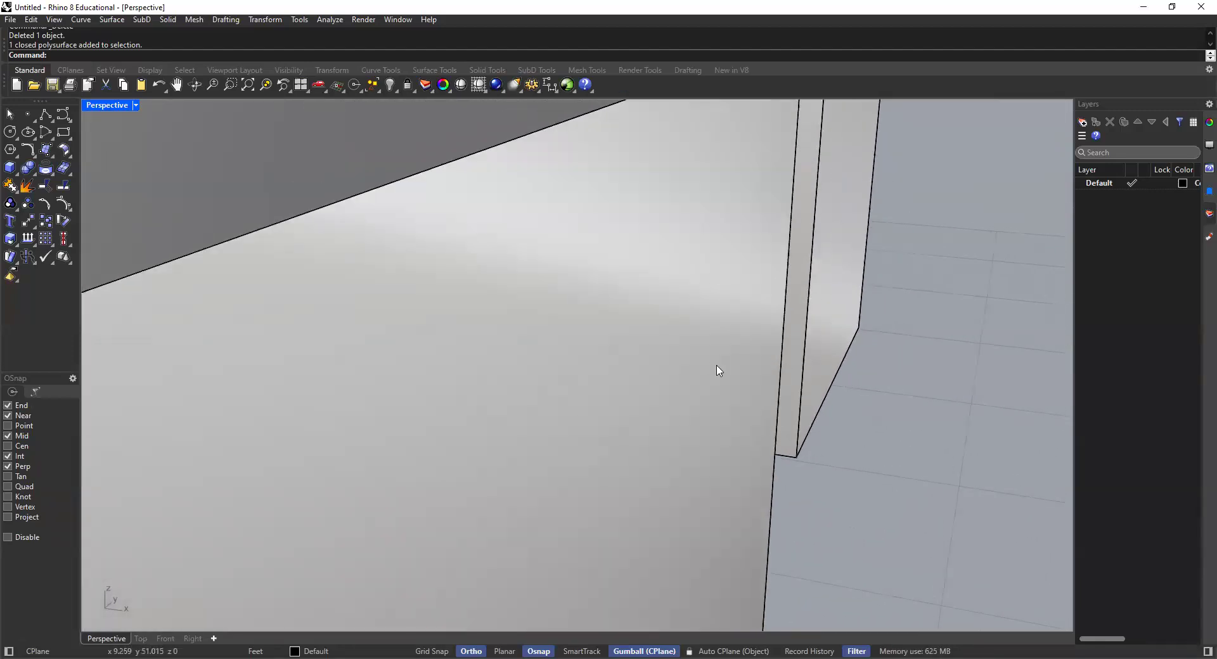
right_click_drag(718, 371, 1015, 374)
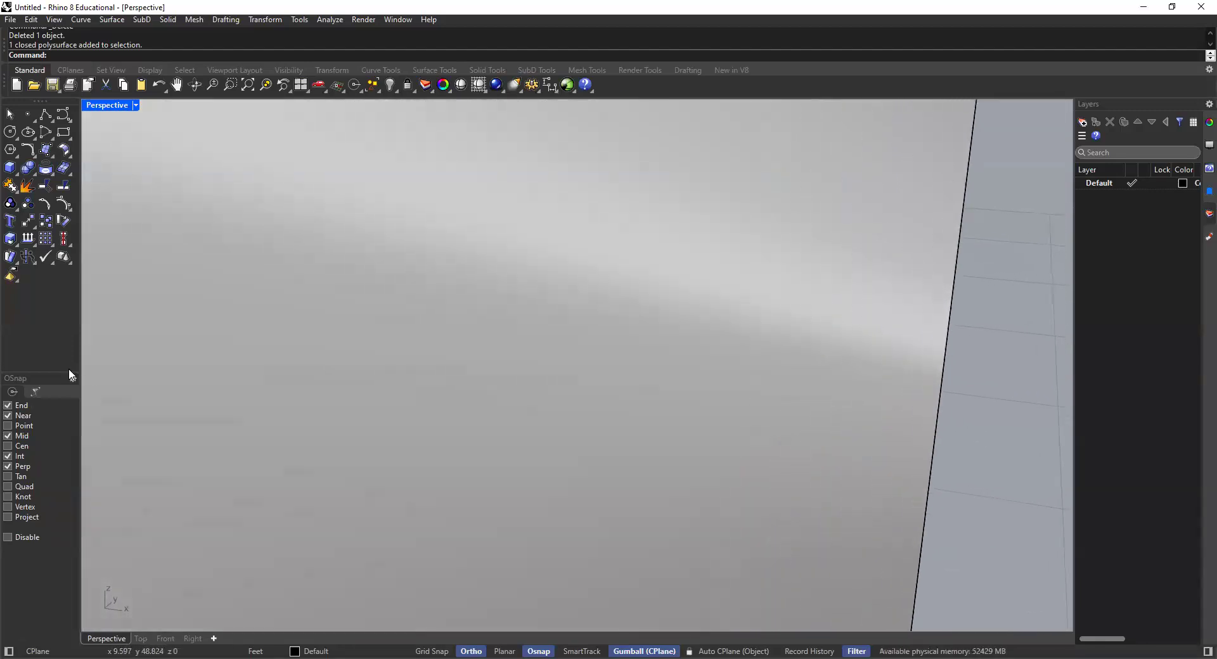
scroll(885, 340, "down", 10)
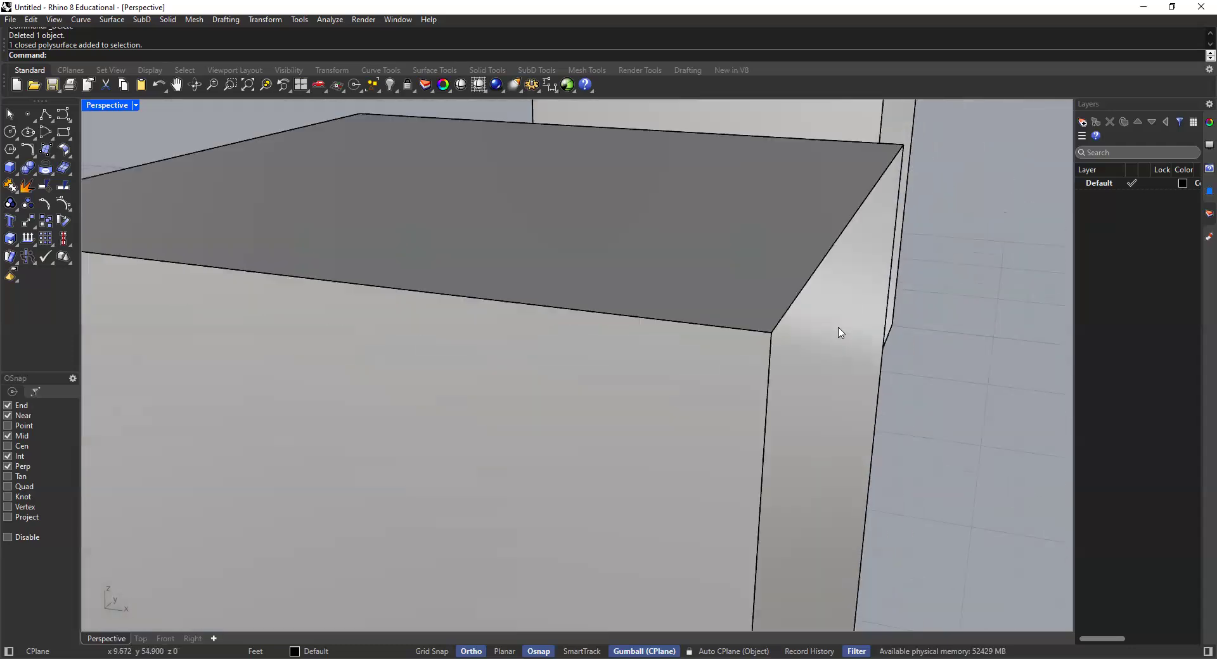
right_click_drag(804, 307, 687, 295)
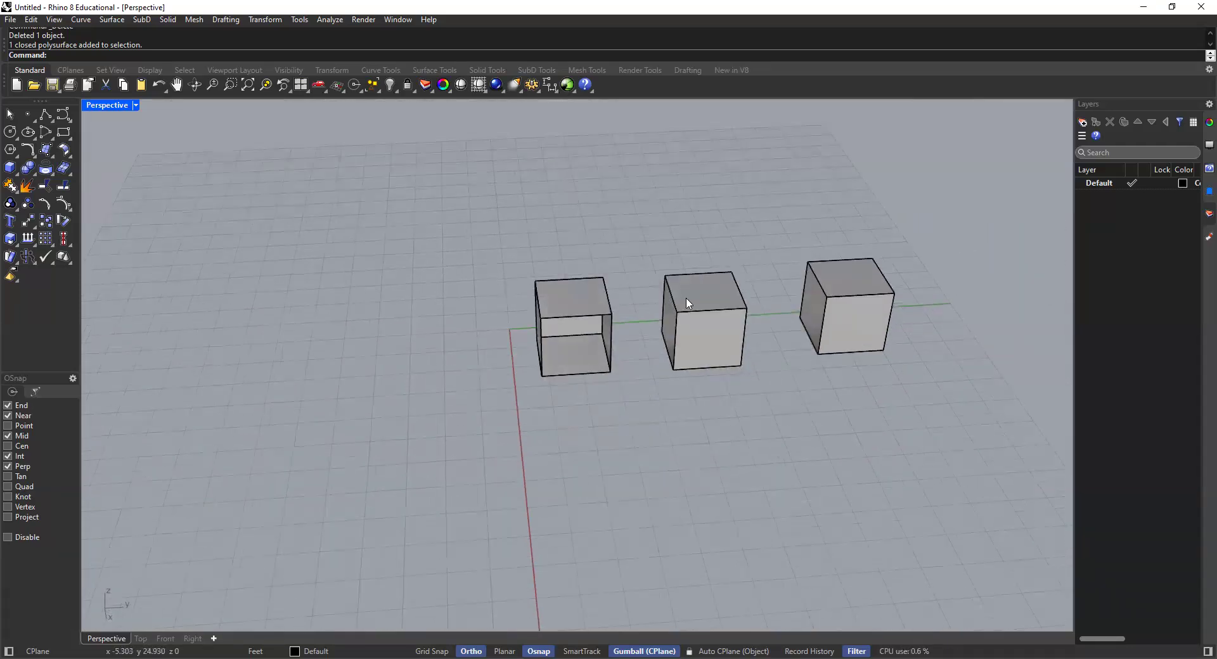
Compare the opened first box with the capped box by selecting the capped box as a whole
scroll(725, 336, "up", 3)
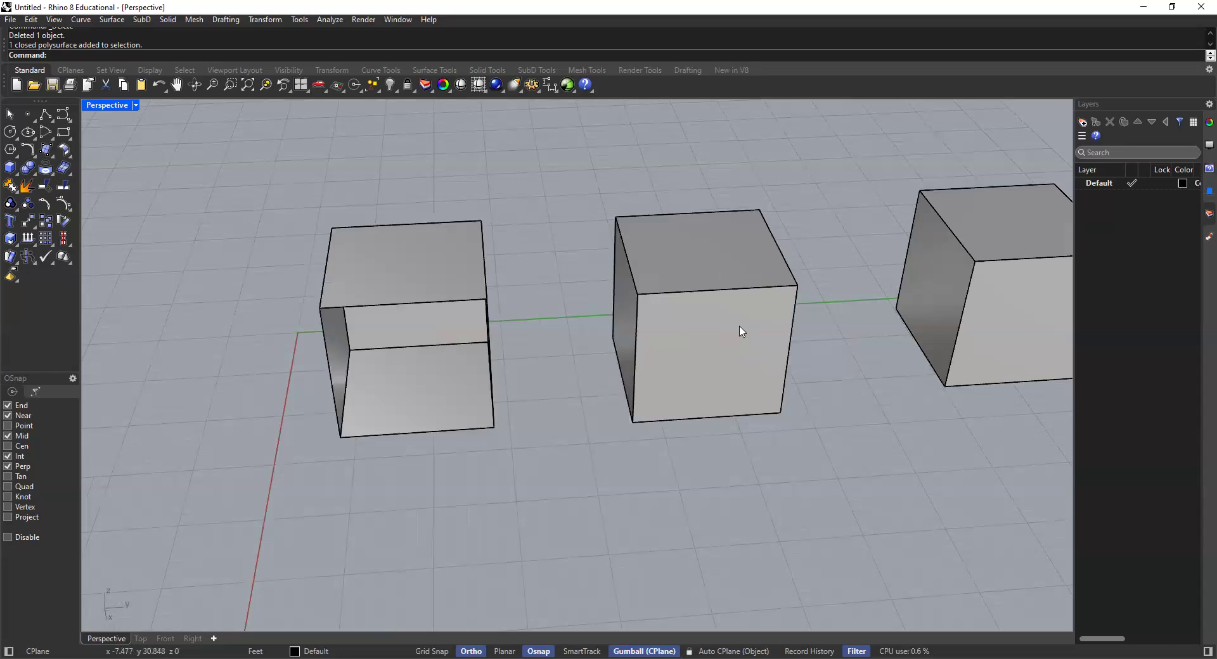
right_click_drag(673, 322, 679, 300, "shift")
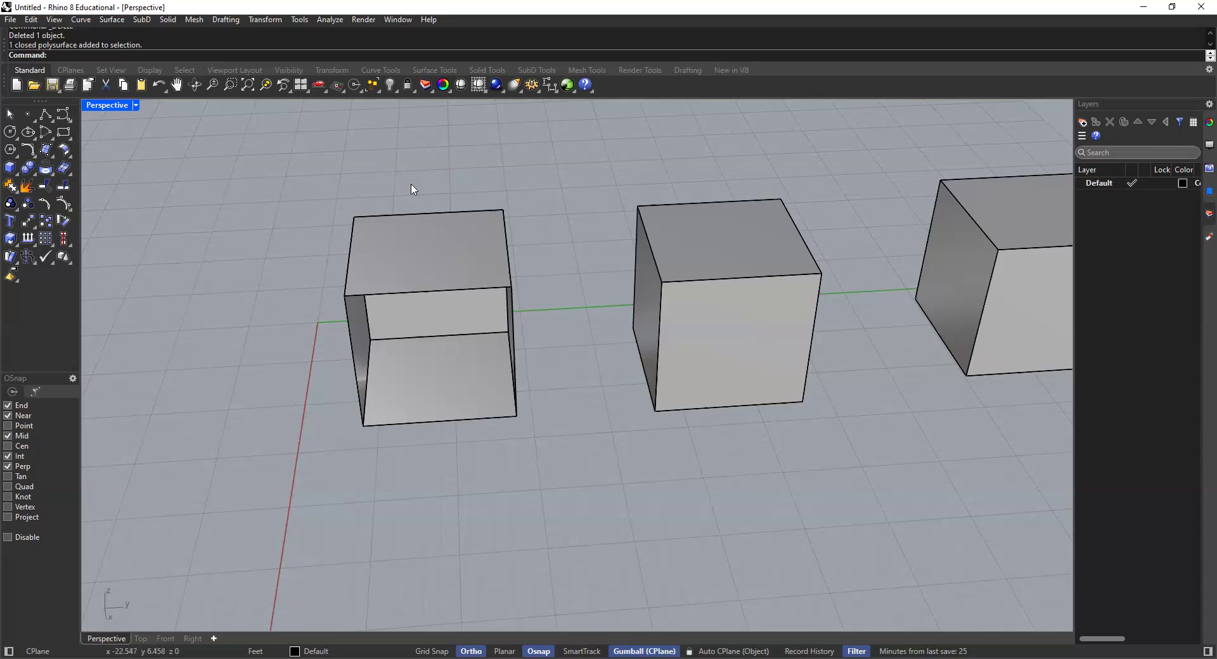
left_click(695, 257)
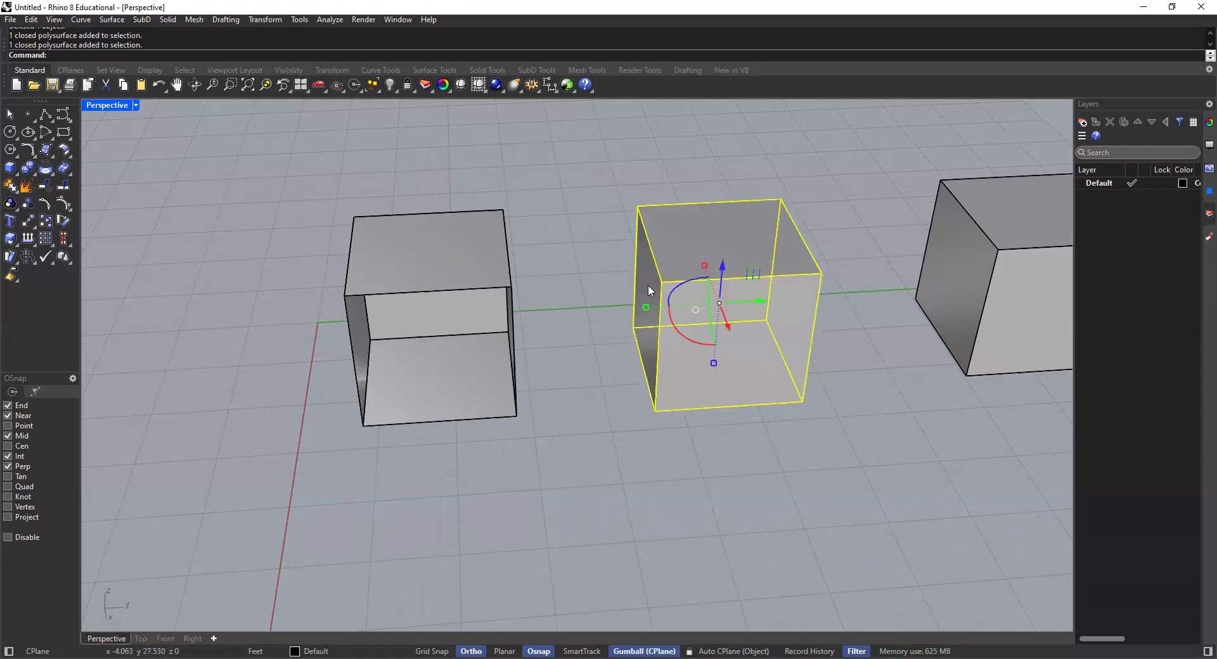
right_click_drag(556, 239, 602, 250)
scroll(653, 205, "down", 5)
left_click(602, 182)
left_click(654, 215)
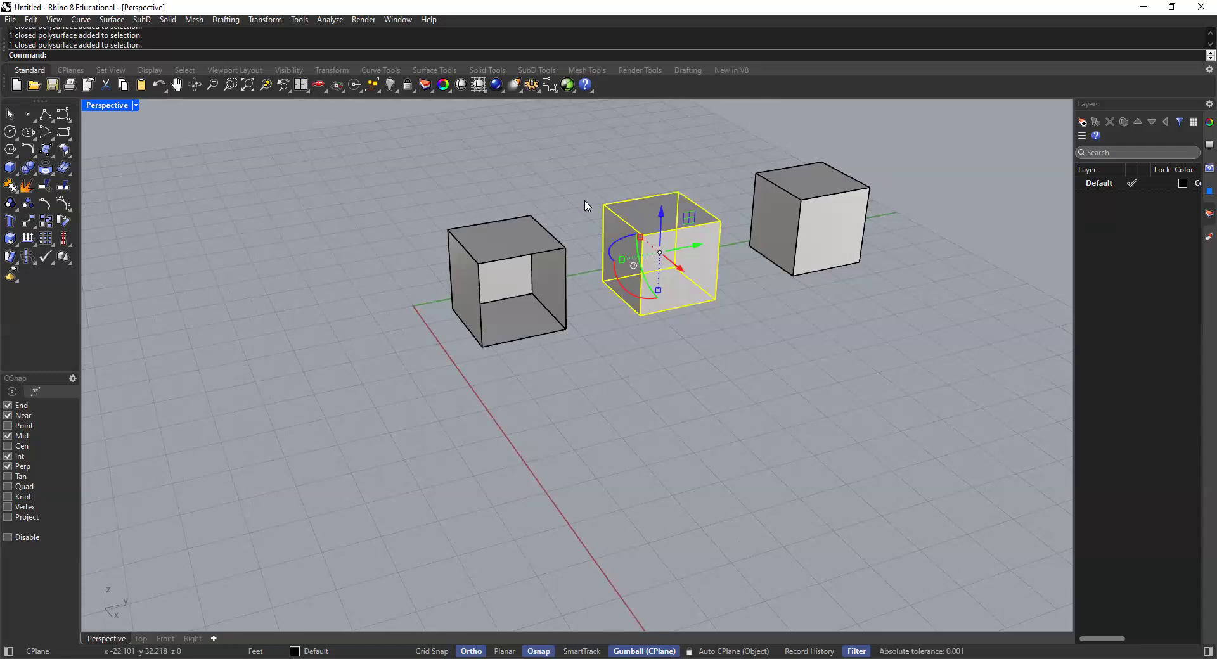
Undo the deletion of the first box's front face and clear the selection
key("ctrl+z")
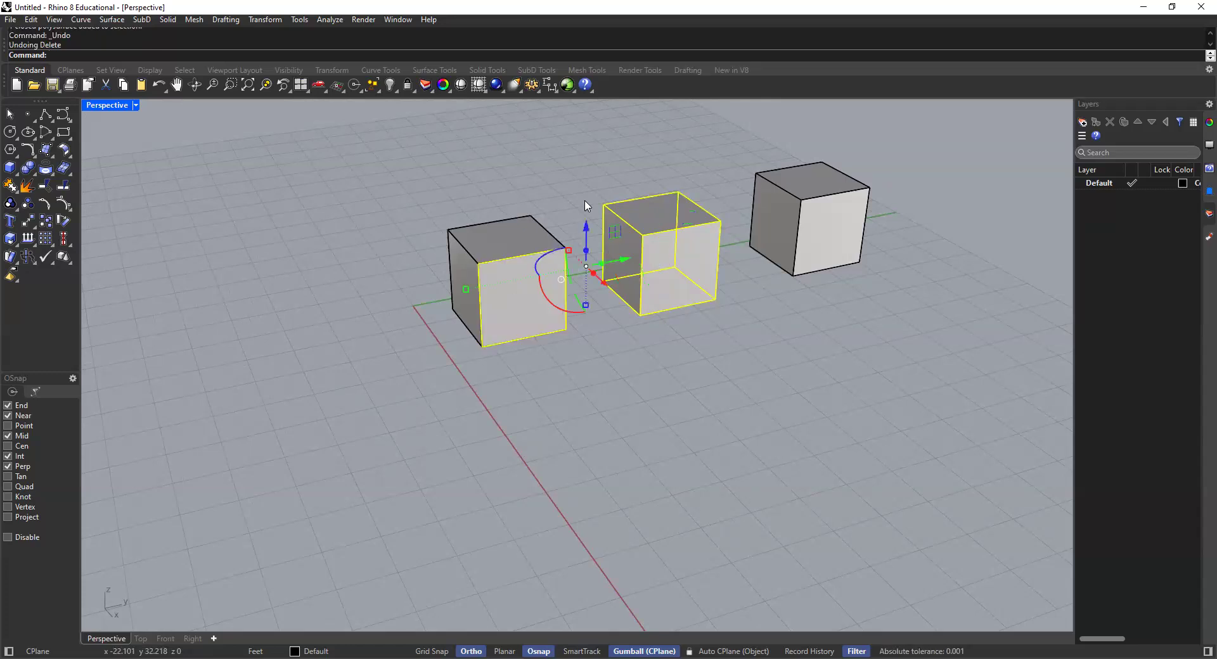
left_click(585, 208)
right_click_drag(562, 212, 496, 248)
left_click(496, 248)
scroll(447, 241, "up", 5)
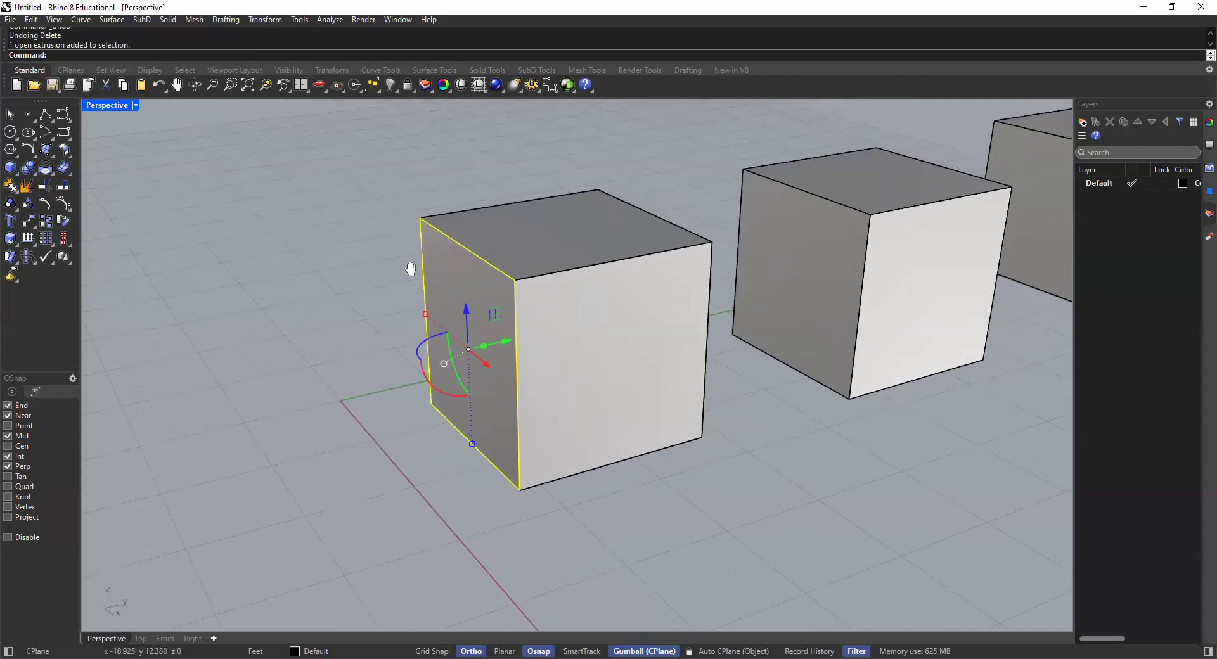
right_click_drag(410, 269, 391, 272, "shift")
left_click(793, 264, "shift")
left_click(615, 158)
Copy the first box's side face facing the origin and the whole middle box in place, using the same box corner as start and end point
left_click(426, 302)
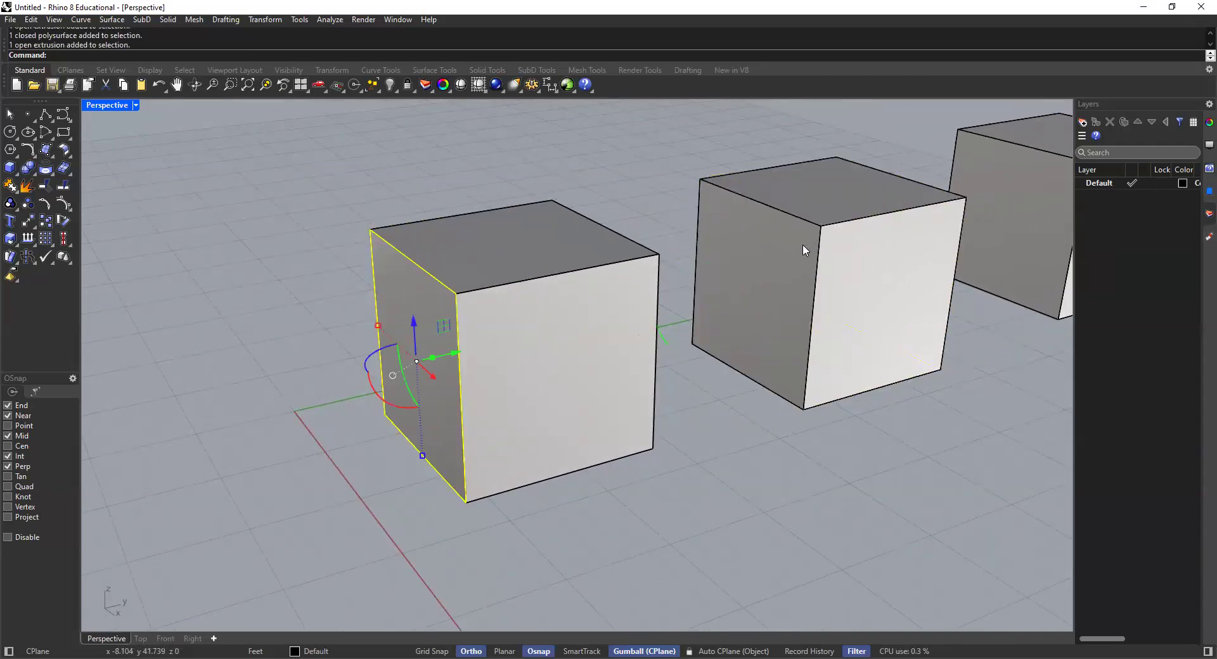
left_click(801, 256, "shift")
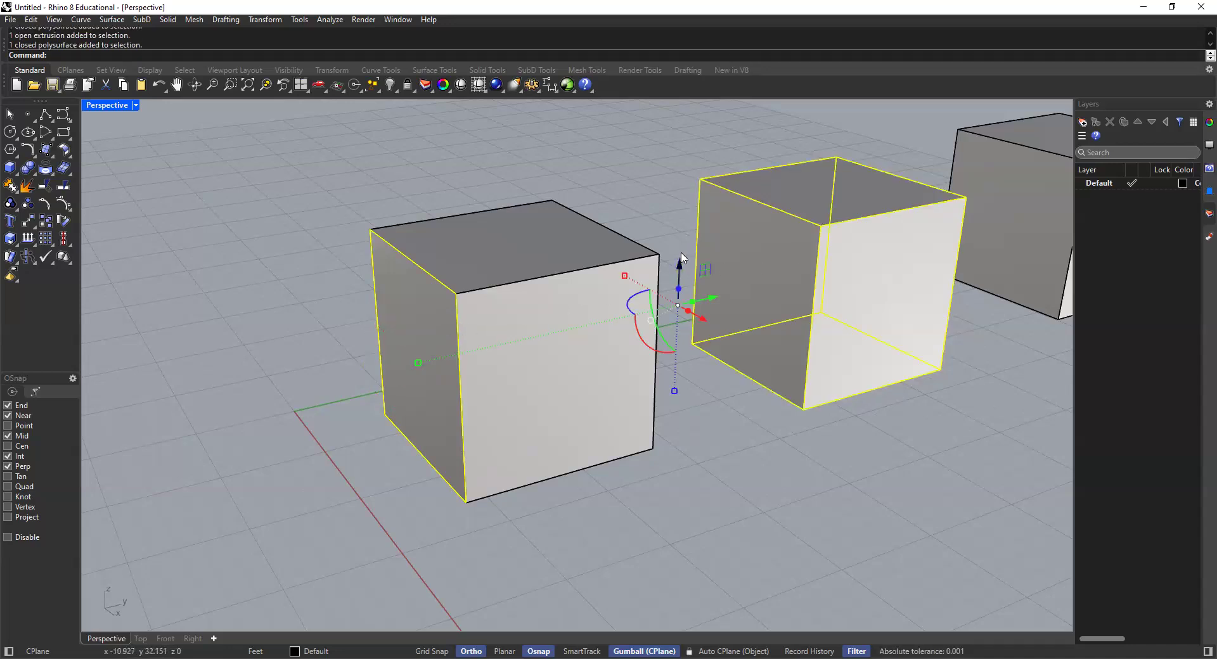
type("Copy")
key("Return")
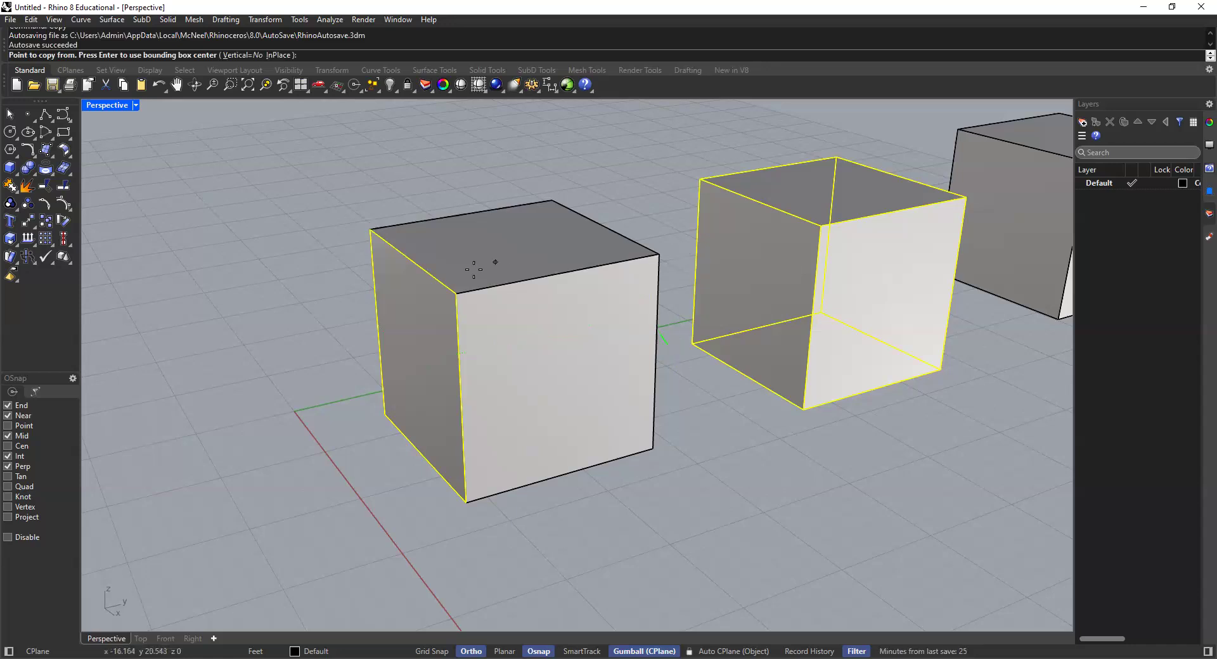
left_click(457, 293)
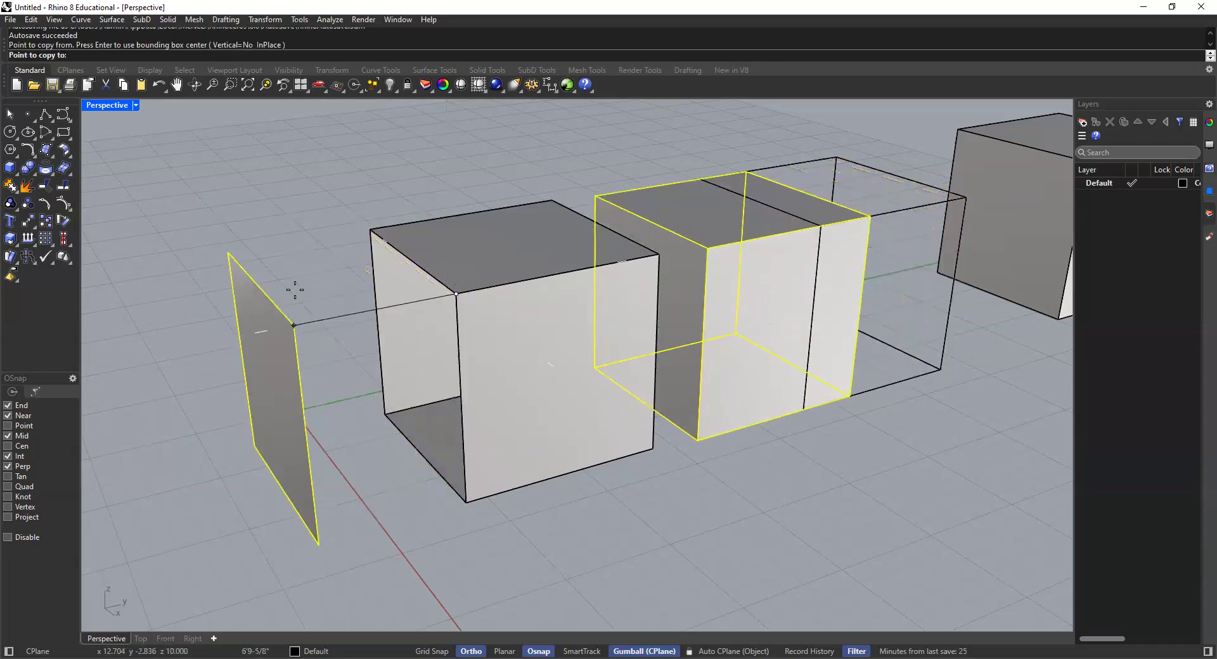
left_click(455, 294)
key("Return")
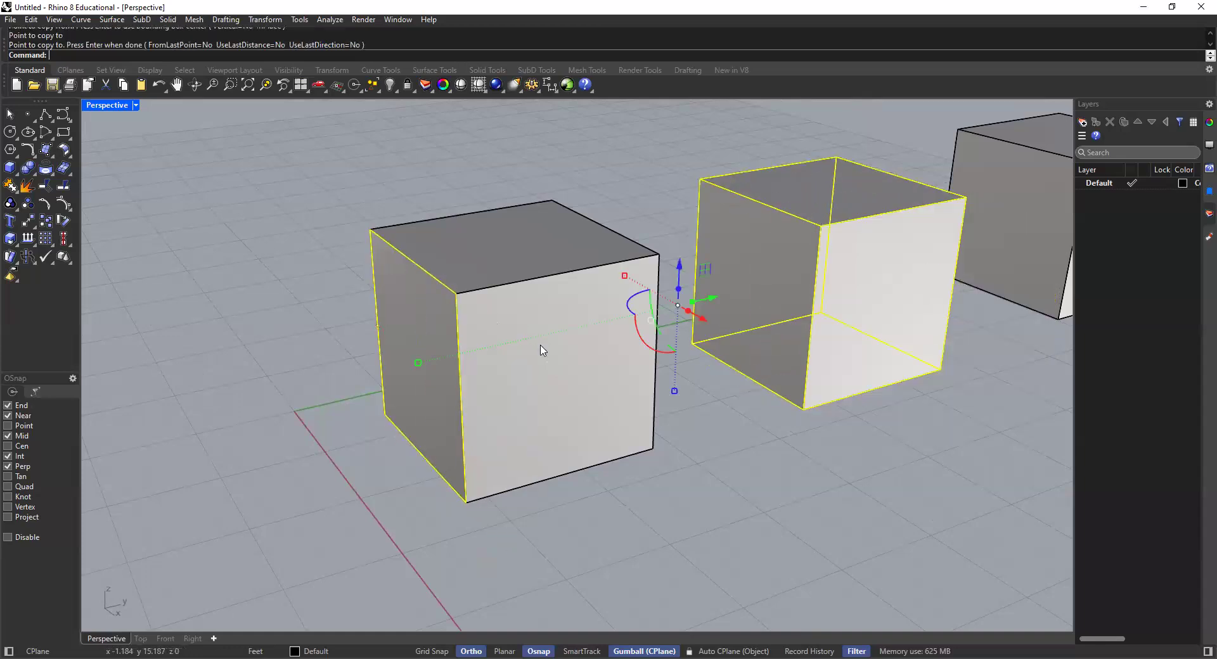
left_click(617, 131)
Pick the middle box to check it for overlapping duplicate polysurfaces
scroll(731, 207, "down", 5)
right_click_drag(735, 213, 697, 229, "shift")
left_click(698, 231)
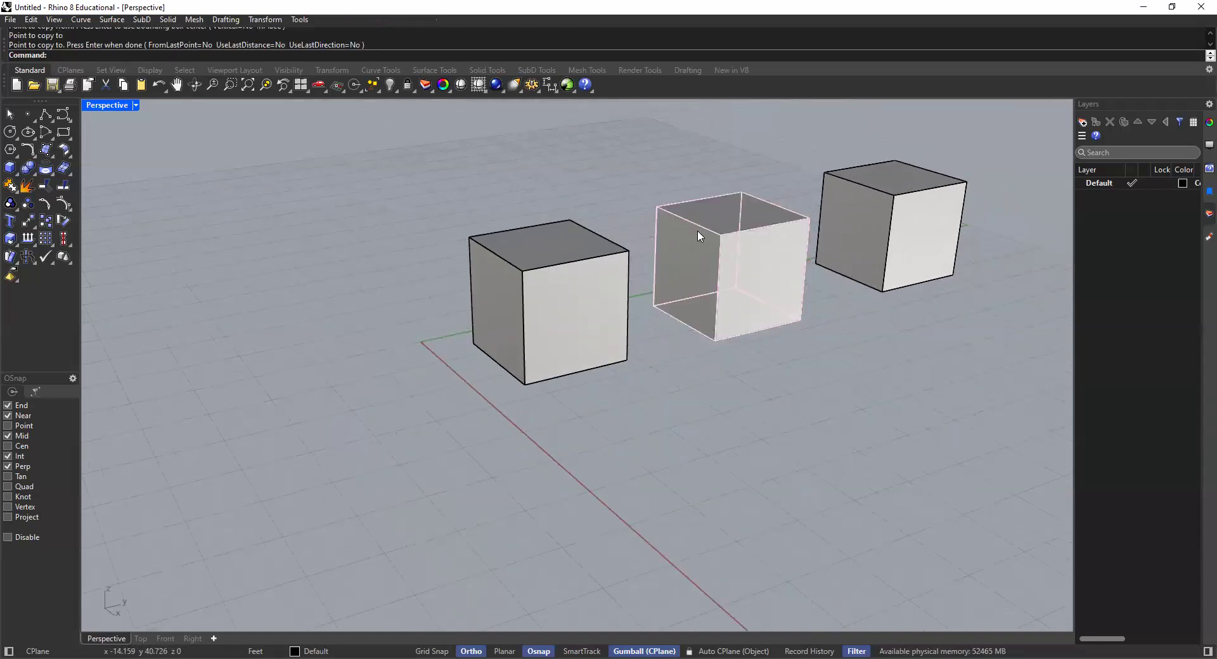
scroll(702, 253, "up", 5)
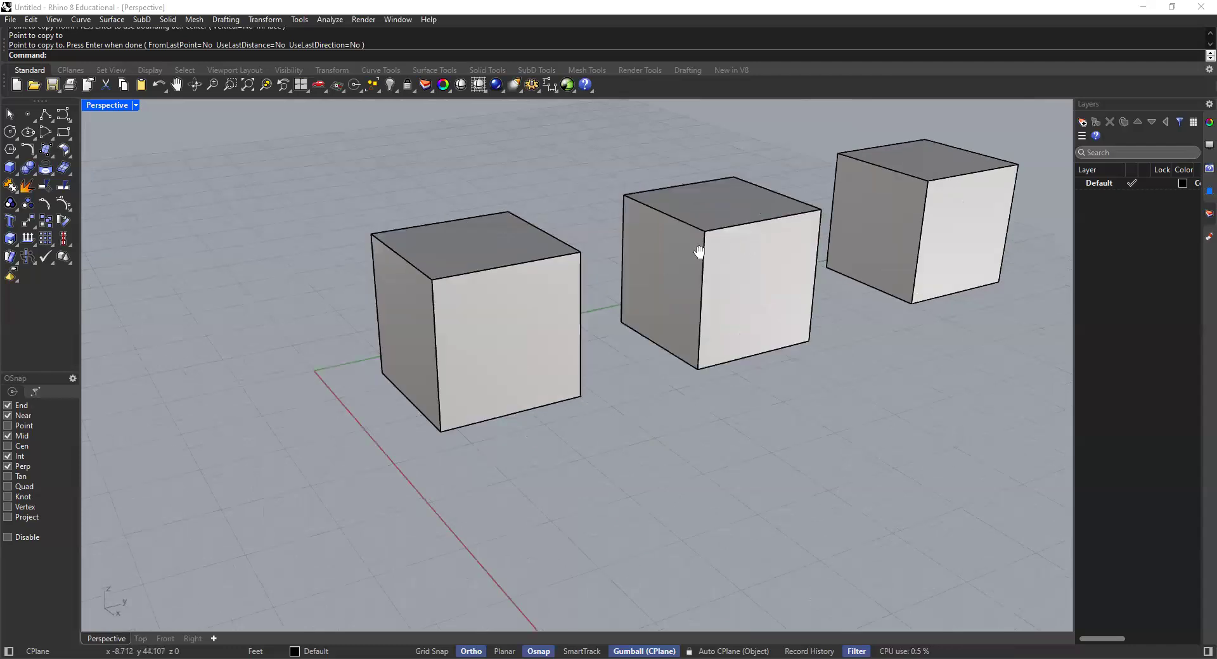
left_click(658, 230)
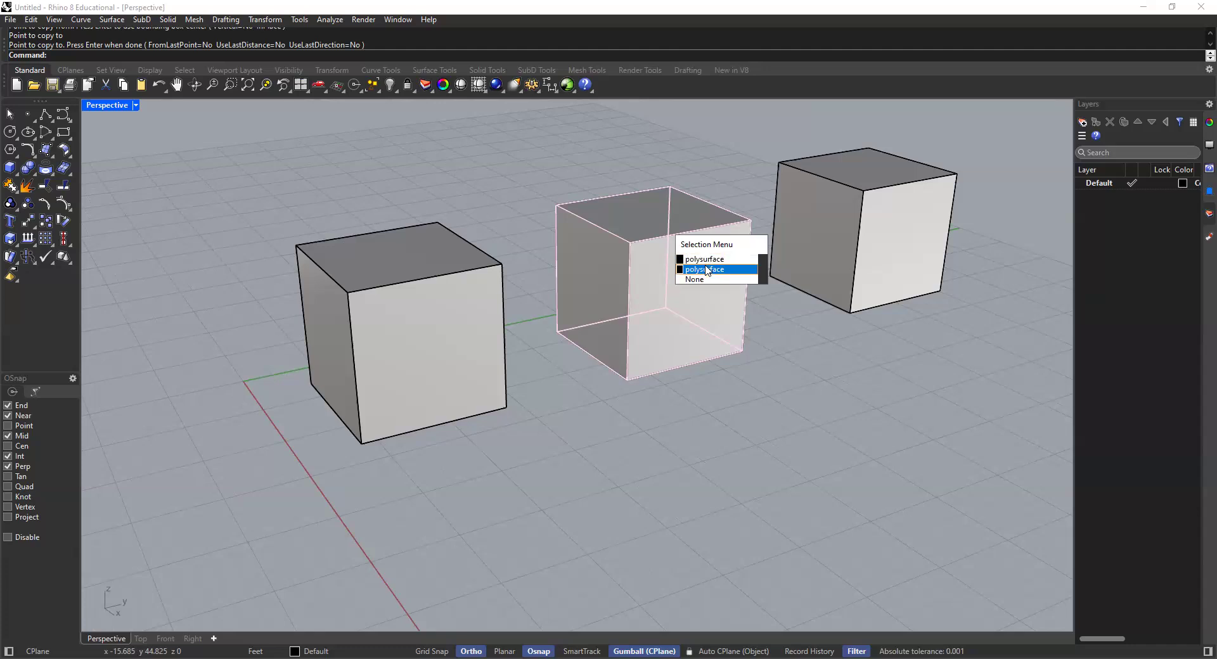
Copy the first box's top face in place, using its front corner as both start and end point
scroll(560, 348, "up", 3)
right_click_drag(560, 348, 527, 334, "shift")
left_click(528, 305, "ctrl+shift")
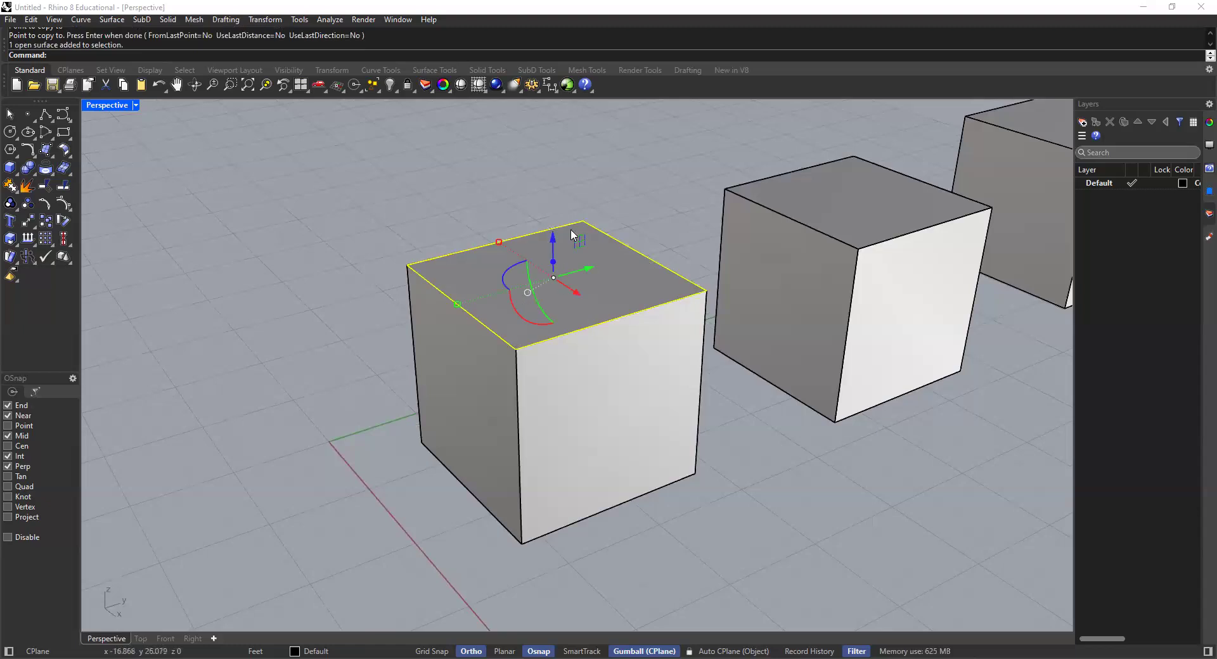
type("copy")
key("Return")
left_click(706, 289)
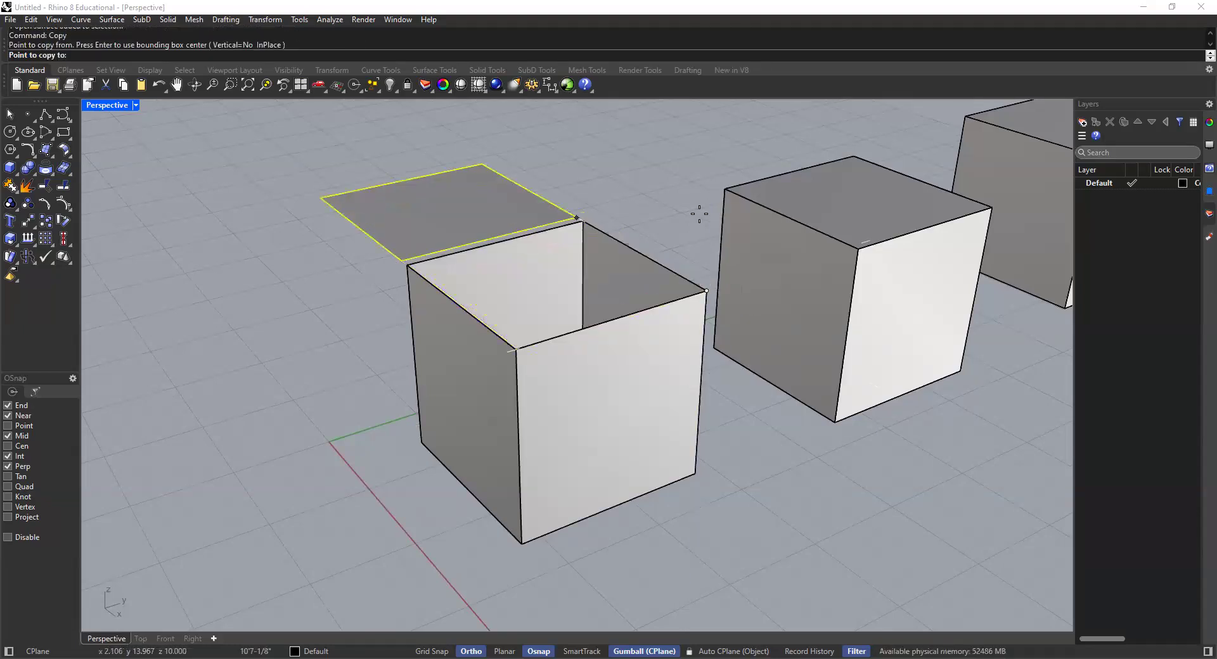
left_click(706, 291)
key("Return")
key("Escape")
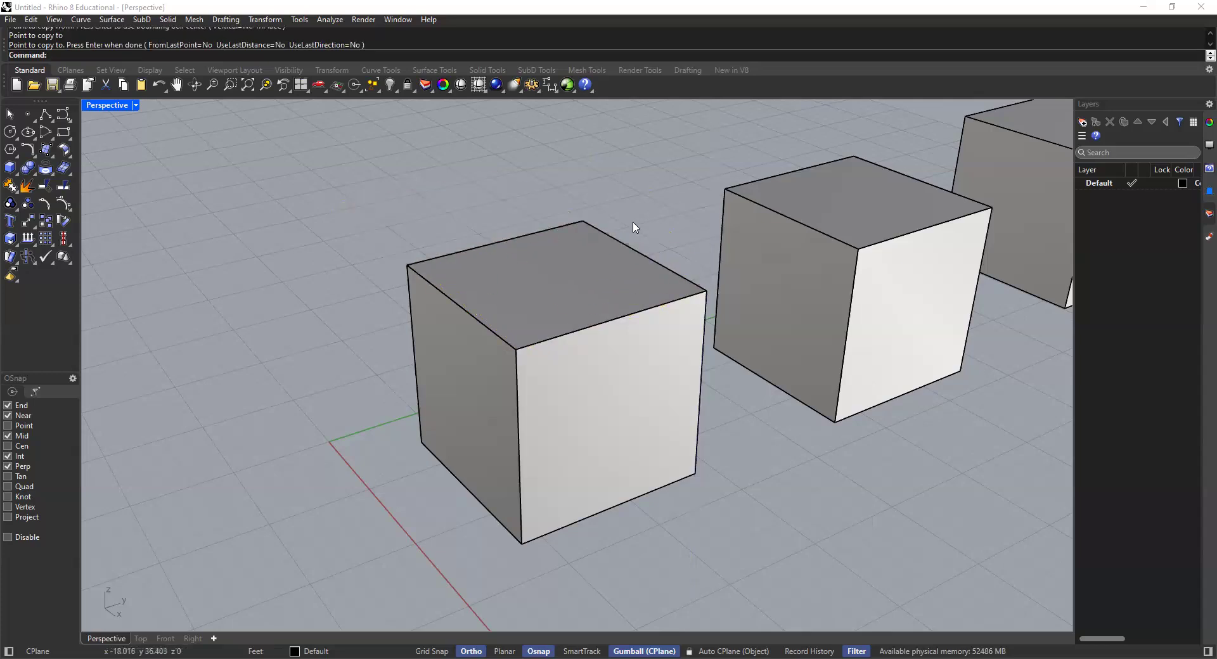
Compare the first and middle boxes up close and review the selection candidates for the middle box
scroll(543, 195, "down", 3)
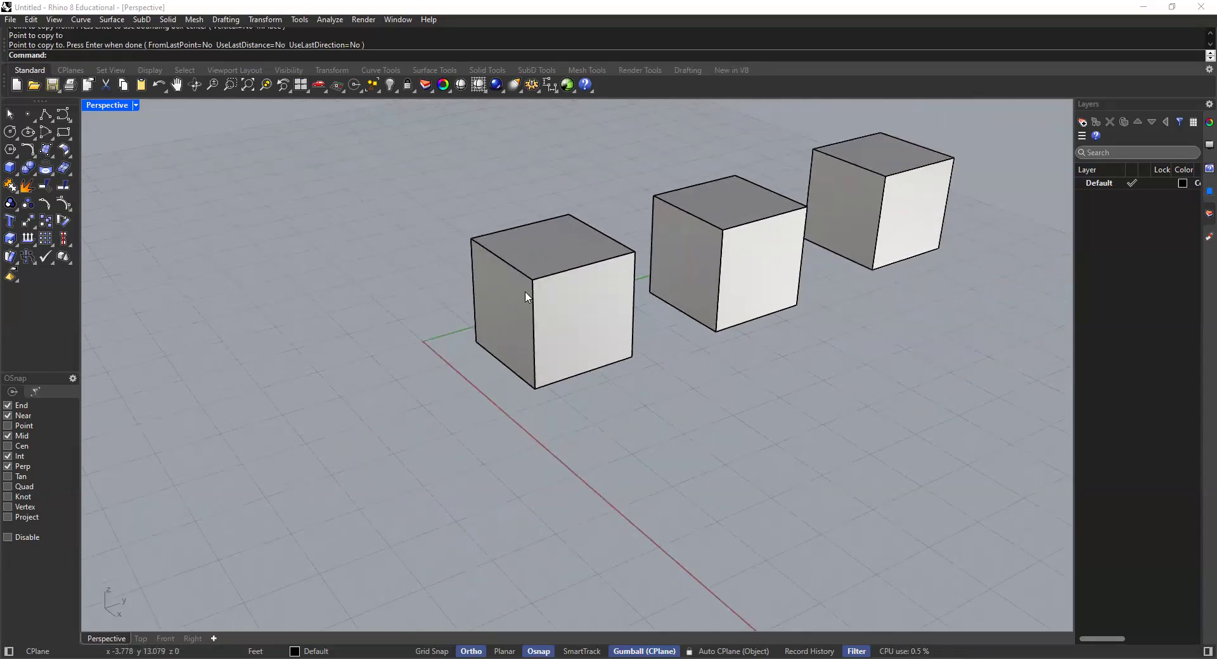
scroll(517, 199, "up", 5)
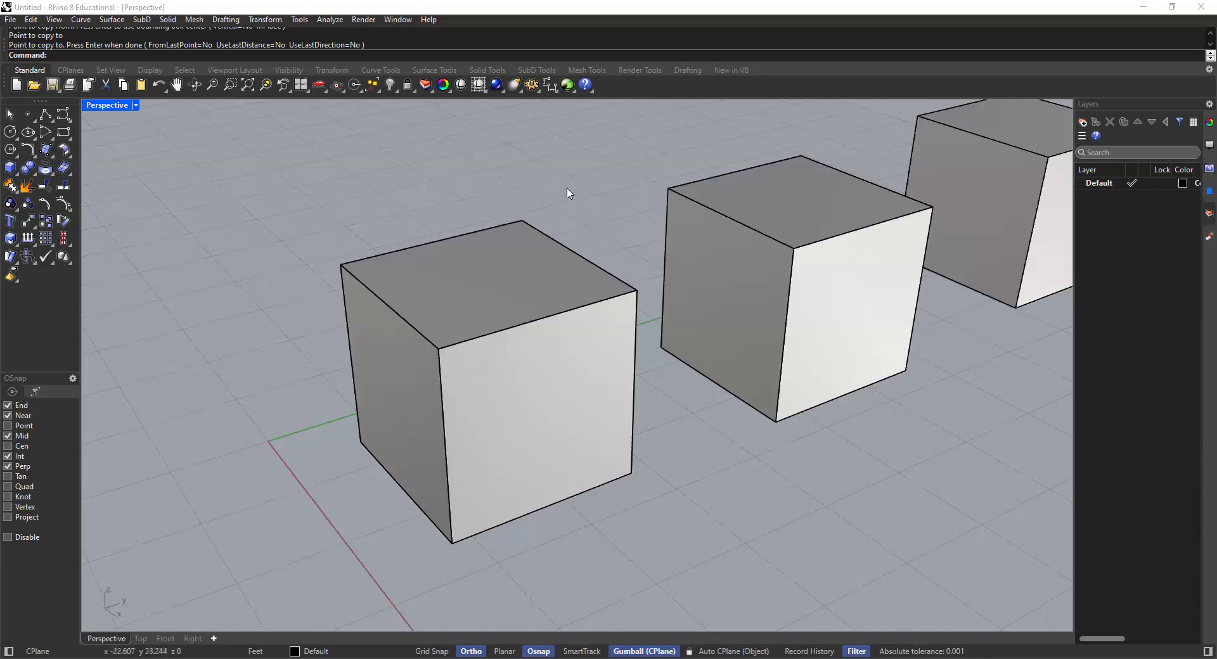
right_click_drag(469, 326, 500, 289, "shift")
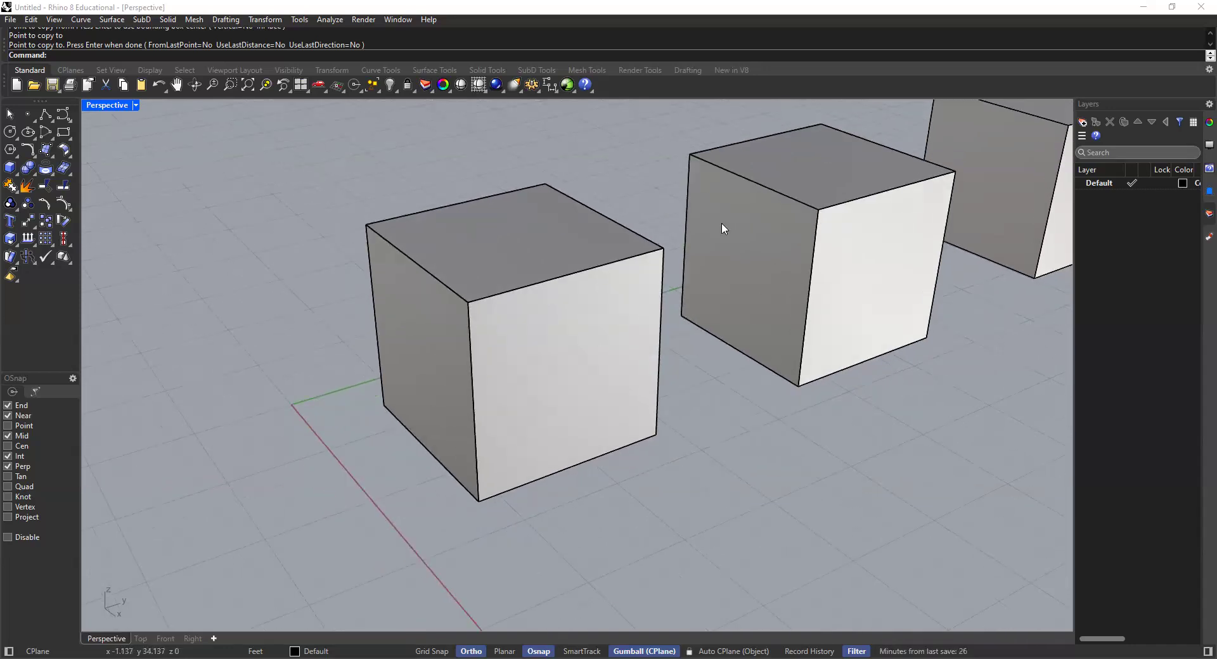
right_click_drag(723, 228, 636, 209, "shift")
left_click(673, 213)
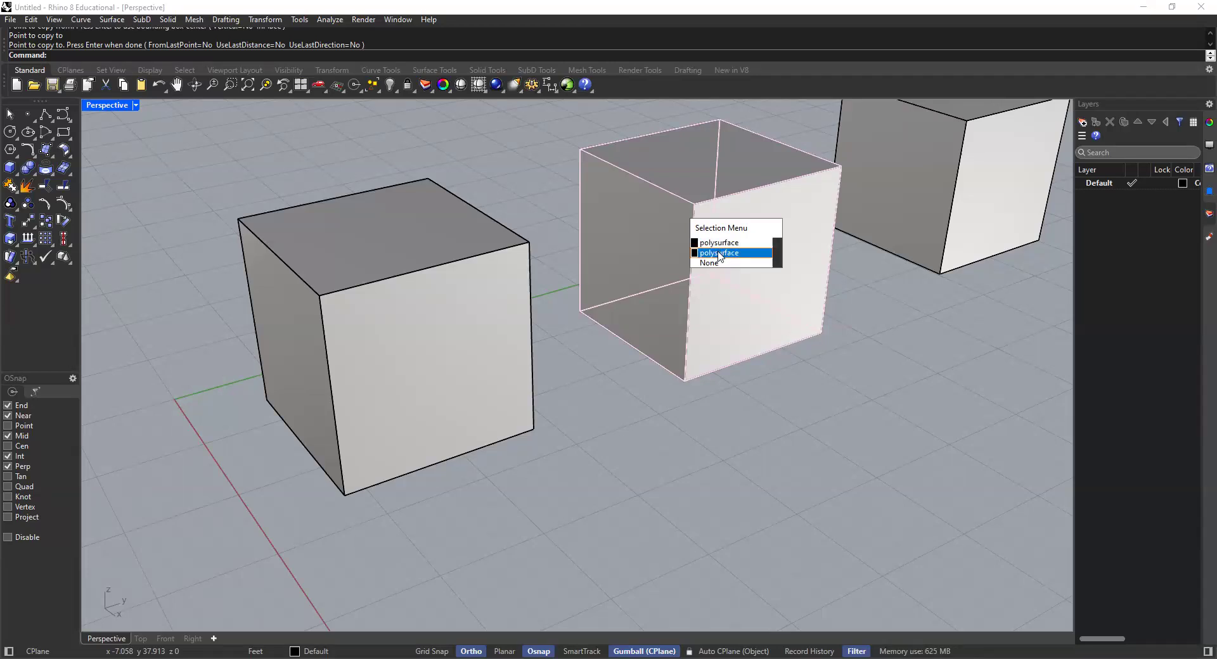
Examine the first box's side face, top face and bottom edge for overlapping duplicate surfaces and extrusions
scroll(543, 174, "down", 2)
right_click_drag(443, 252, 596, 240, "shift")
left_click(519, 256)
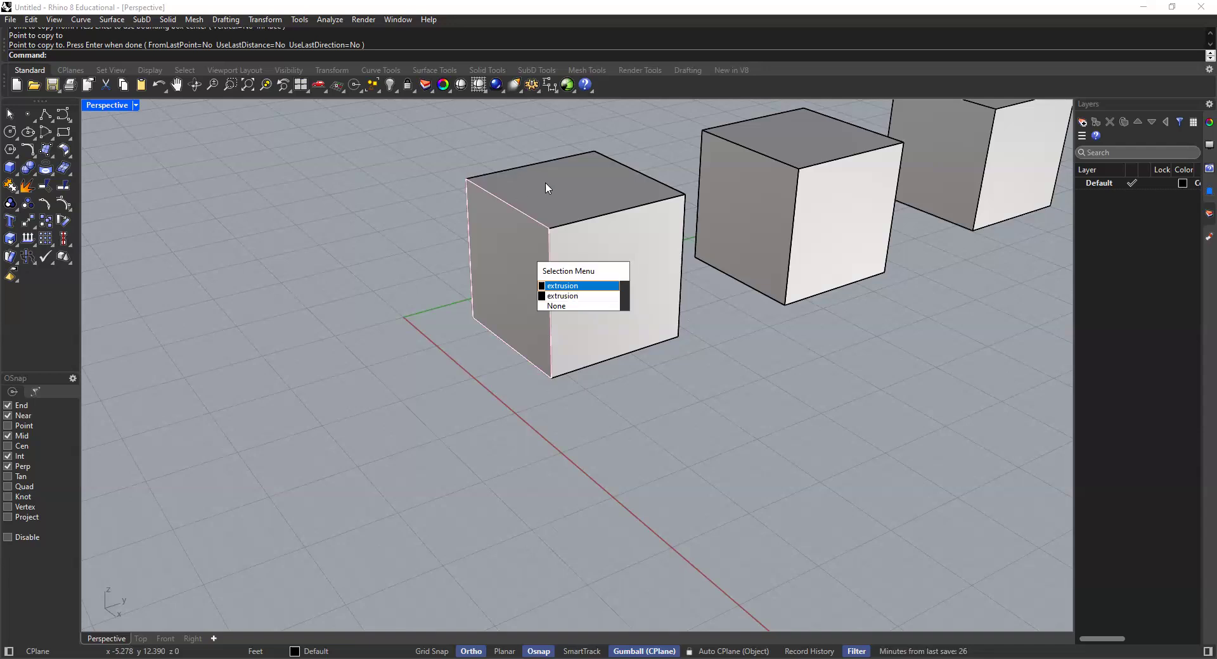
left_click(585, 220)
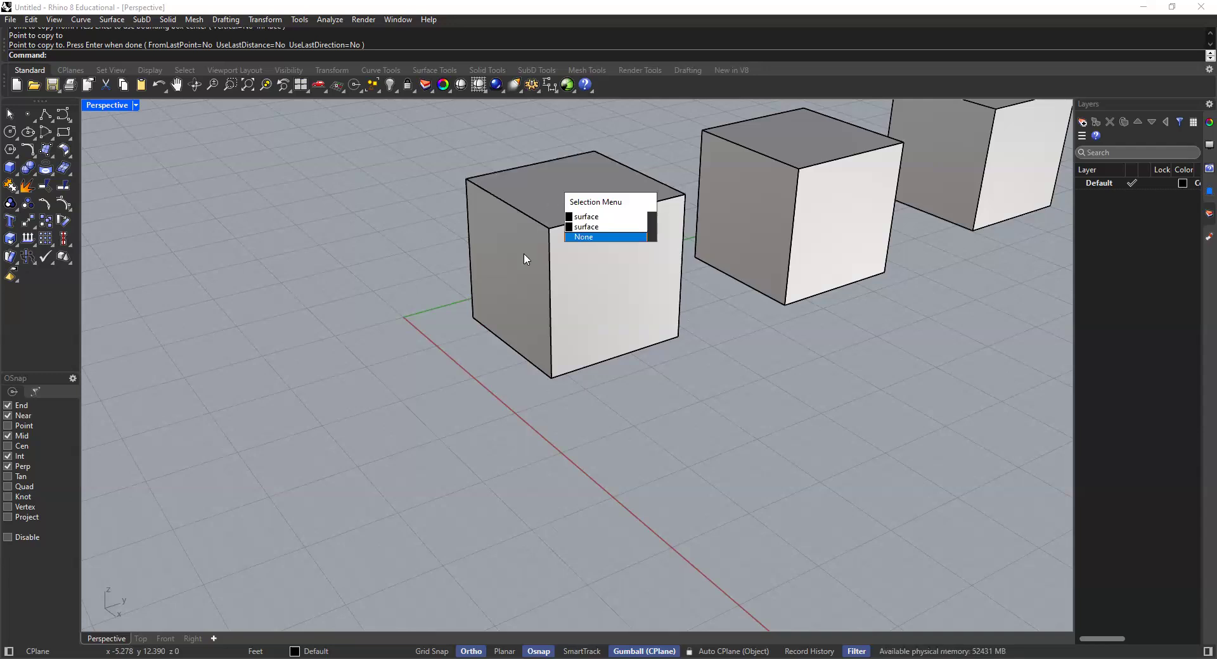
left_click(525, 207)
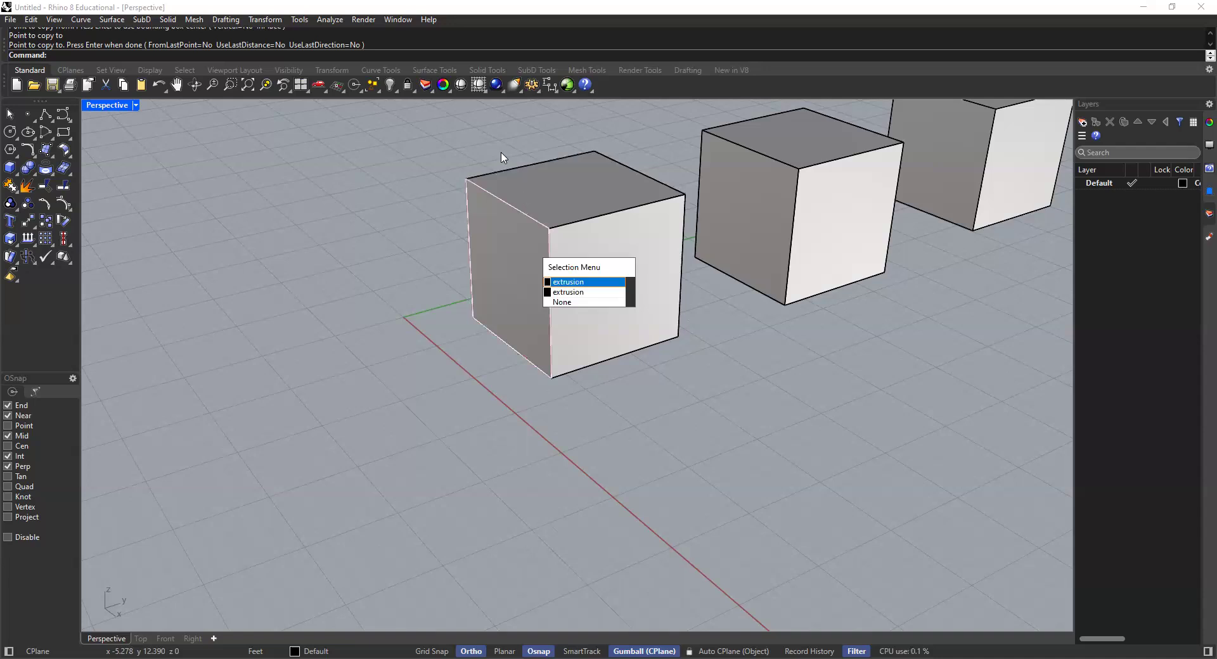
key("Escape")
scroll(558, 187, "up", 3)
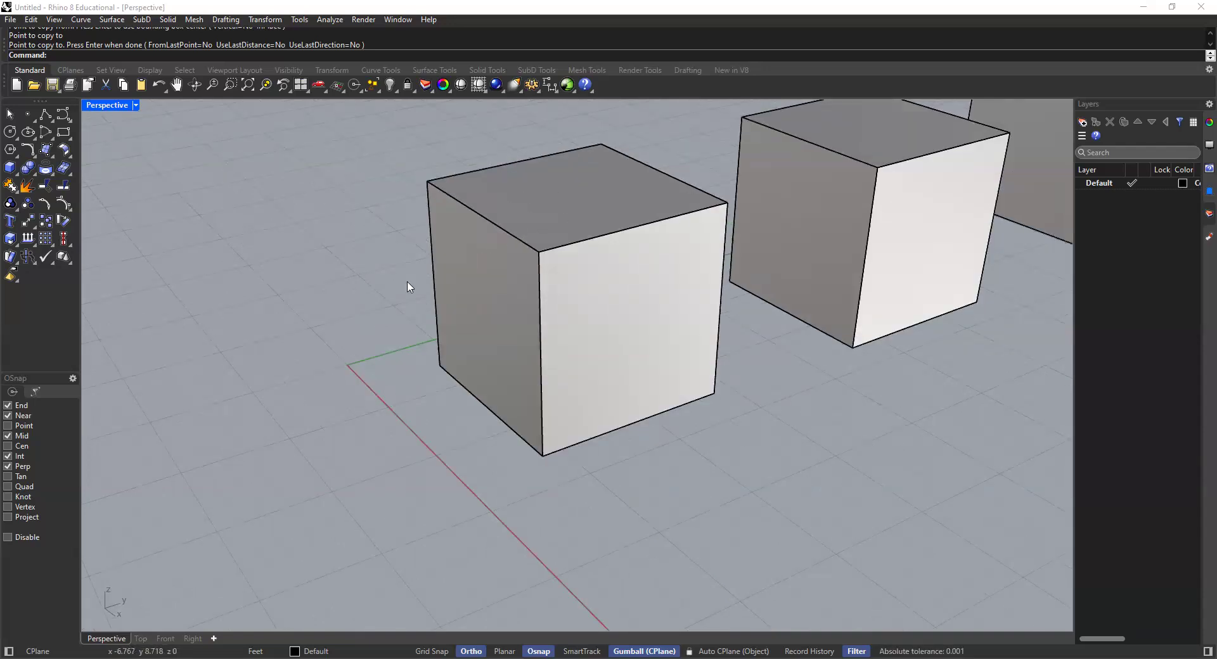
left_click(497, 356)
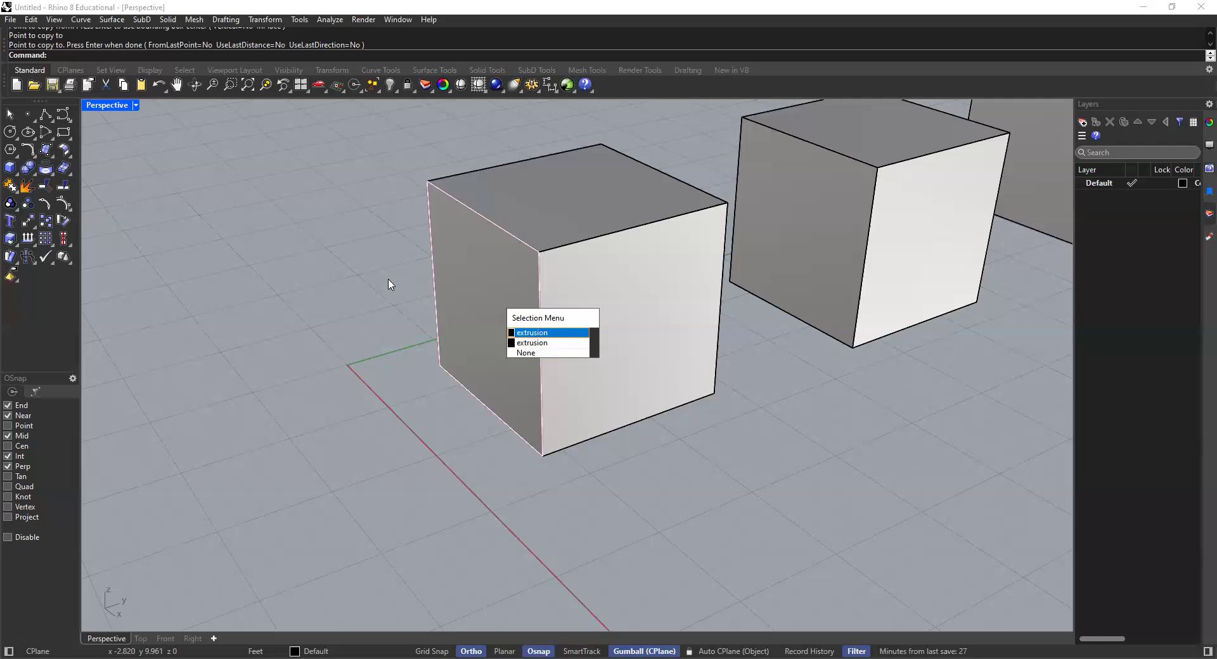
left_click(463, 390)
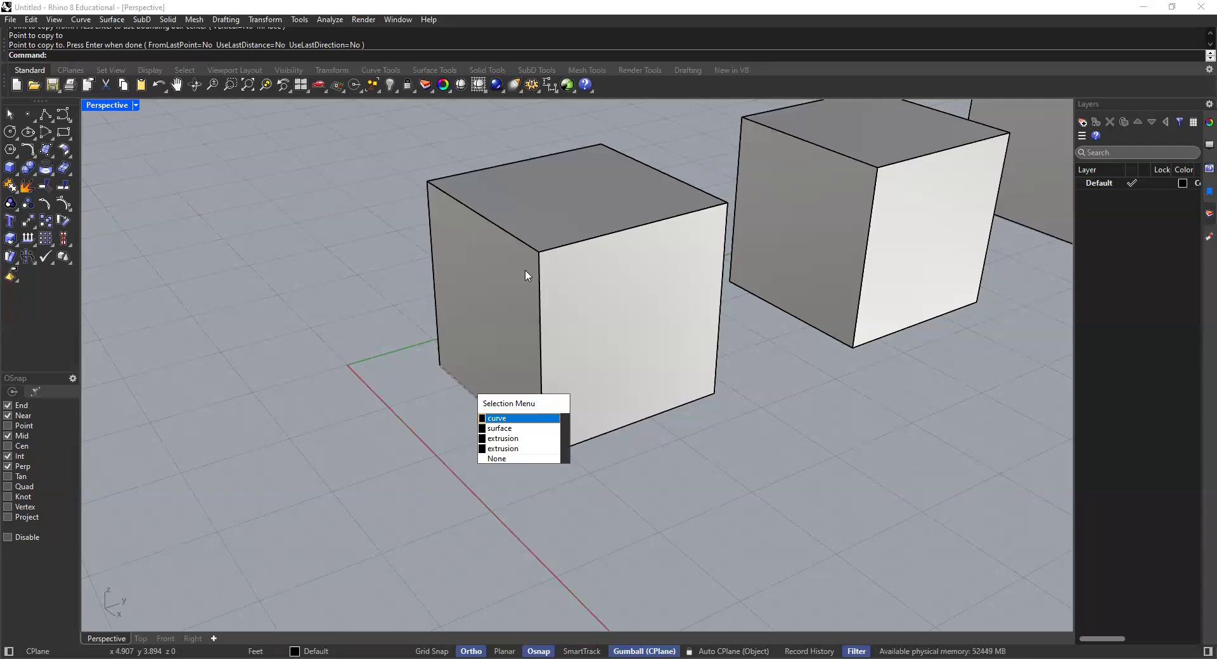
left_click(470, 242)
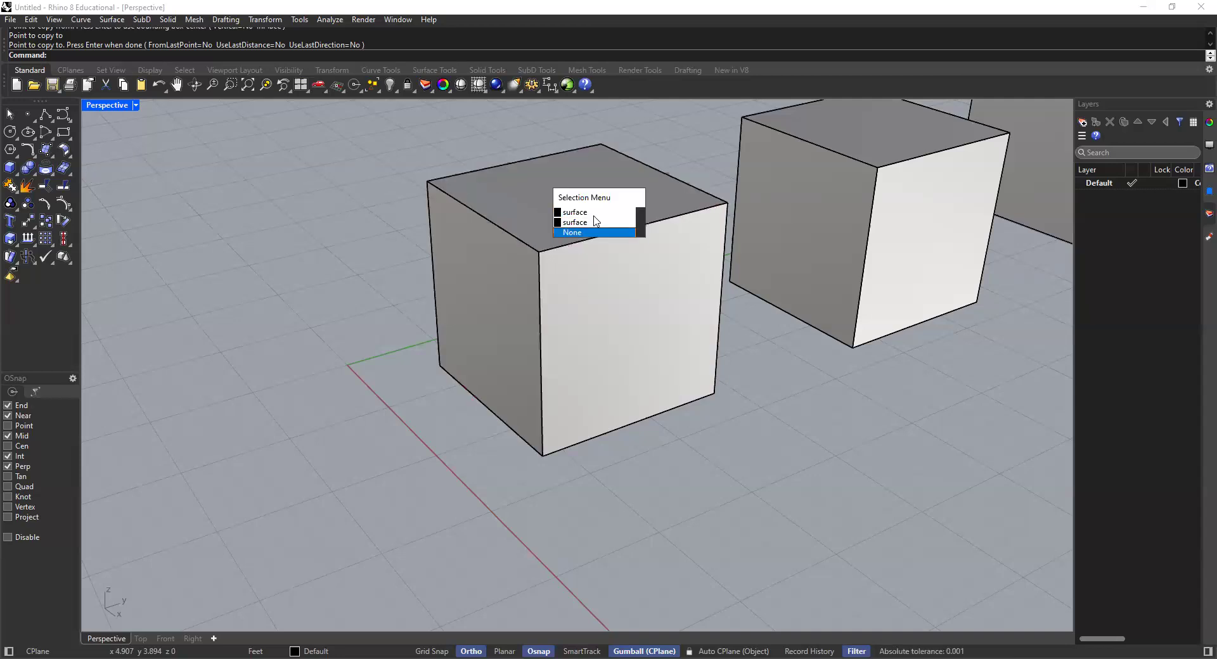
Compare the overlapping selection candidates of the middle box with those of the first box's side and top faces
scroll(631, 168, "down", 5)
right_click_drag(657, 241, 601, 270, "shift")
scroll(601, 270, "up", 3)
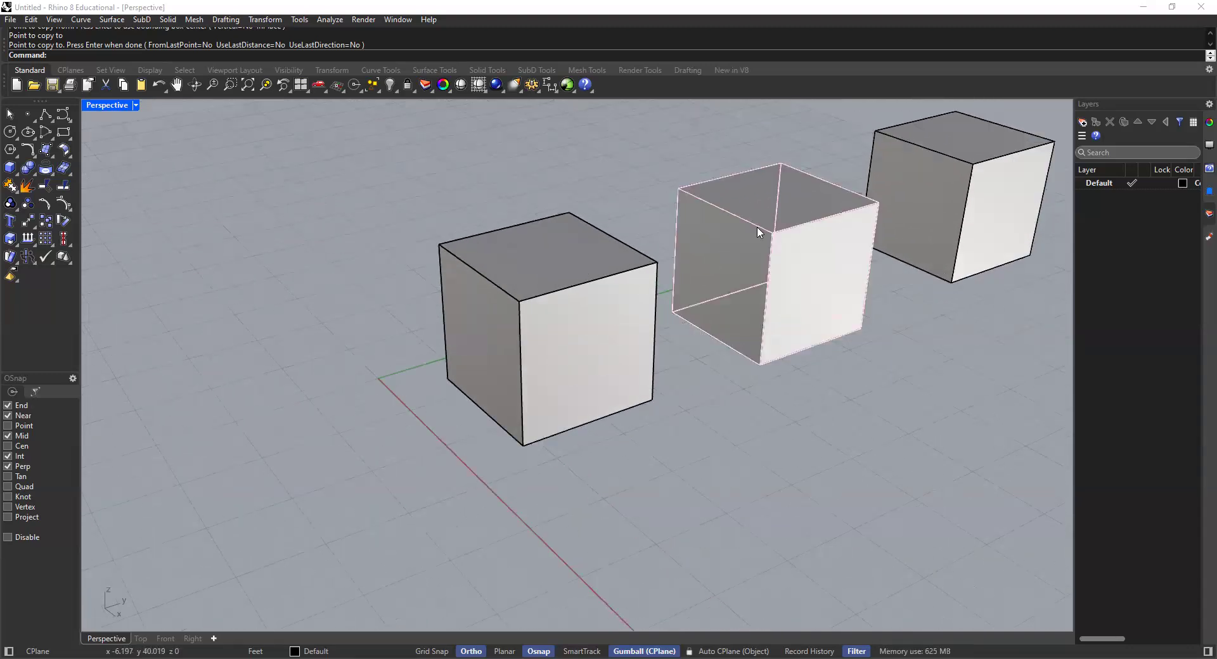
left_click(774, 261)
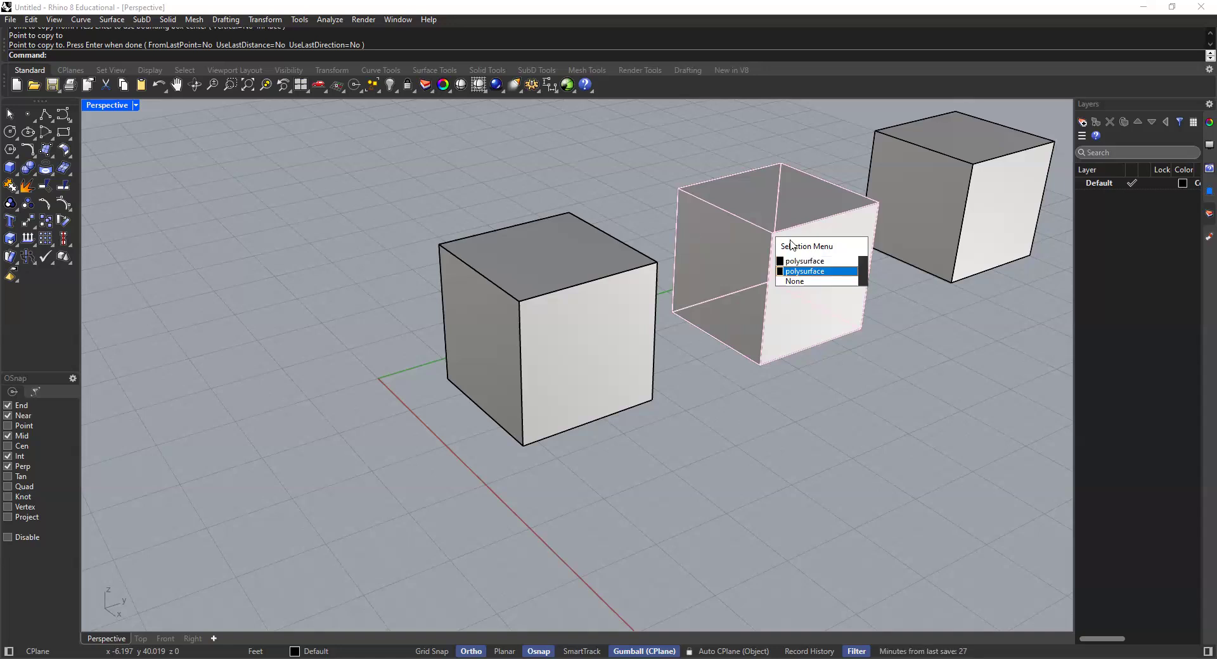
left_click(806, 248)
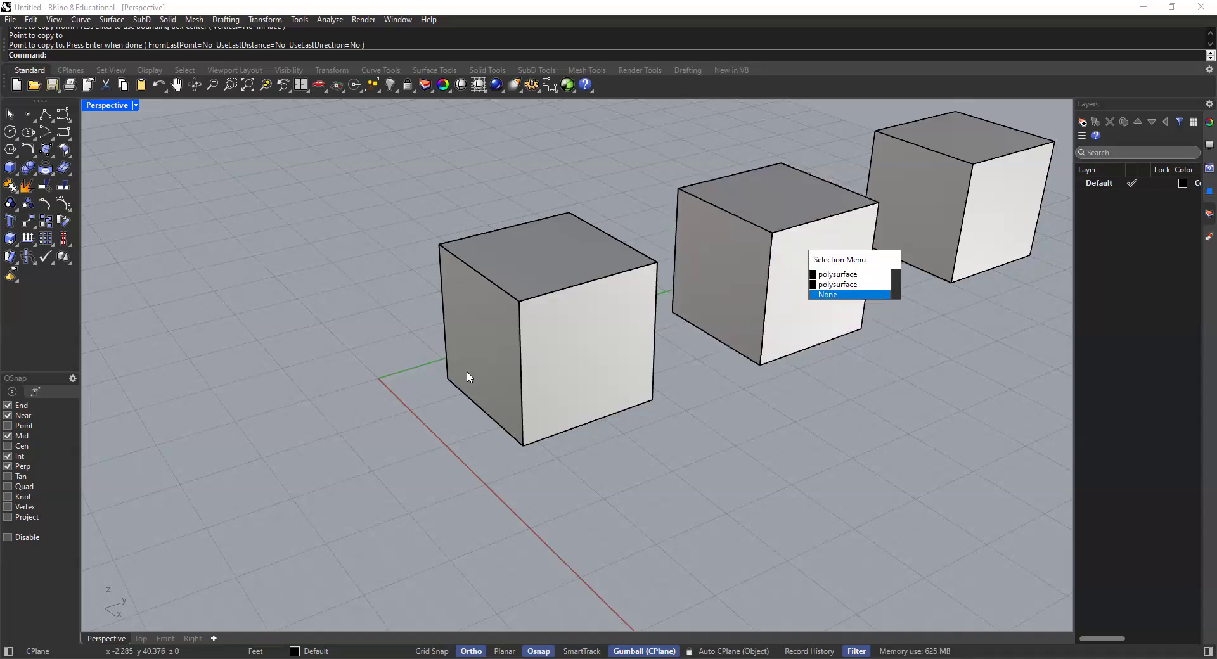
left_click(470, 399)
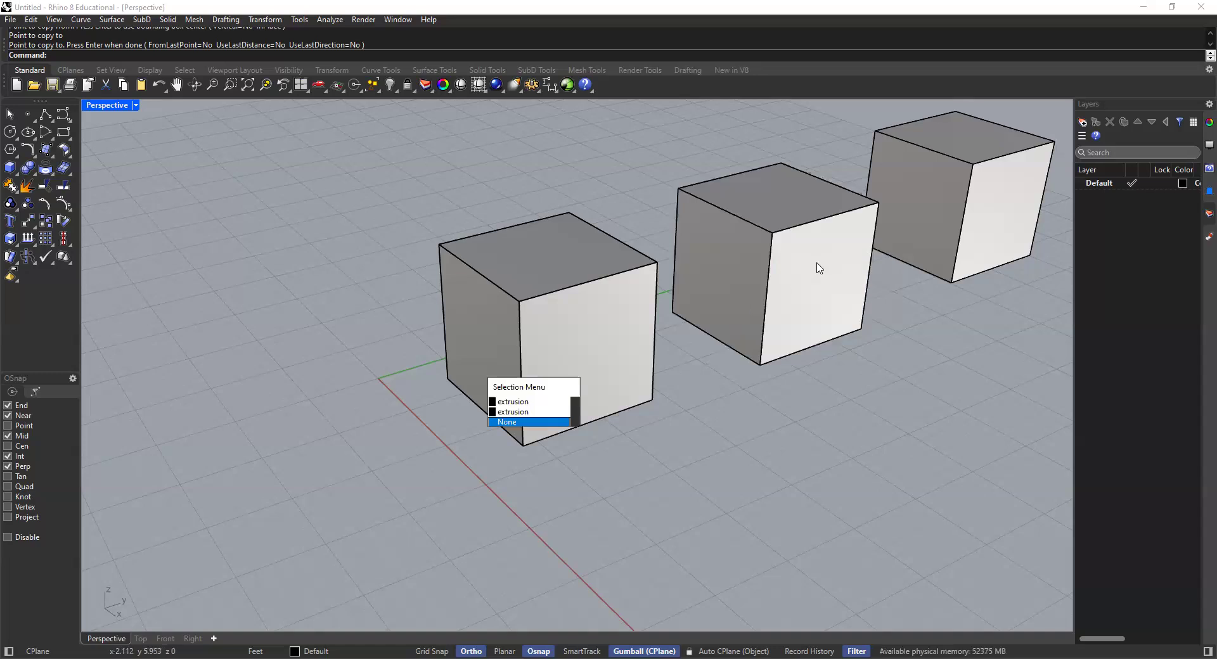
left_click(571, 272, "ctrl+shift")
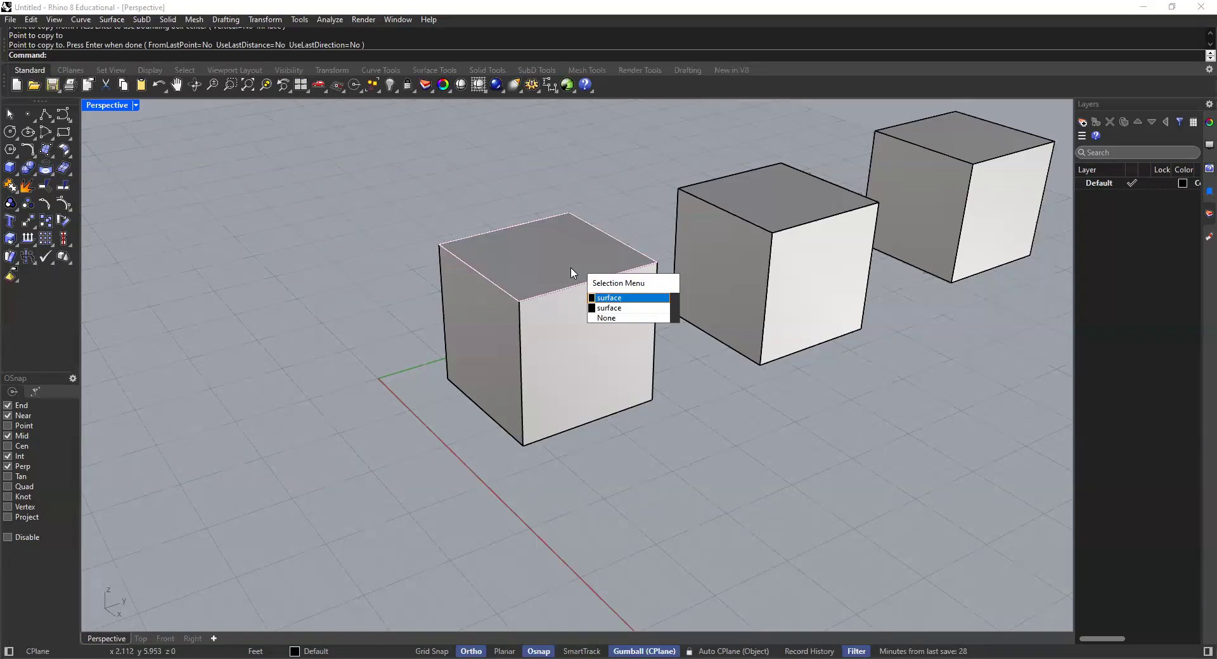
left_click(719, 255)
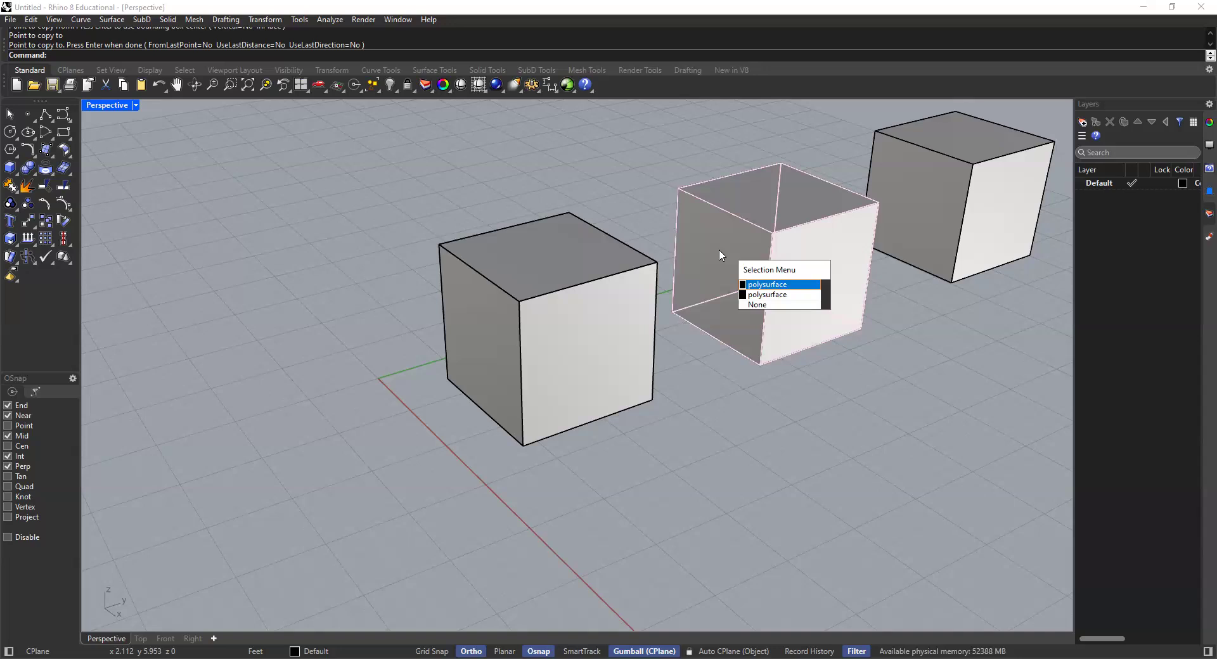
Delete one of the two overlapping polysurfaces at the middle box and select the remaining box
right_click_drag(779, 188, 653, 223, "shift")
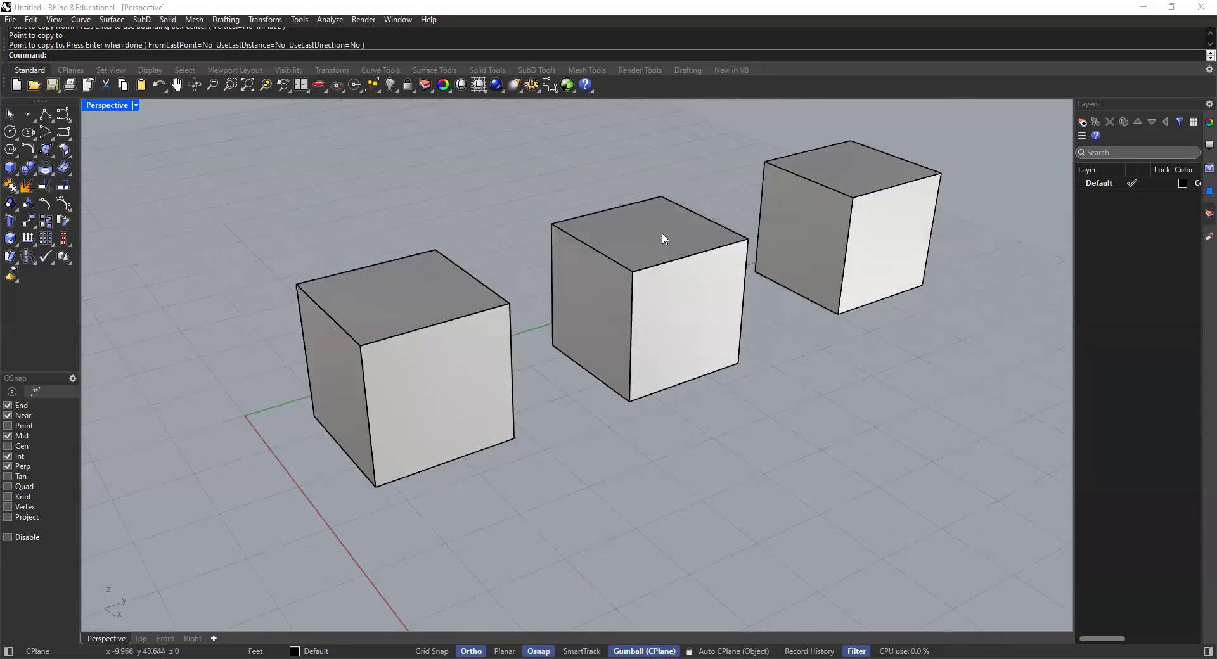
scroll(699, 264, "up", 4)
scroll(696, 272, "down", 6)
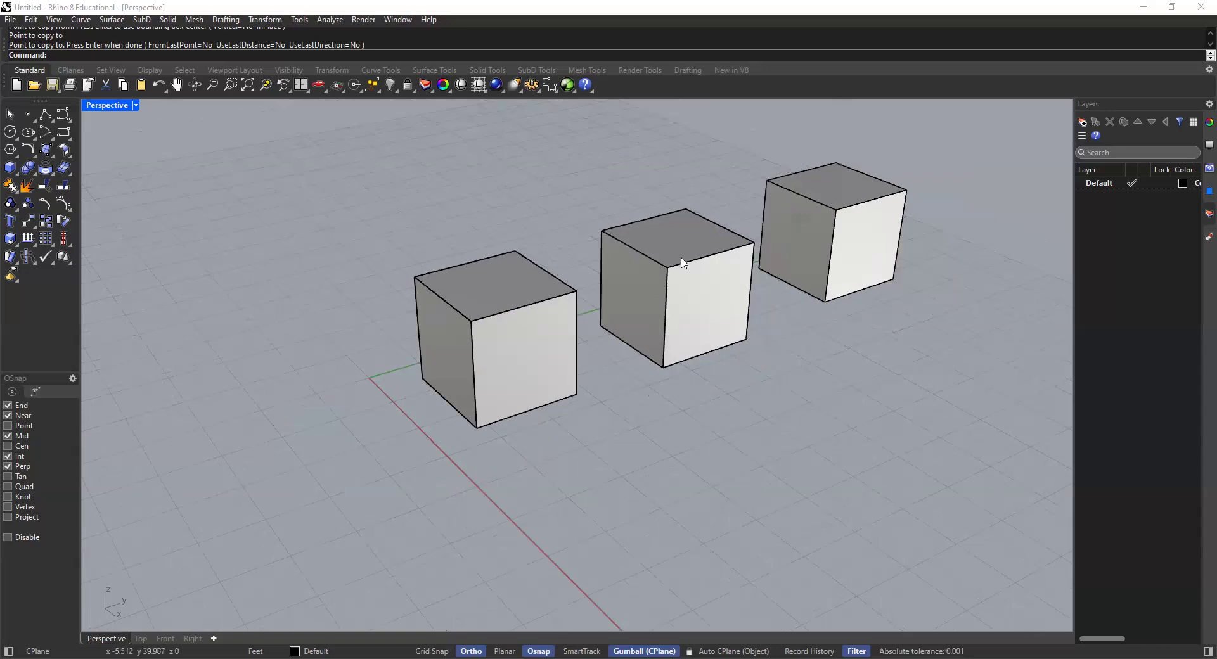
right_click_drag(683, 263, 660, 275, "shift")
left_click(657, 281)
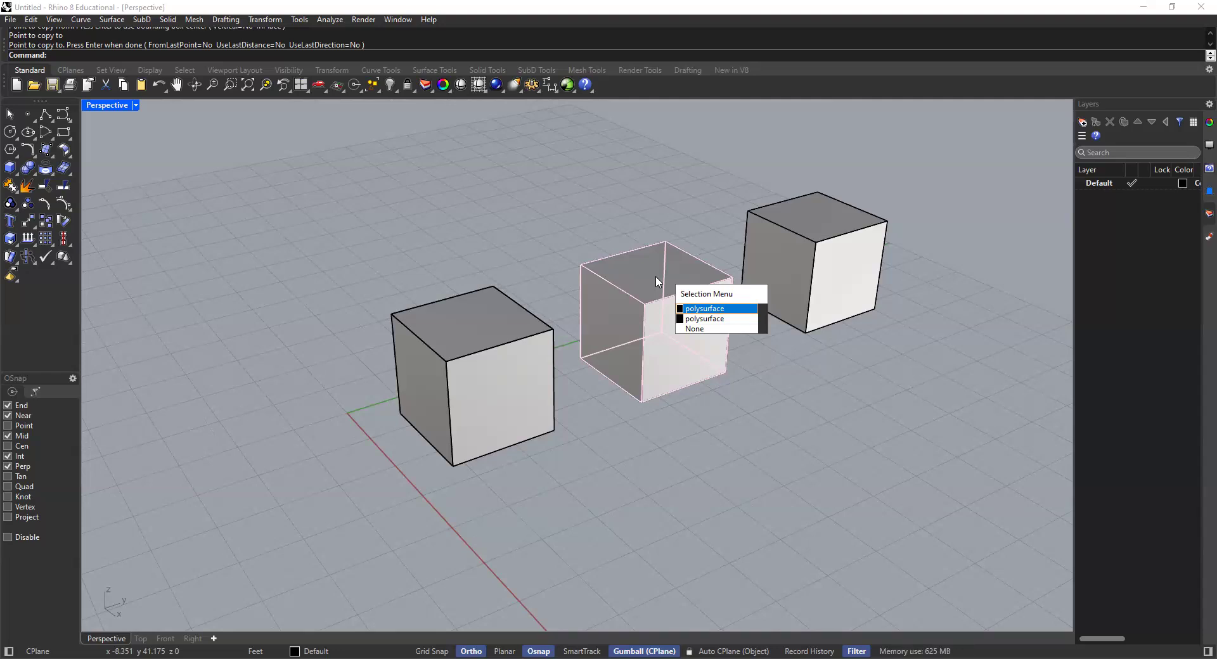
left_click(715, 309)
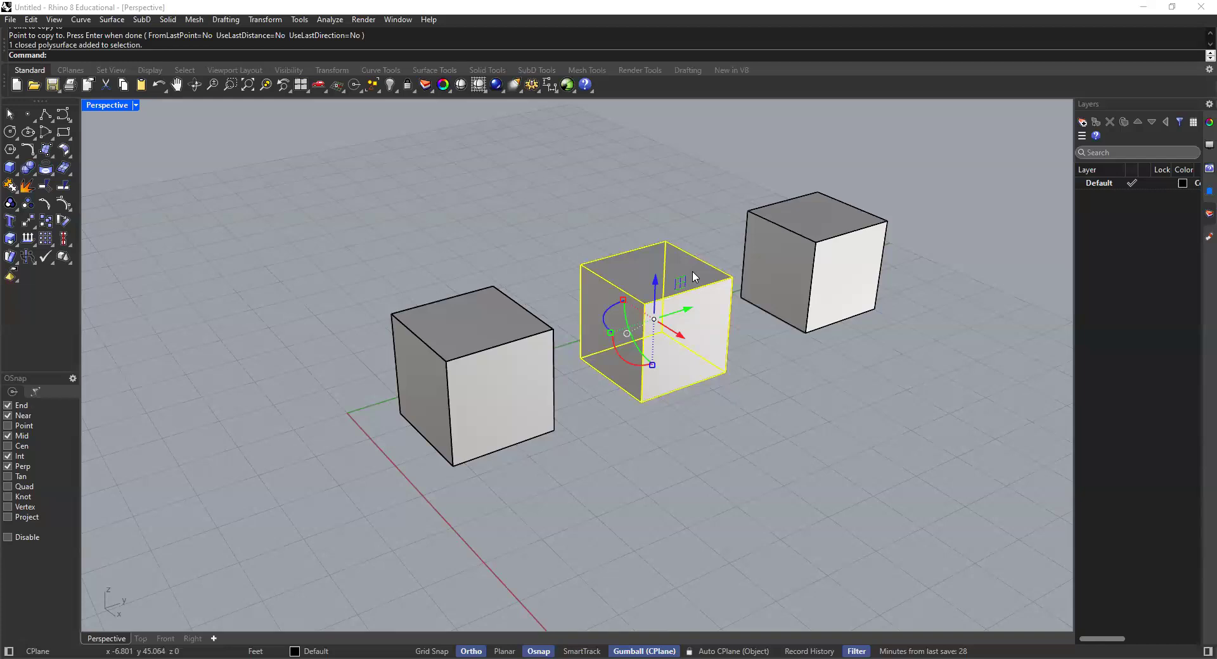
key("Delete")
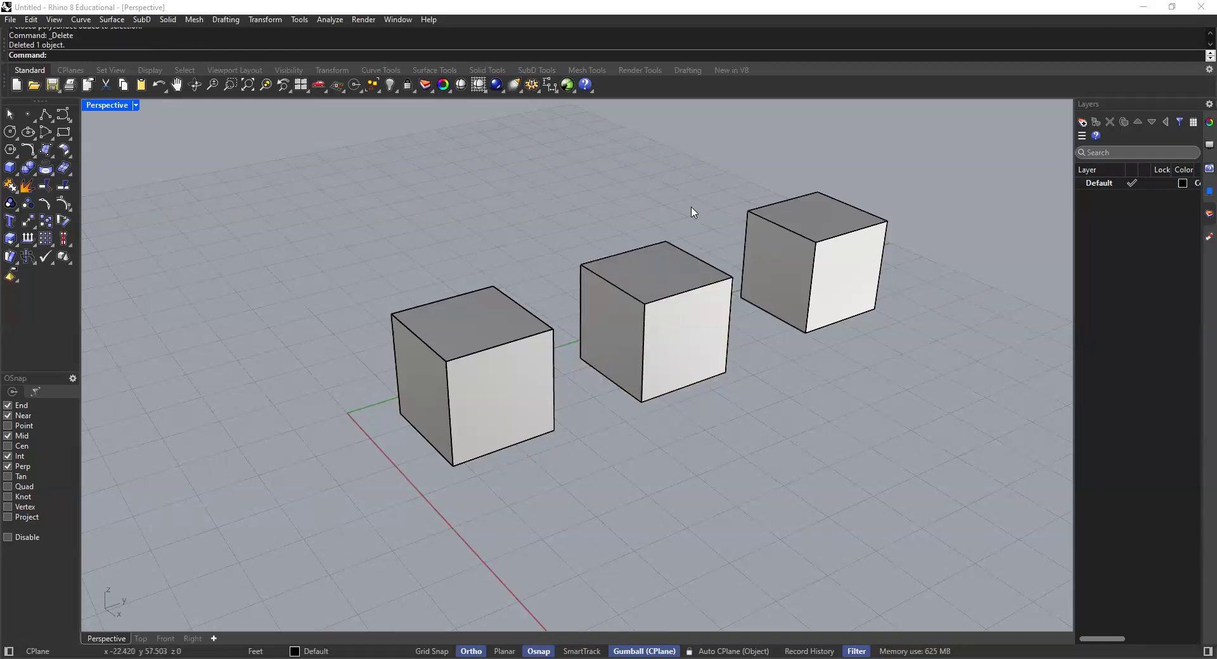
left_click(697, 265)
left_click(686, 270)
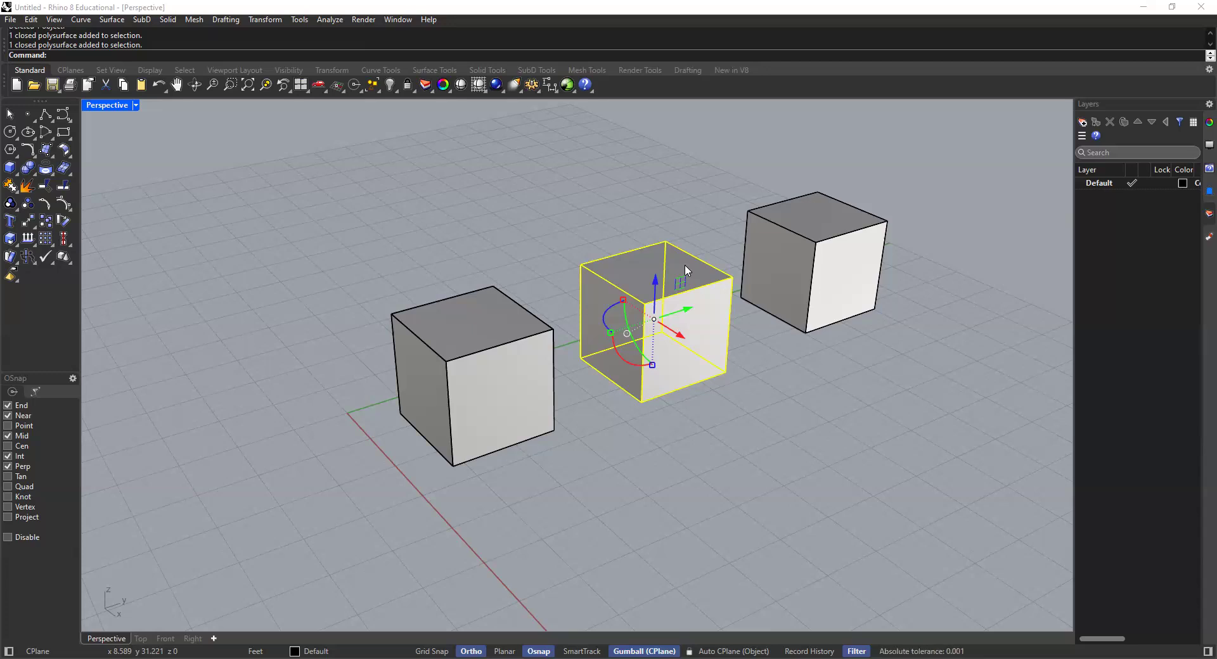
Compare selecting the middle box with the overlapping selection candidates on the first box's side face
key("Escape")
scroll(632, 311, "down", 2)
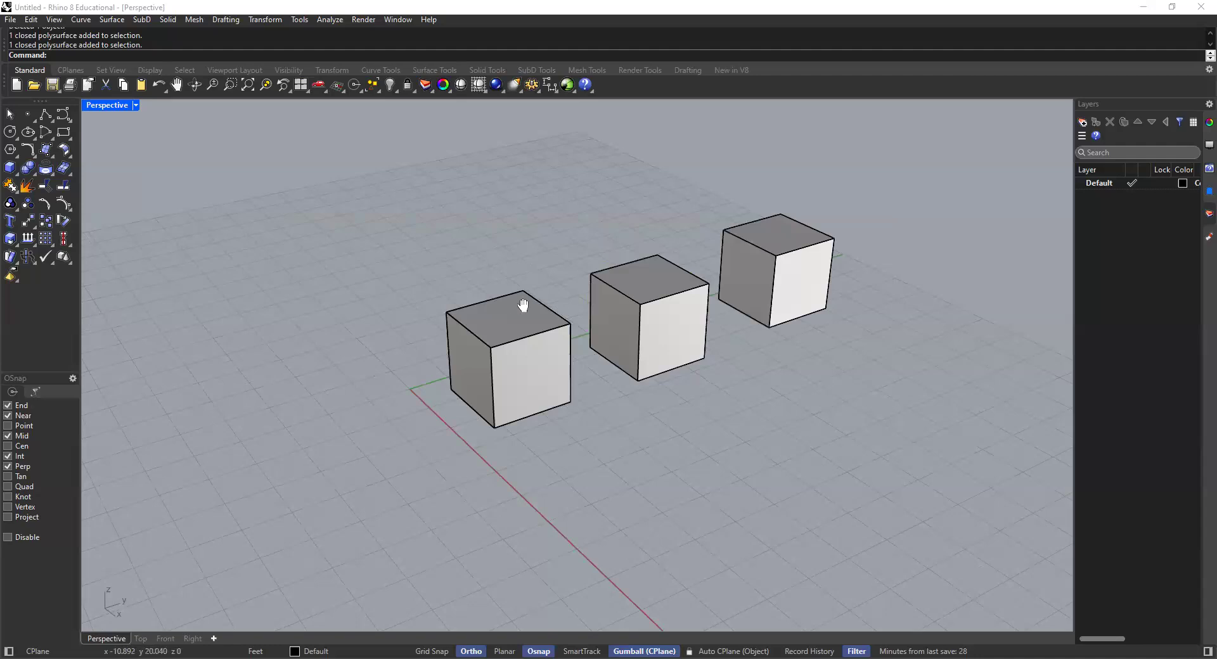
scroll(523, 305, "up", 2)
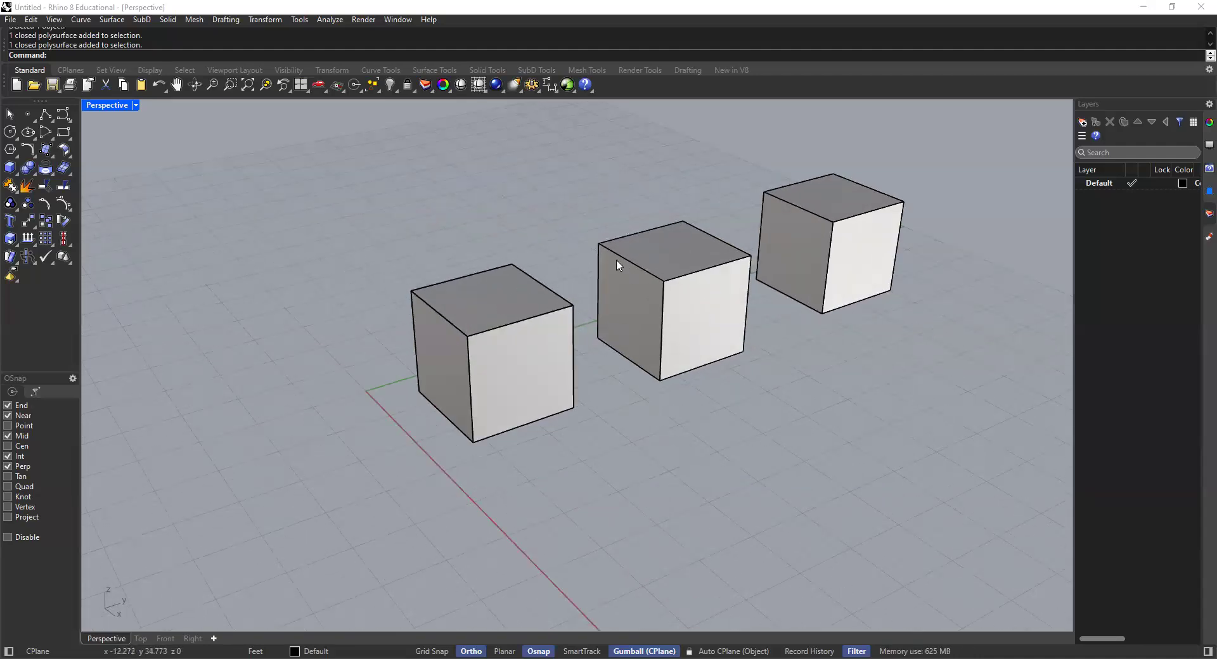
left_click(632, 277)
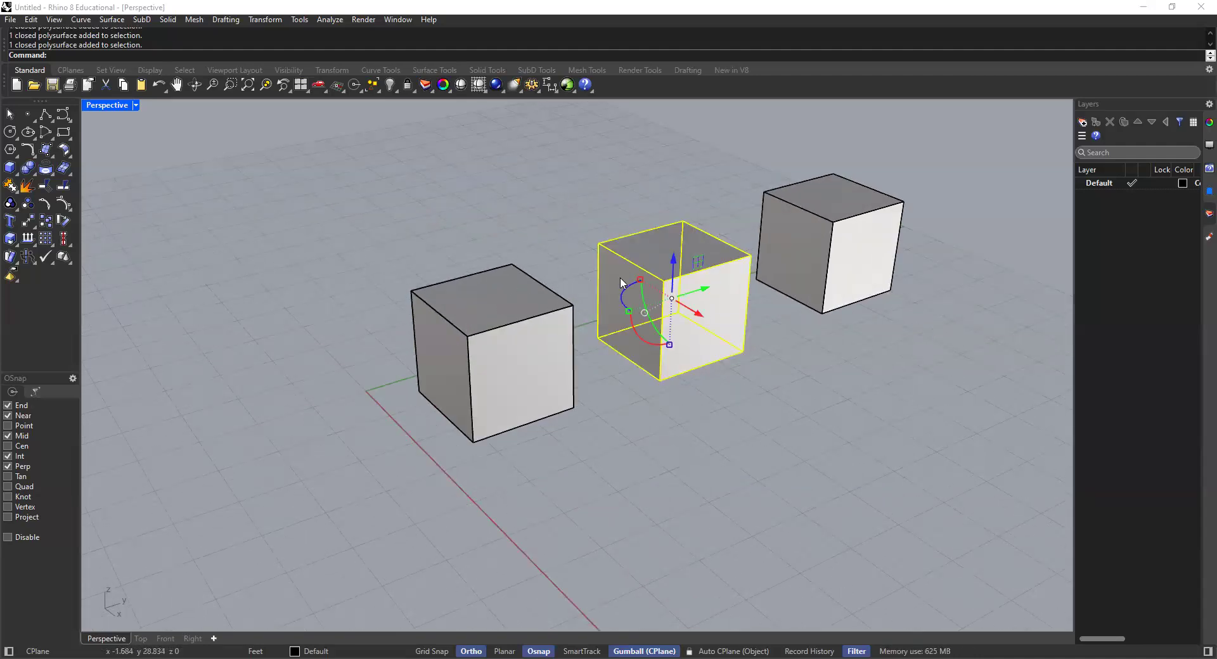
left_click(536, 257)
scroll(476, 312, "up", 2)
left_click(422, 366)
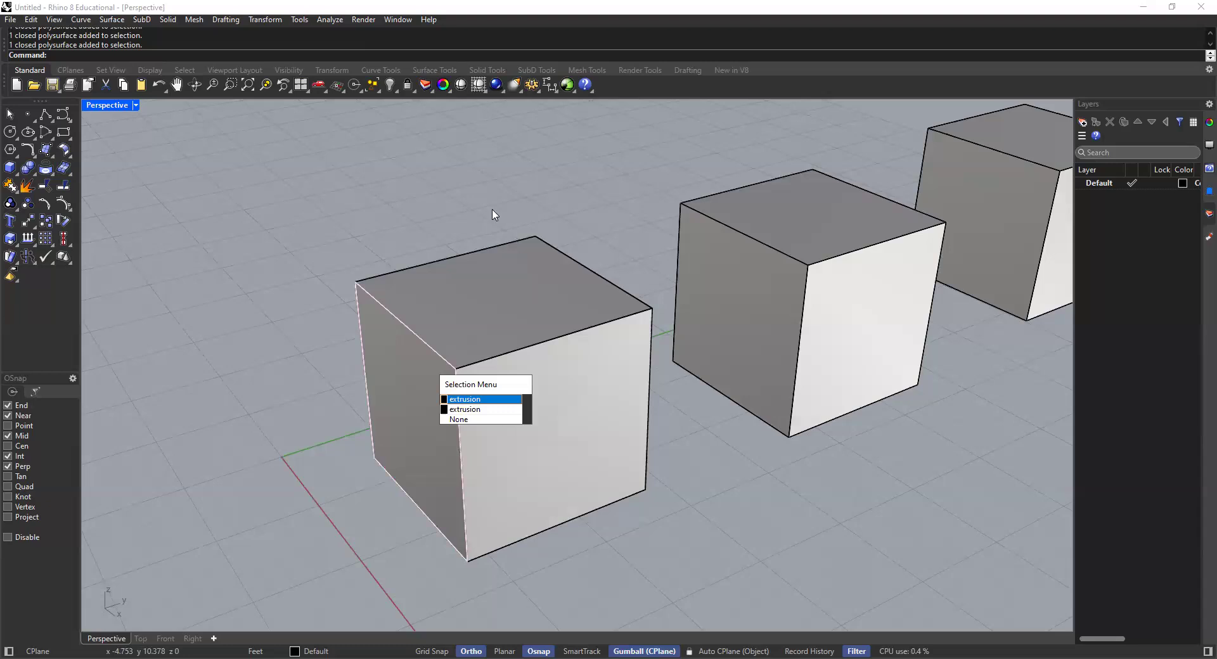
scroll(558, 260, "down", 2)
left_click(654, 277)
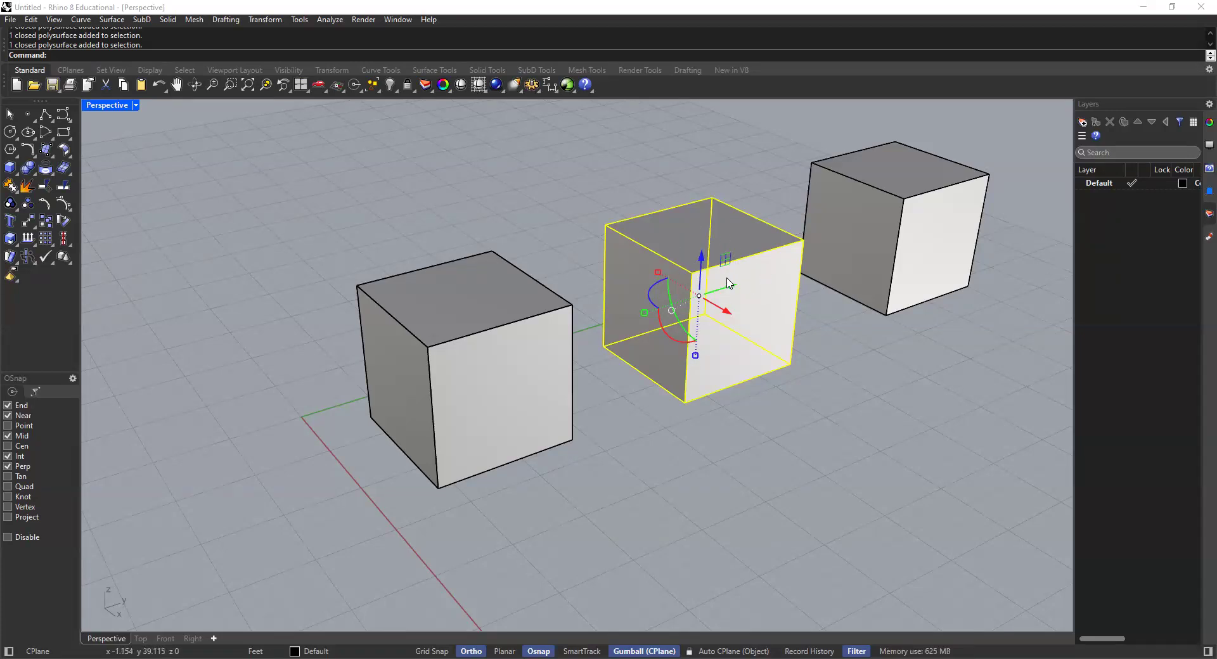
left_click(559, 203)
left_click(660, 277)
left_click(536, 165)
Copy the middle box to an open spot in front of the row, near the red axis
left_click(672, 258)
scroll(679, 263, "down", 3)
right_click_drag(707, 308, 615, 333)
type("copy")
key("Return")
left_click(636, 347)
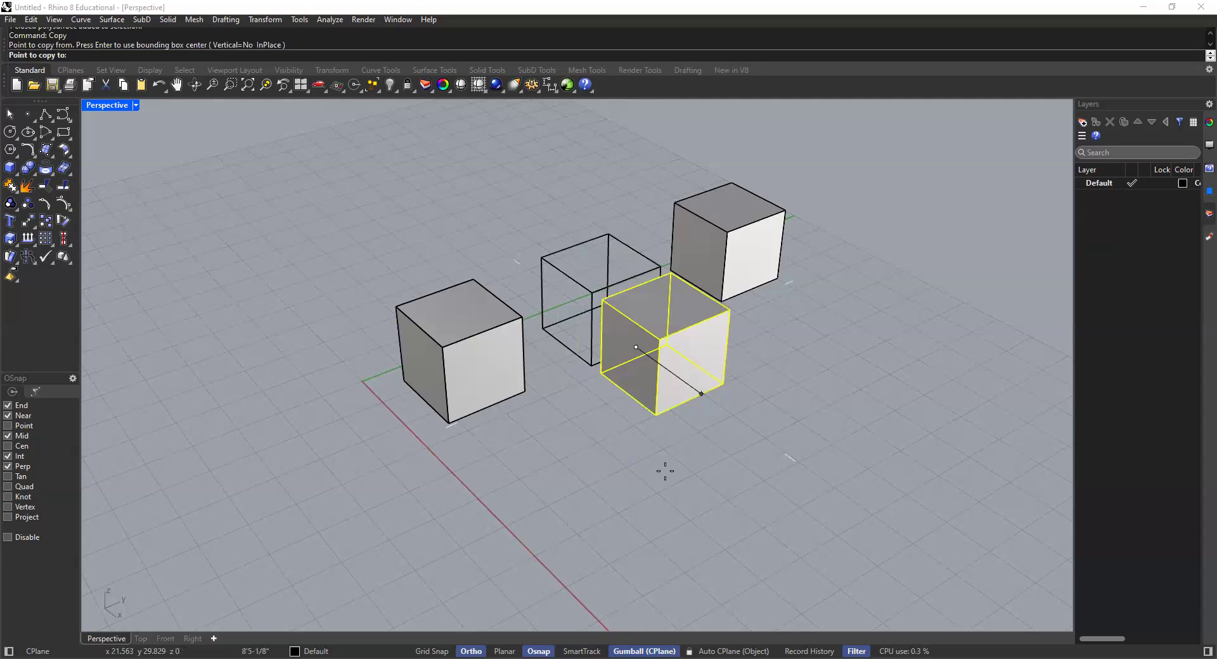
left_click(626, 540)
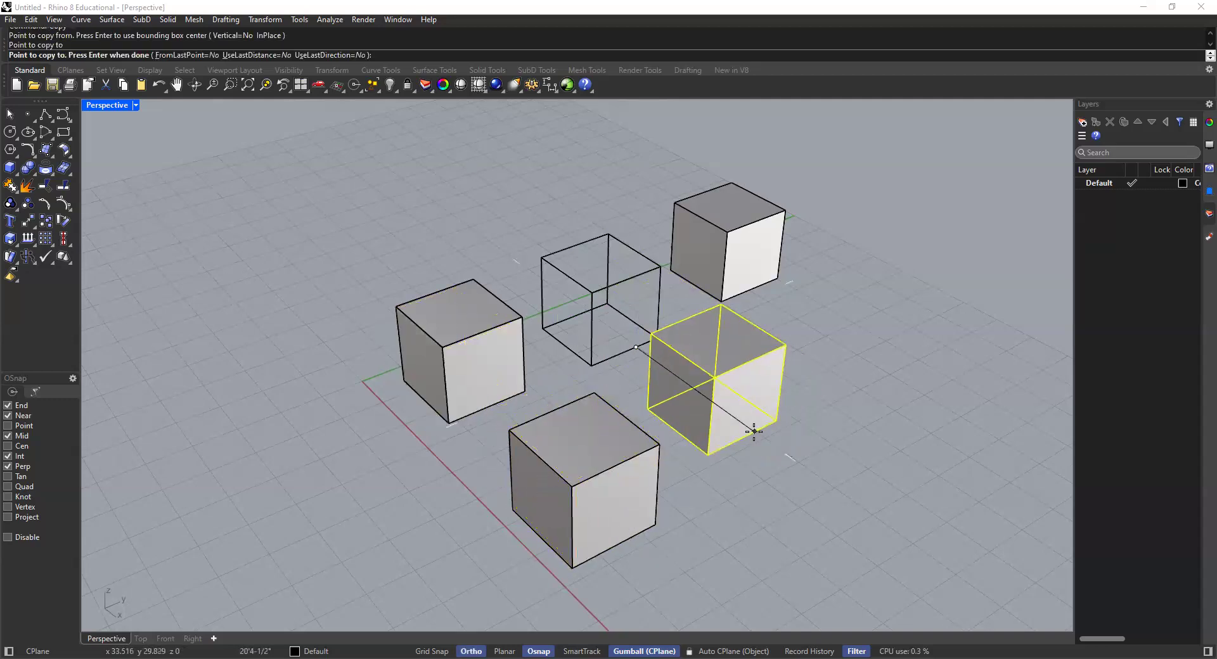
key("Return")
Check how the middle box, the first box and the new copy each respond to selection
left_click(628, 318)
right_click_drag(683, 370, 602, 380)
left_click(601, 380)
right_click_drag(679, 345, 454, 227)
left_click(421, 190)
left_click(353, 307)
right_click_drag(466, 307, 584, 329, "shift")
left_click(584, 329)
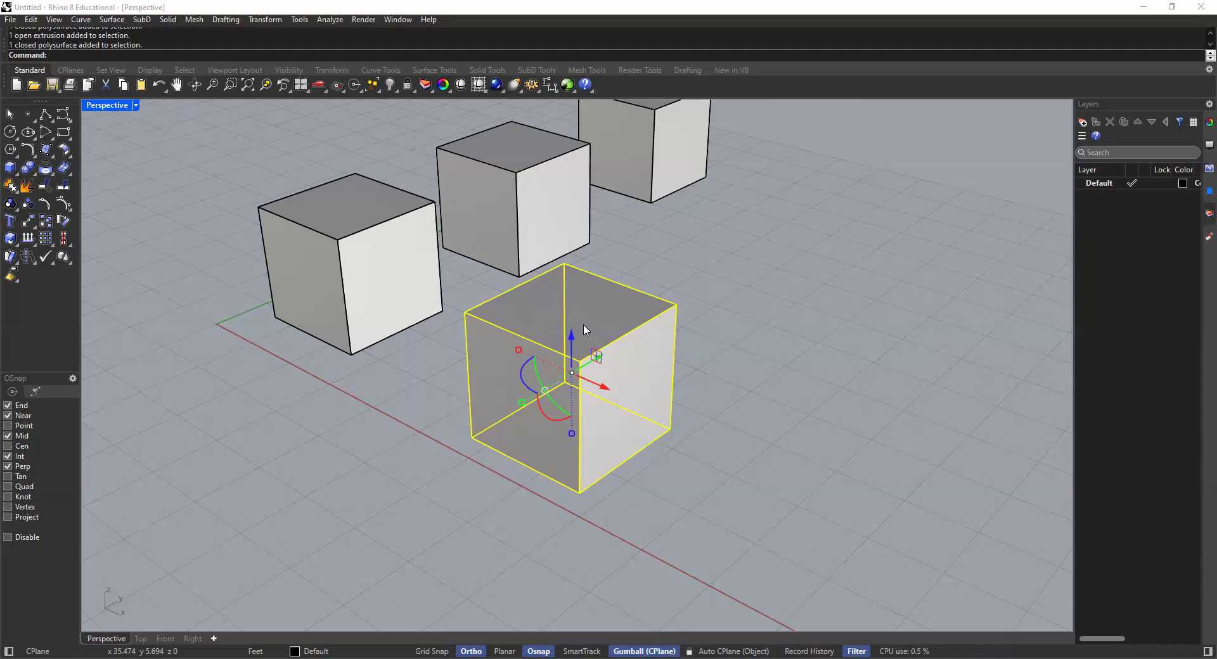
left_click(688, 222)
Explode the copied box in front of the row into separate surfaces
left_click(621, 293)
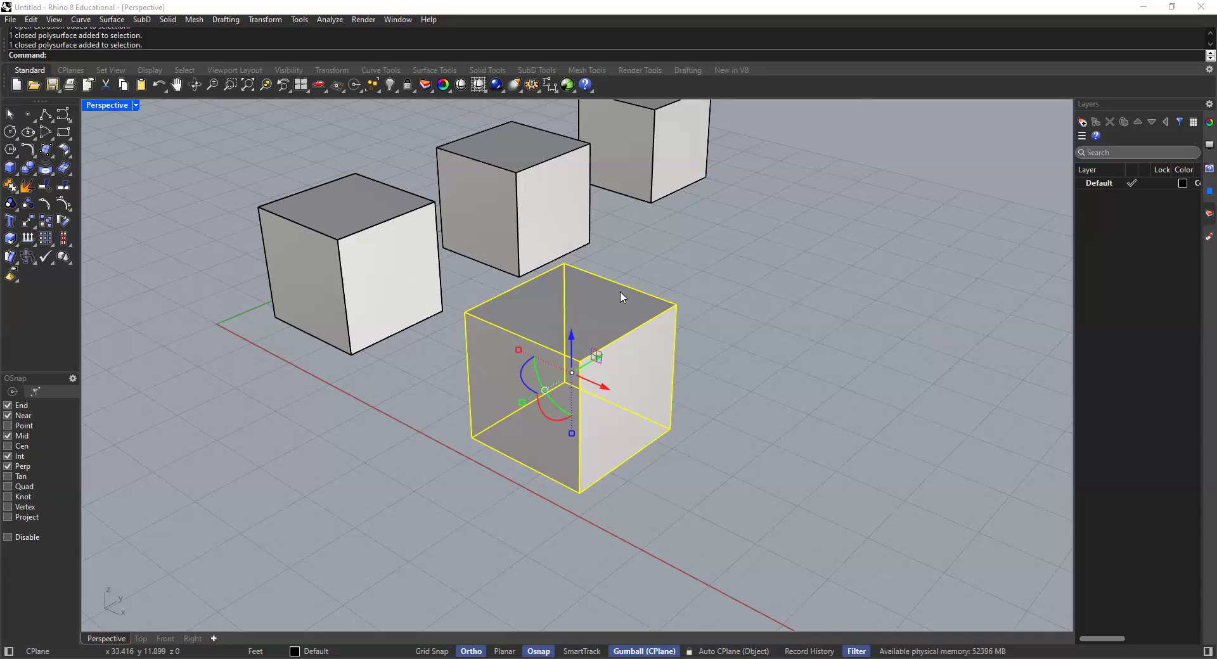
type("Explode")
key("Return")
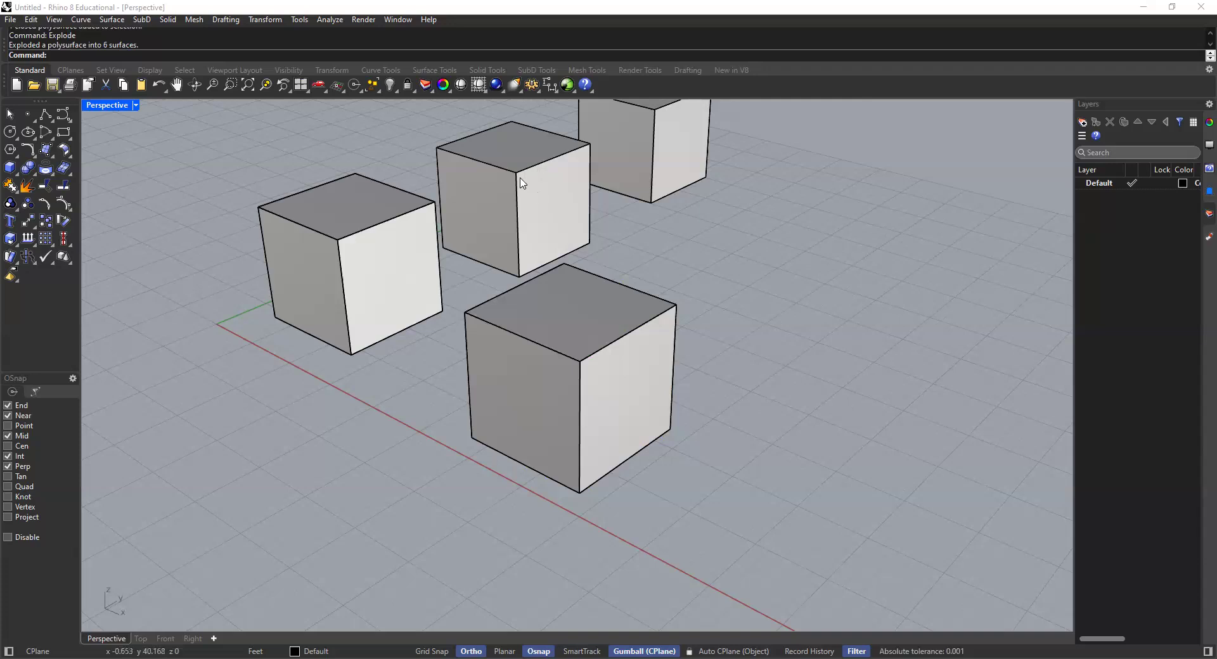
Select the exploded box's top and side faces one by one to examine them as separate surfaces
left_click(508, 161)
left_click(581, 307)
left_click(544, 397)
left_click(598, 401)
left_click(577, 337)
left_click(572, 376)
left_click(593, 386)
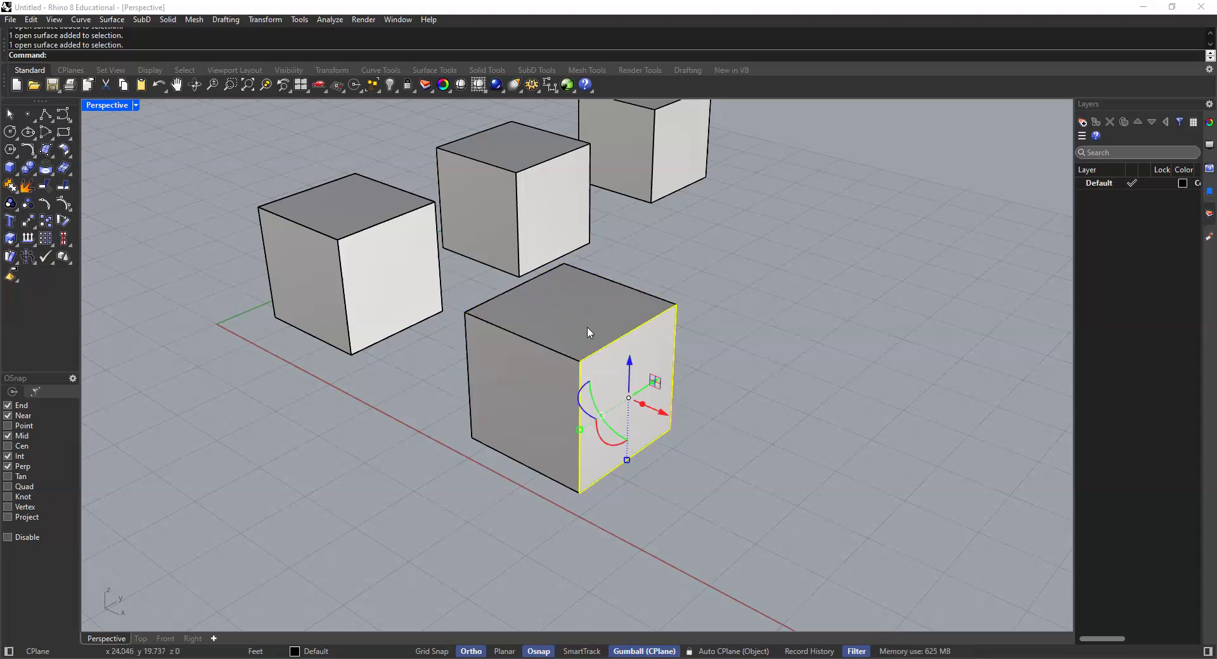
left_click(589, 332)
left_click(609, 374)
left_click(574, 385)
left_click(588, 303)
left_click(616, 371)
left_click(560, 387)
left_click(592, 384)
left_click(579, 333)
left_click(558, 373)
left_click(623, 264)
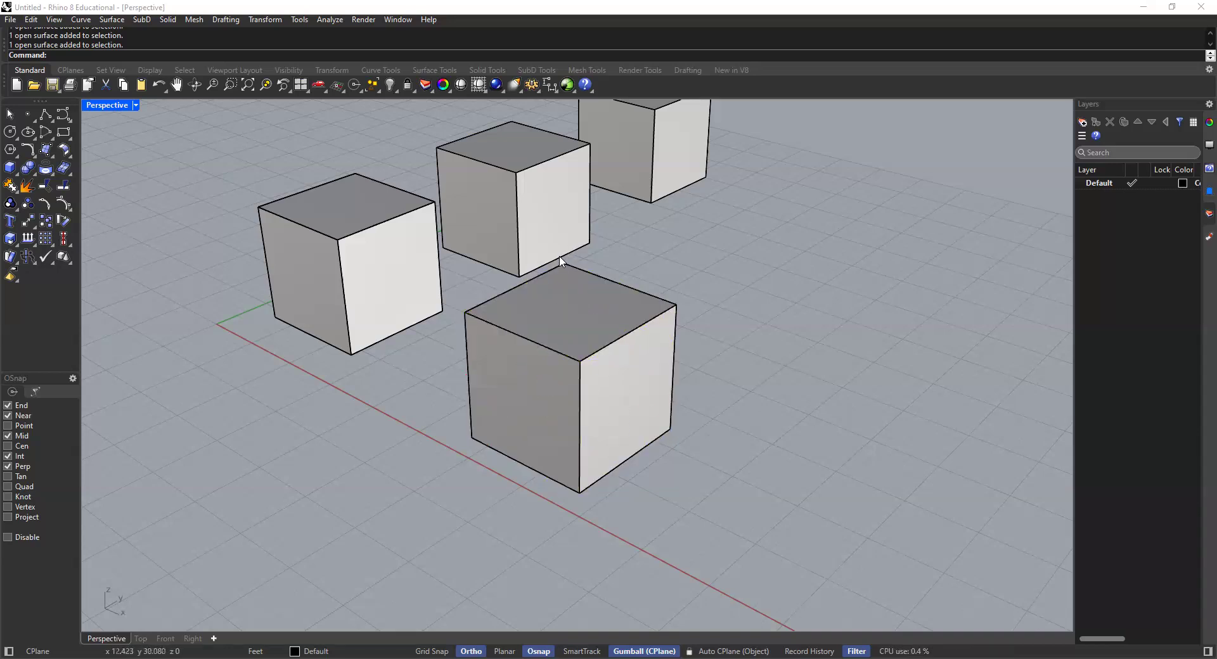
left_click(573, 324)
left_click(658, 265)
left_click(609, 325)
left_click(618, 393)
left_click(566, 394)
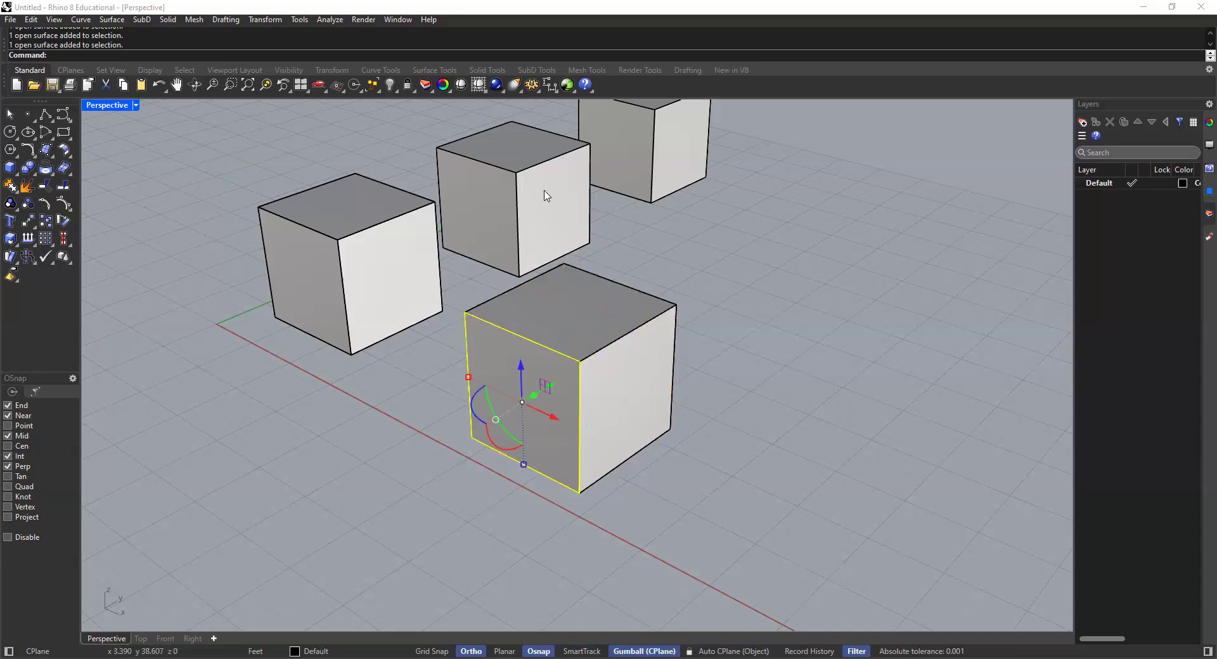
Compare selecting the middle box as a whole with the selection candidates on the first box's top face
left_click(647, 236)
scroll(590, 196, "up", 3)
right_click_drag(589, 196, 514, 214)
left_click(511, 213)
scroll(595, 296, "down", 2)
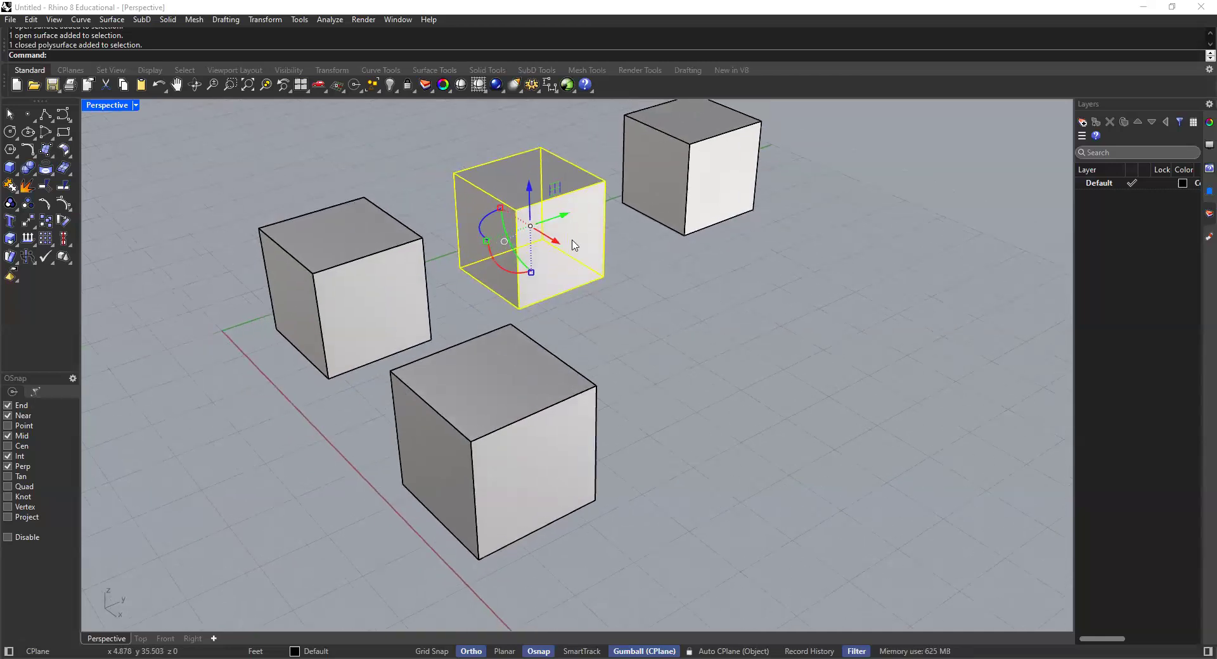
left_click(499, 132)
left_click(525, 180)
left_click(414, 195)
left_click(337, 223)
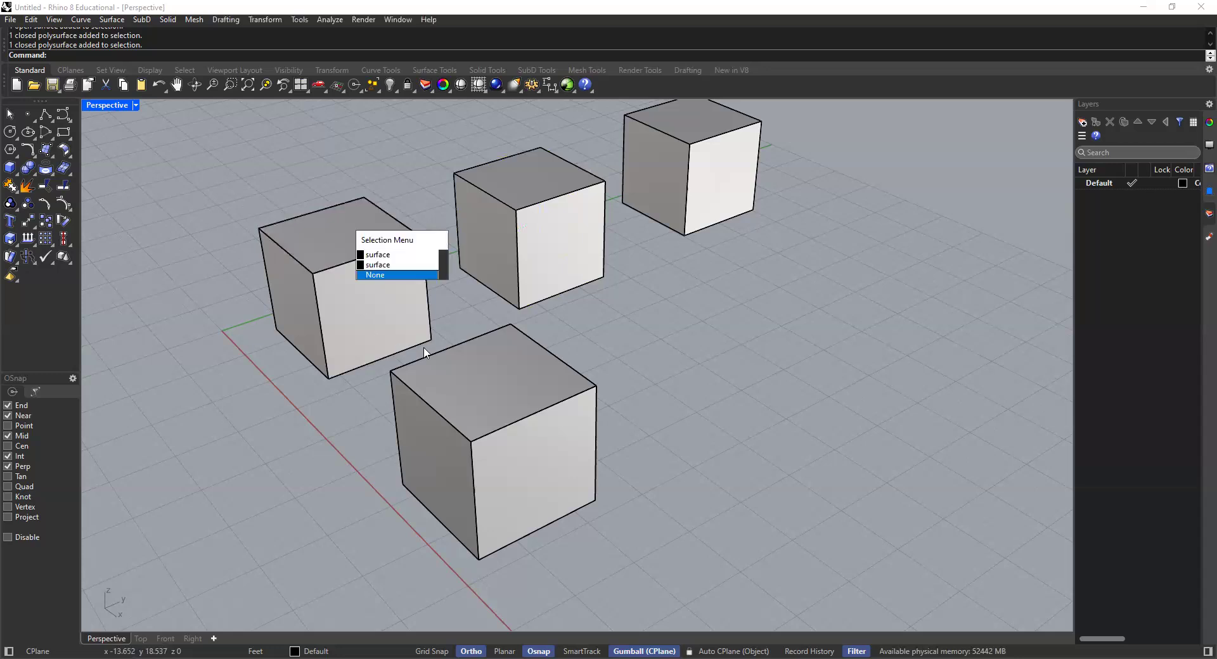
Delete the top surface of the exploded box, and undo the deletion
key("Delete")
right_click_drag(519, 380, 400, 343)
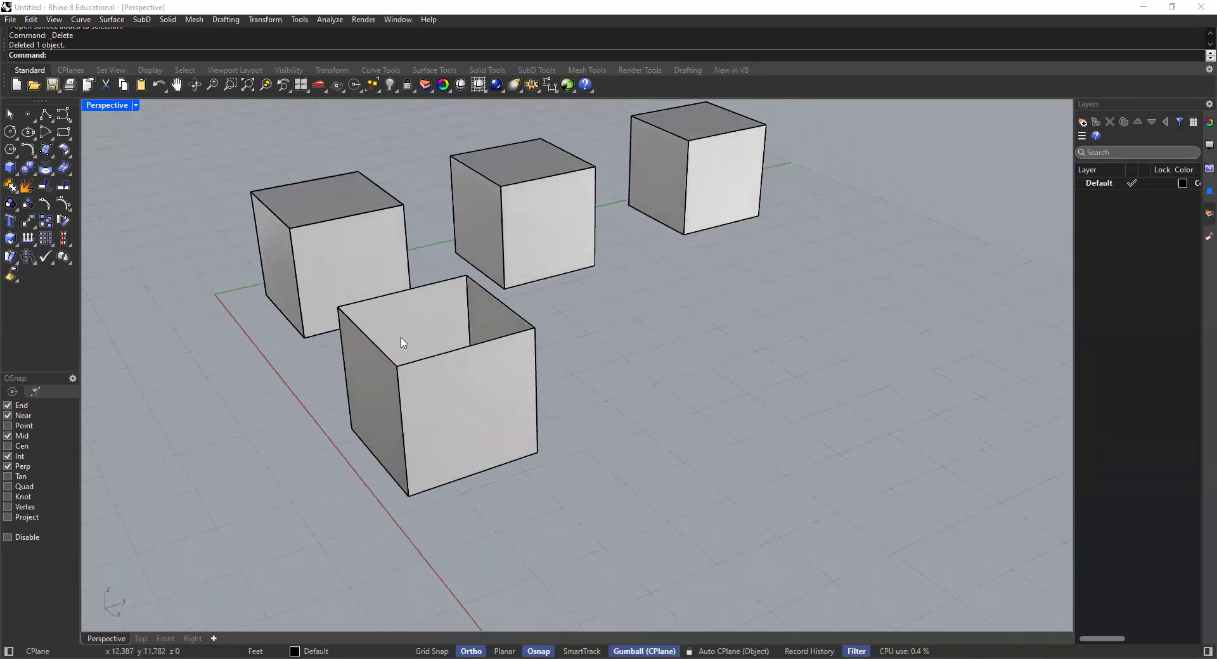
key("ctrl+z")
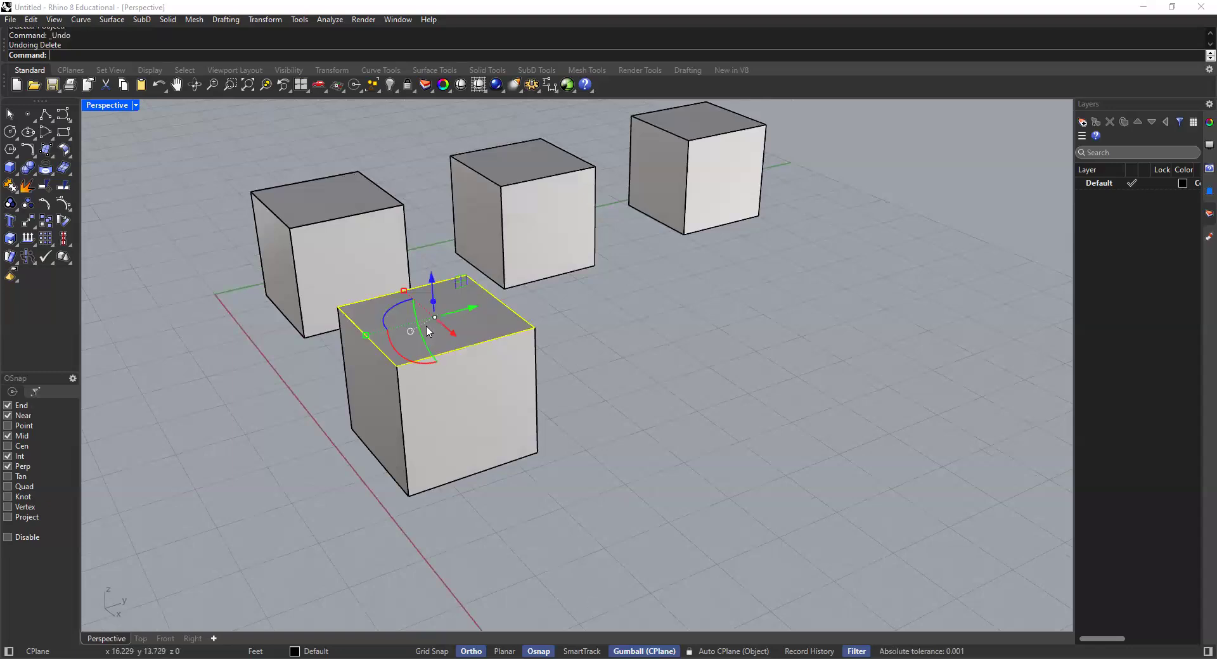
Compare the exploded box's individually selectable faces with the middle box, which is a single polysurface
left_click(403, 167)
right_click_drag(452, 336, 579, 218, "shift")
scroll(468, 353, "down", 5)
left_click(379, 379, "ctrl+shift")
left_click(593, 193)
key("Escape")
scroll(610, 257, "up", 2)
right_click_drag(610, 257, 583, 260, "shift")
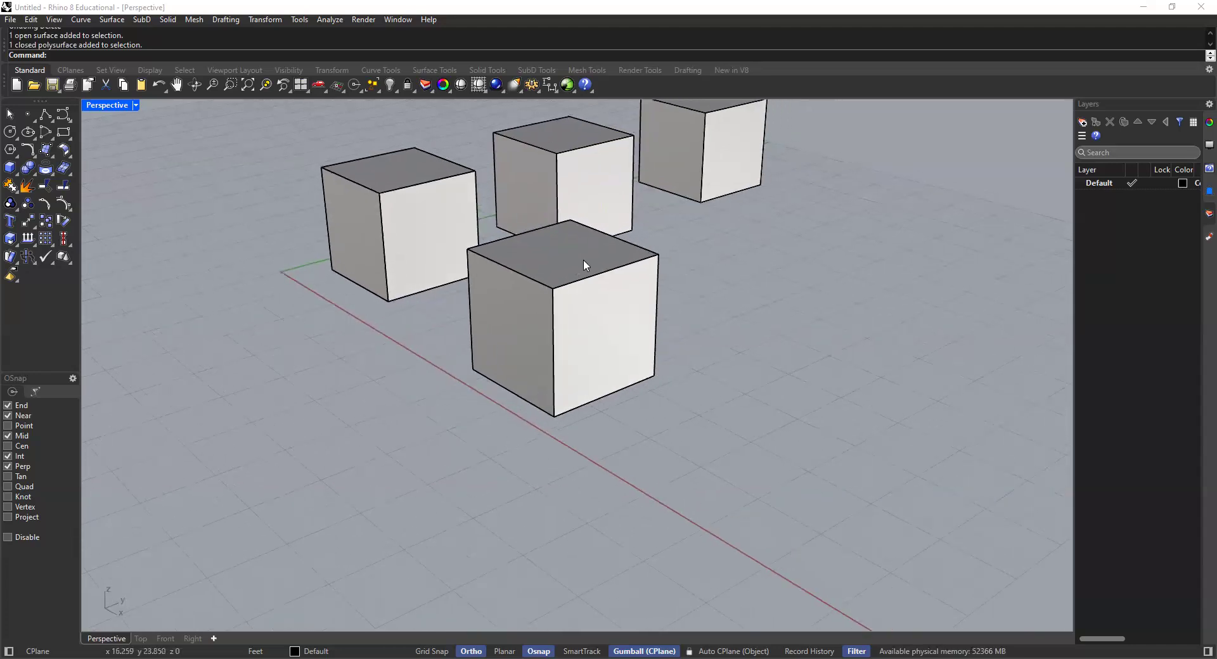
left_click(559, 252, "ctrl+shift")
left_click(578, 303, "ctrl+shift")
left_click(510, 323, "ctrl+shift")
left_click(575, 260, "ctrl+shift")
left_click(594, 324, "ctrl+shift")
left_click(576, 184)
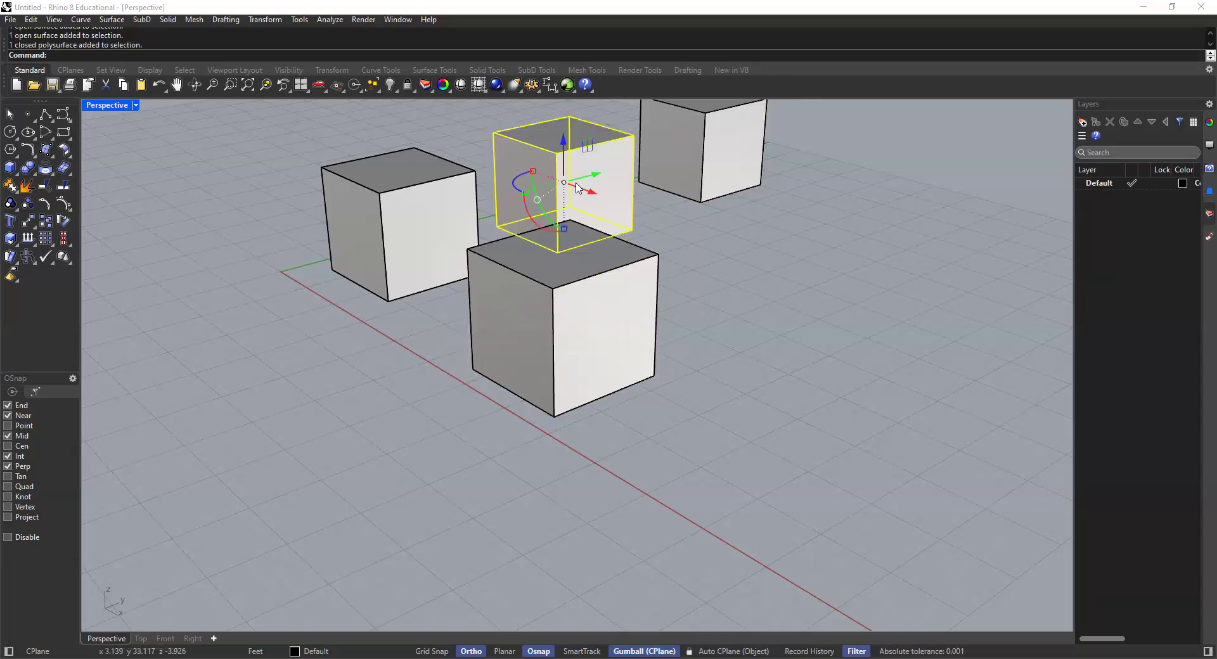
right_click_drag(579, 261, 593, 266)
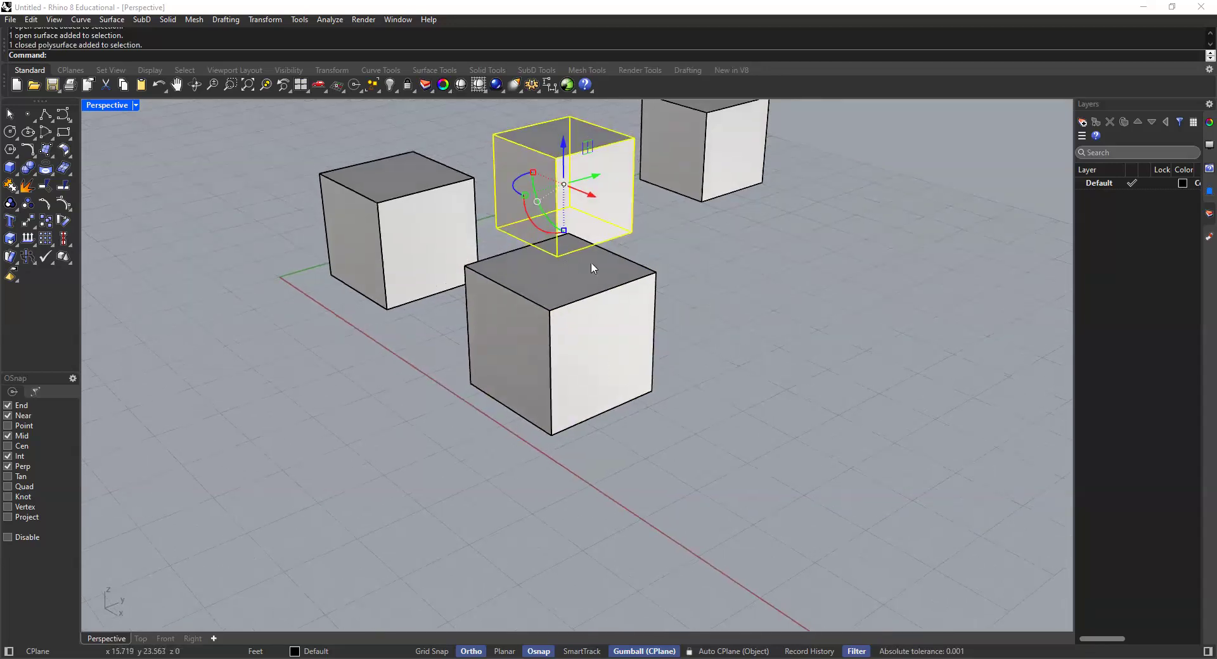
key("Escape")
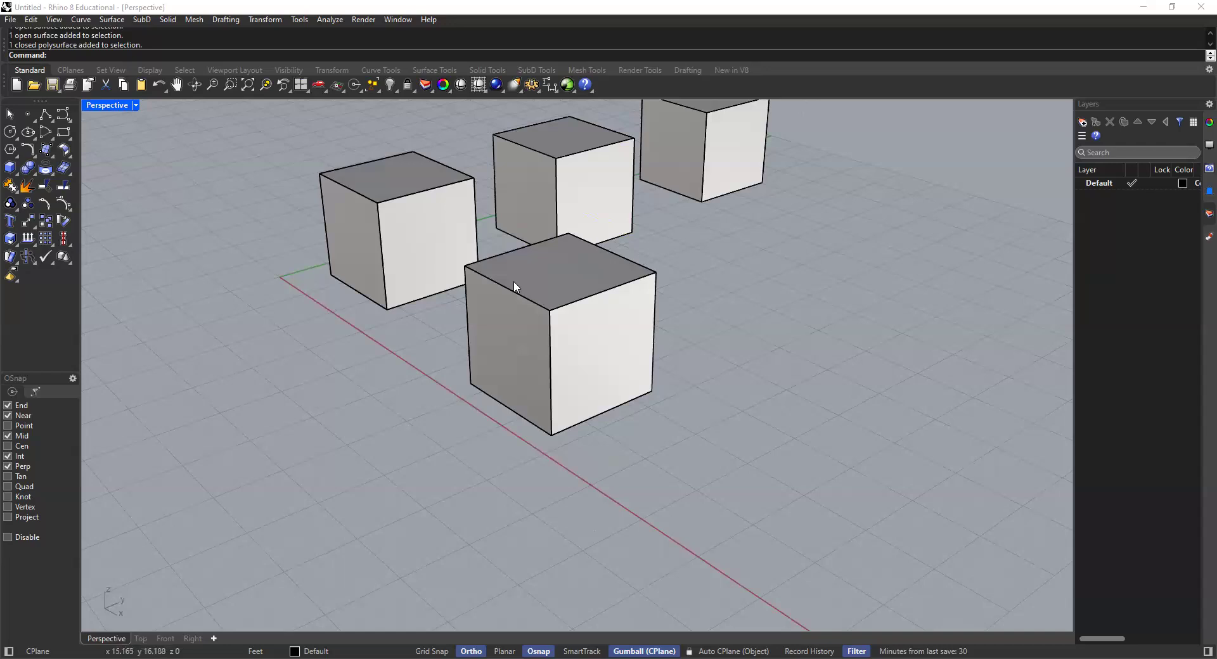
Select all surfaces of the exploded box, combine them with Boolean Union, and check the result by selecting it
right_click_drag(513, 288, 563, 314, "shift")
scroll(501, 275, "down", 5)
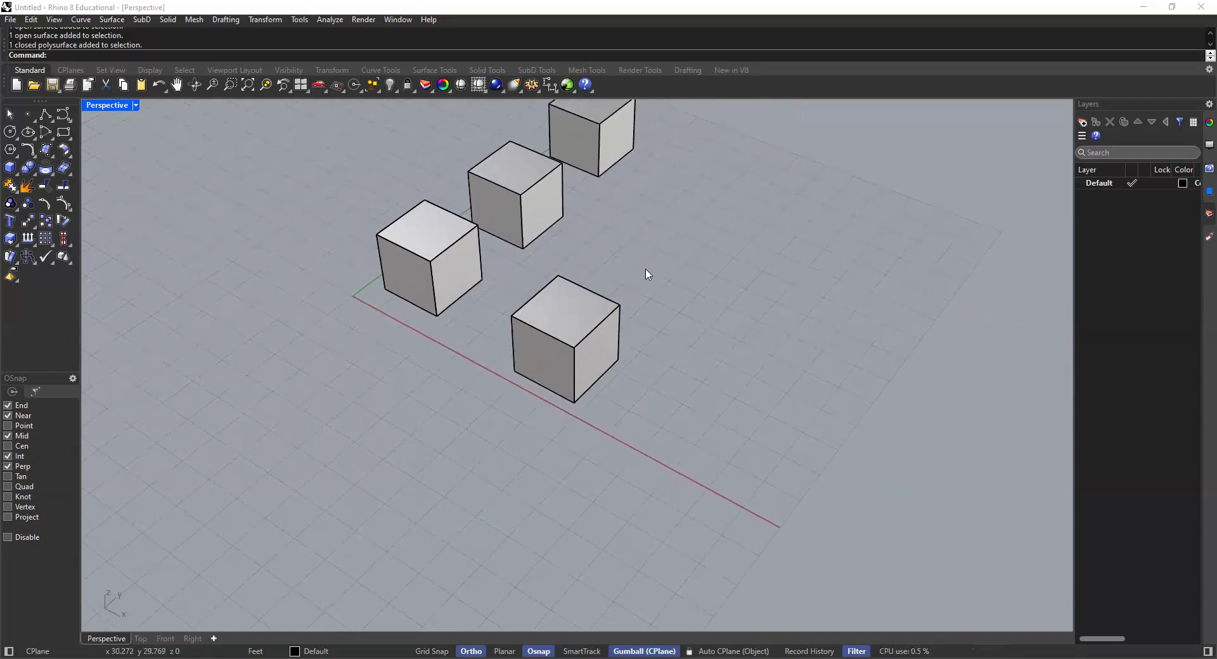
scroll(566, 328, "up", 4)
left_click(569, 324, "ctrl+shift")
left_click(557, 391, "ctrl+shift")
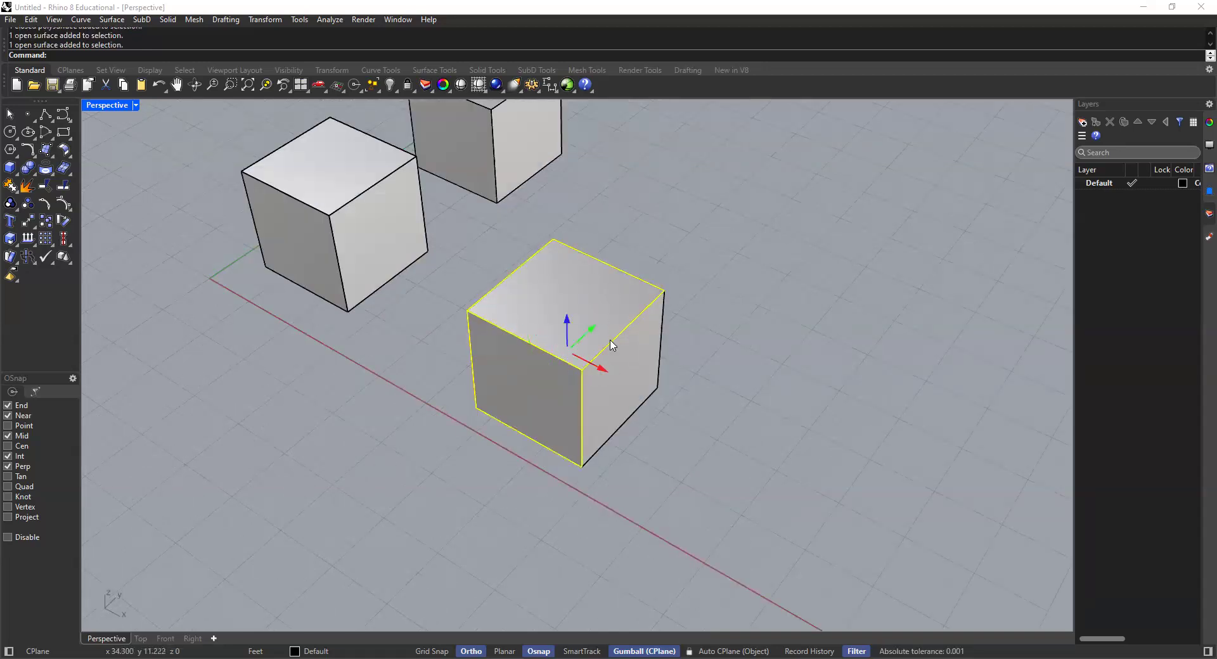
right_click_drag(639, 358, 380, 284)
left_click(435, 155, "shift")
scroll(374, 189, "down", 5)
right_click_drag(376, 191, 521, 334, "shift")
scroll(473, 362, "up", 8)
scroll(733, 300, "down", 6)
scroll(588, 339, "up", 8)
scroll(540, 334, "down", 5)
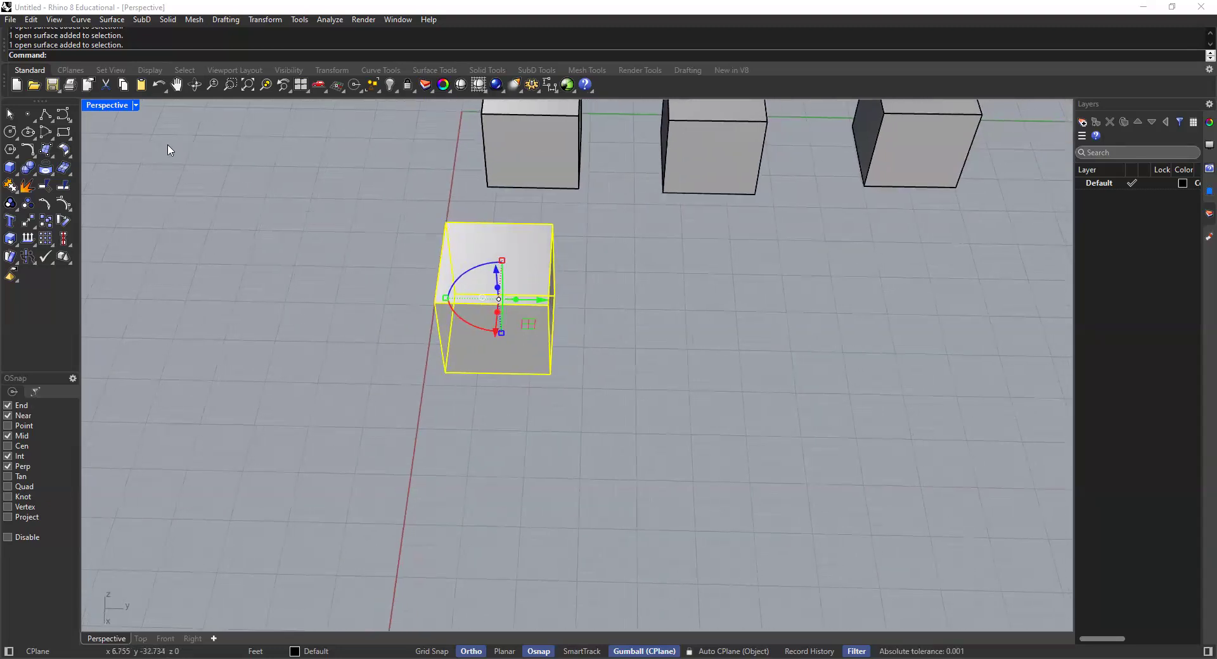
left_click(30, 165)
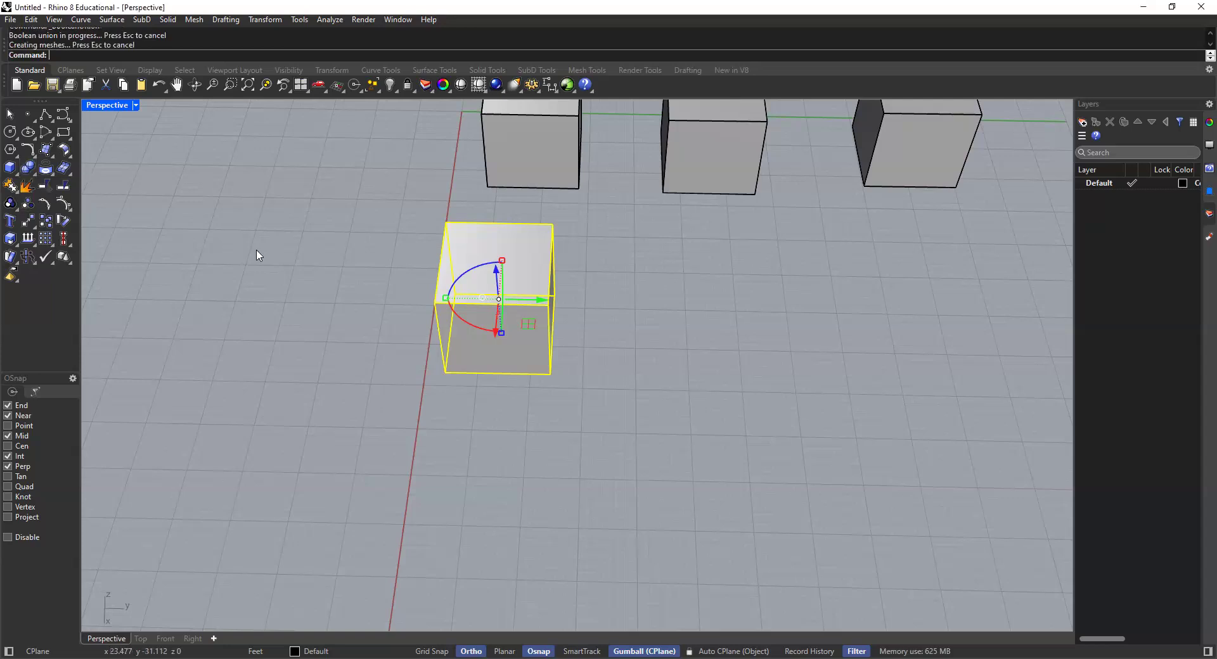
left_click(345, 220)
left_click(498, 264)
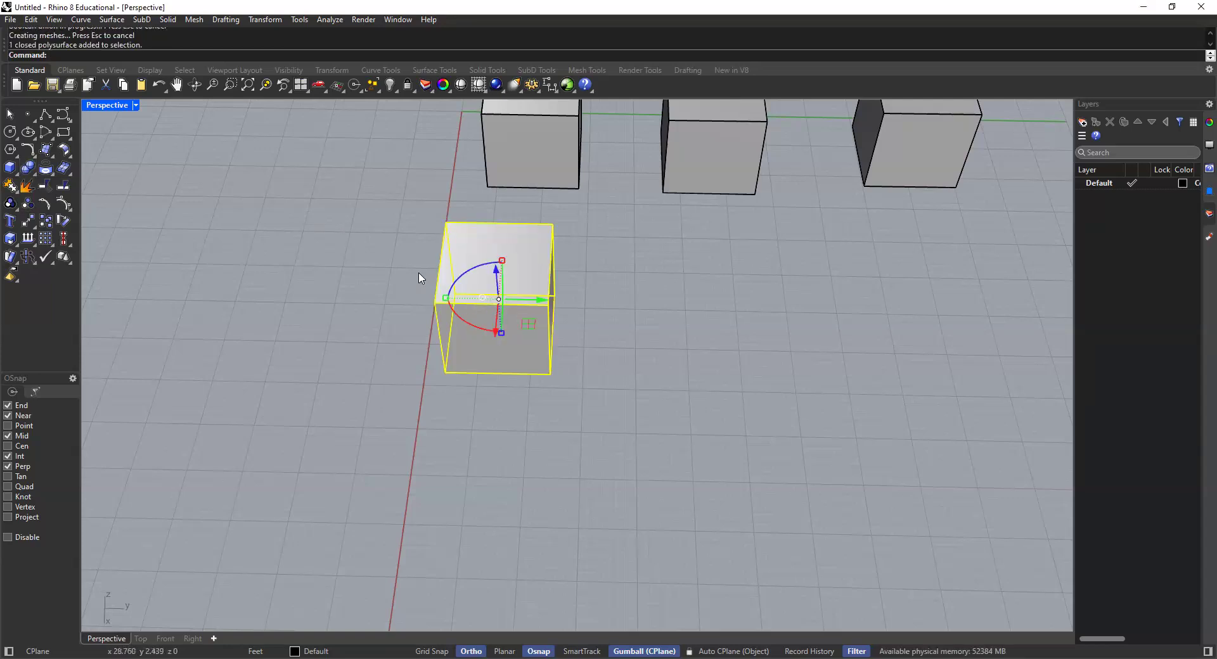
Explode the unioned box in front of the row back into separate surfaces
scroll(501, 257, "down", 3)
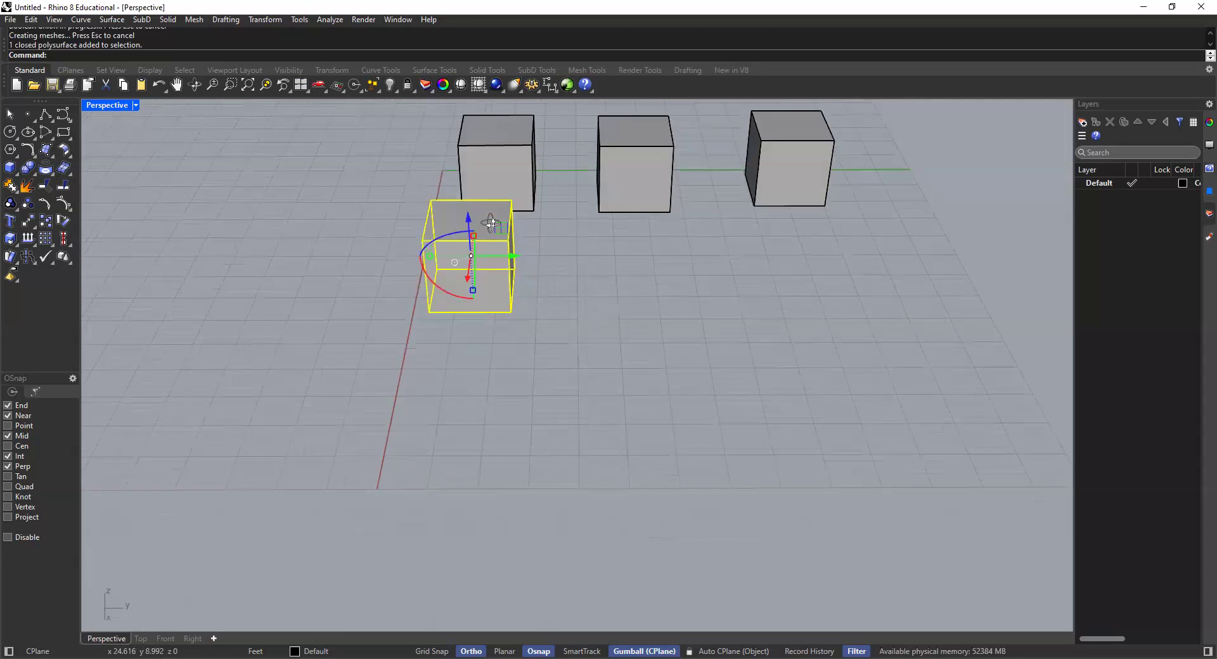
right_click_drag(490, 223, 484, 194)
scroll(483, 193, "up", 6)
left_click(467, 136)
left_click(463, 159)
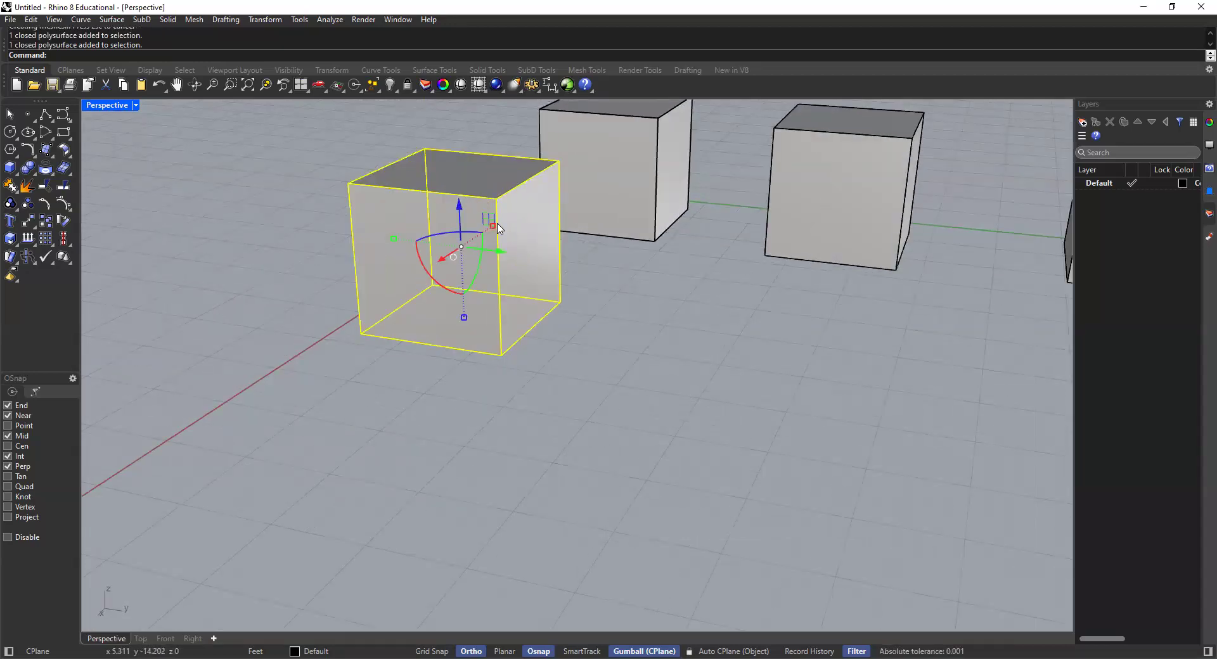
type("Exp")
key("Return")
Select the re-exploded box's side and top faces one by one to check that they are separate
left_click(418, 163)
left_click(437, 250)
left_click(527, 236)
left_click(491, 175)
scroll(486, 196, "down", 4)
right_click_drag(486, 197, 512, 330)
scroll(541, 311, "down", 2)
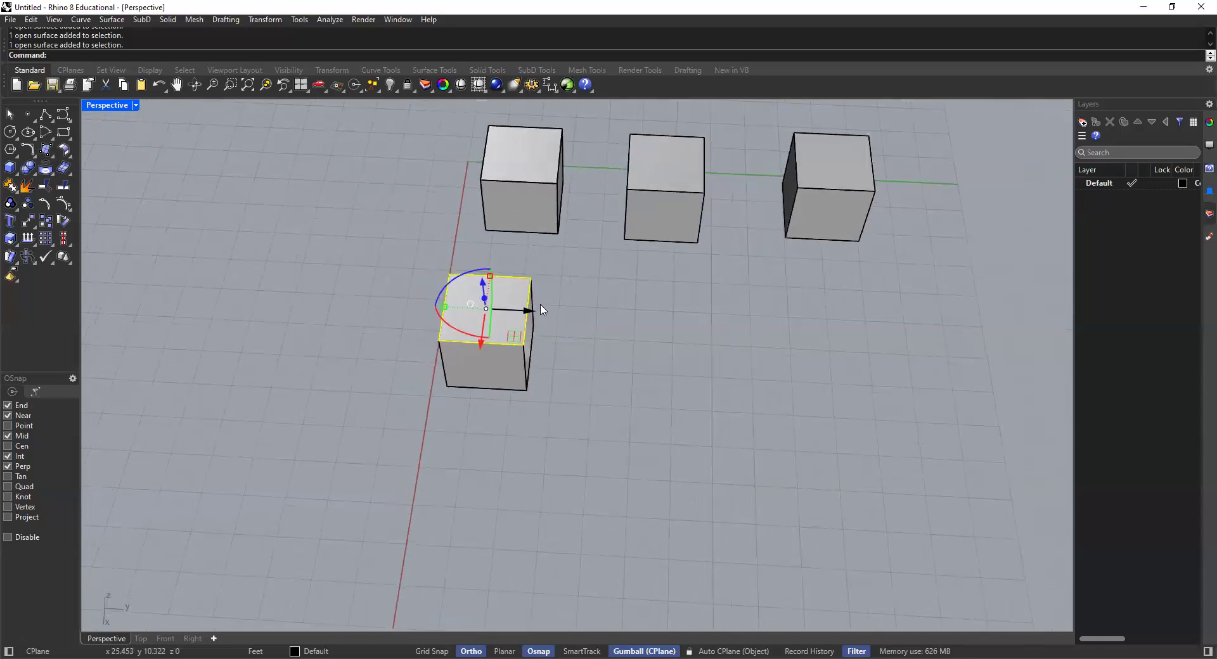
Select all six loose surfaces of the front box and merge them again with Boolean Union, checking the merged box
left_click(603, 269)
mouse_move(605, 255)
left_mouse_down()
mouse_move(536, 351)
mouse_move(413, 462)
mouse_move(438, 412)
mouse_move(509, 338)
mouse_move(621, 248)
mouse_move(517, 289)
mouse_move(413, 375)
mouse_move(590, 237)
mouse_move(603, 253)
mouse_move(589, 260)
left_mouse_up()
left_click(604, 265)
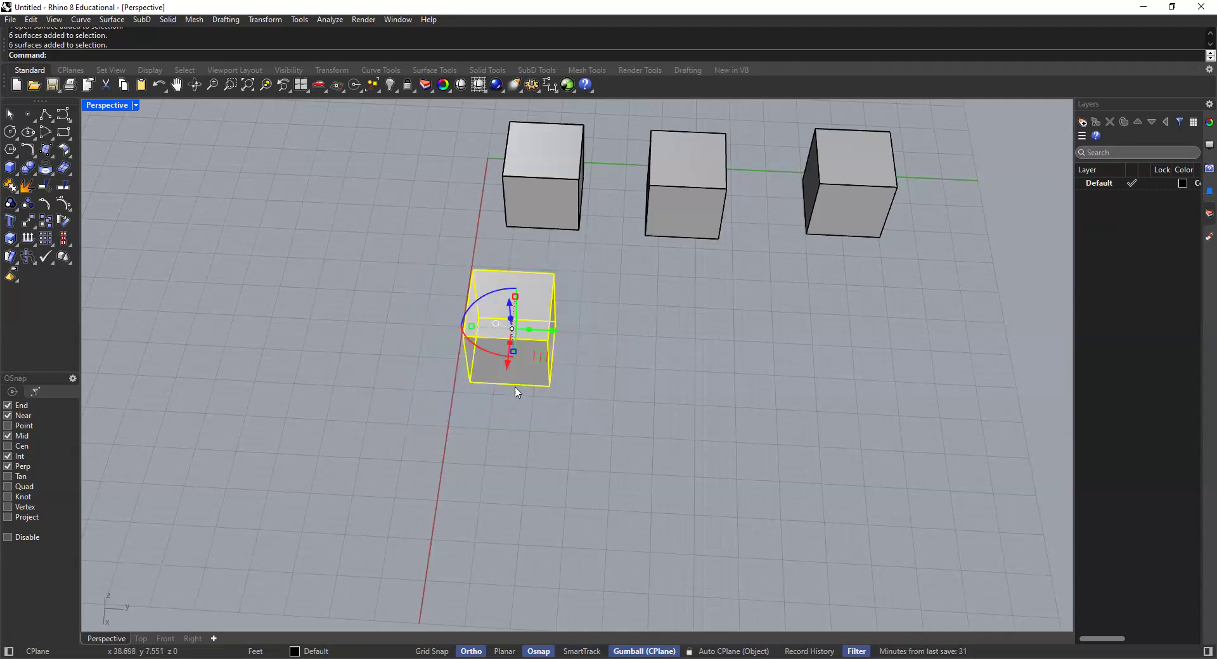
left_click(28, 168)
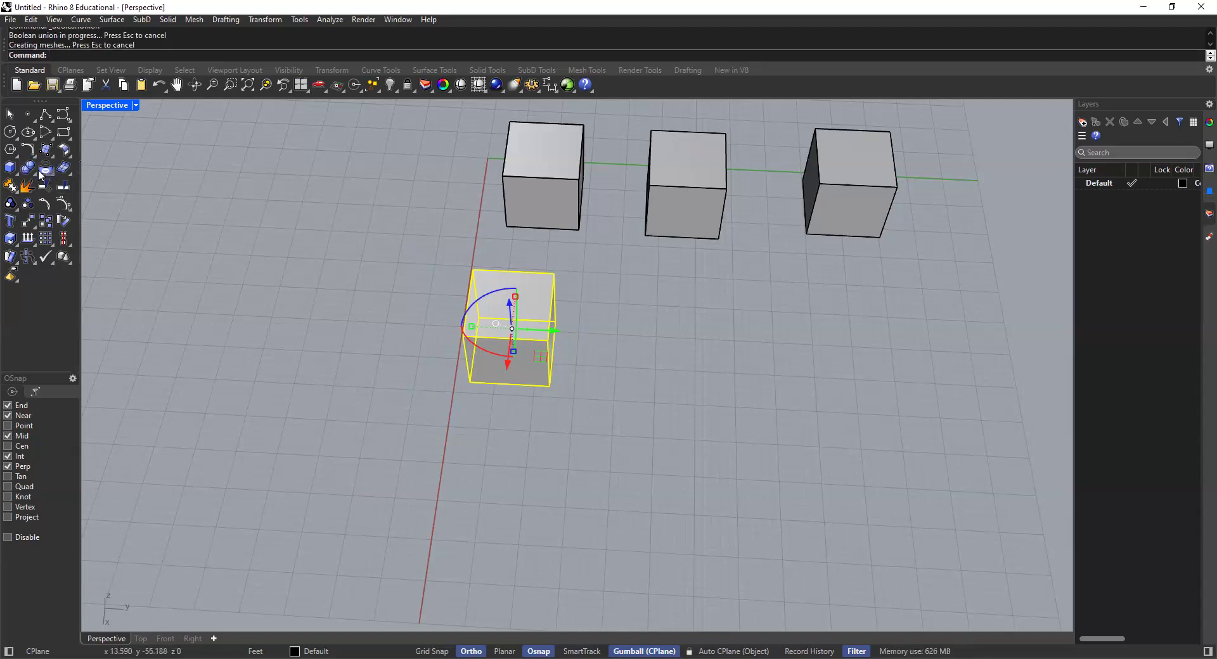
left_click(490, 309)
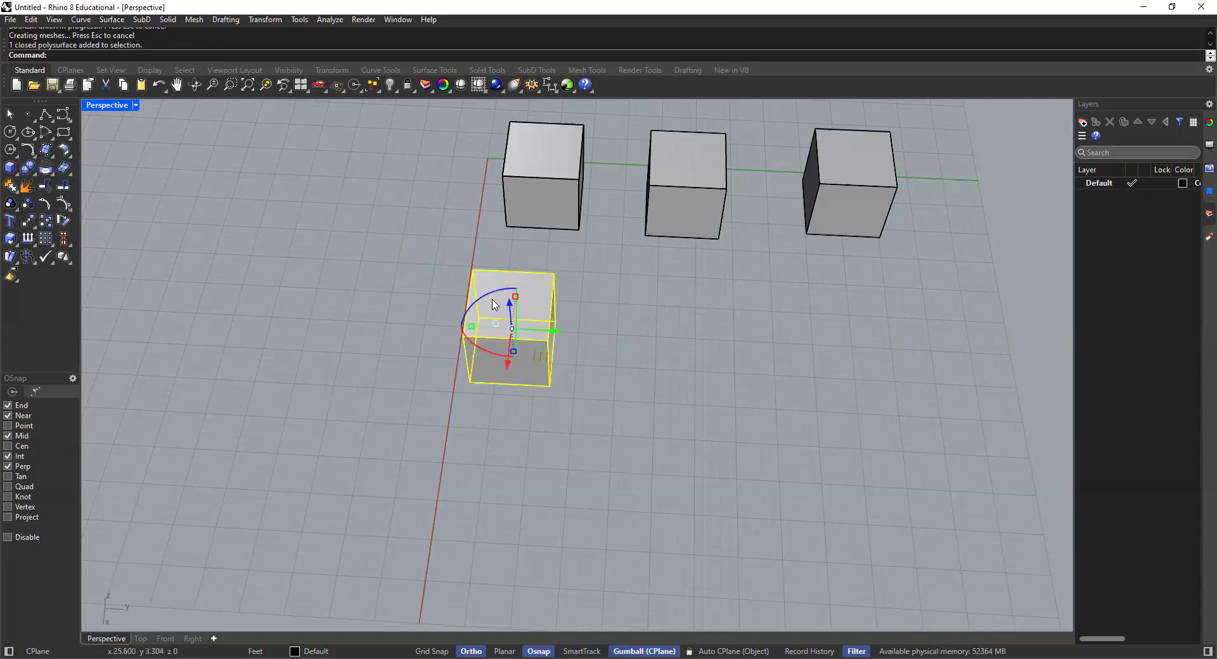
left_click(481, 262)
scroll(442, 305, "up", 3)
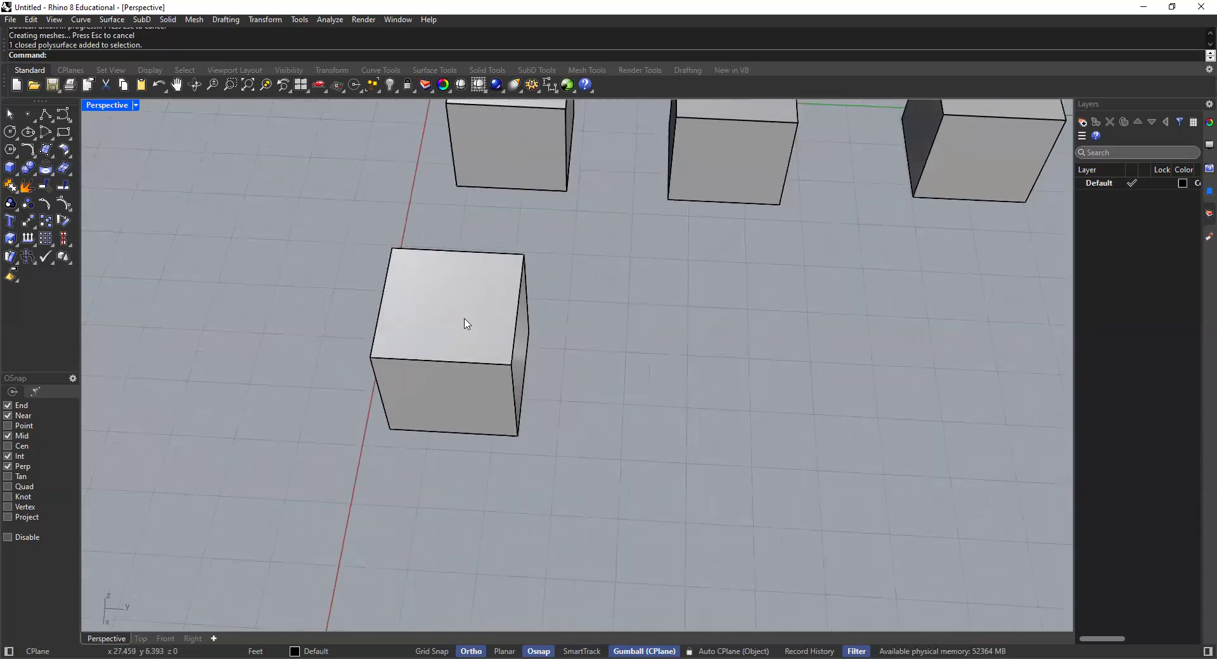
scroll(460, 311, "down", 3)
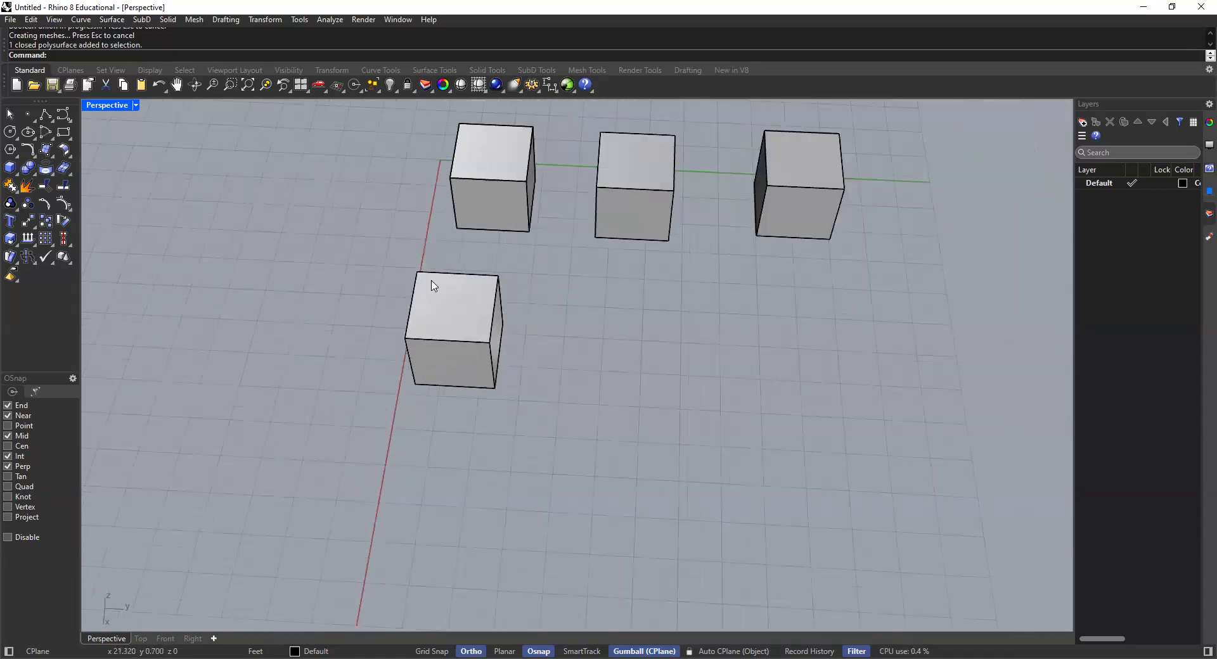
scroll(449, 312, "up", 3)
scroll(476, 268, "down", 5)
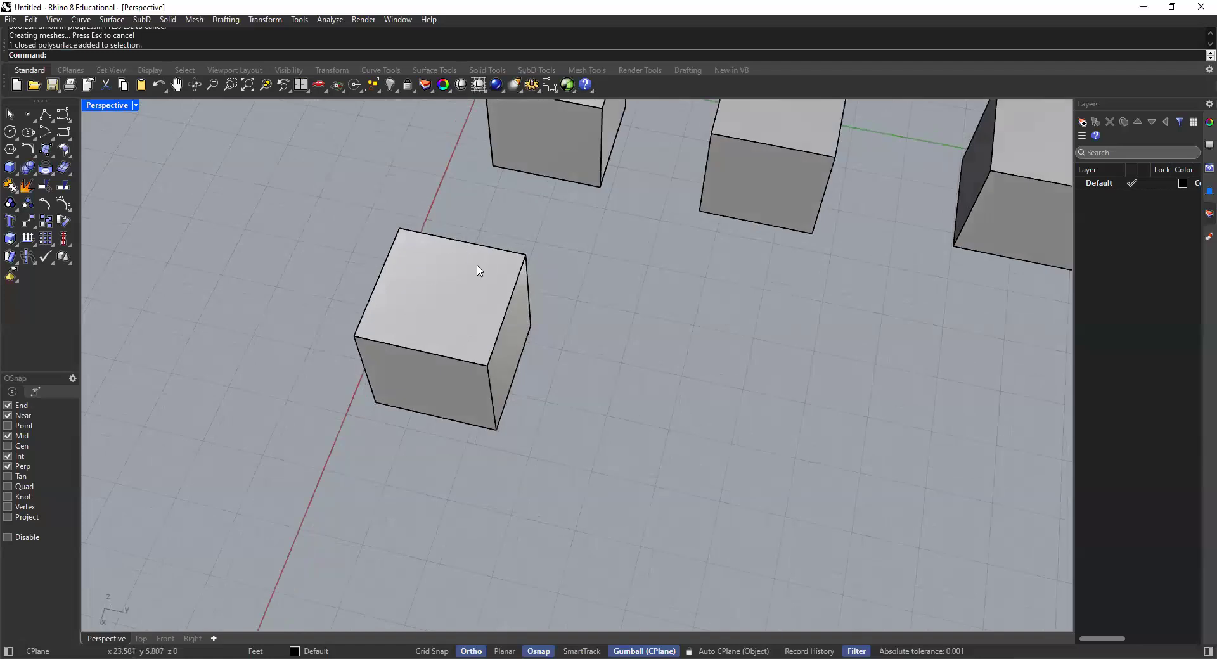
Select the merged front box to verify it and examine it from above and from ground level
left_click_drag(563, 240, 357, 412)
scroll(469, 285, "up", 3)
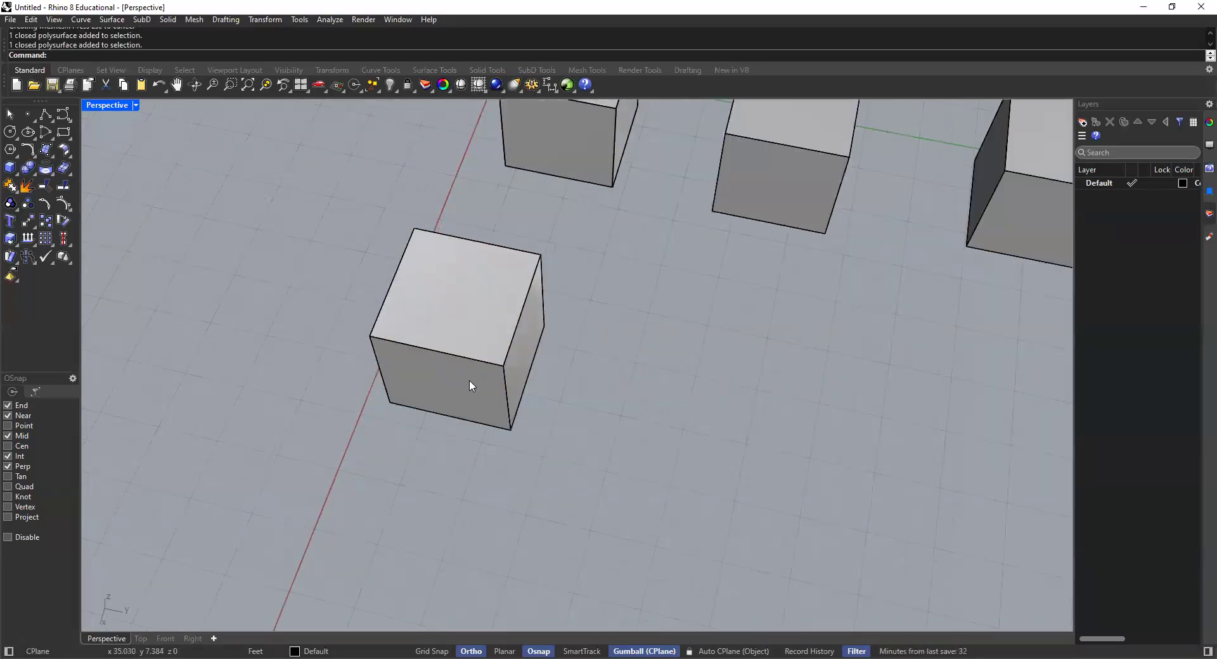
scroll(474, 309, "down", 2)
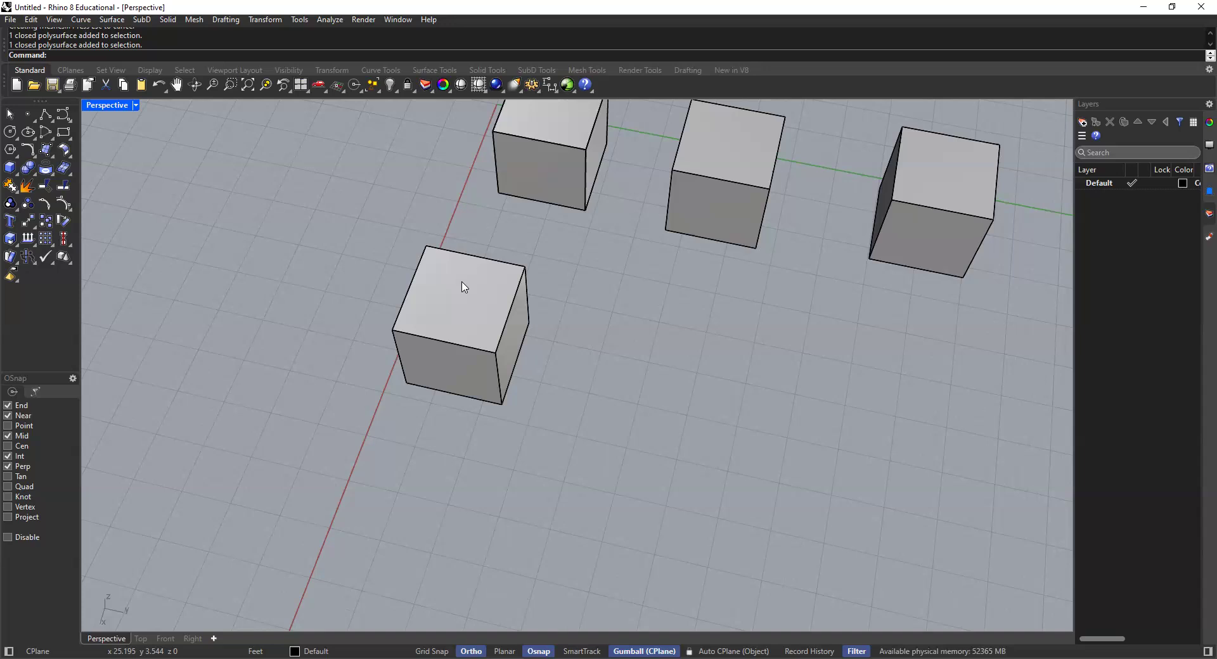
scroll(456, 282, "up", 5)
right_click_drag(543, 339, 595, 285)
scroll(484, 307, "up", 5)
scroll(552, 272, "down", 3)
left_click(630, 277)
left_click(465, 319)
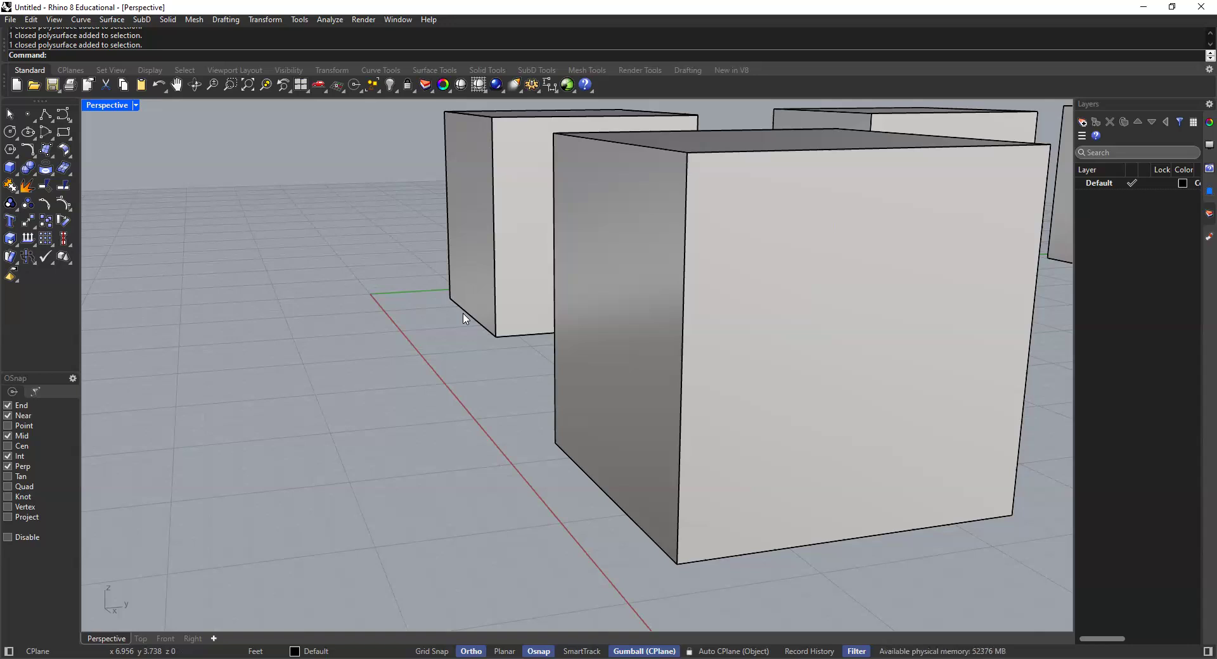
Examine the merged box's remaining sides and compare it with the boxes in the row
scroll(774, 204, "down", 3)
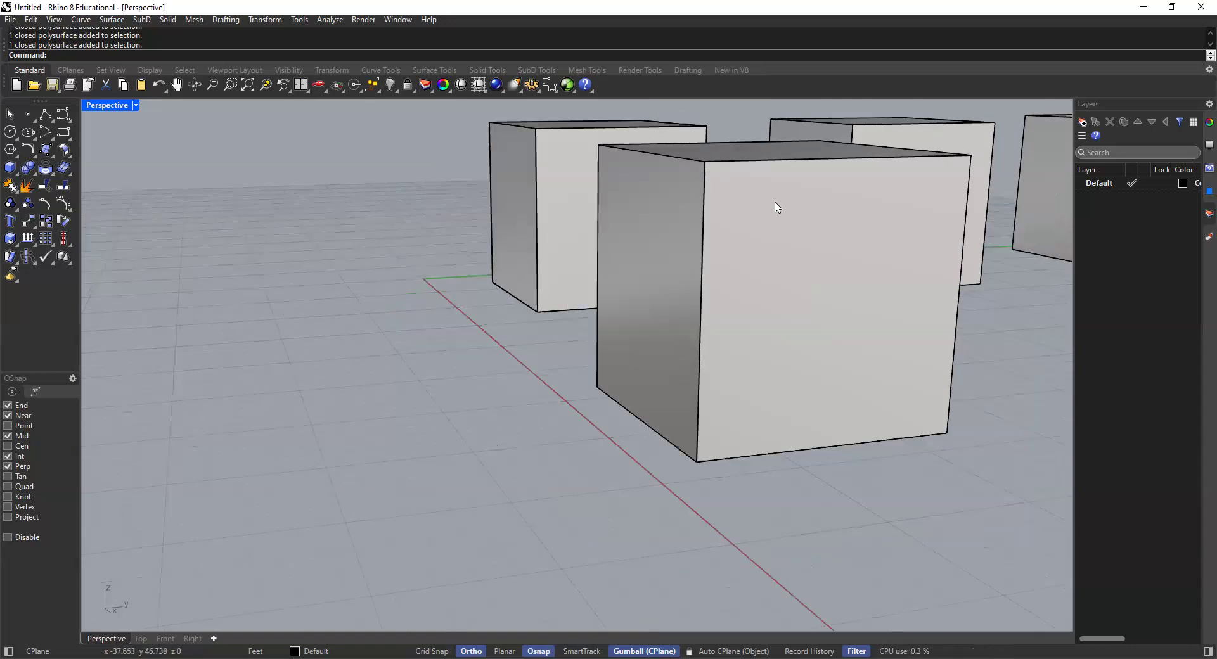
right_click_drag(764, 240, 443, 204)
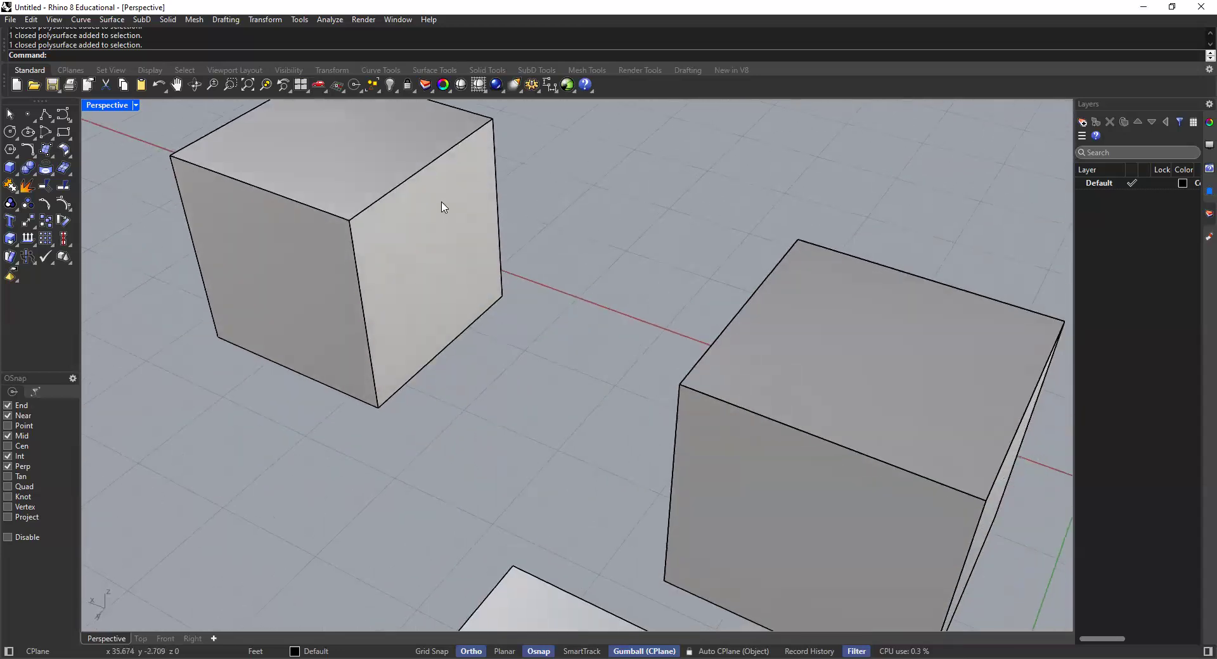
scroll(554, 250, "up", 5)
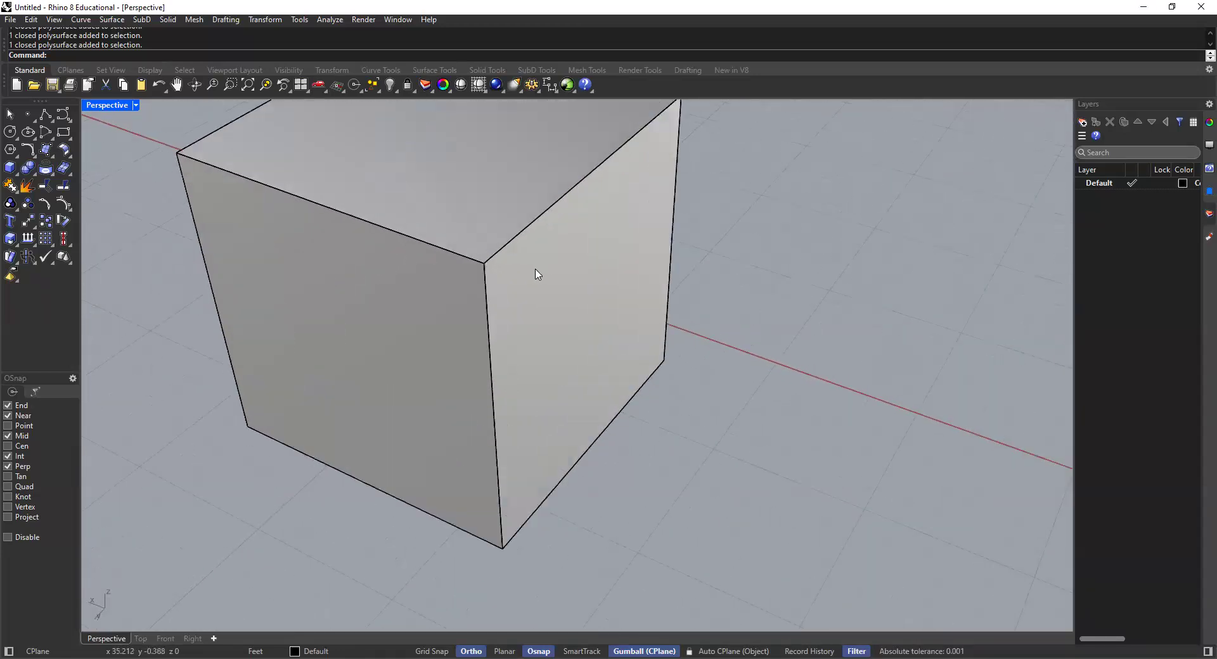
right_click_drag(566, 326, 622, 364)
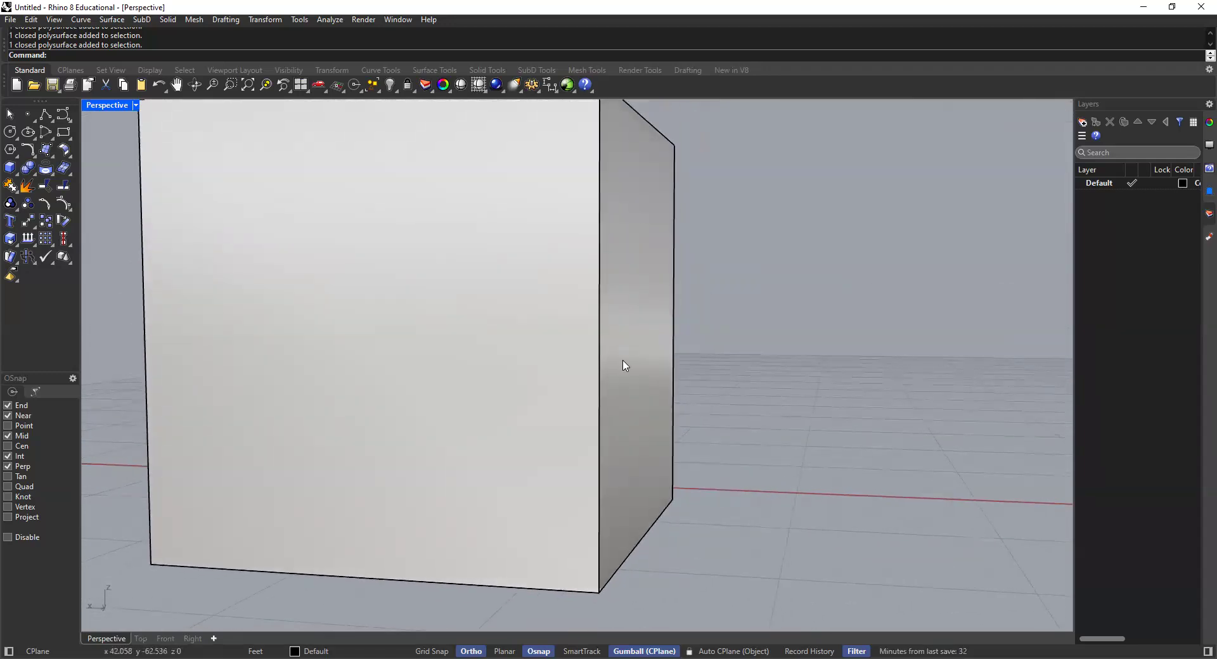
right_click_drag(559, 343, 646, 254)
scroll(646, 267, "down", 5)
right_click_drag(641, 322, 739, 241)
left_click(740, 242)
left_click(682, 314)
scroll(688, 284, "up", 3)
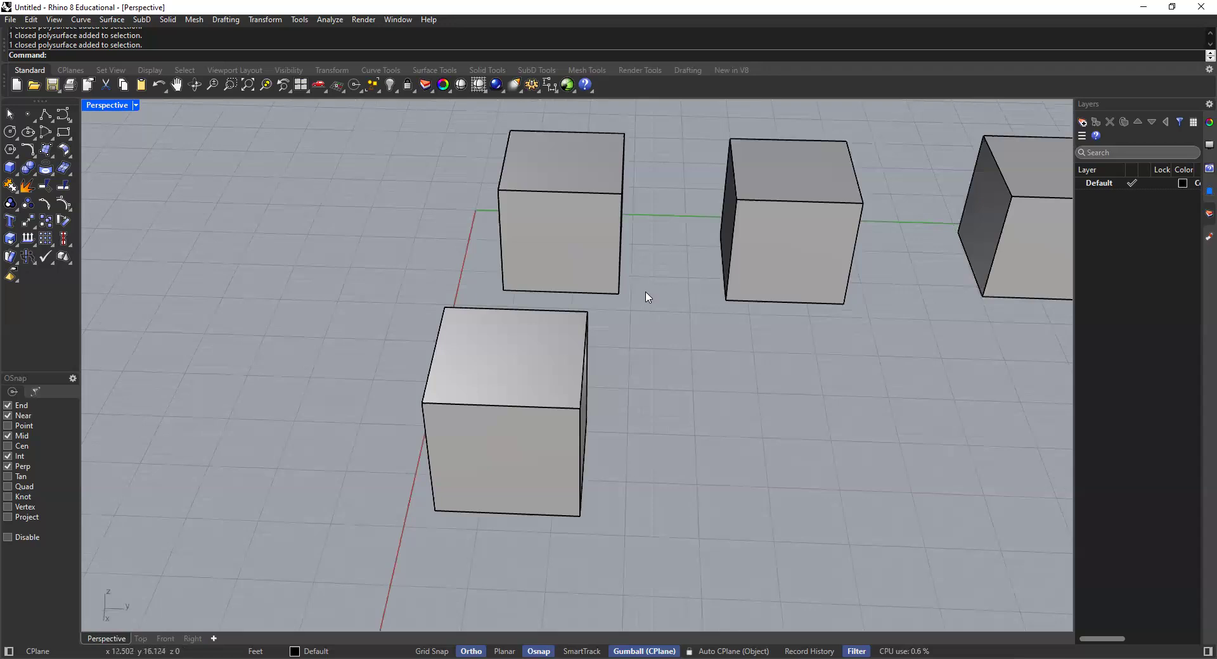
left_click(760, 225)
left_click(671, 130)
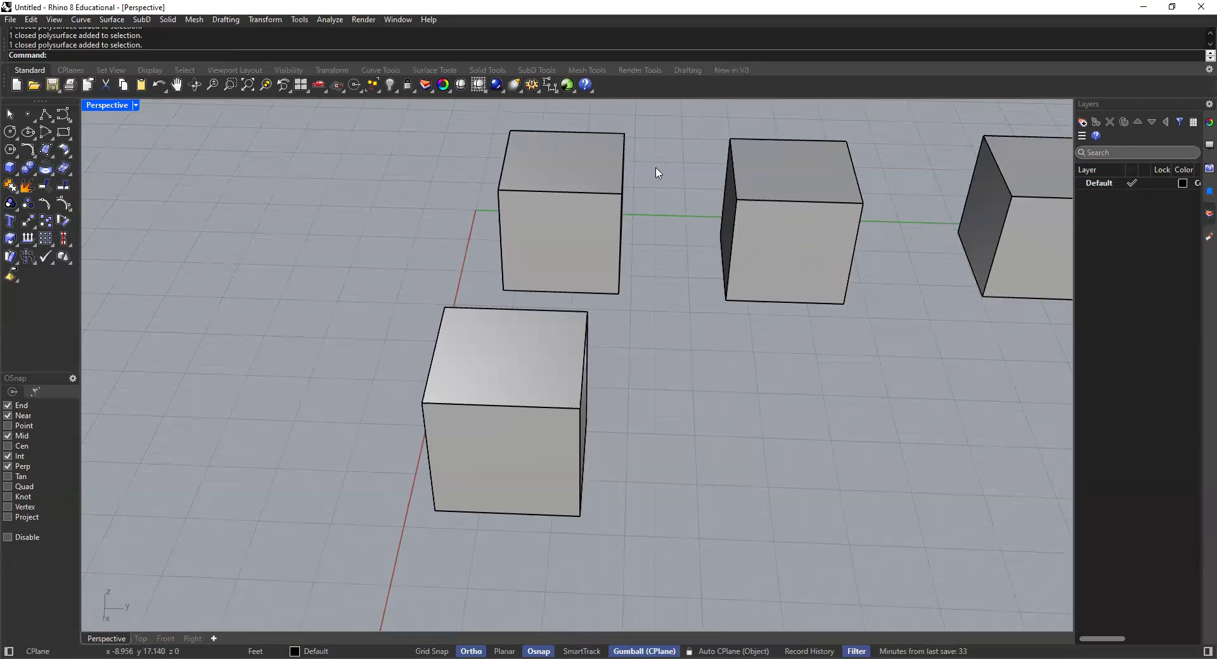
Explode the merged front box into separate surfaces
right_click_drag(663, 200, 593, 198, "shift")
right_click_drag(556, 296, 515, 261, "shift")
left_click(435, 316)
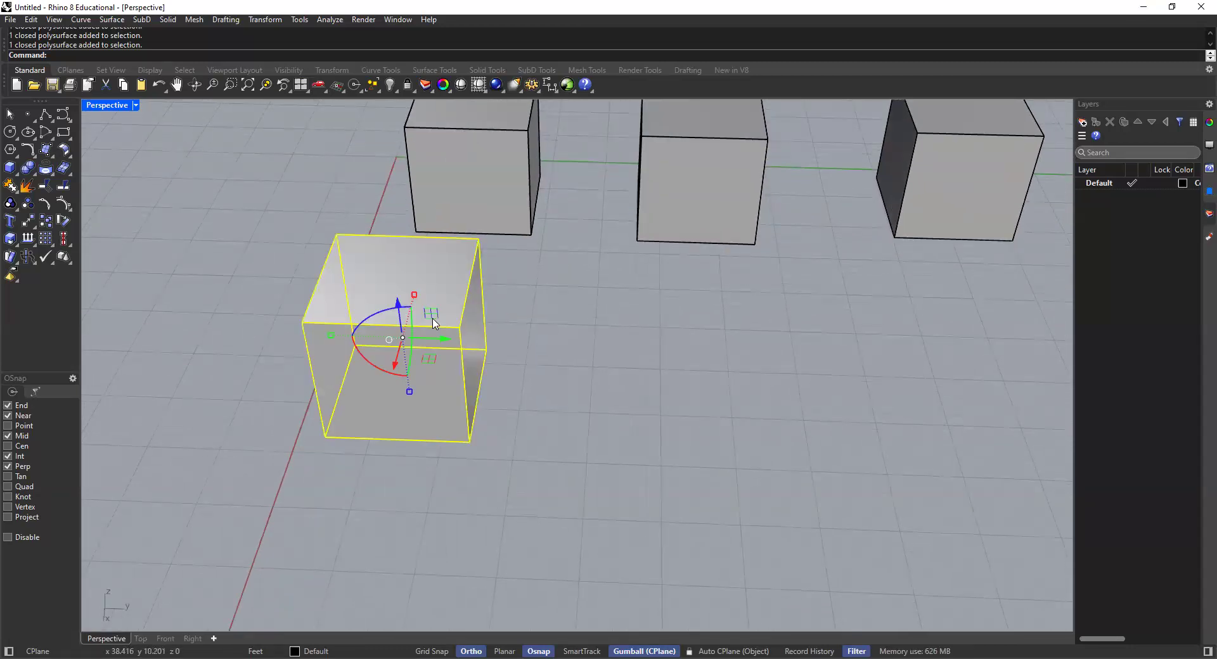
scroll(533, 309, "down", 2)
right_click_drag(533, 310, 467, 337, "shift")
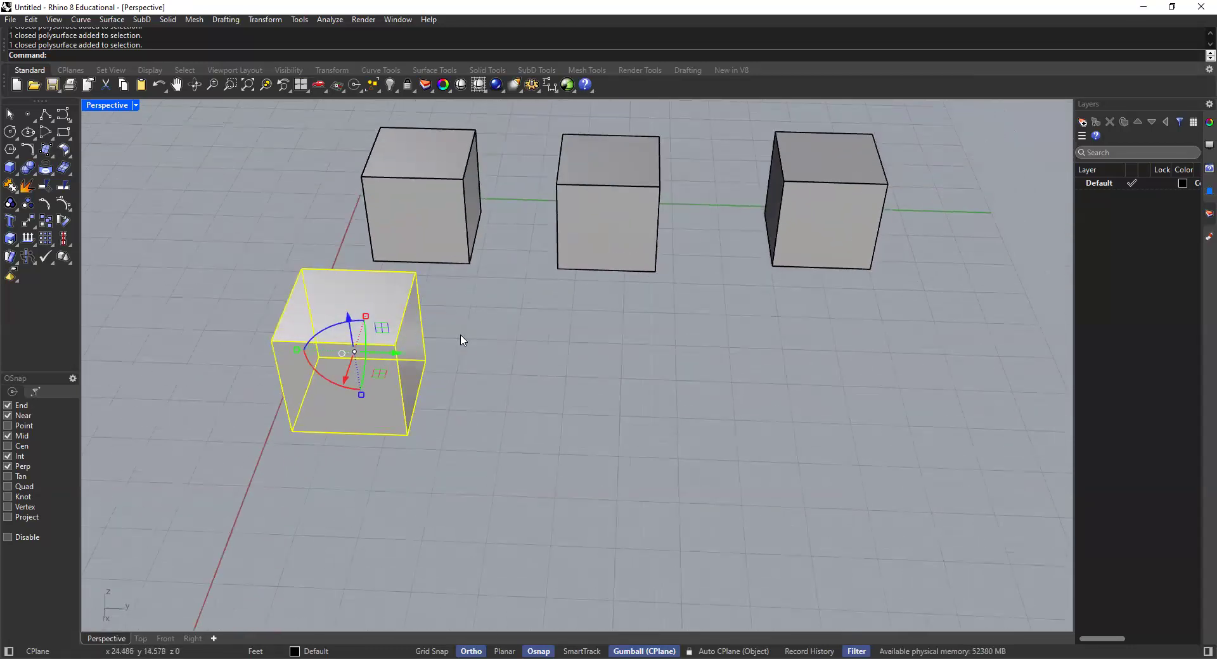
type("Explodi")
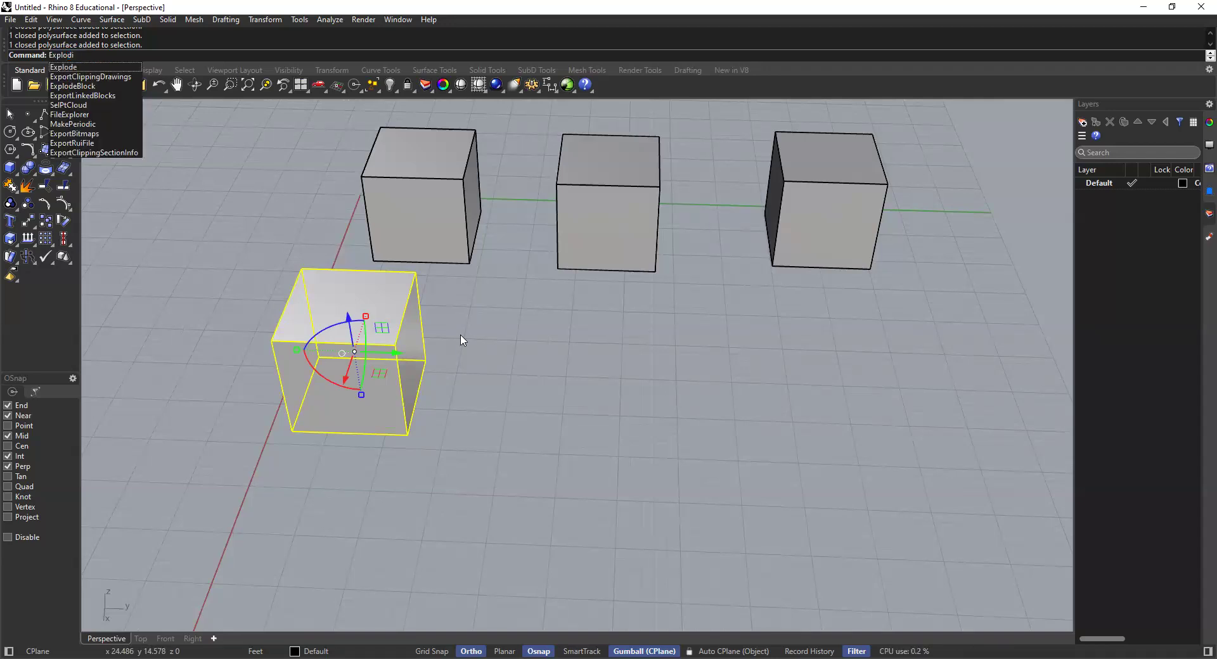
key("BackSpace")
key("Return")
Select the top, front and side faces of the exploded front box individually to check that they are separate
left_click(352, 311)
left_click(394, 359)
right_click_drag(415, 358, 430, 320)
left_click(356, 325, "shift")
left_click(364, 408)
left_click(417, 374)
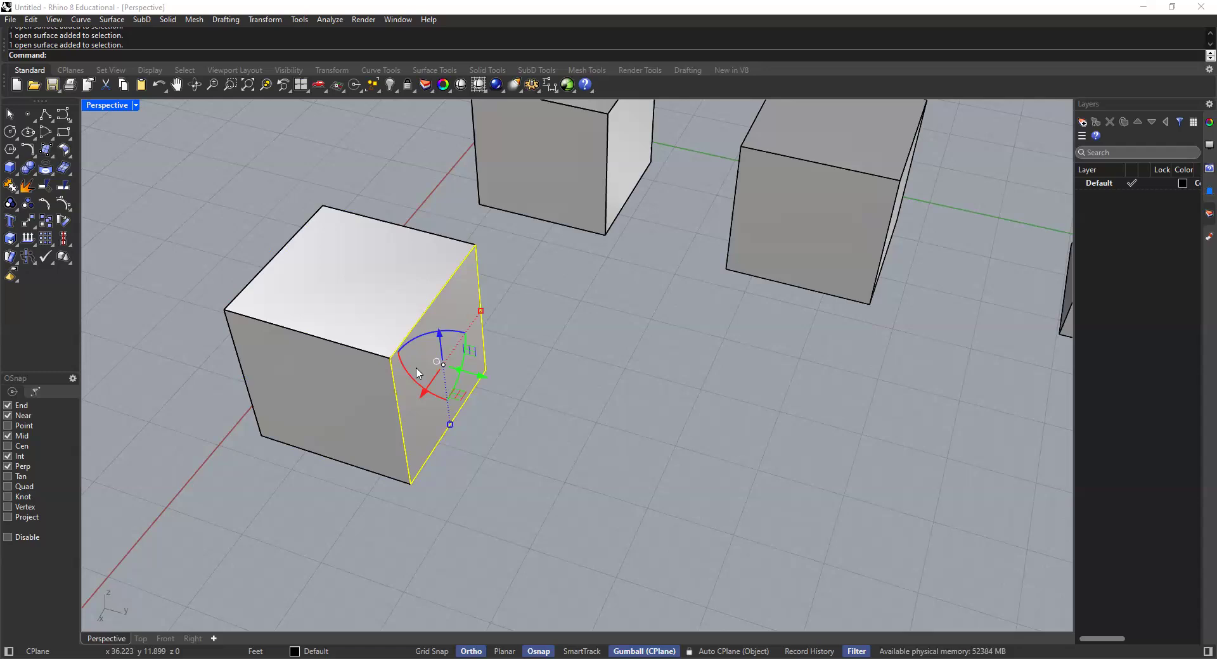
left_click(484, 236)
right_click_drag(484, 236, 395, 313)
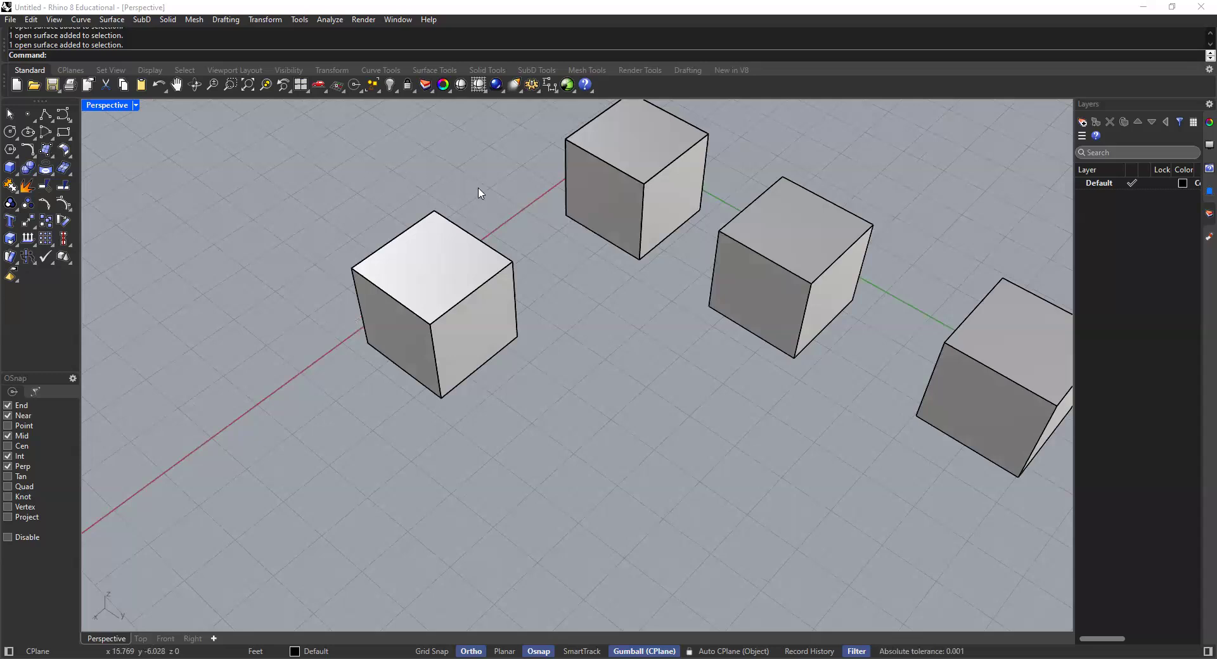
Group the six loose surfaces of the front box and check the group by selecting it
left_click_drag(520, 203, 319, 428)
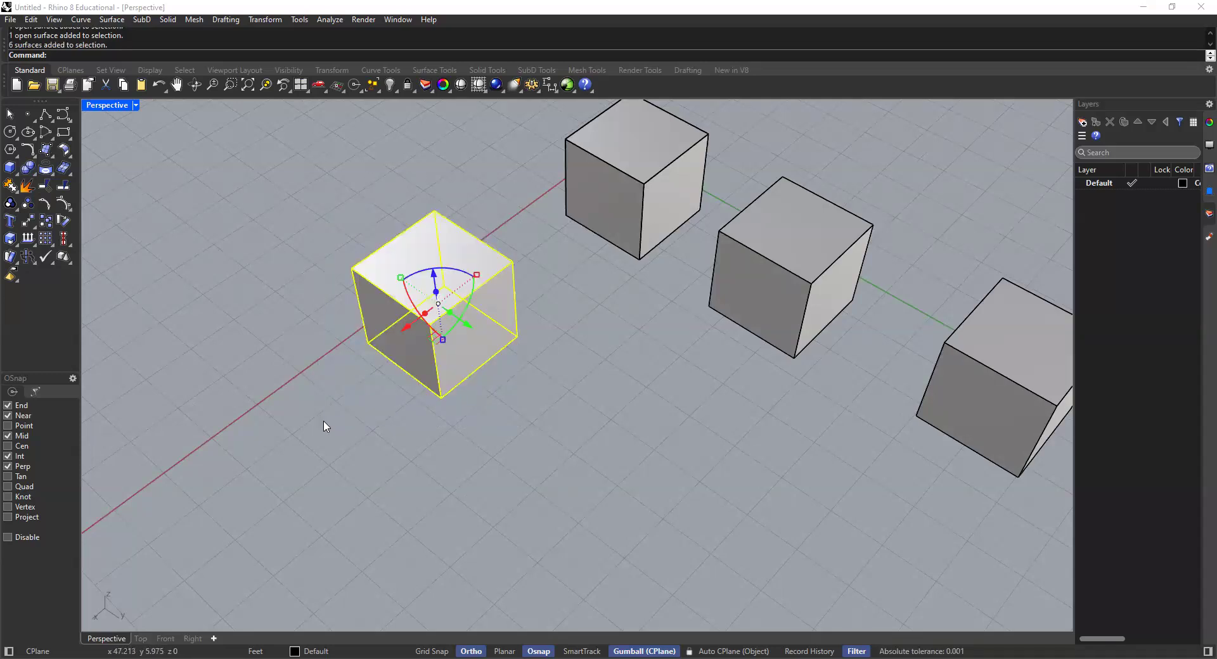
key("Return")
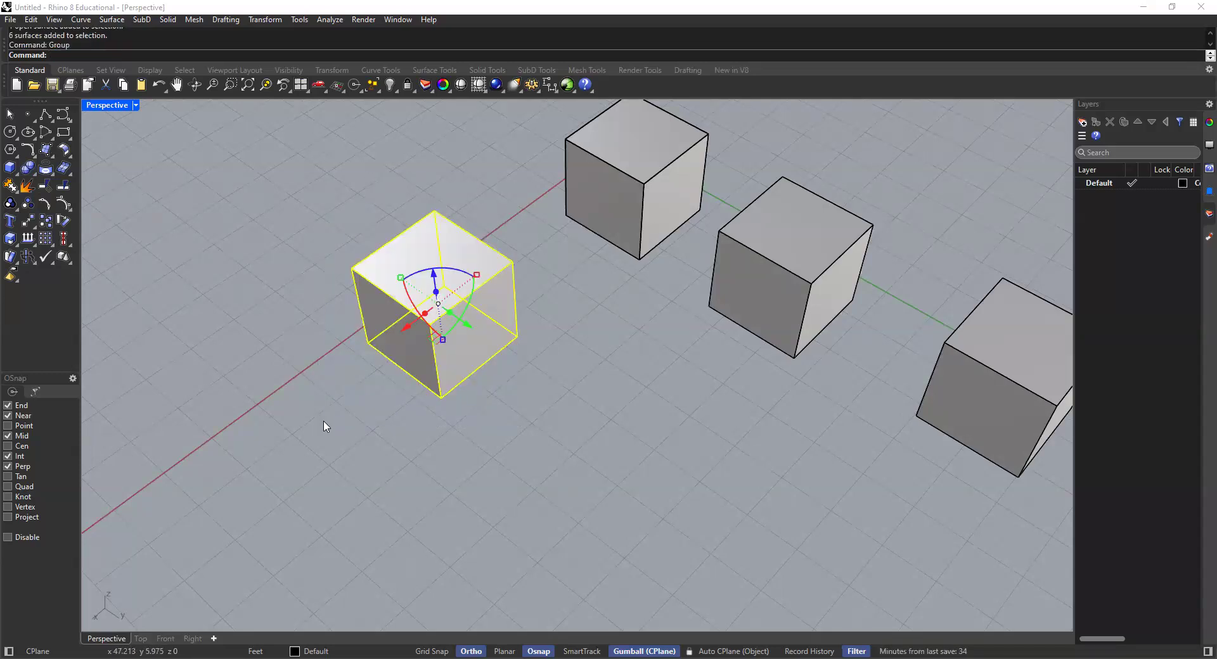
left_click(334, 448)
left_click(473, 277)
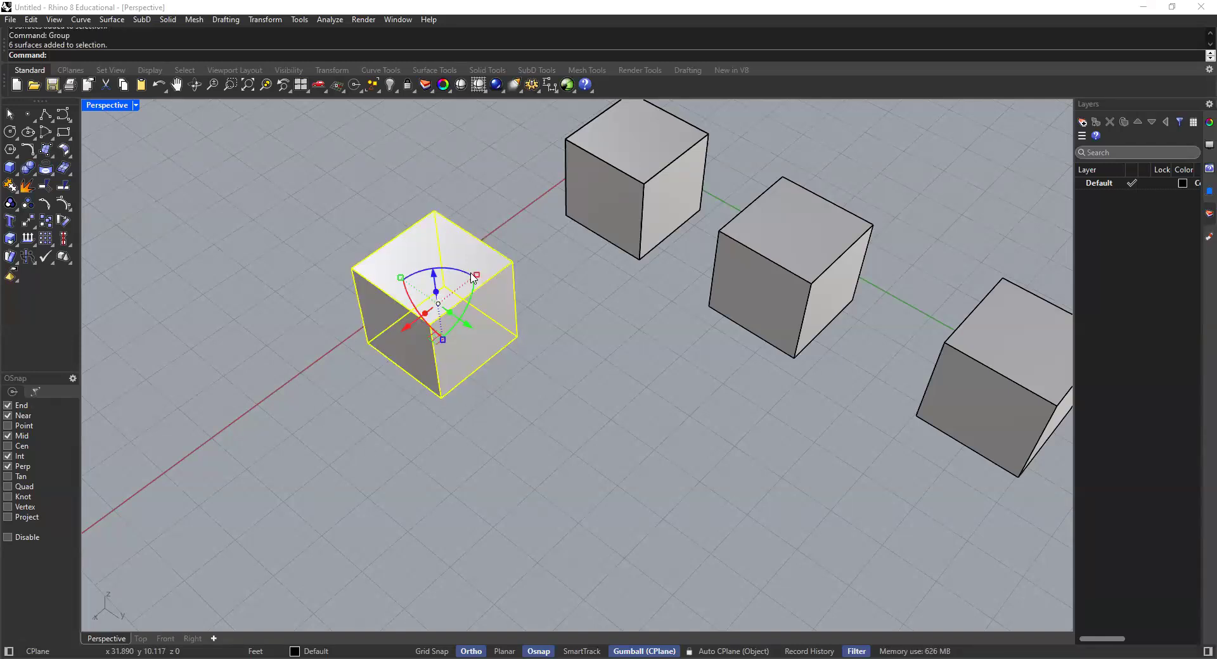
Alternately select the grouped front box and the middle box of the row to compare how they select
left_click(809, 271)
left_click(440, 280)
left_click(771, 264)
left_click(451, 259)
left_click(767, 228)
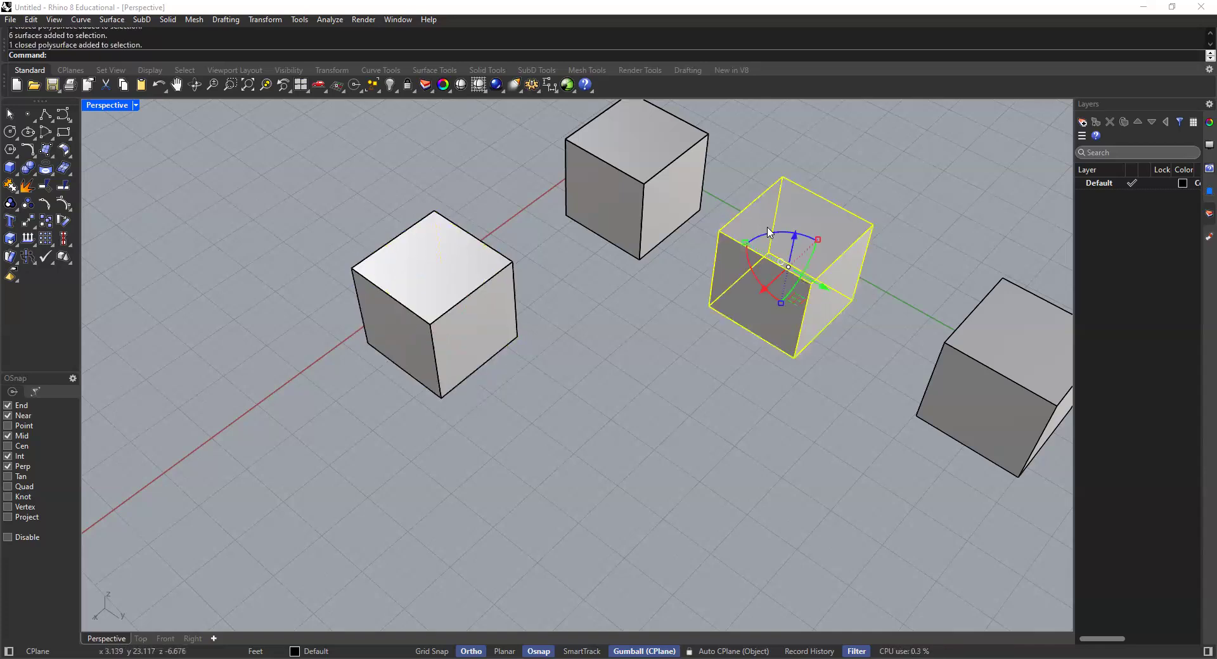
left_click(458, 243)
left_click(408, 185)
Examine the grouped box up close, reselecting it and comparing its selection with the middle box again
scroll(422, 262, "up", 3)
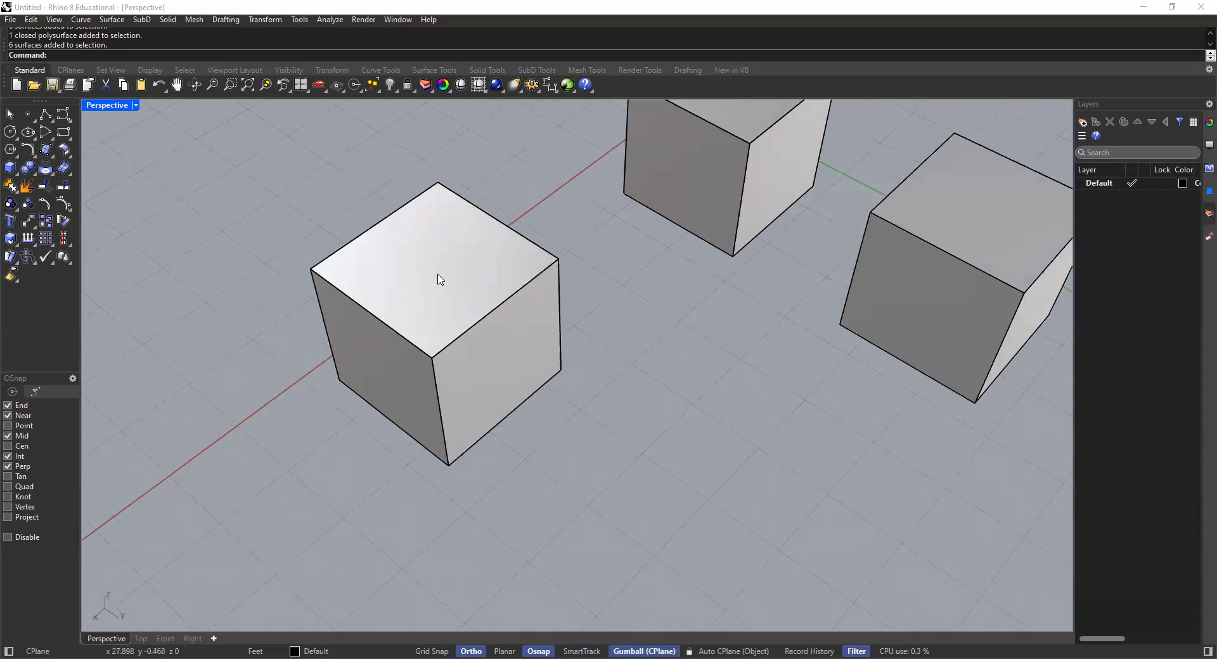
right_click_drag(429, 305, 488, 278)
left_click(500, 274)
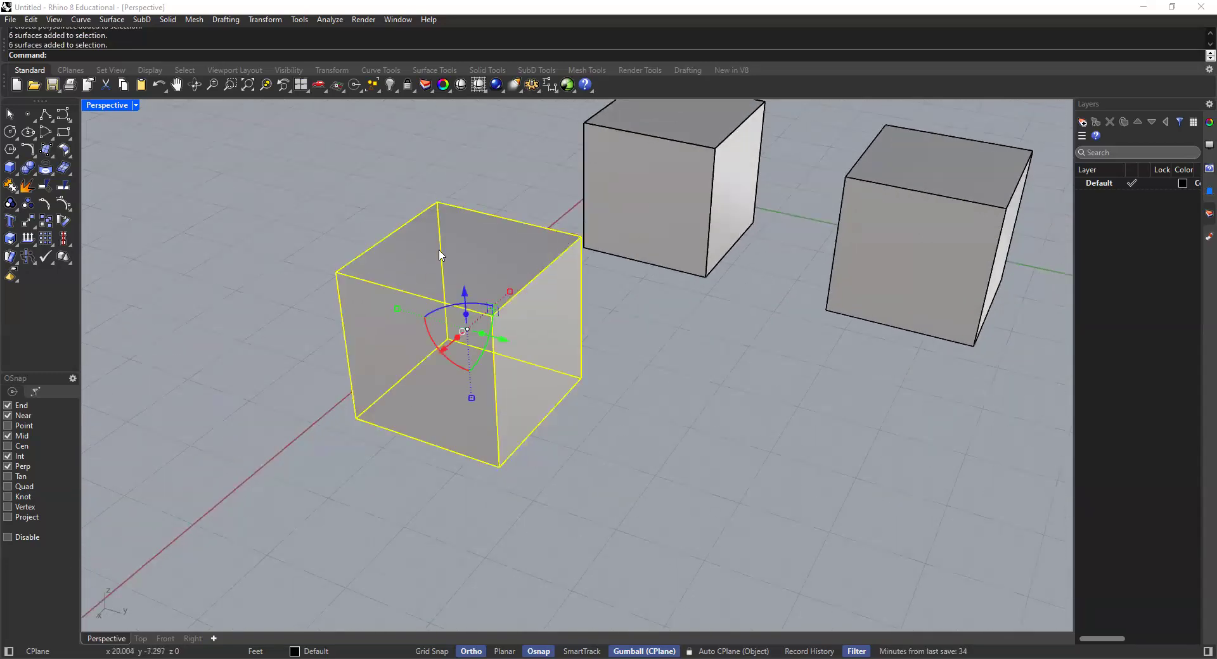
left_click(480, 175)
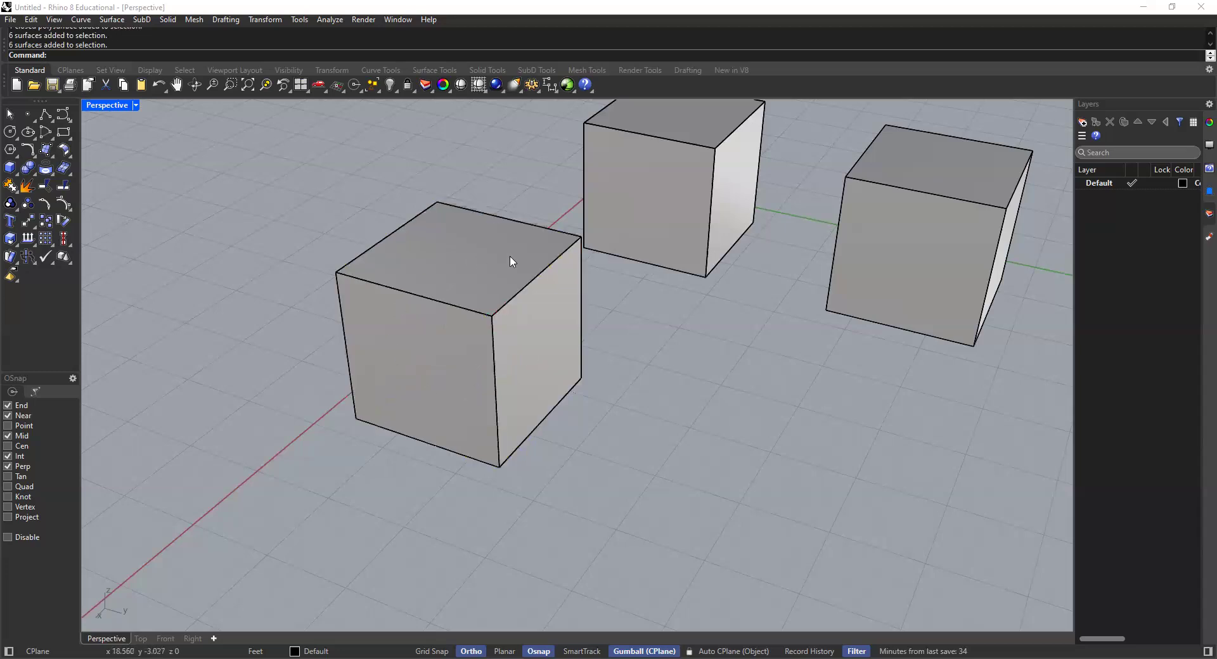
left_click(465, 240)
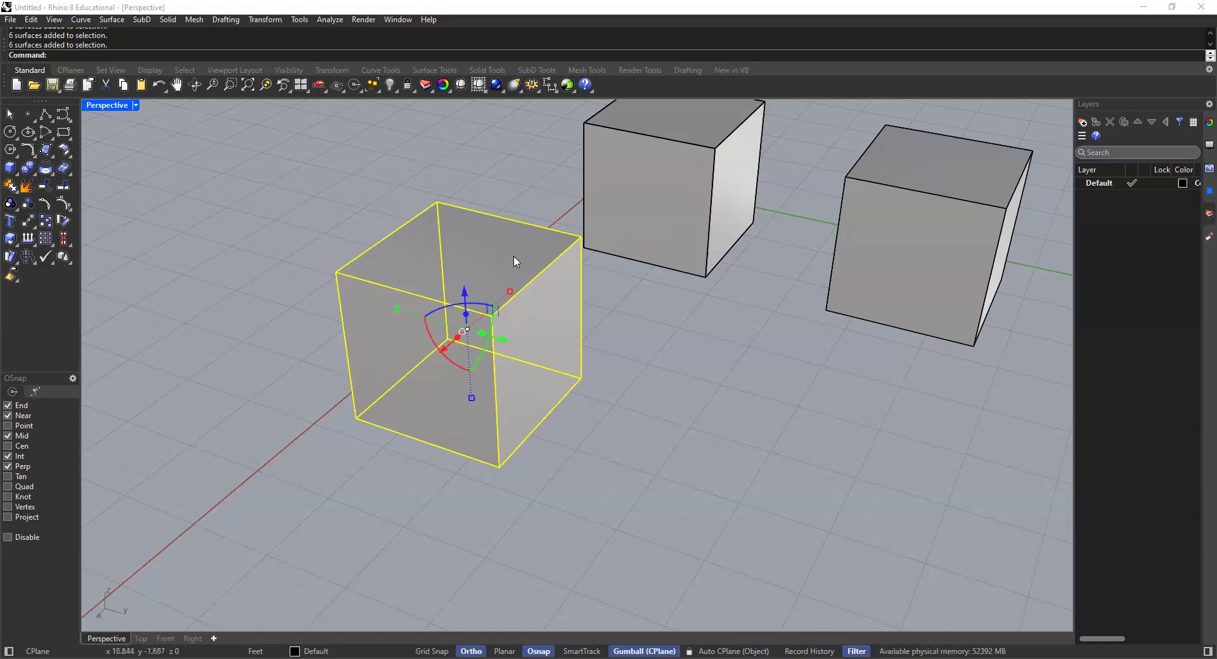
right_click_drag(523, 257, 369, 285, "shift")
right_click_drag(587, 318, 469, 334, "shift")
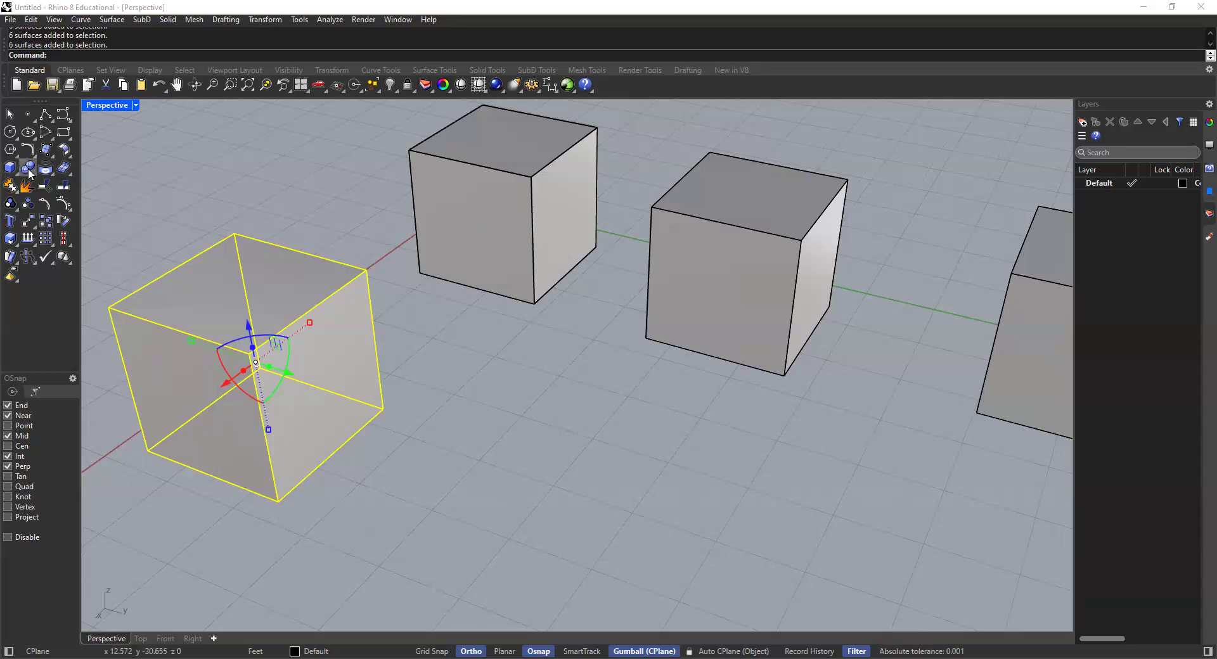
left_click(329, 238)
left_click(309, 291)
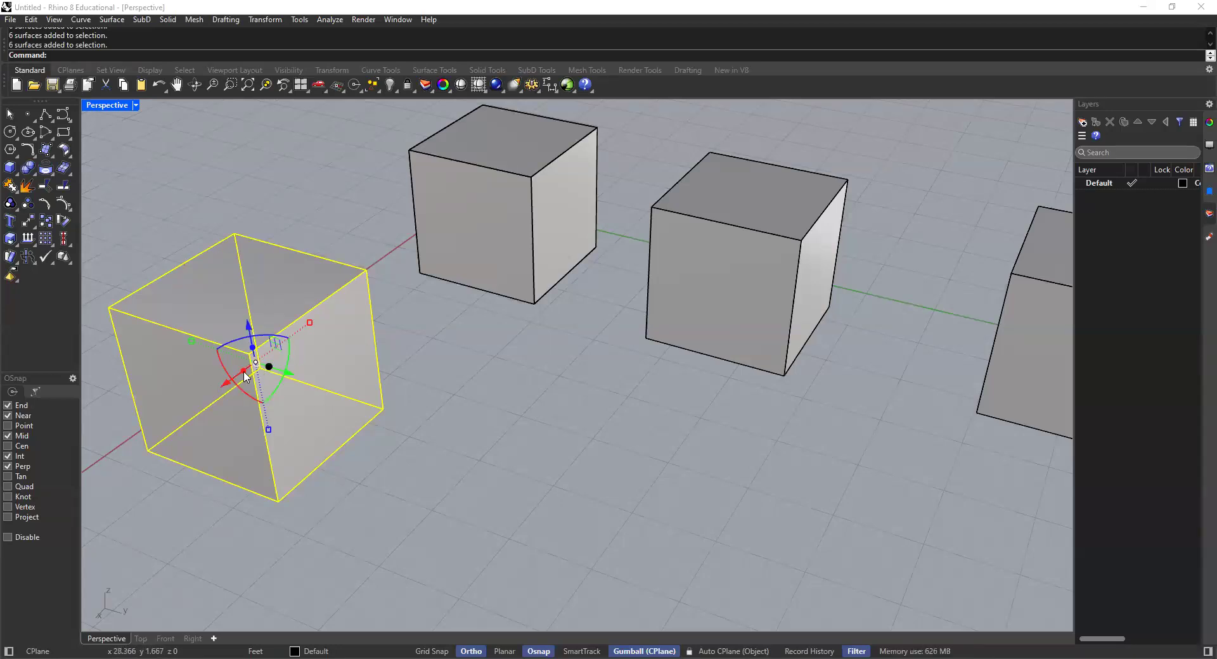
left_click(754, 187)
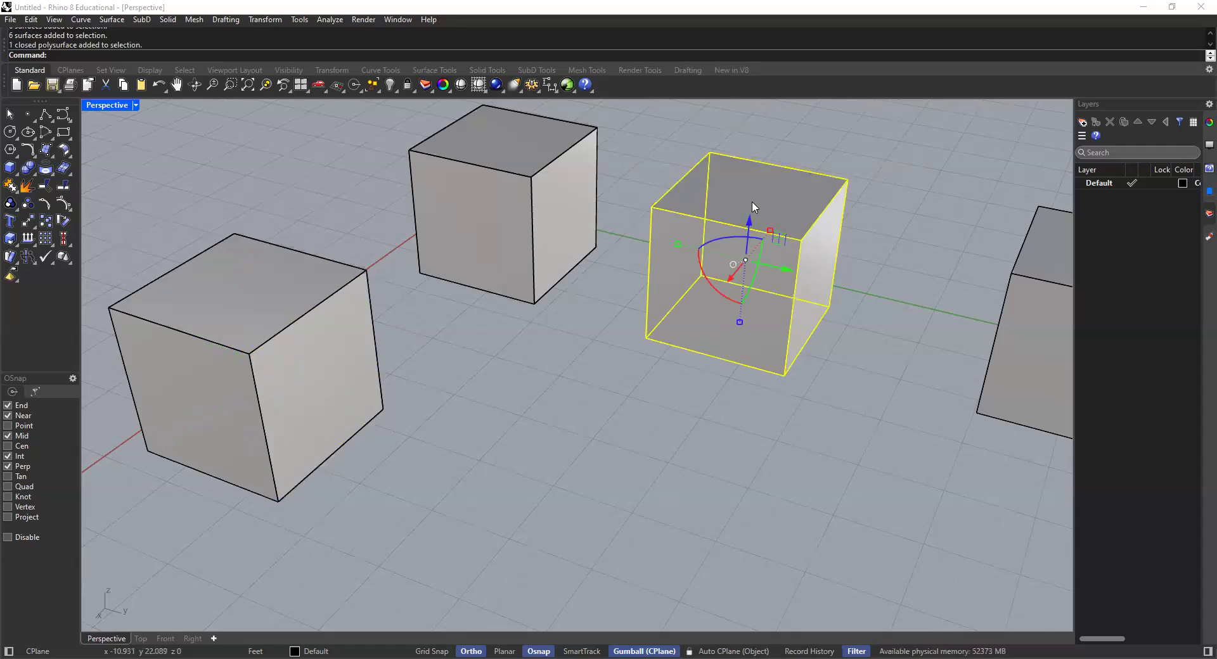
left_click(306, 298)
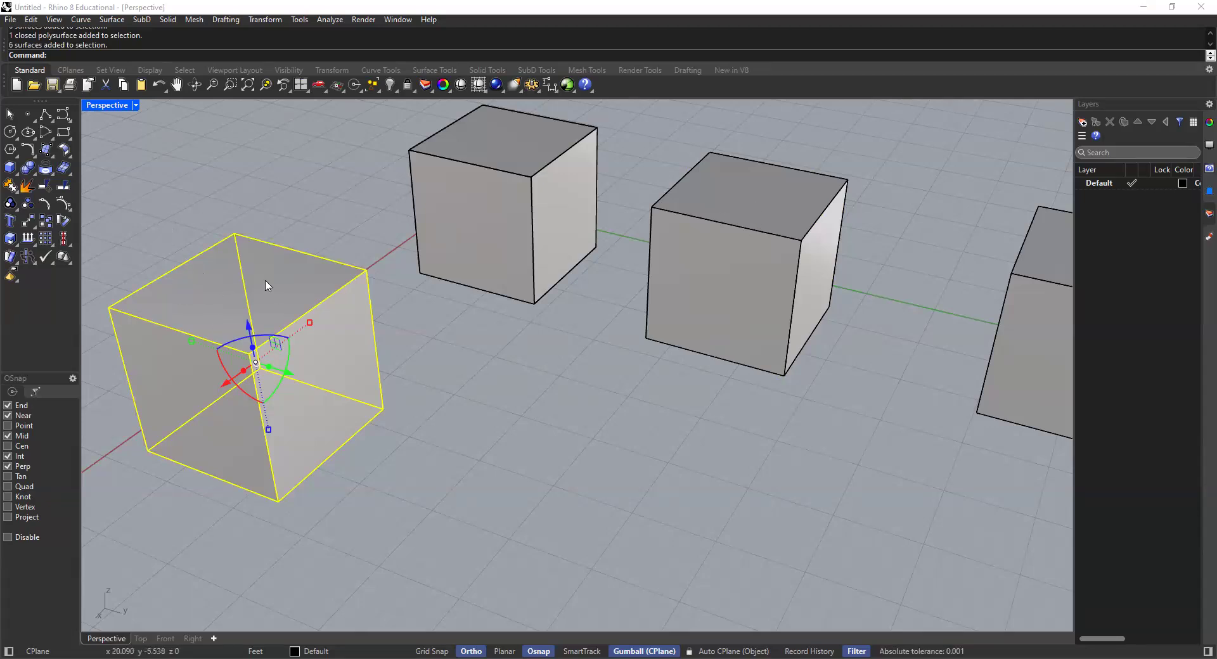
Move the grouped box along the Y axis and back to its starting place to test that its surfaces move together
right_click_drag(323, 347, 425, 311, "shift")
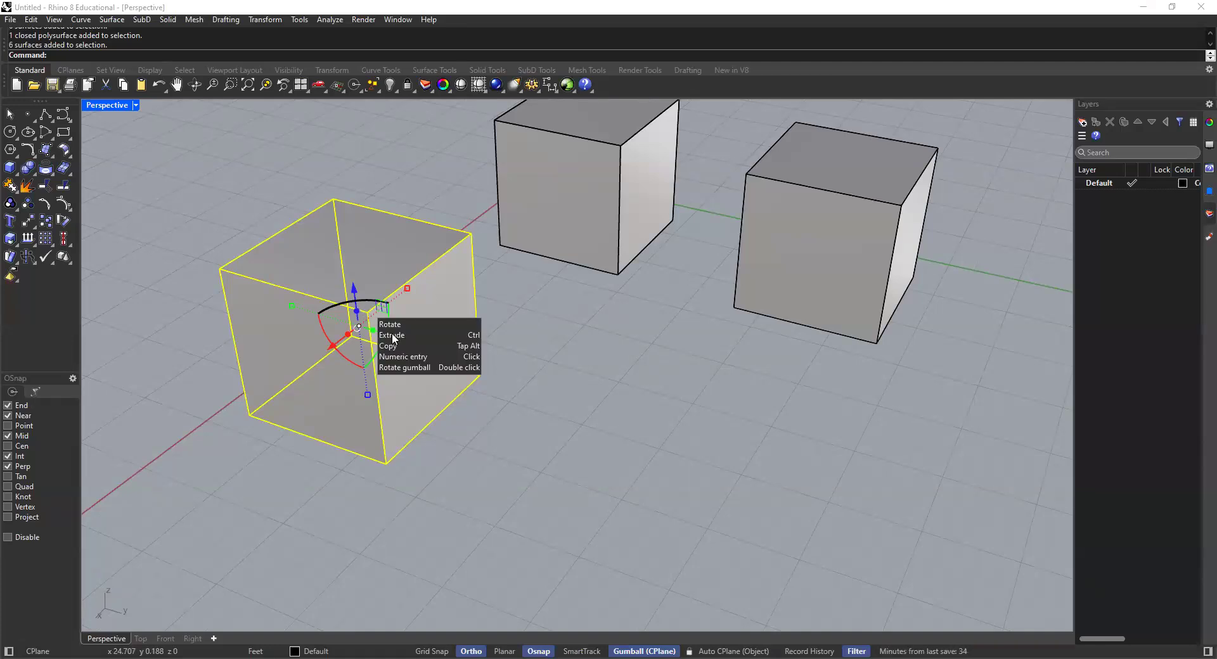
scroll(366, 311, "down", 2)
left_click_drag(422, 387, 577, 442)
left_click_drag(566, 384, 460, 355)
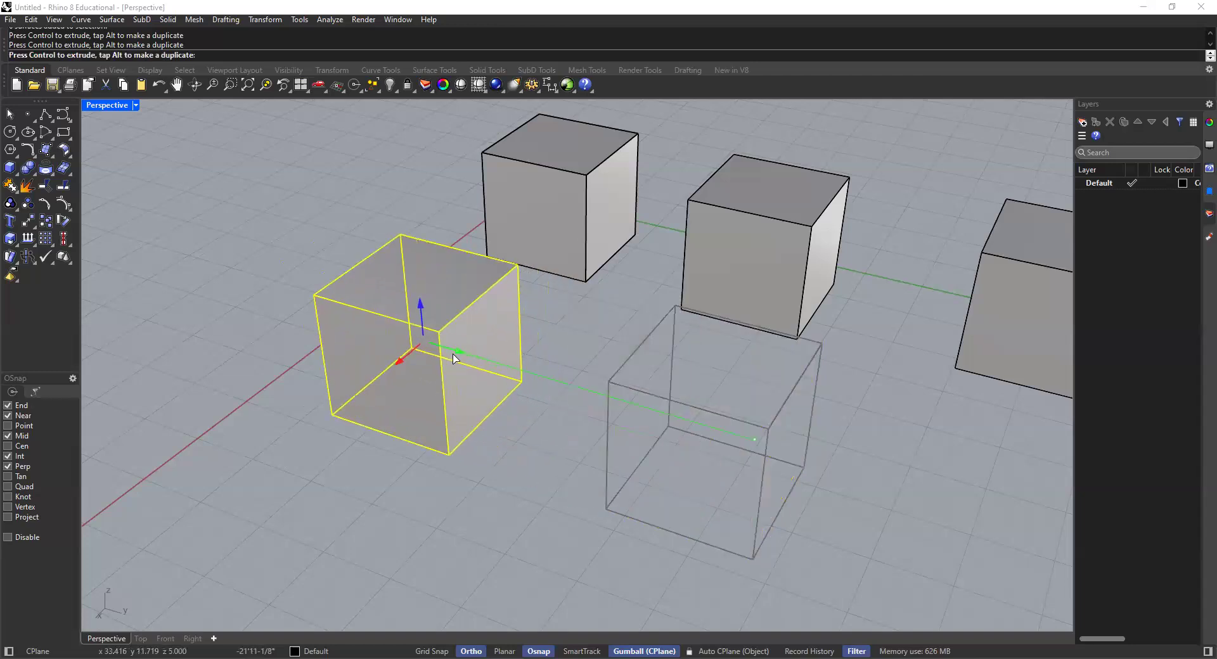
left_click(568, 358)
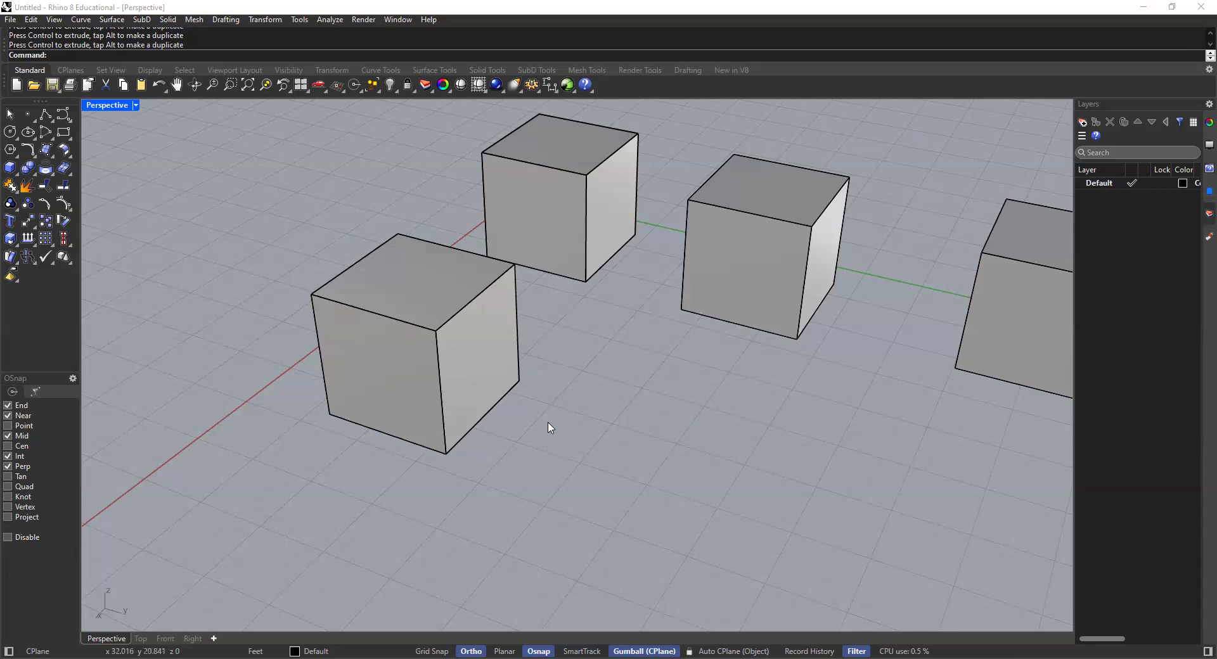
Select all the boxes and remaining objects in the model and delete them
scroll(538, 381, "down", 4)
right_click_drag(539, 381, 715, 325, "shift")
left_click_drag(644, 223, 325, 463)
key("Delete")
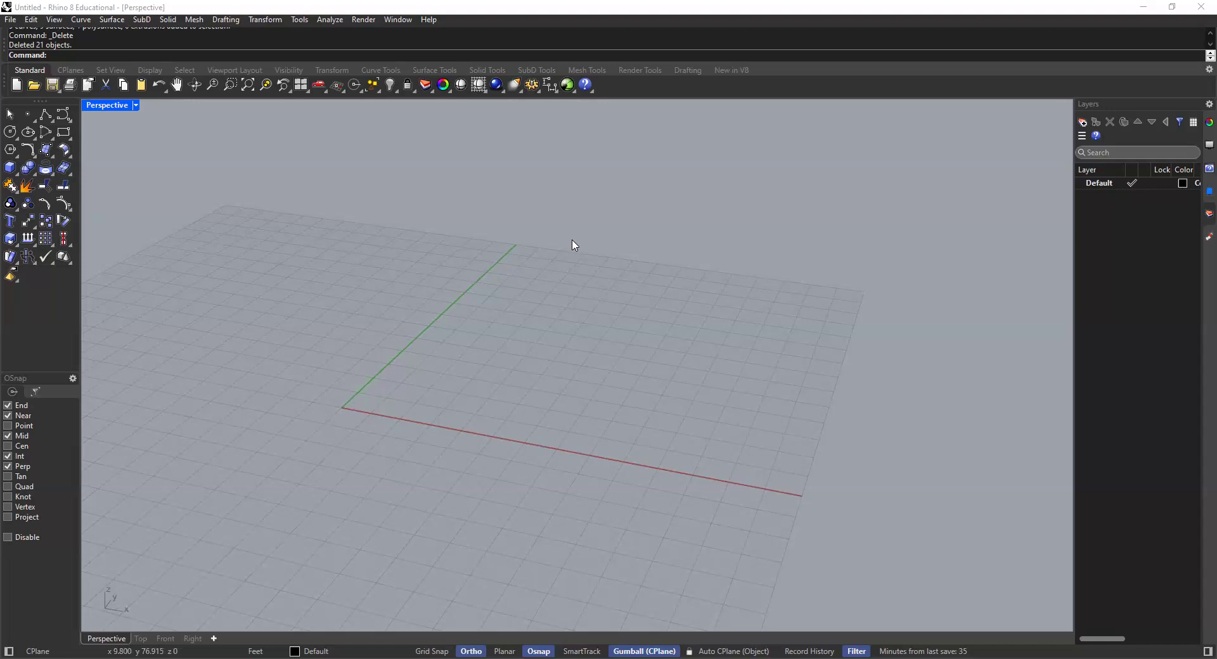
Start a polyline near the origin with Ortho on and make its first segment 30 feet along the Y axis
right_click_drag(470, 339, 579, 345)
right_click_drag(579, 298, 497, 307)
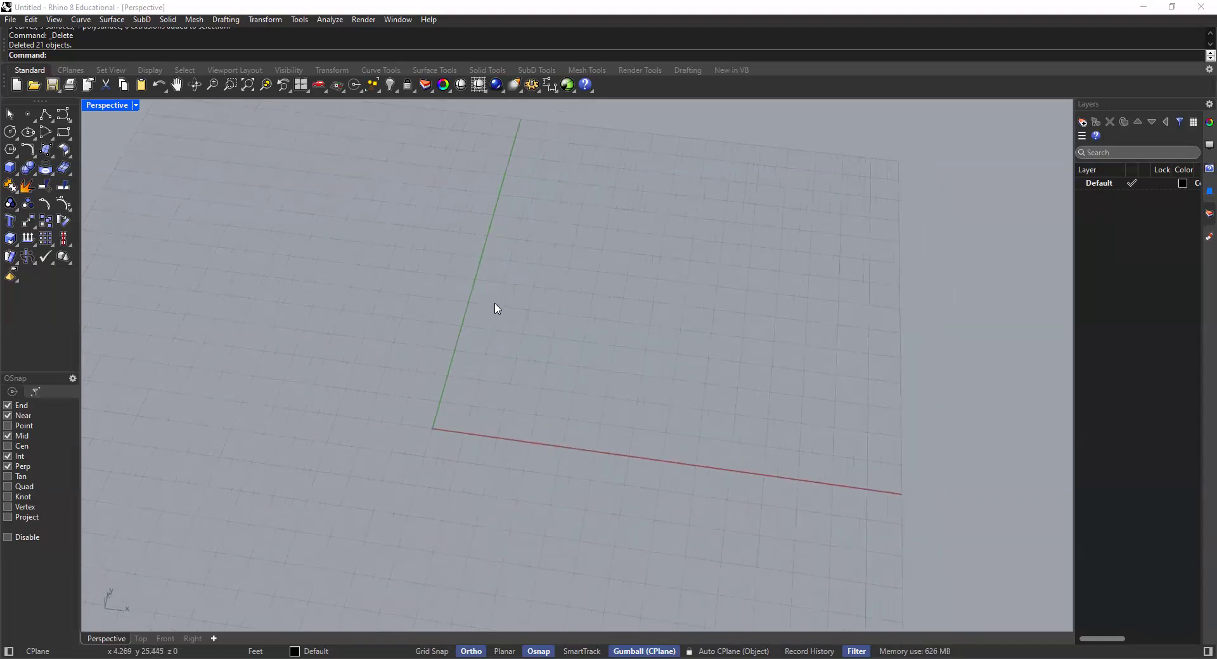
left_click(45, 117)
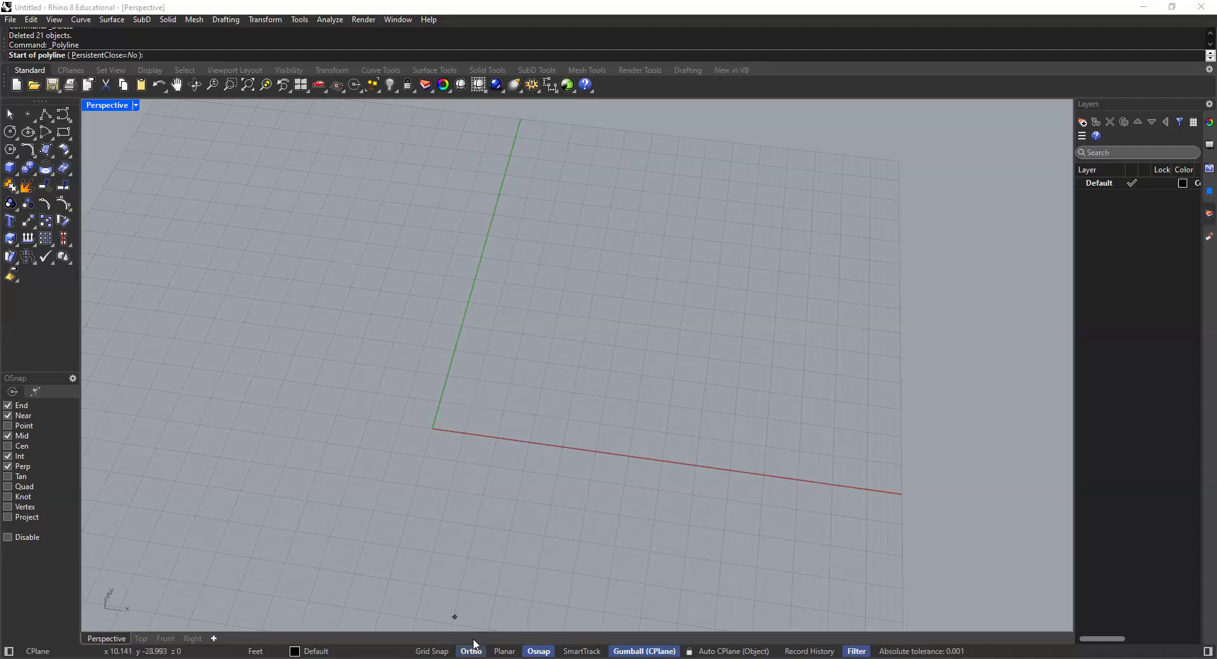
left_click(474, 405)
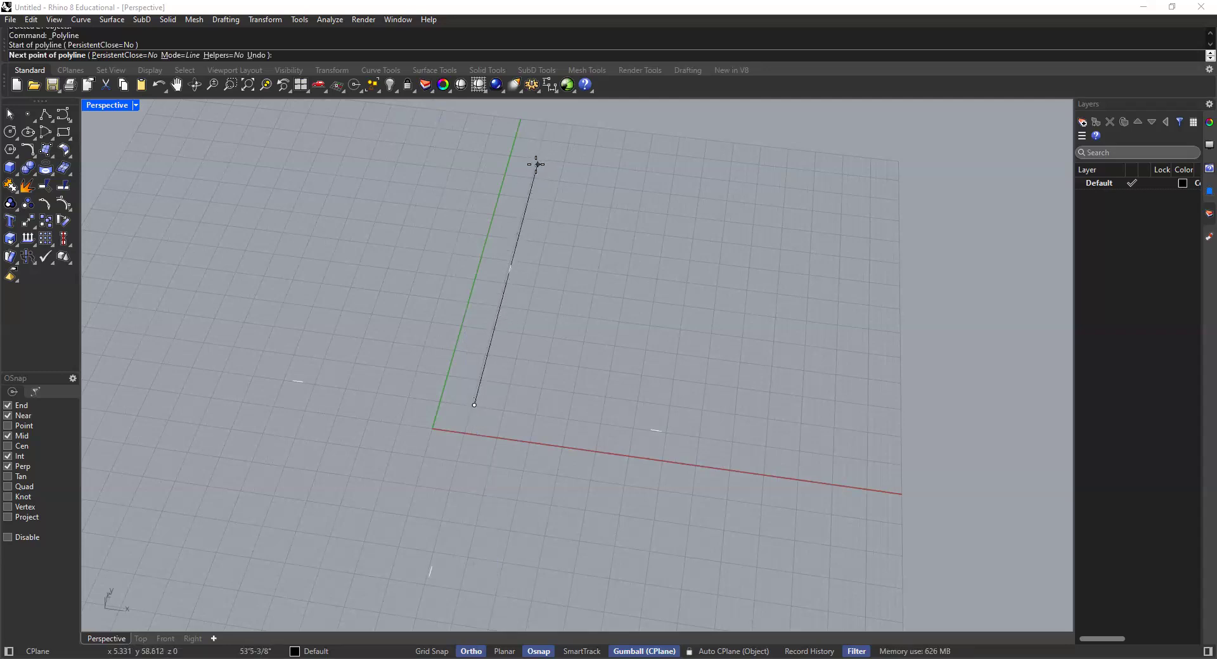
type("30")
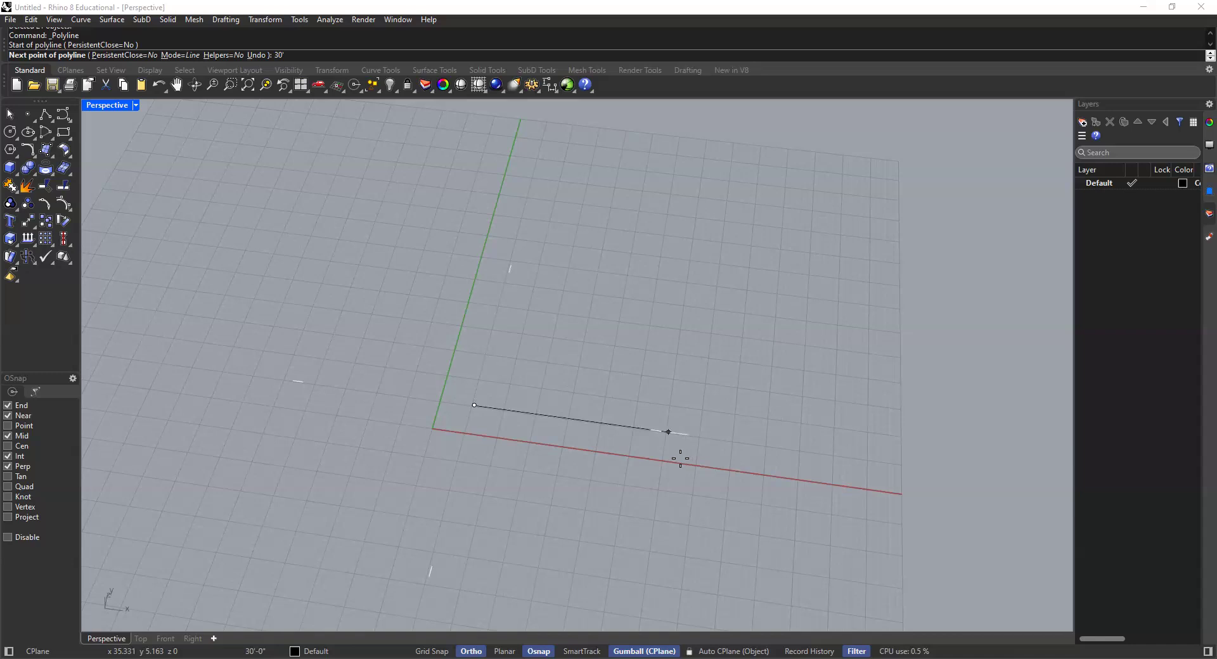
left_click(512, 260)
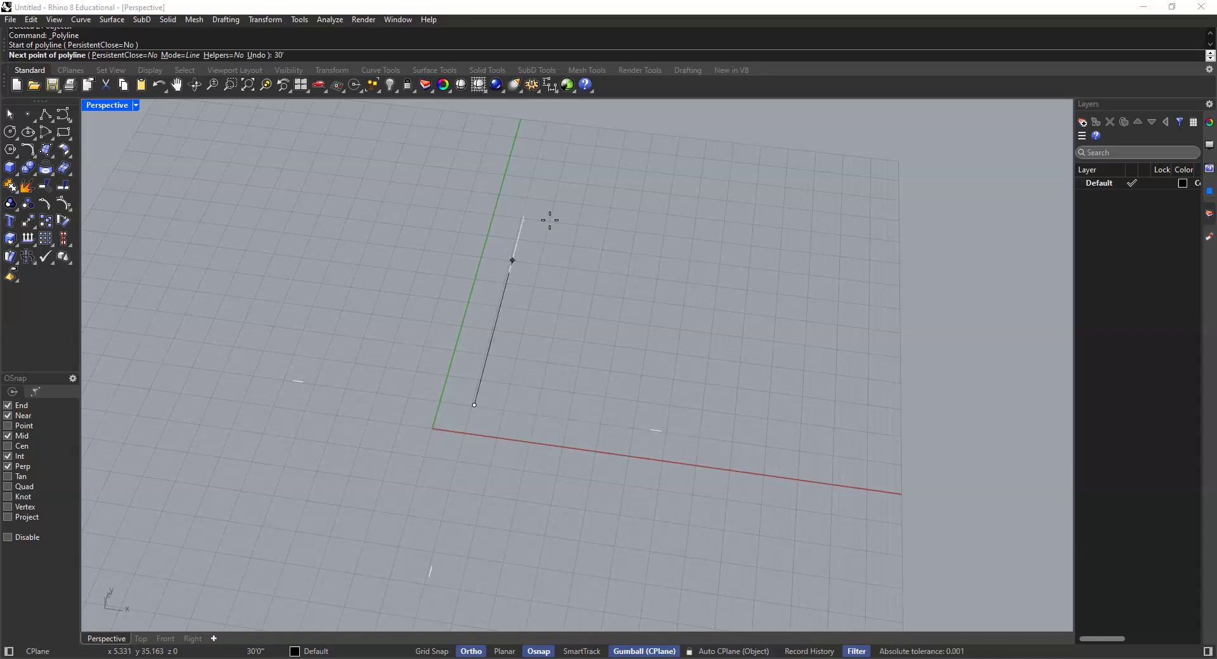
key("Return")
left_click(550, 219)
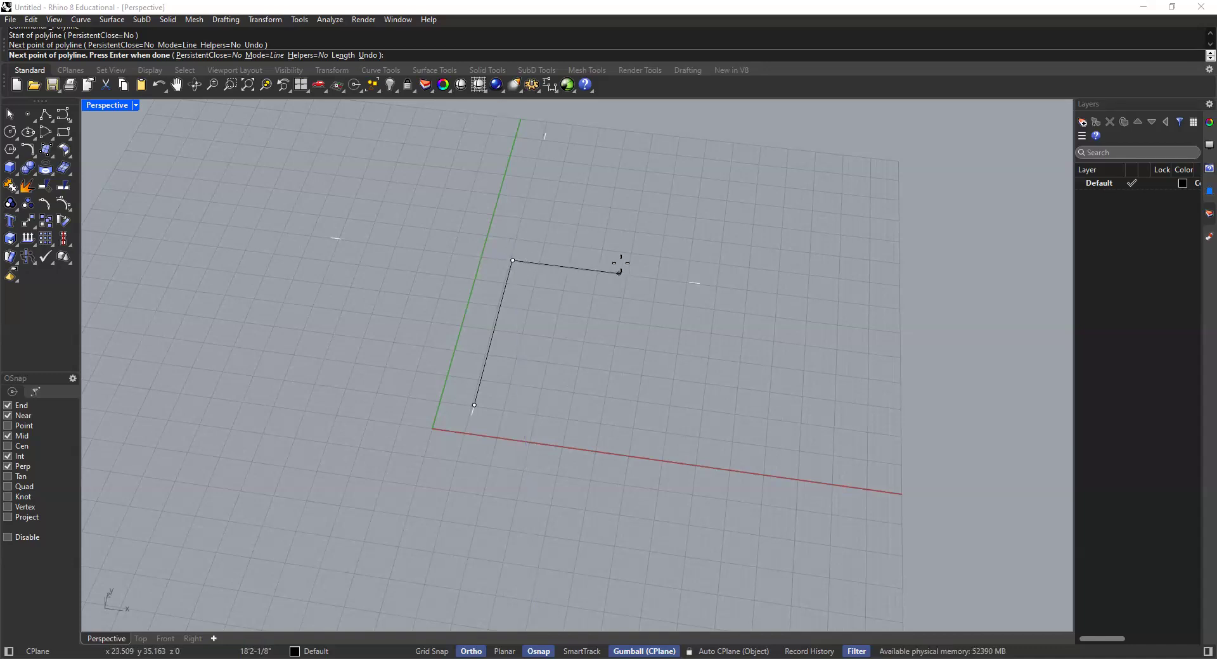
Continue the polyline 10 feet along X, 15 feet back in the negative Y direction, and another 10 feet along X
type("10")
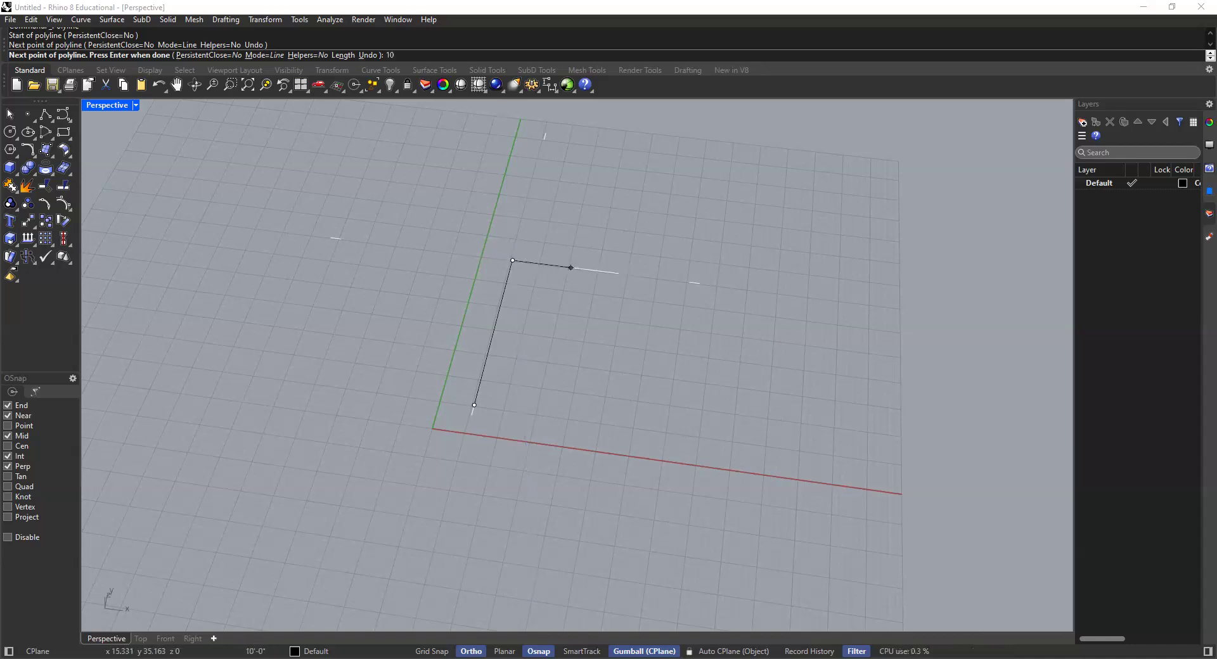
left_click(656, 290)
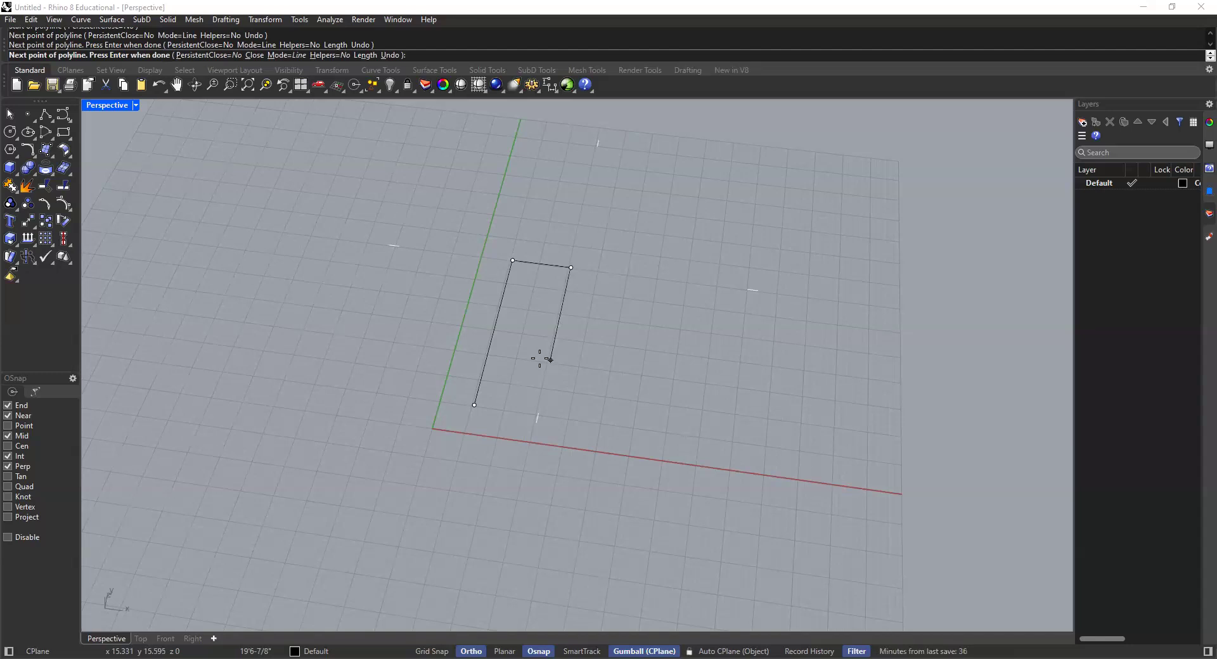
type("15")
left_click(554, 367)
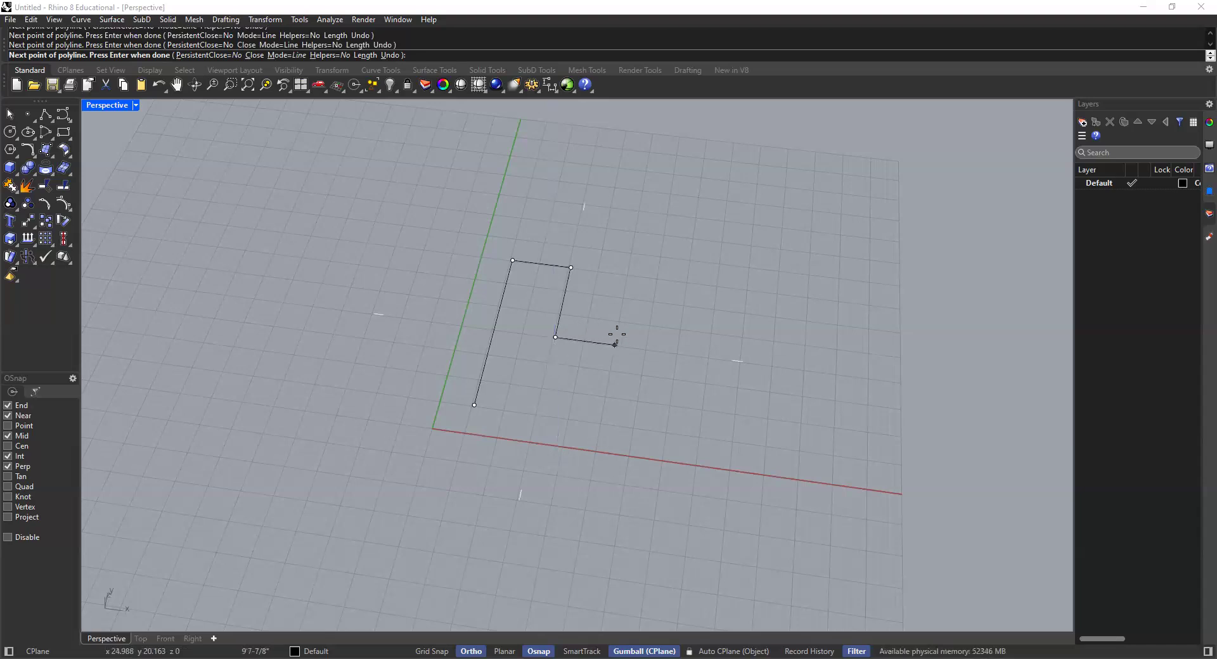
type("10")
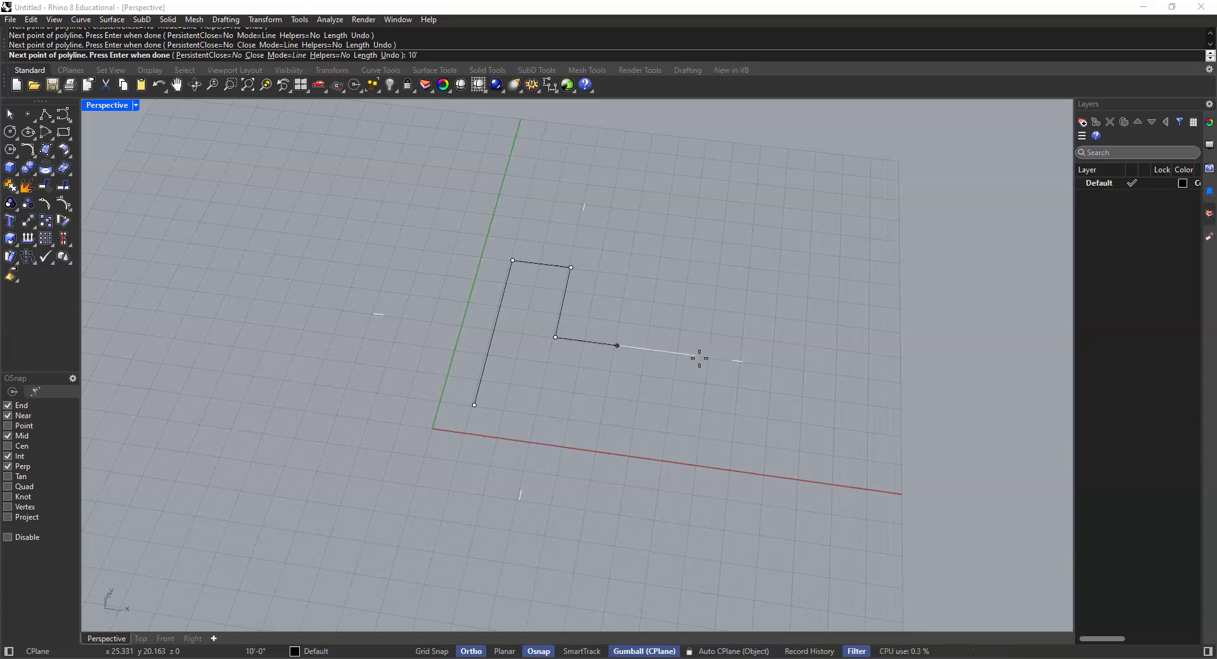
key("Return")
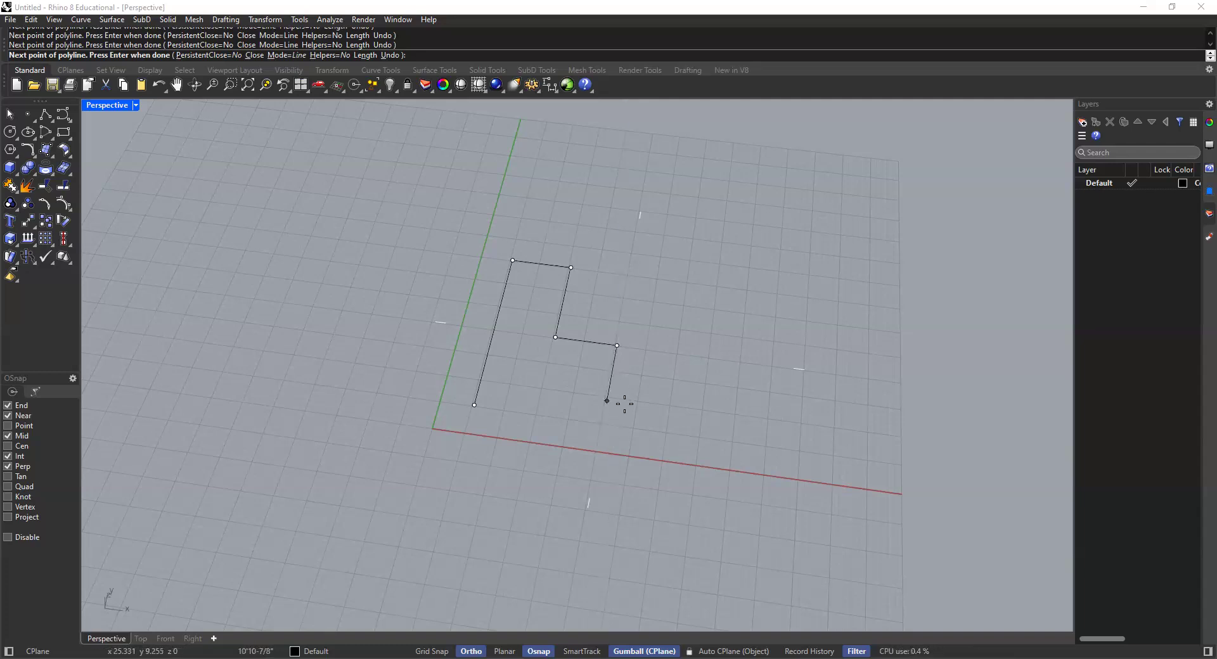
Add a 15-foot segment in the negative Y direction and close the polyline at its starting point
right_click_drag(633, 410, 610, 367)
right_click_drag(608, 426, 610, 407)
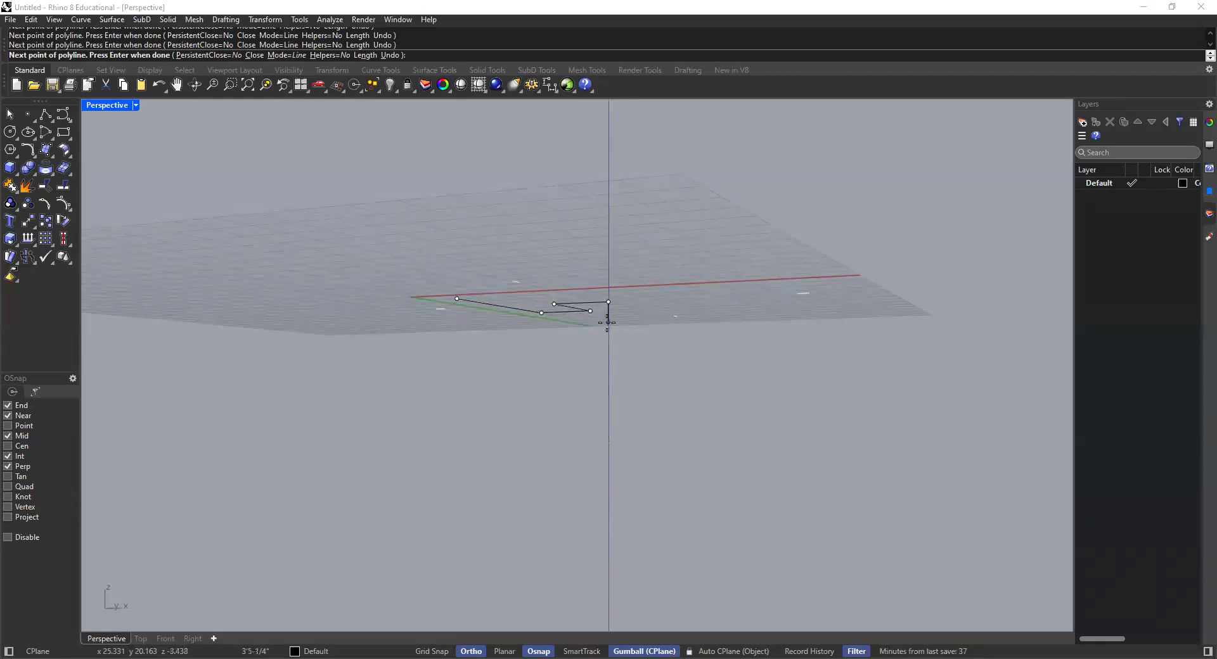
right_click_drag(612, 326, 634, 408)
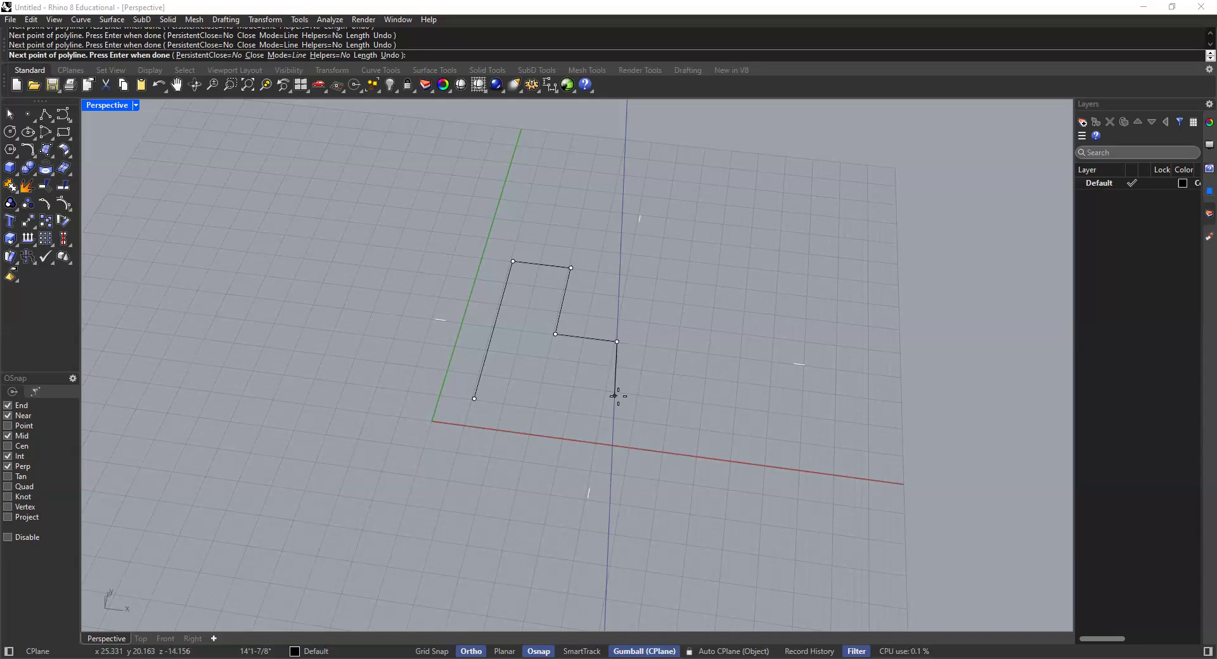
type("10'")
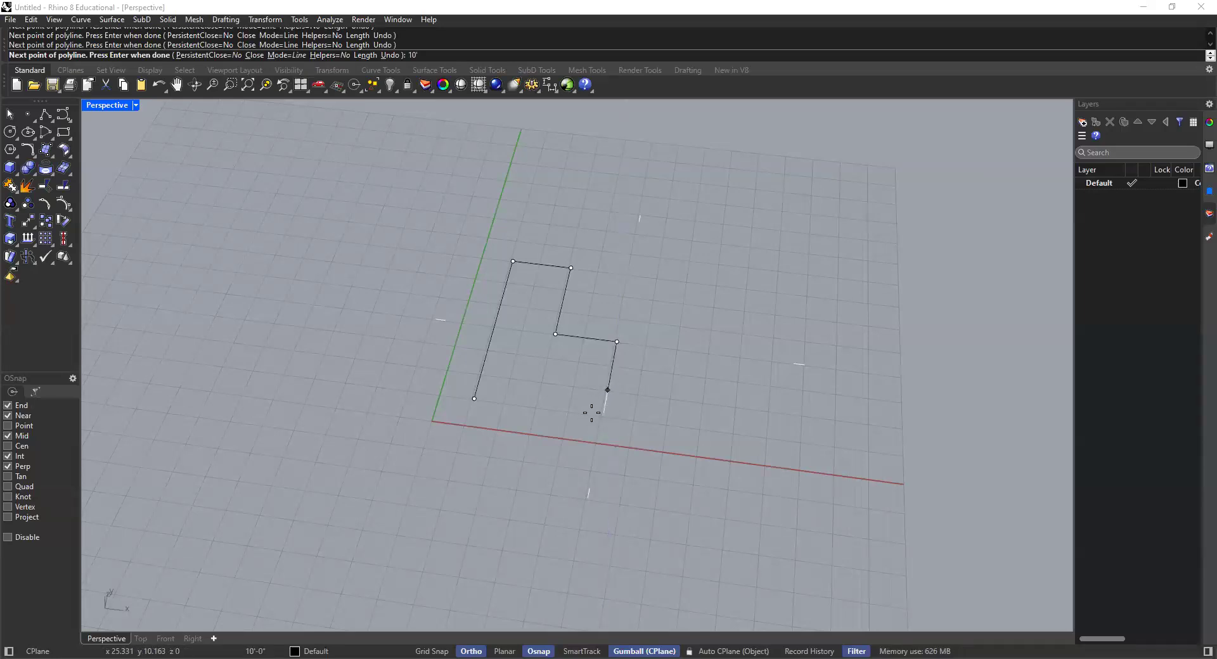
type("15")
key("BackSpace")
key("BackSpace")
key("BackSpace")
key("BackSpace")
type("5'")
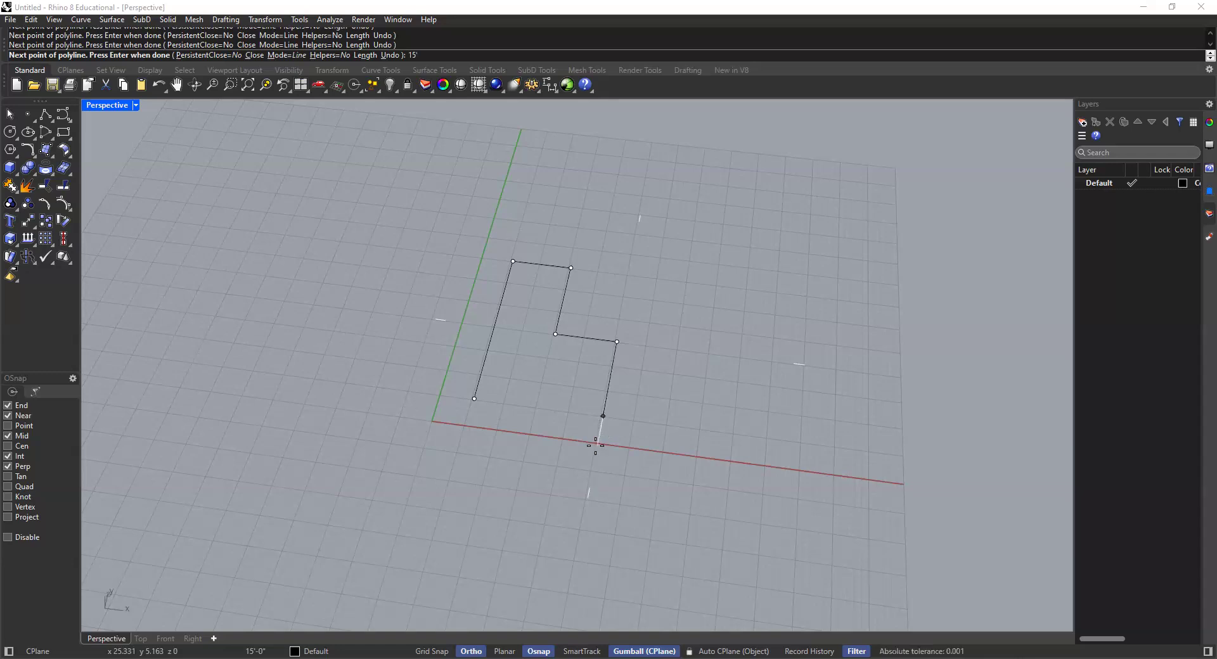
key("Return")
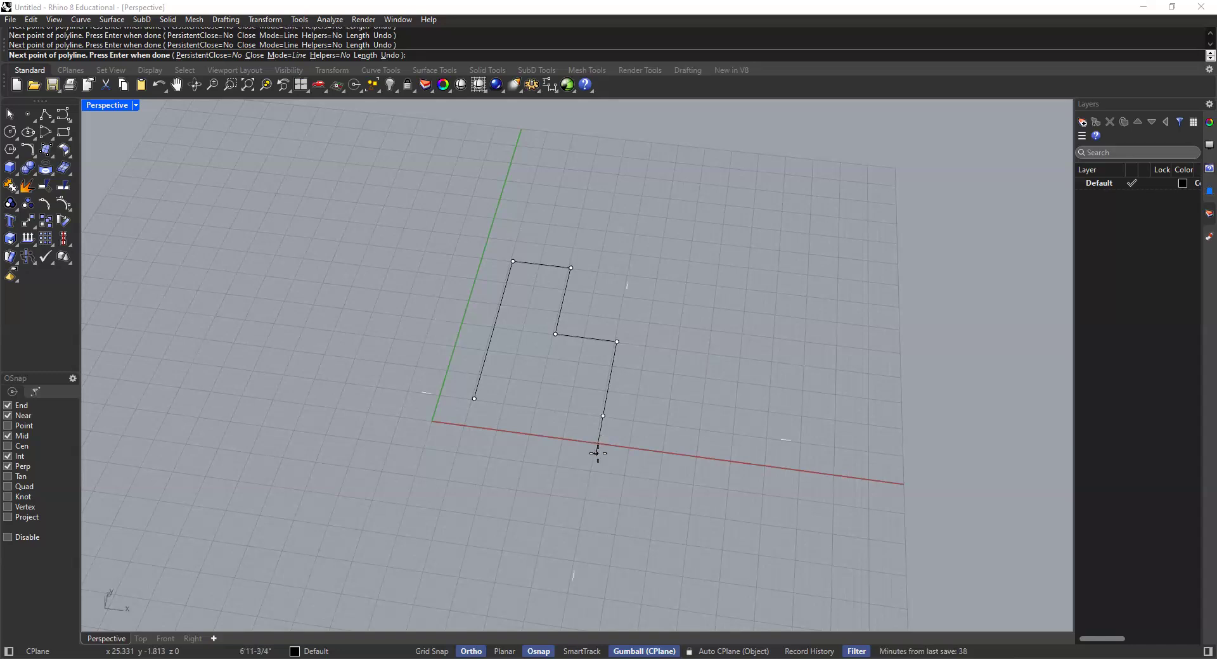
left_click(475, 400)
Select the L-shaped outline by different edges to check that it is one closed curve
scroll(566, 283, "up", 2)
left_click(566, 283)
key("Escape")
right_click_drag(544, 330, 600, 266)
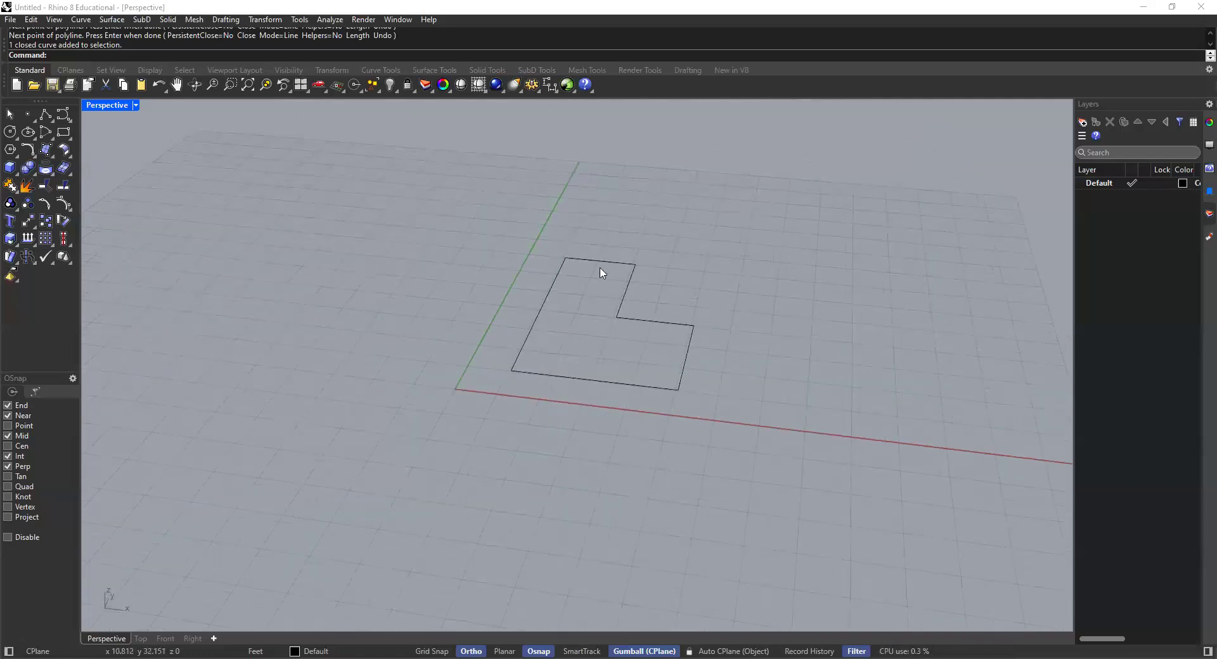
left_click(598, 262)
scroll(546, 279, "up", 1)
scroll(539, 283, "up", 2)
left_click(533, 285)
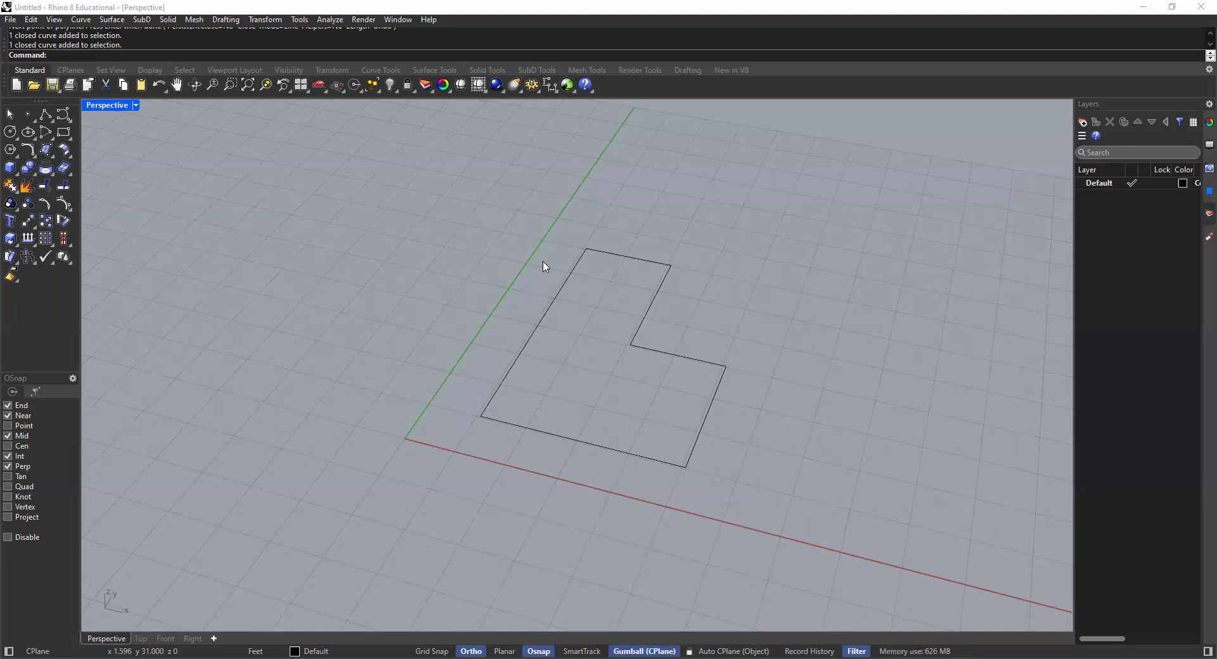
Offset the L-shaped outline 6 inches inward and clear the selection
left_click(578, 265)
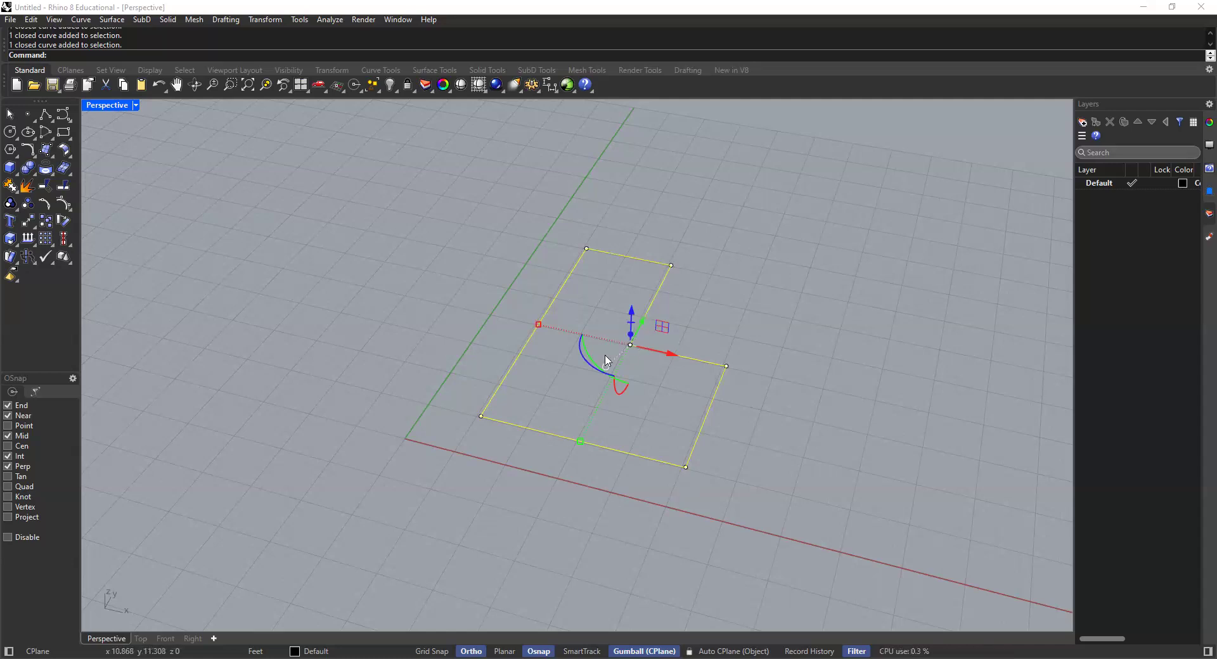
scroll(561, 298, "up", 2)
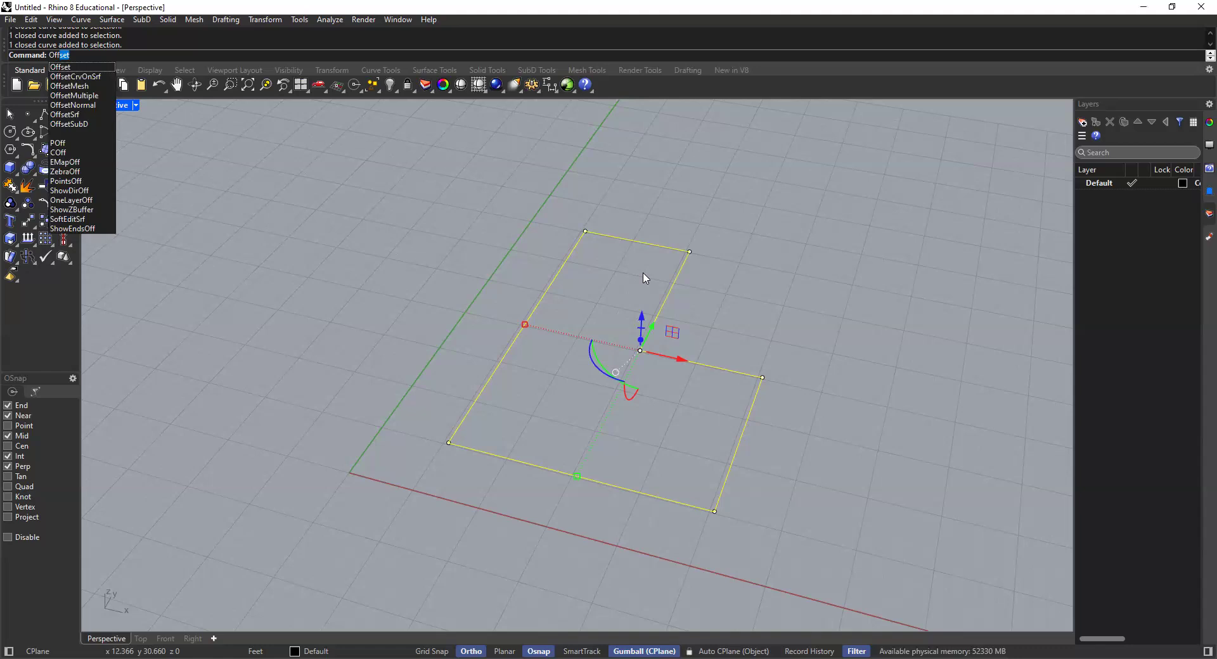
key("Return")
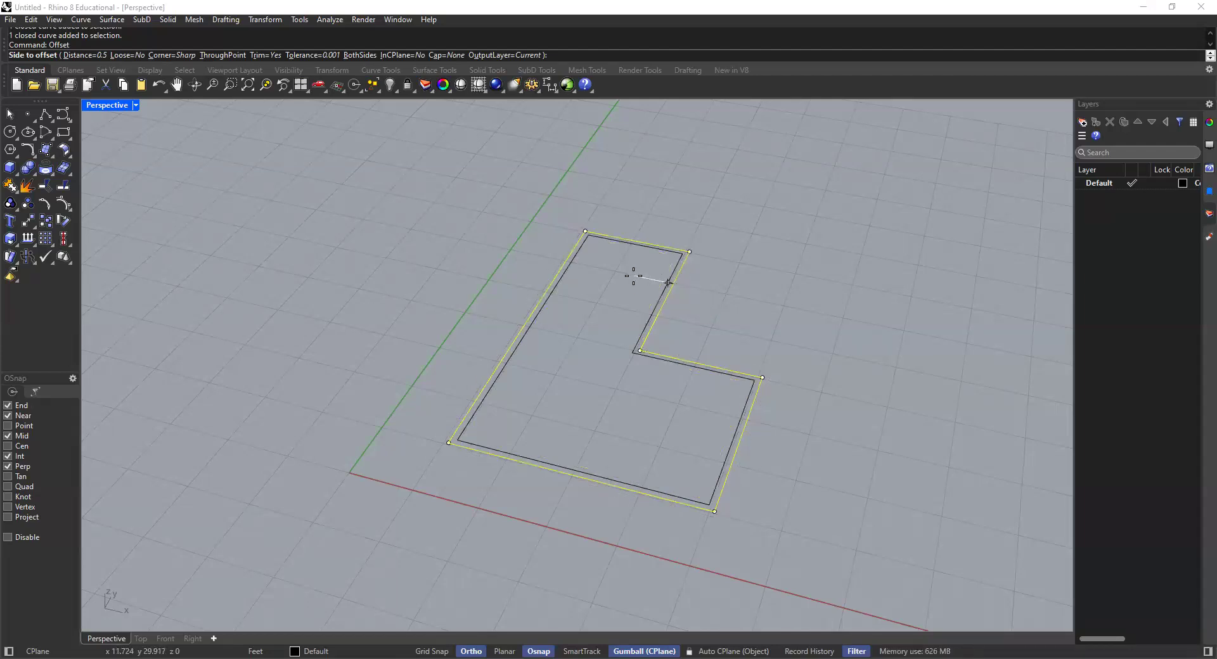
type("6\"")
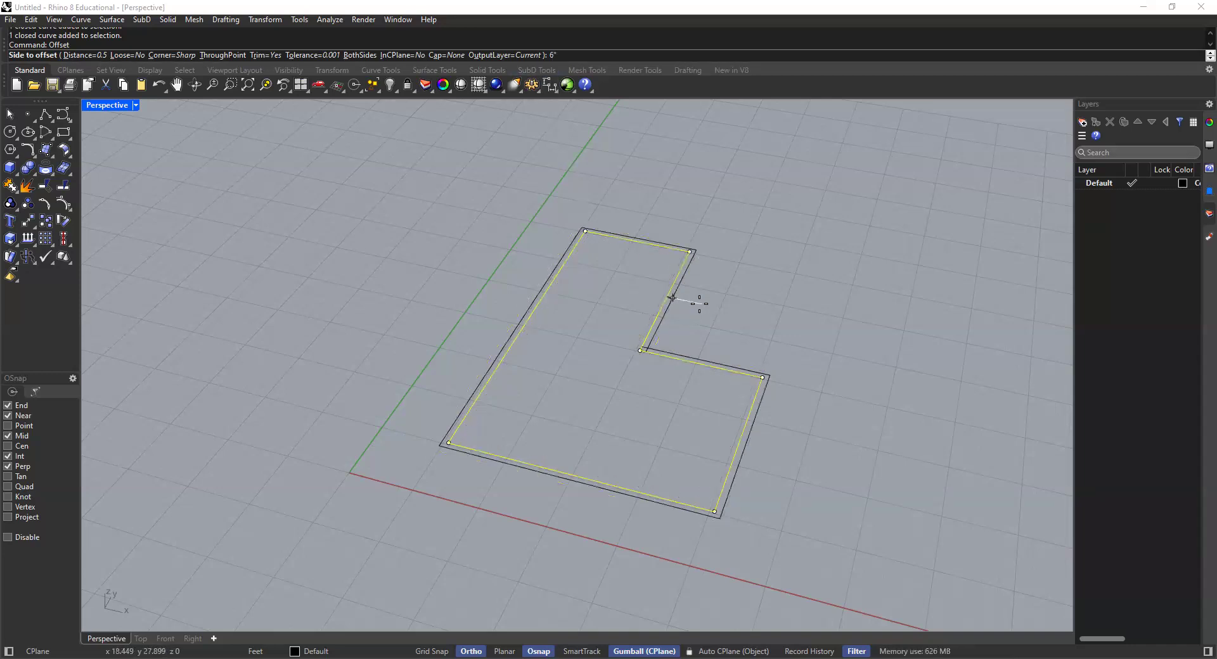
left_click(631, 293)
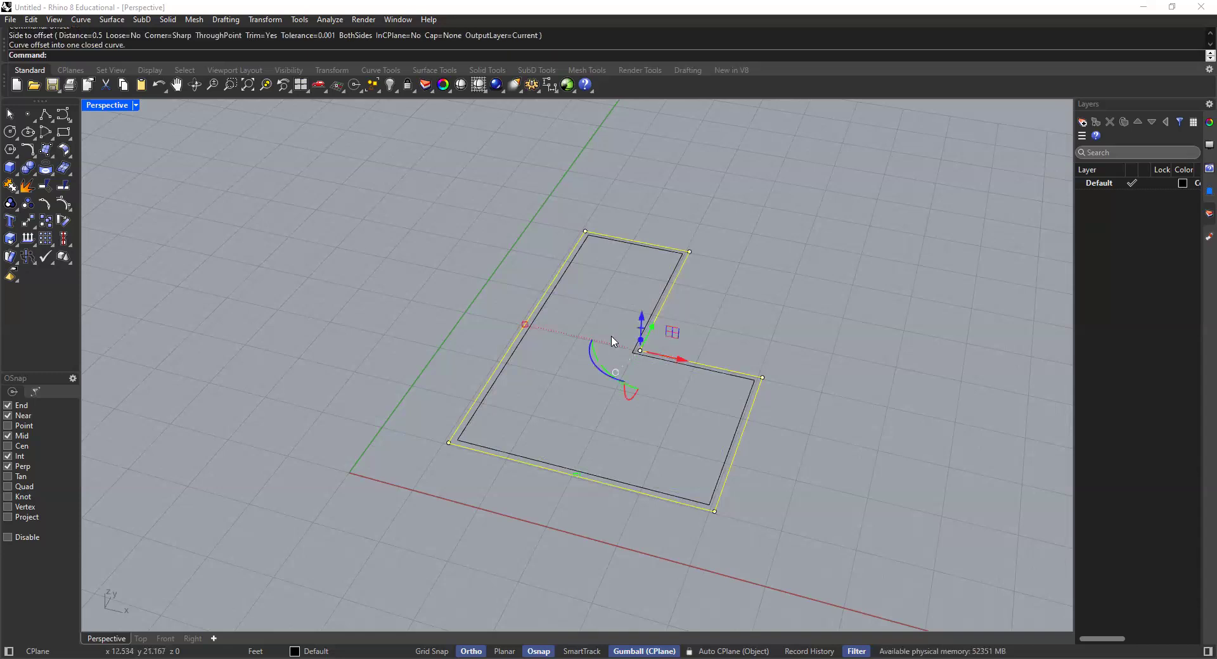
left_click(728, 302)
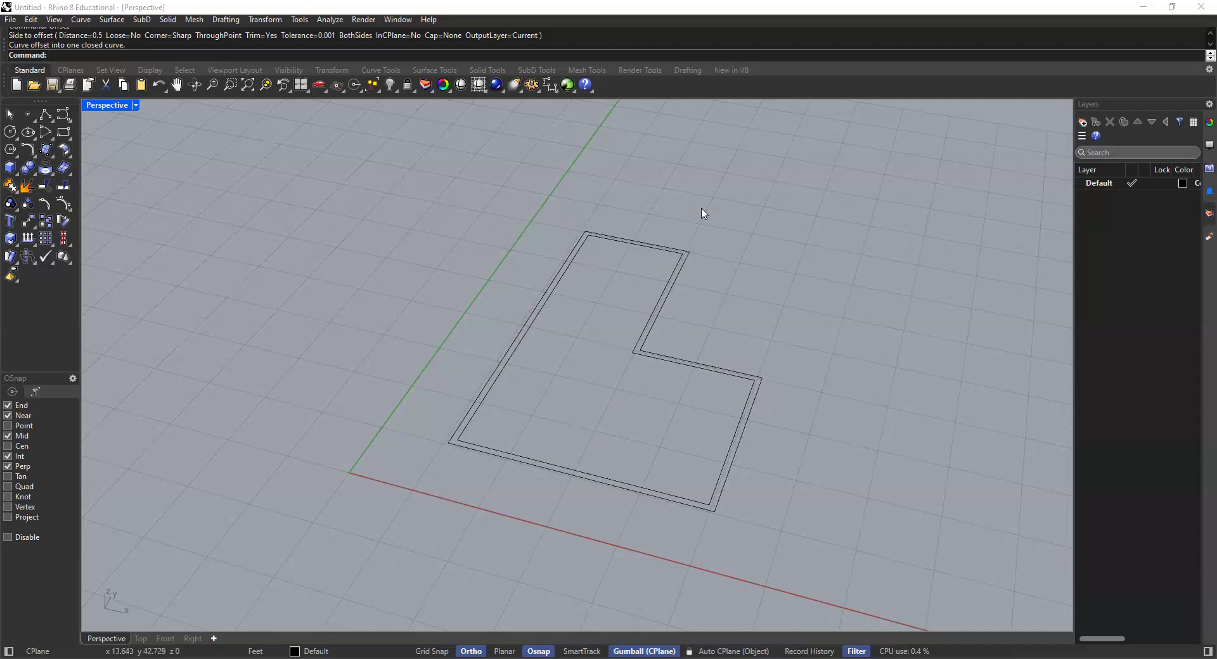
Select the outer outline by itself, then select both outlines with a crossing window over the notch's edges
scroll(672, 289, "up", 2)
left_click(676, 286)
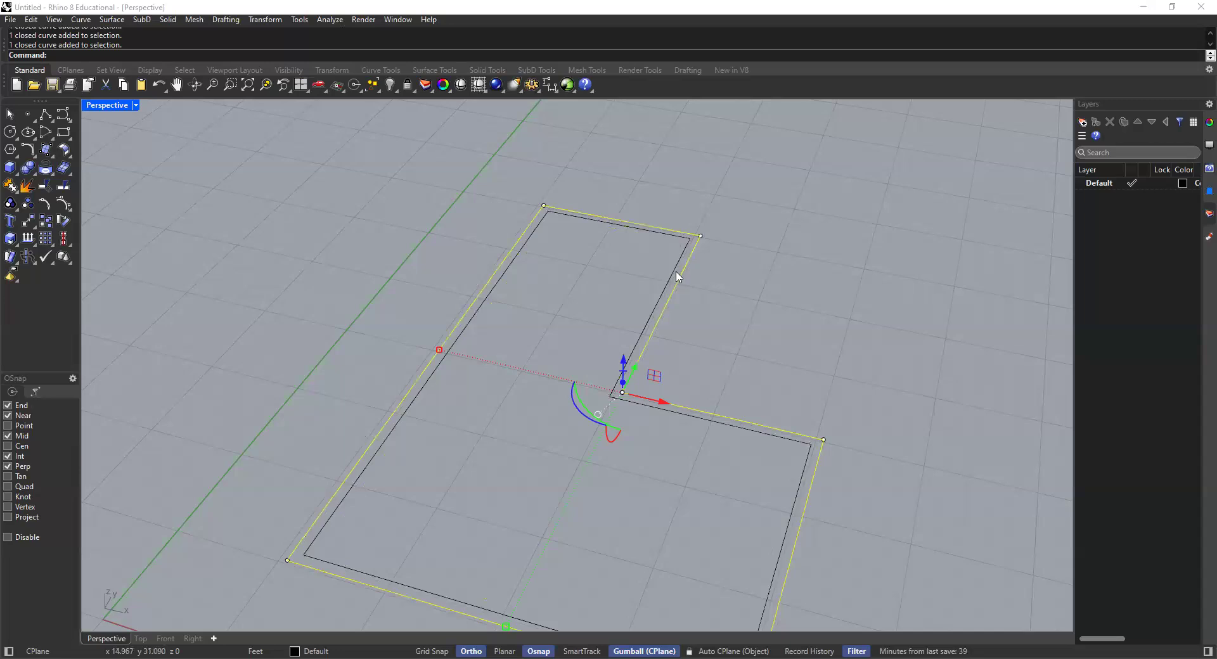
left_click(729, 274)
scroll(716, 281, "down", 5)
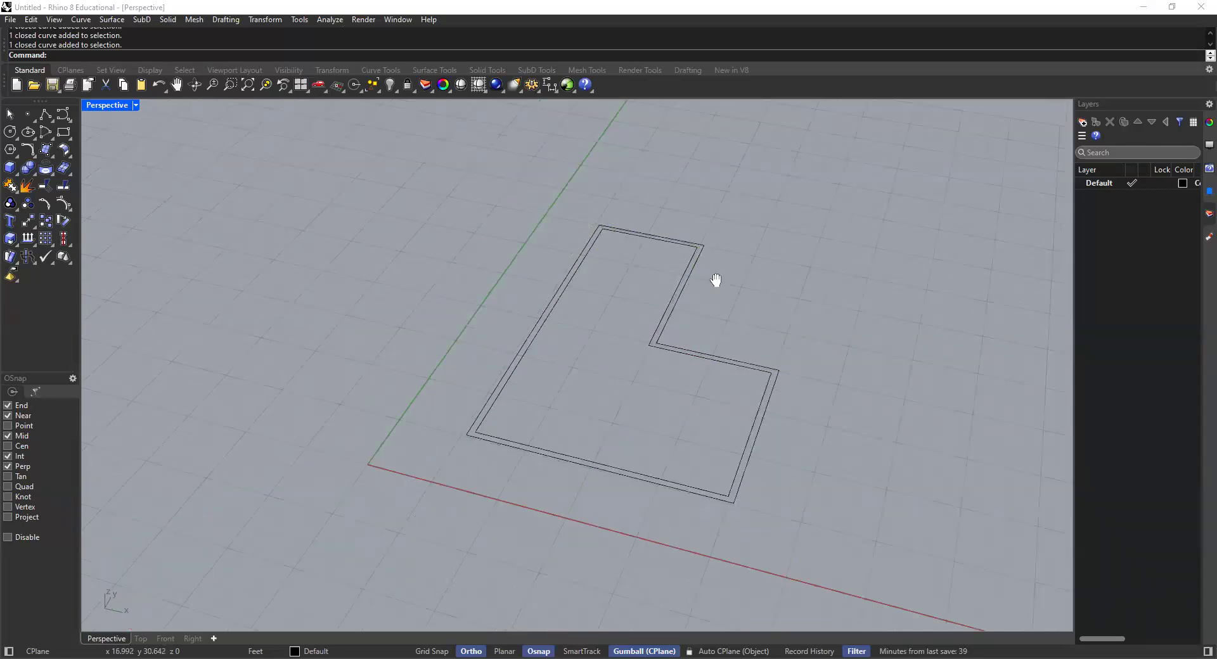
right_click_drag(716, 280, 711, 251, "shift")
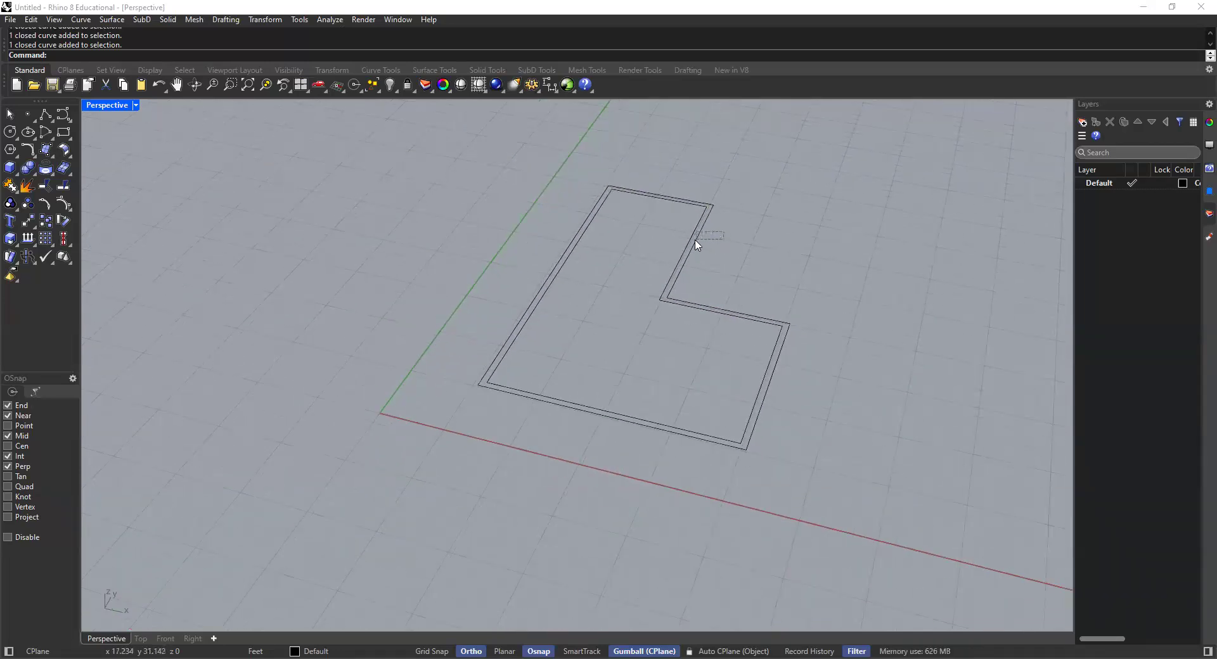
left_click_drag(743, 230, 674, 258)
left_click(690, 232)
Sweep crossing and enclosing selection windows over the empty area beside the outlines to compare their appearance
scroll(686, 267, "down", 5)
right_click_drag(685, 267, 662, 283, "shift")
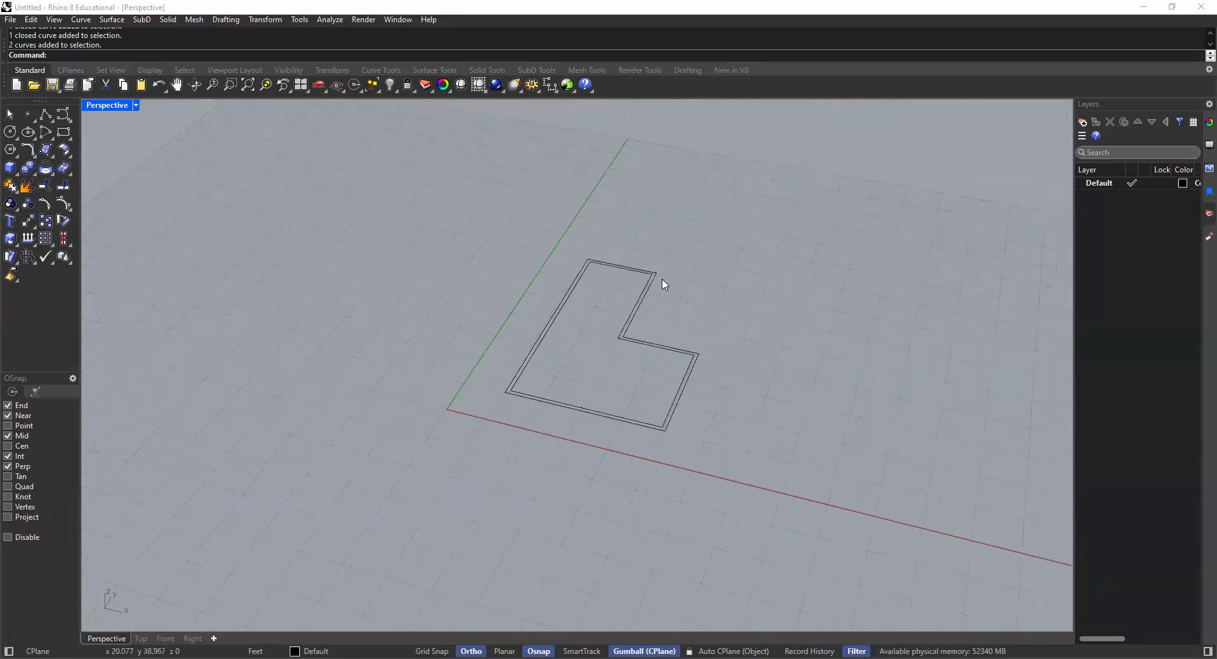
scroll(664, 285, "up", 2)
right_click_drag(514, 225, 540, 237, "shift")
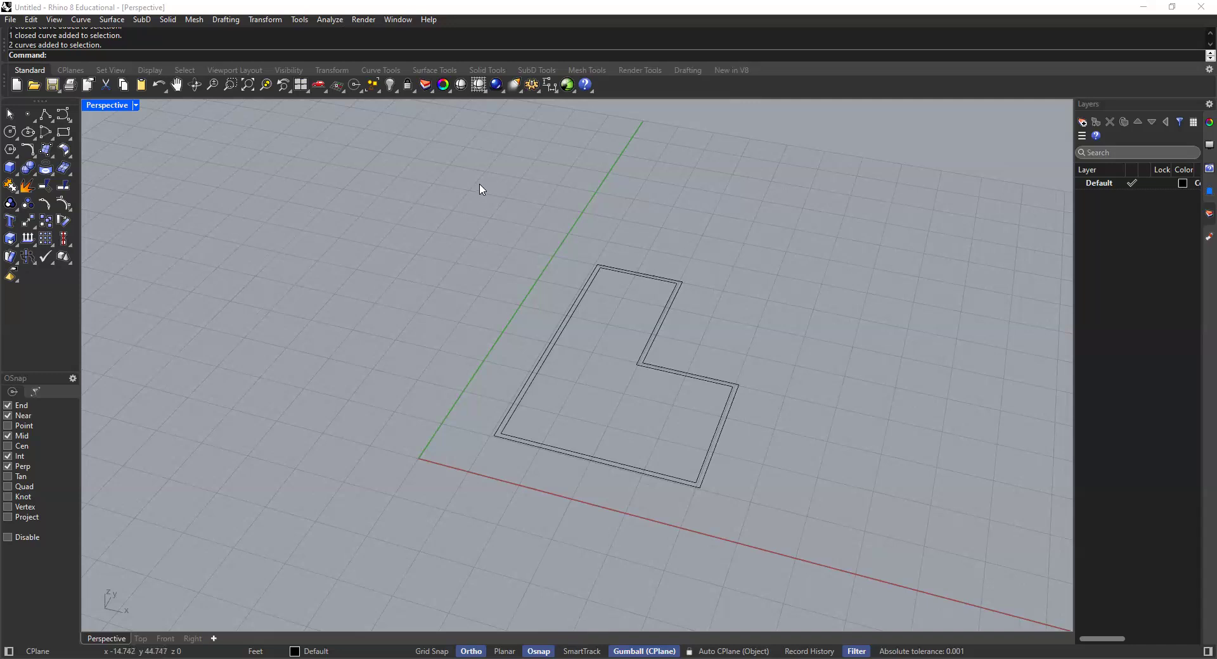
left_click_drag(482, 184, 406, 248)
left_click_drag(512, 163, 340, 293)
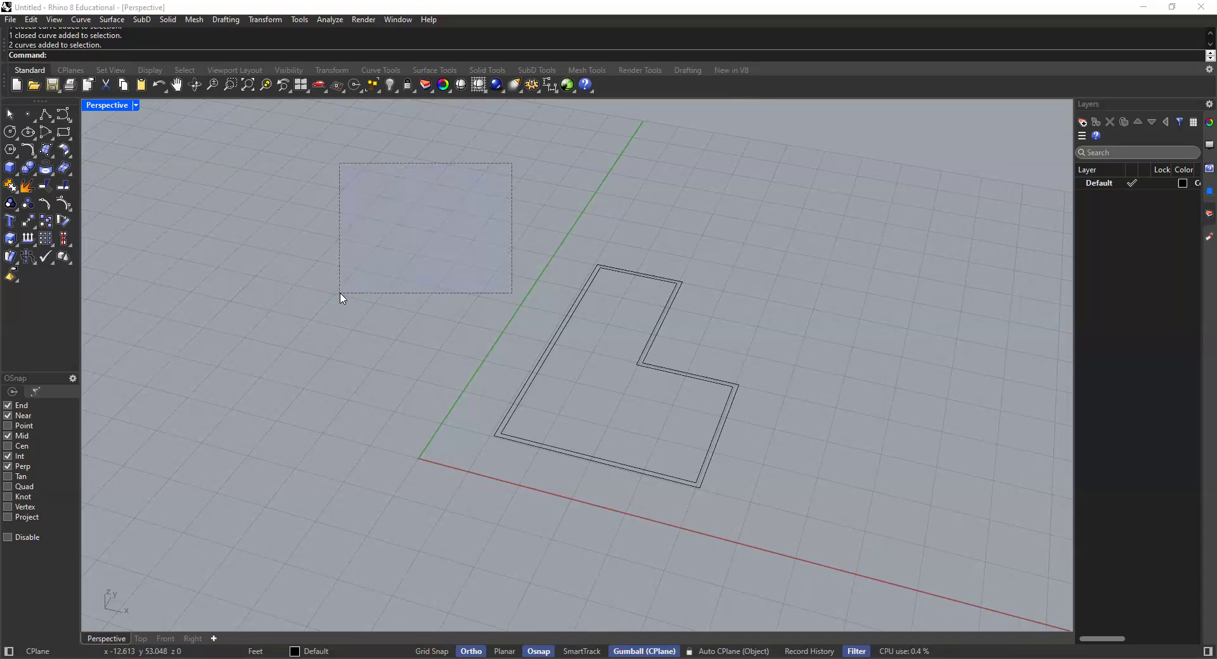
left_click_drag(341, 293, 517, 182)
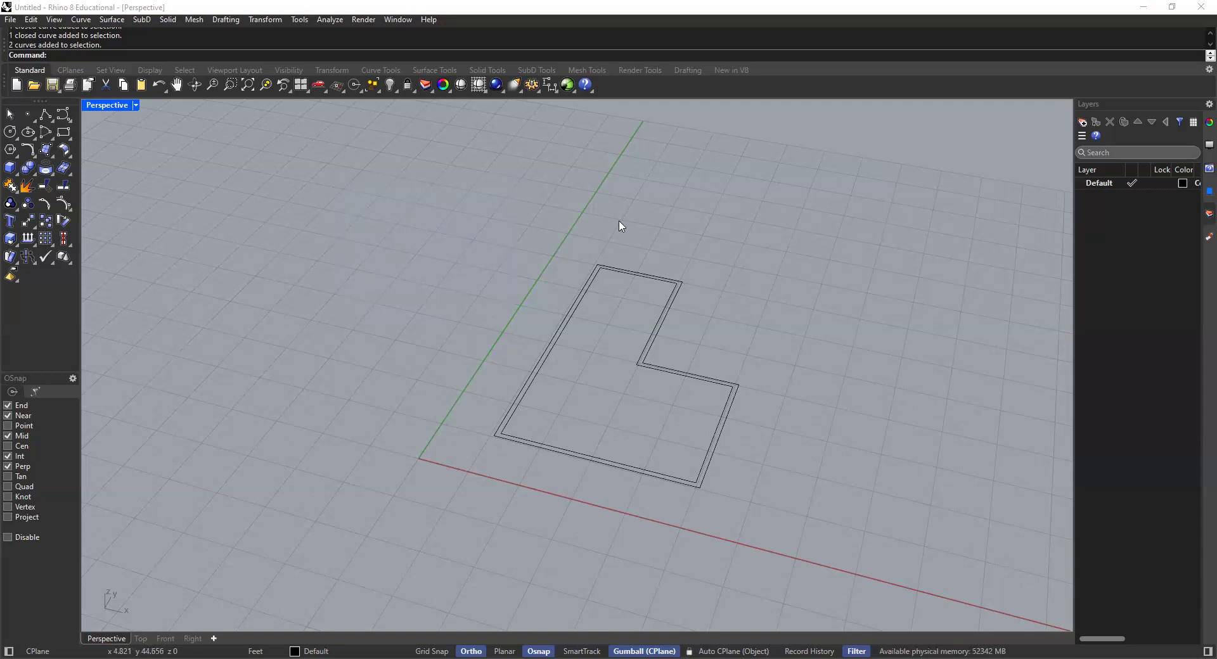
Test crossing and enclosing window selections over the notch's edges, then select the inner outline alone and clear the selection
mouse_move(694, 307)
right_mouse_down()
mouse_move(712, 309)
mouse_move(688, 304)
right_mouse_up()
left_click_drag(672, 319, 622, 335)
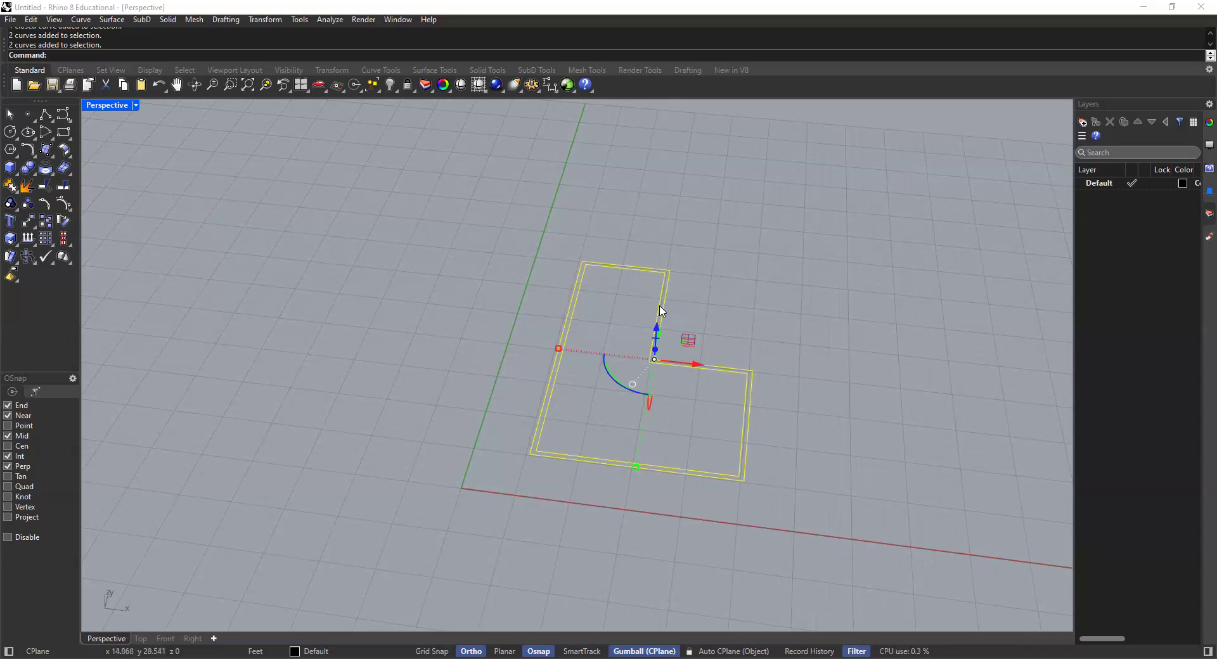
left_click(690, 291)
left_click_drag(627, 321, 712, 285)
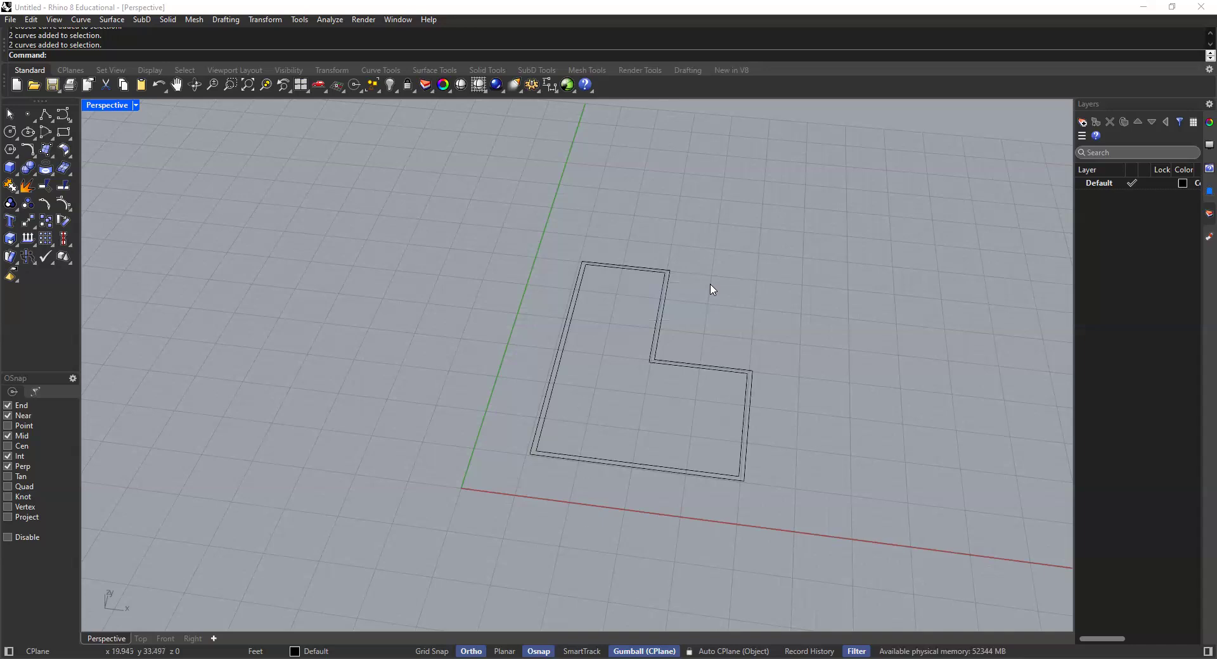
left_click(663, 307)
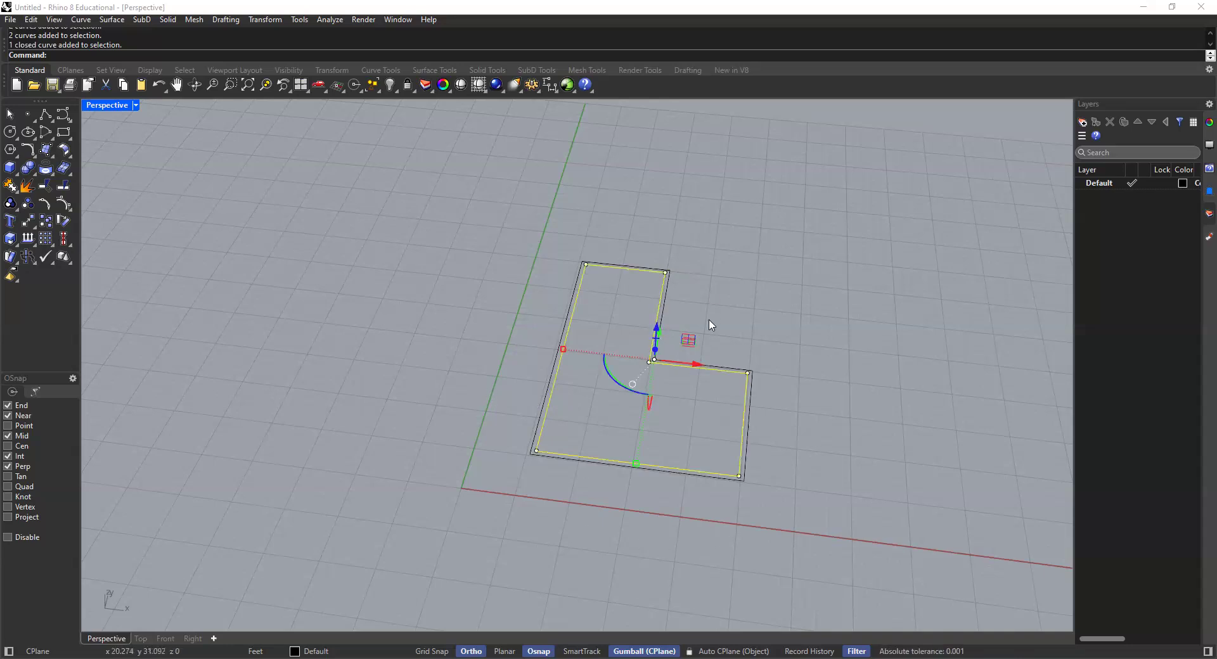
left_click(689, 303)
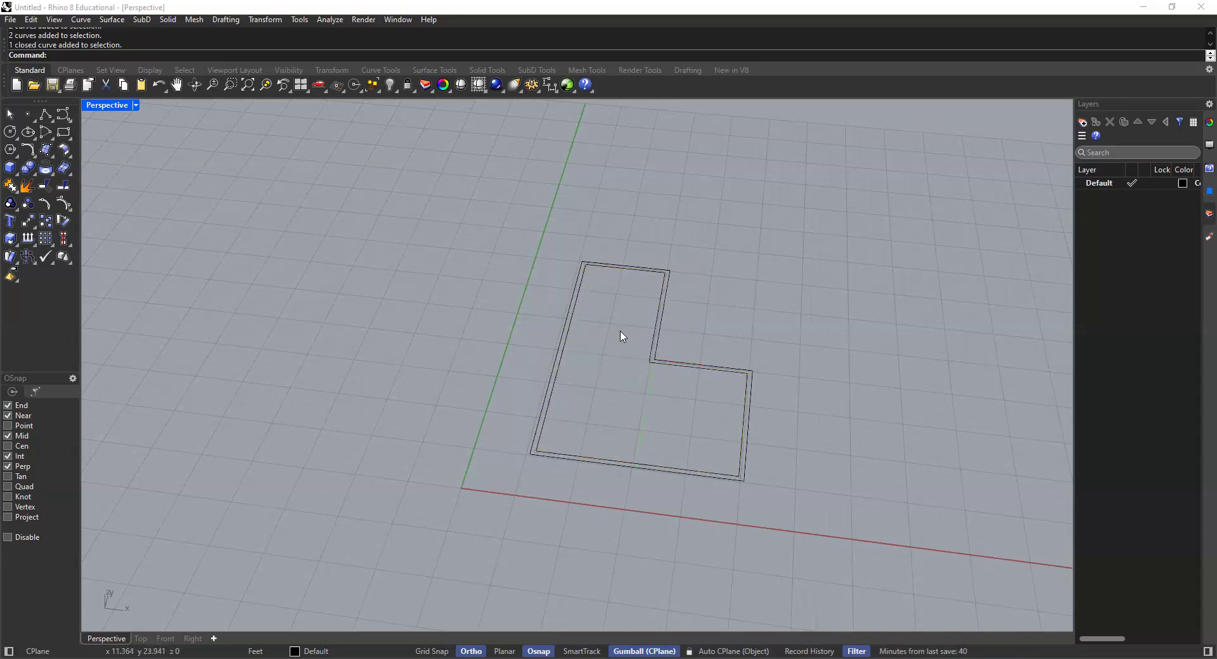
Demonstrate selecting both outlines with enclosing windows around the whole shape and a crossing window over the notch's edges
mouse_move(731, 305)
left_mouse_down()
mouse_move(747, 294)
mouse_move(715, 289)
left_mouse_up()
left_click_drag(448, 490, 818, 249)
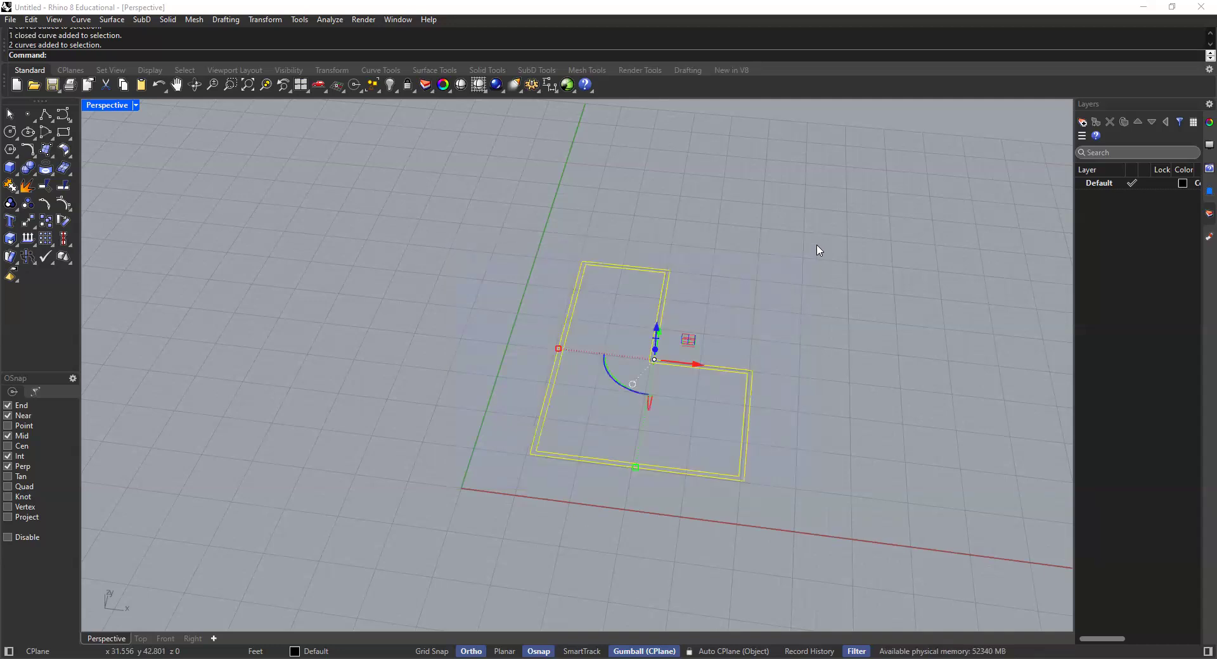
key("Escape")
left_click_drag(508, 468, 791, 227)
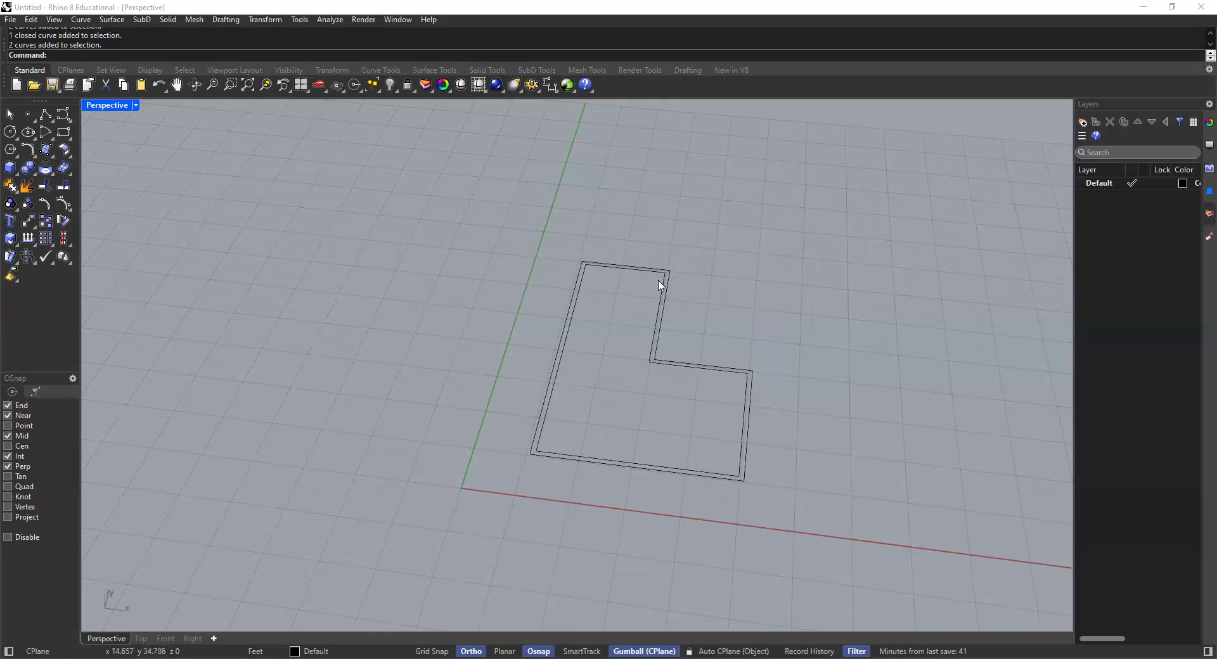
left_click_drag(687, 294, 624, 376)
Select both outlines with a crossing window and extrude them together into solid walls 10' high
left_click_drag(716, 270, 649, 329)
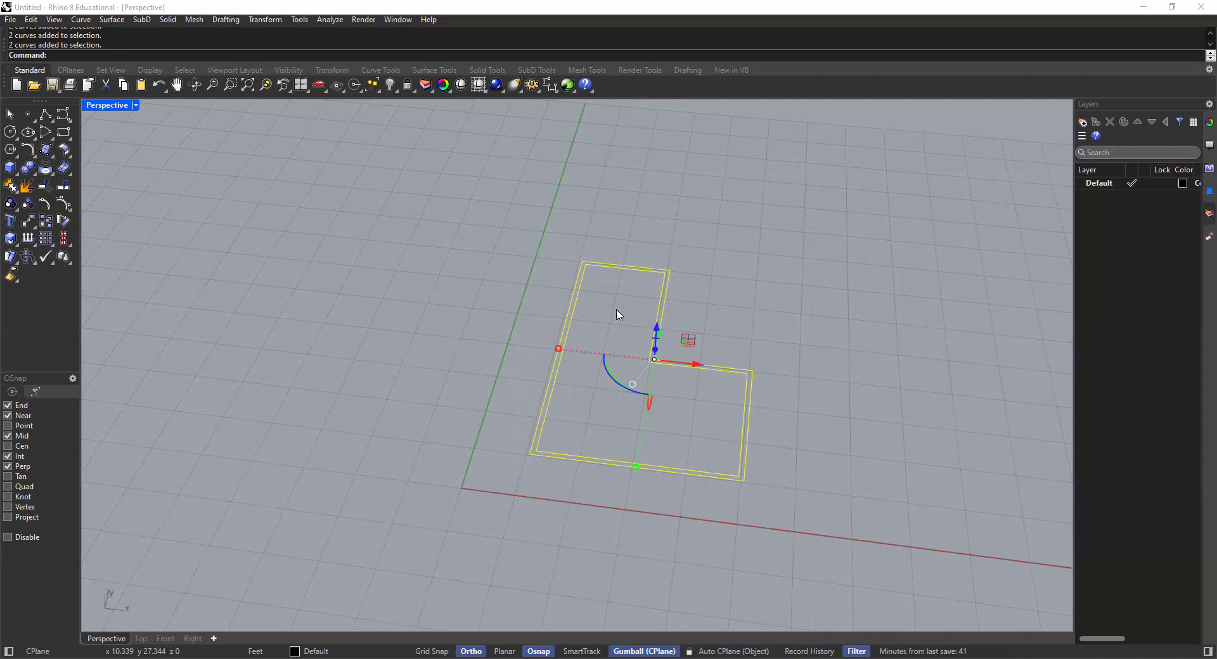
type("ExtrudeCrv")
key("Return")
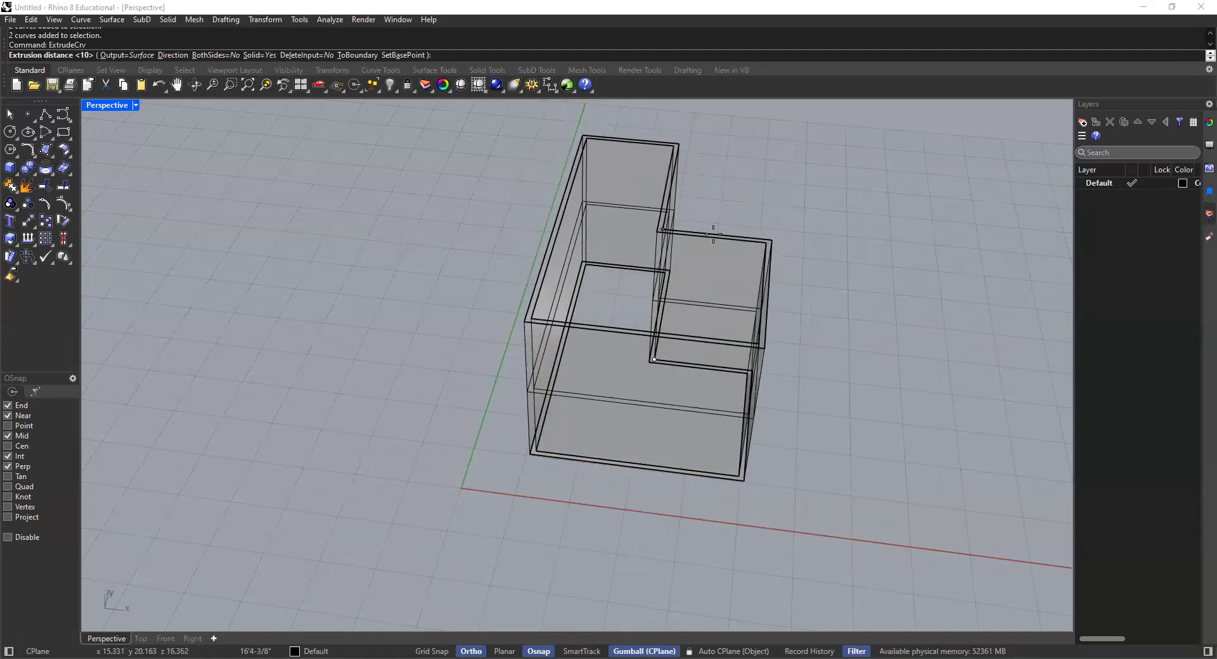
type("10'")
key("Return")
key("Escape")
Examine the extruded walls from several angles, repeatedly selecting and deselecting them to check whether they form one object
right_click_drag(704, 287, 613, 339)
left_click(614, 340)
left_click(573, 233)
left_click(528, 284)
left_click(436, 218)
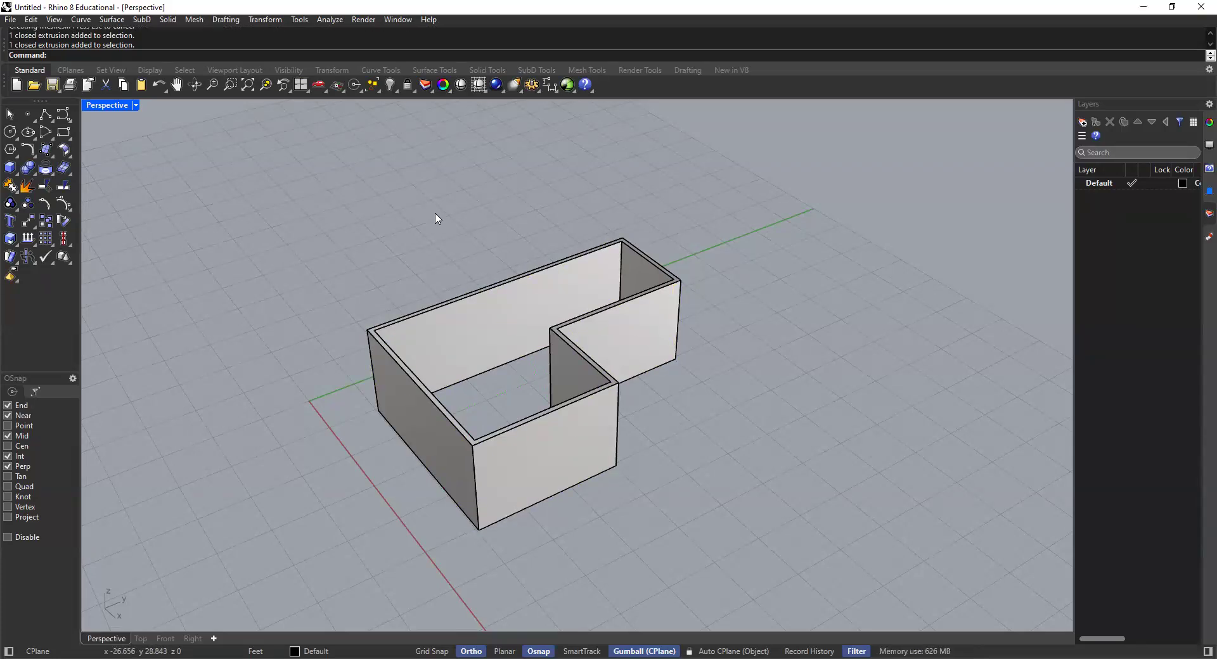
right_click_drag(514, 293, 506, 242)
left_click(506, 242)
left_click(489, 204)
left_click(505, 242)
left_click(468, 197)
left_click(497, 246)
left_click(474, 199)
left_click(489, 239)
left_click(498, 185)
left_click(511, 232)
scroll(516, 190, "down", 4)
right_click_drag(517, 184, 574, 241)
left_click(468, 158)
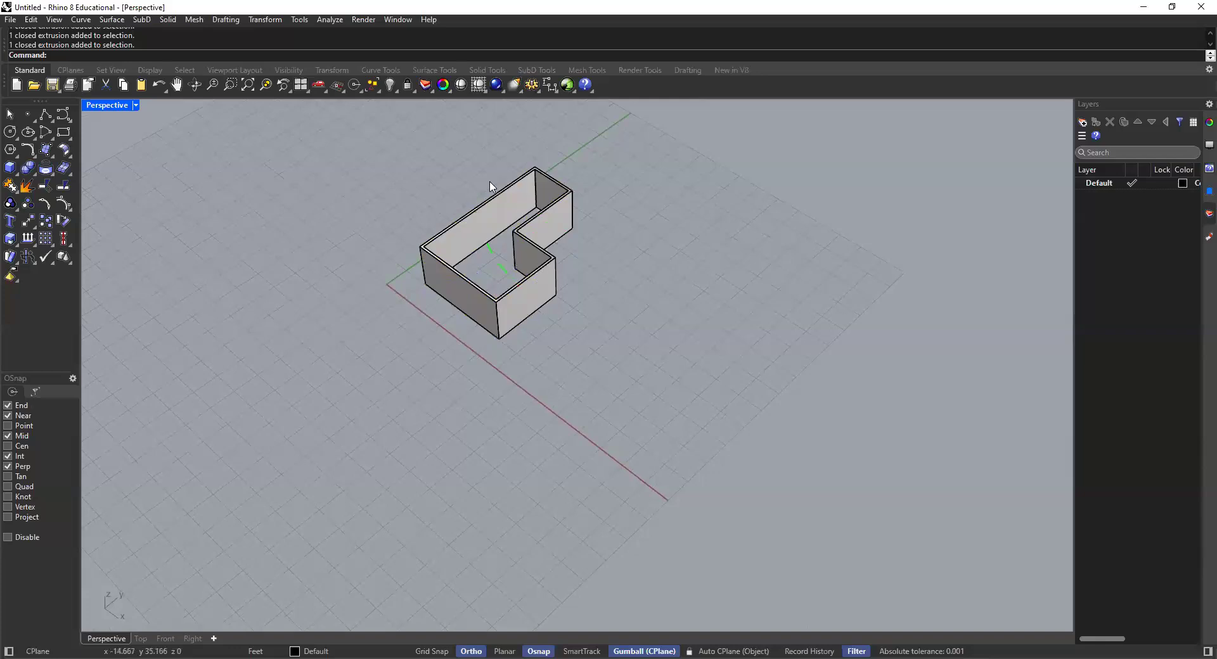
scroll(501, 197, "up", 2)
left_click(506, 204)
left_click(446, 161)
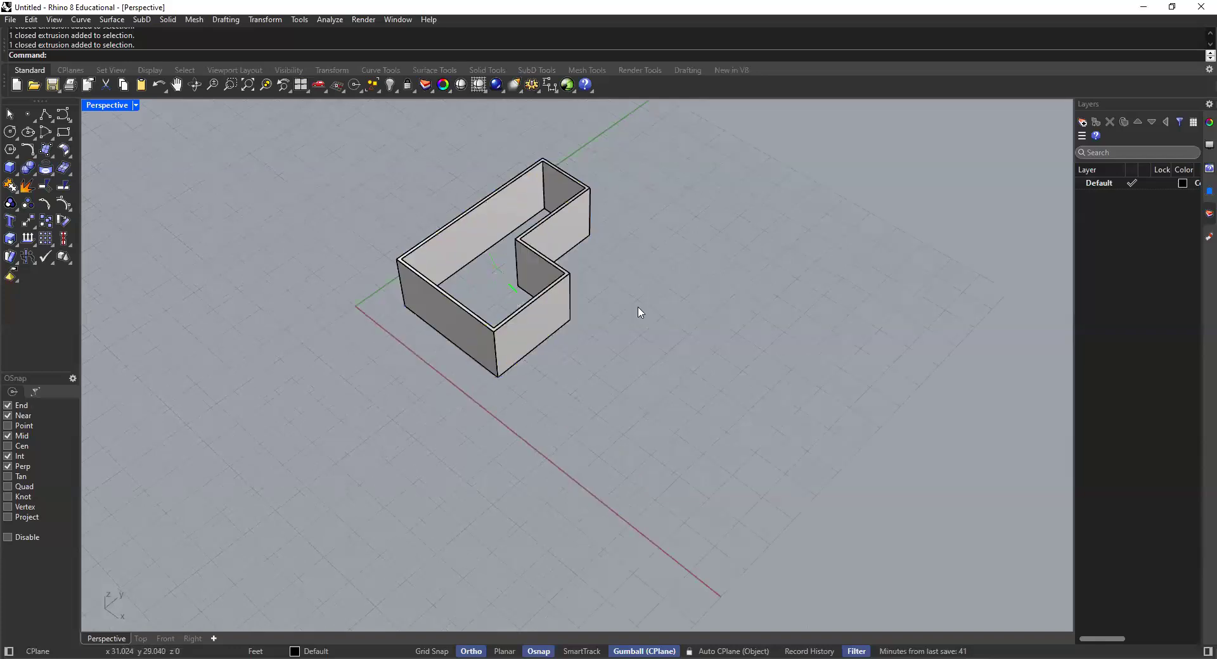
Copy the extruded walls 50' along the X axis
left_click(510, 210)
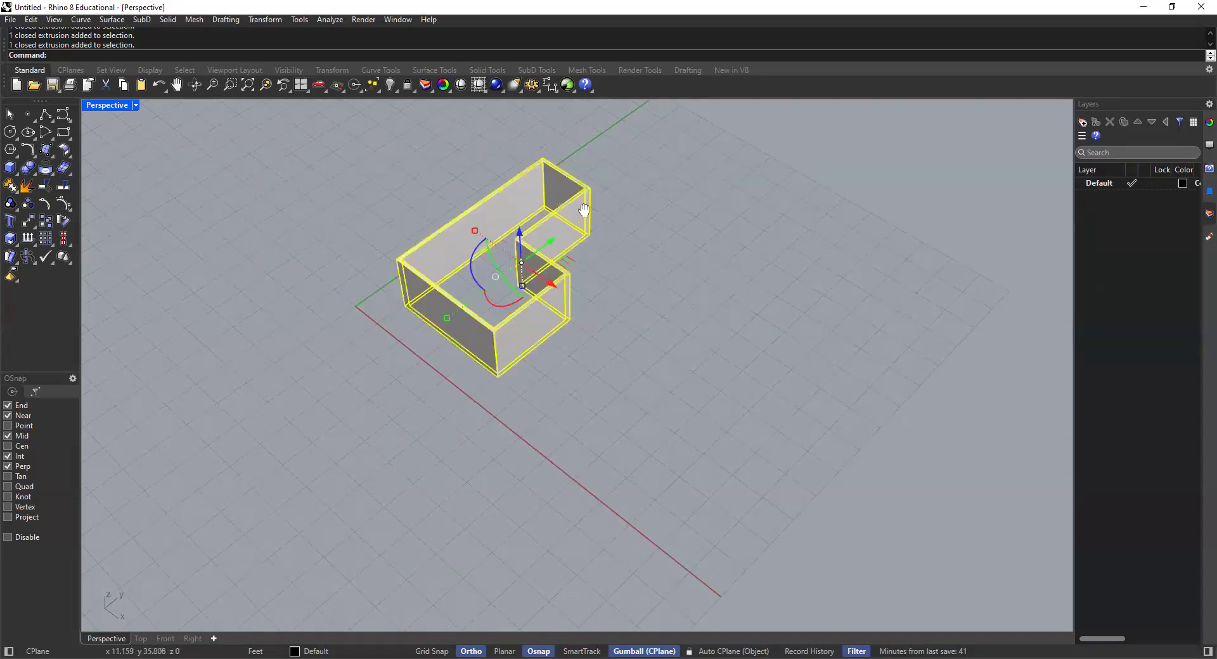
right_click_drag(584, 210, 594, 170, "shift")
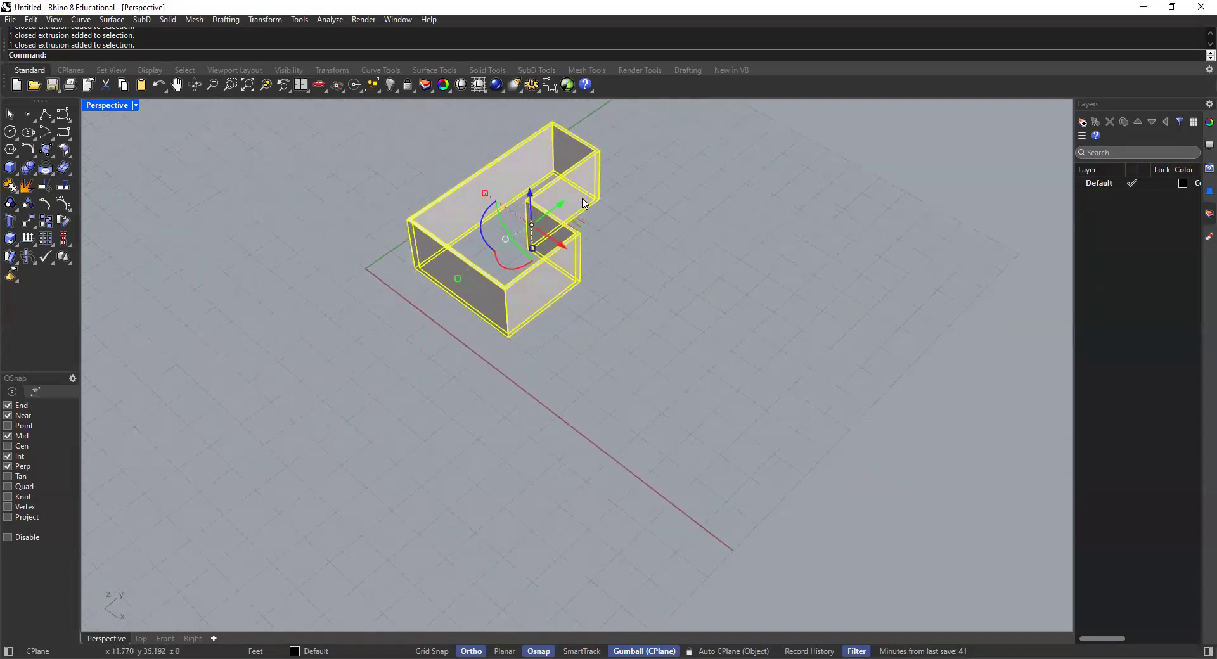
right_click_drag(564, 247, 646, 228)
key("Escape")
left_click(563, 256)
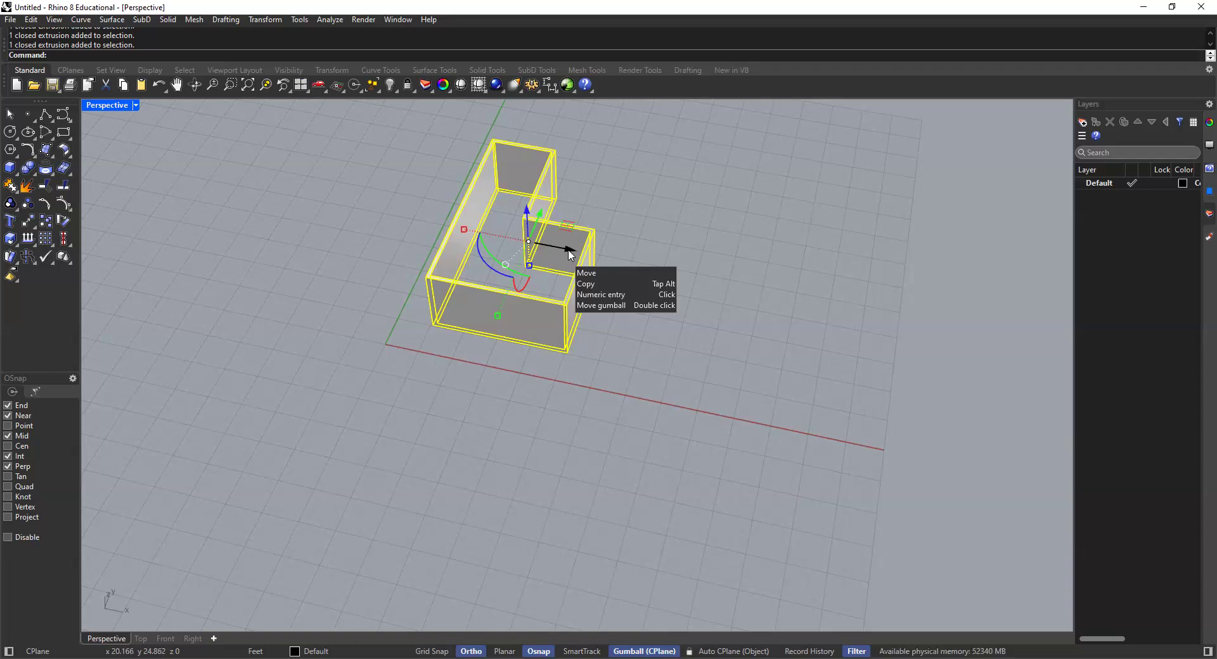
left_click(570, 255)
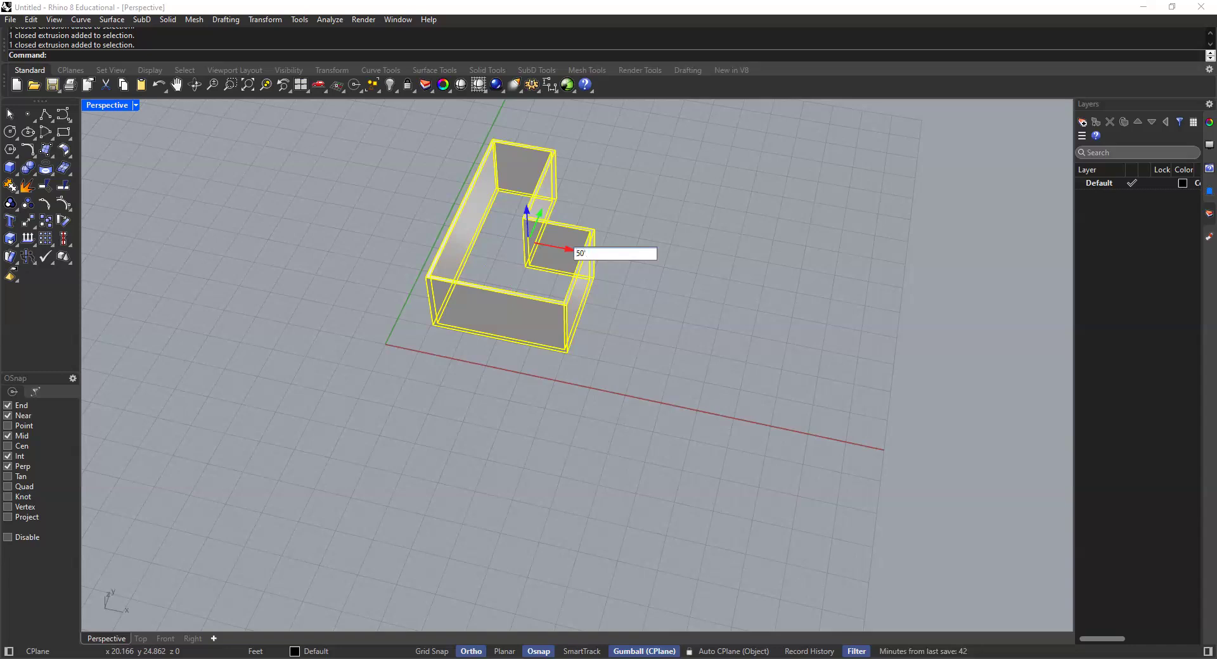
key("Return")
Explode the copied walls into separate surfaces and test the selection of one surface
right_click_drag(688, 190, 700, 270)
type("Explode")
key("Return")
right_click_drag(652, 236, 642, 289)
left_click(639, 284)
left_click(592, 175)
Select individual wall surfaces of the exploded copy one after another, clearing the selection between picks
scroll(652, 283, "up", 2)
left_click(658, 288)
left_click(520, 253)
left_click(367, 208)
left_click(476, 219)
left_click(671, 293)
left_click(701, 269)
left_click(630, 280)
left_click(668, 291)
left_click(717, 276)
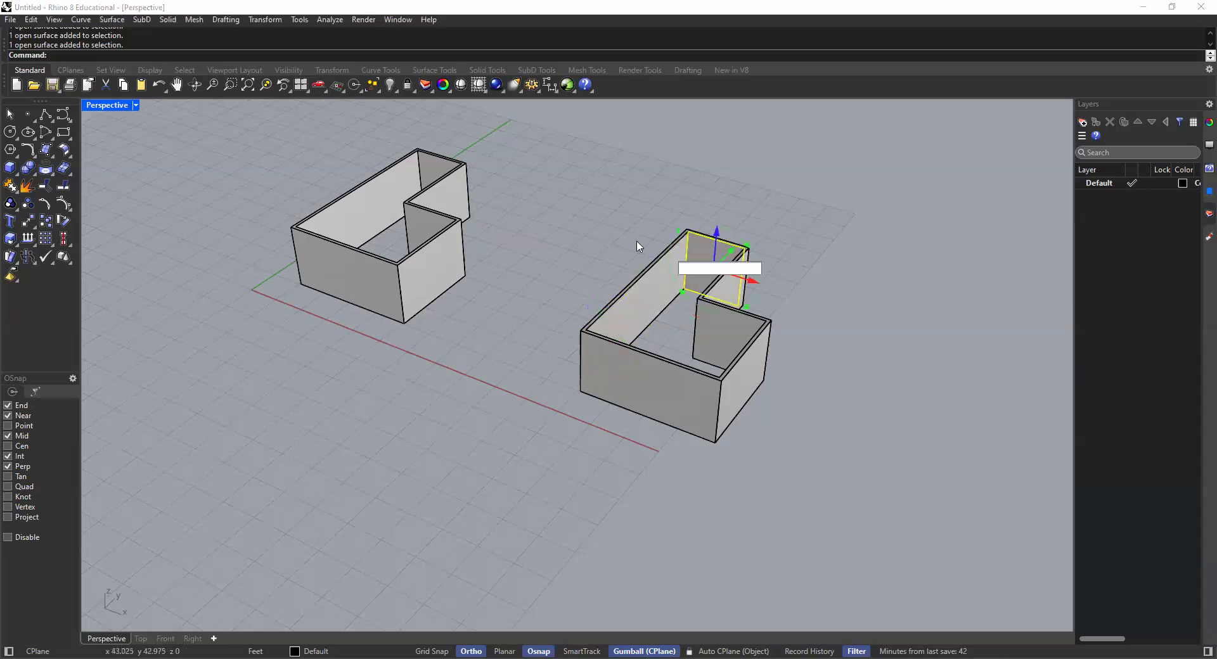
left_click(653, 303)
left_click(617, 221)
left_click(703, 255)
left_click(665, 293)
left_click(636, 252)
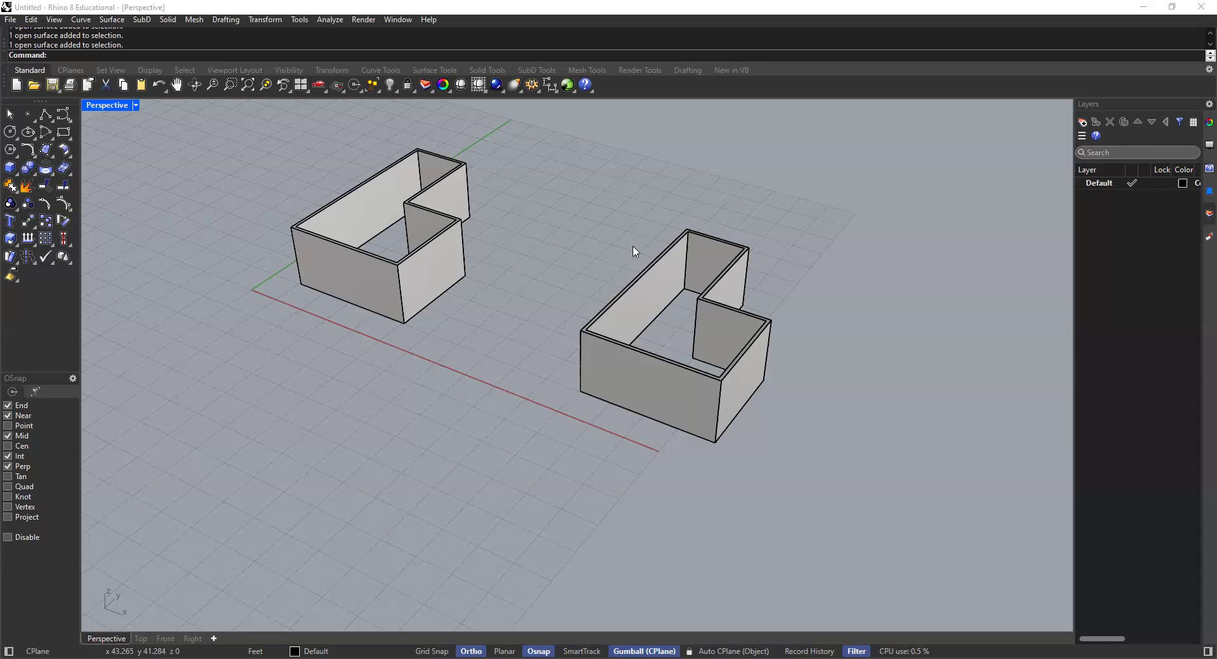
Compare selecting the exploded copy's notch wall surface with selecting the original, unexploded building
left_click(704, 343)
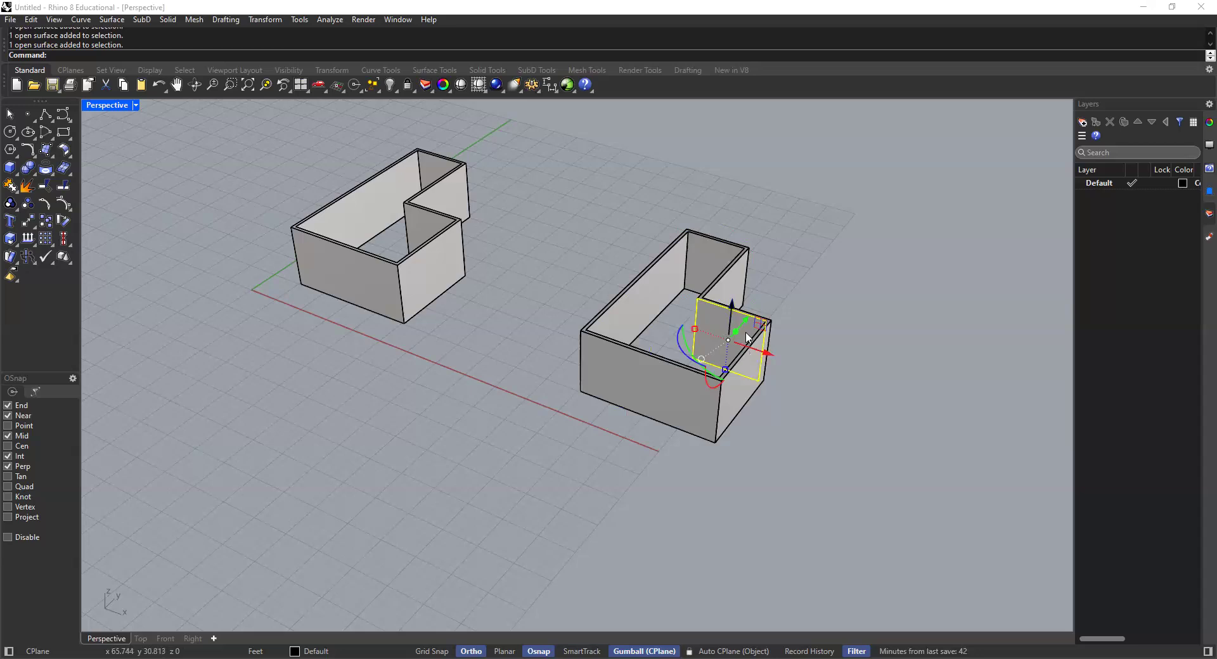
left_click(430, 220)
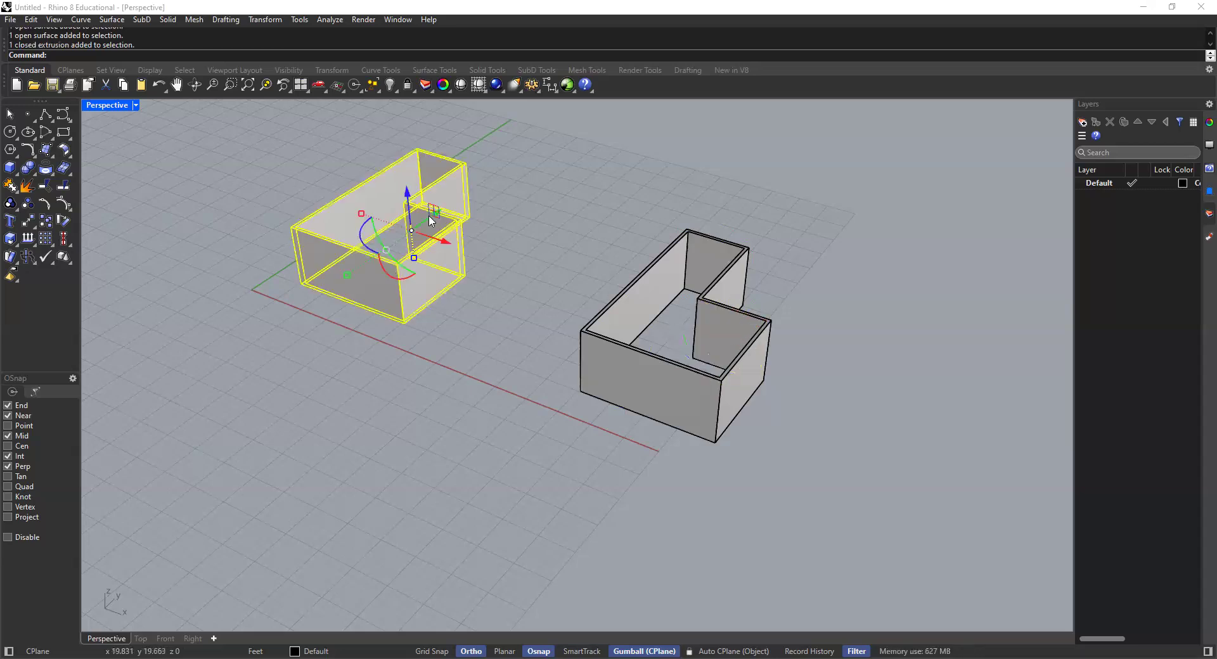
left_click(515, 208)
left_click(442, 228)
key("Escape")
left_click(717, 323)
left_click(429, 234)
left_click(481, 201)
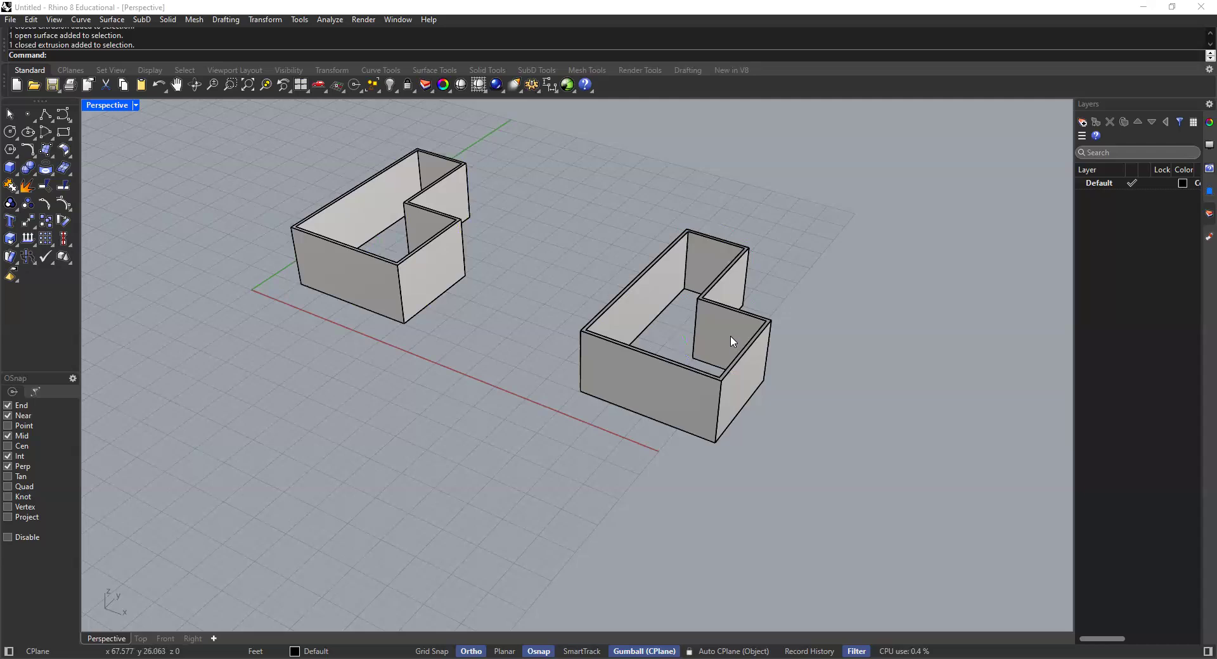
Examine the exploded copy from the front, alternately selecting its single wall surfaces and the whole original building
right_click_drag(721, 328, 644, 312)
left_click(636, 314)
left_click(614, 245)
left_click(561, 309)
left_click(643, 303)
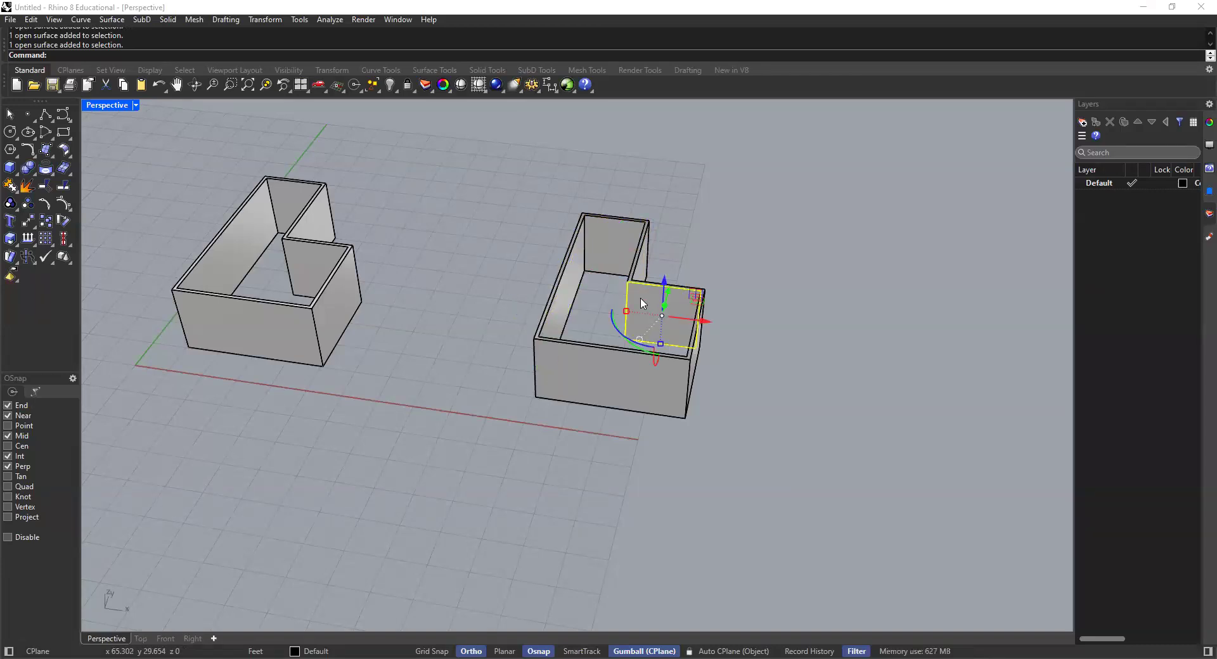
key("Escape")
left_click(330, 265)
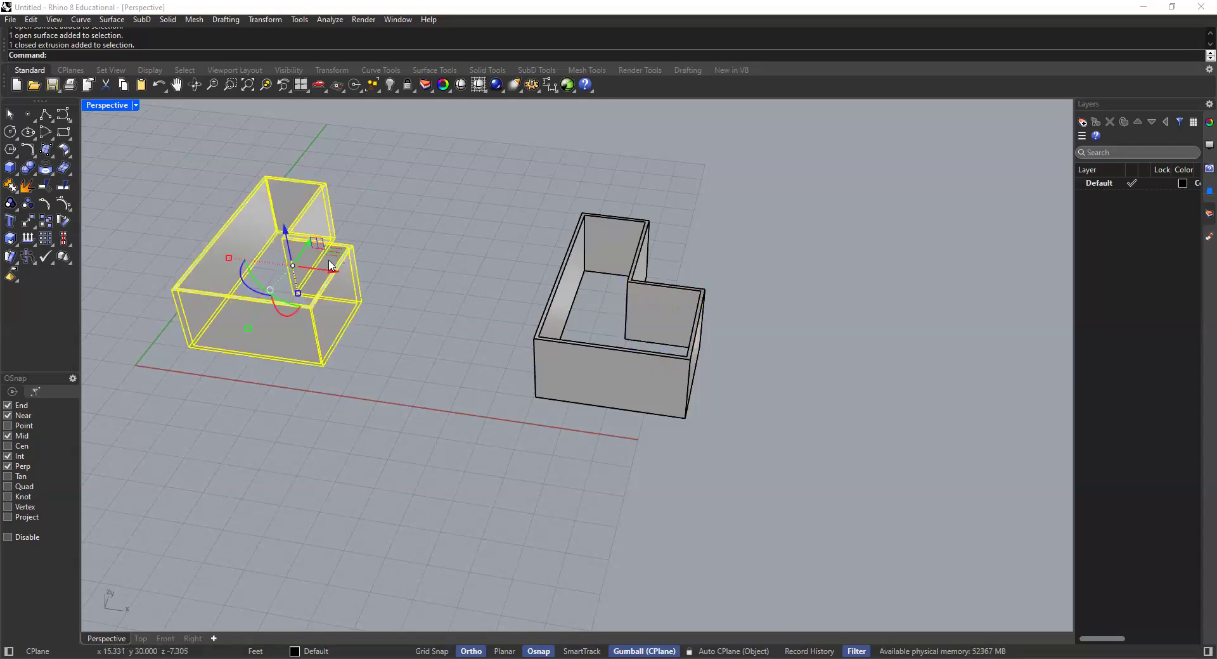
key("Escape")
left_click(670, 303)
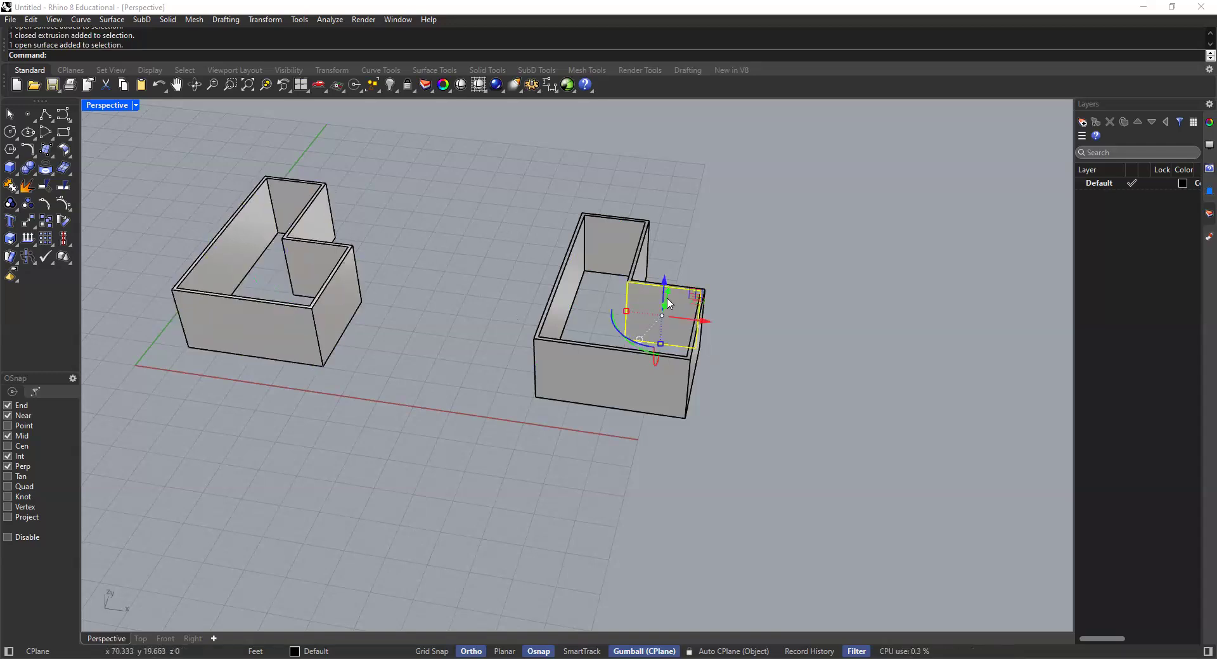
left_click(711, 202)
right_click_drag(659, 279, 597, 280, "shift")
left_click(584, 234)
left_click(677, 203)
Try to explode the copy's surfaces again using a crossing window, then test selecting a single surface
scroll(676, 204, "down", 5)
right_click(642, 243)
right_click_drag(641, 242, 646, 247)
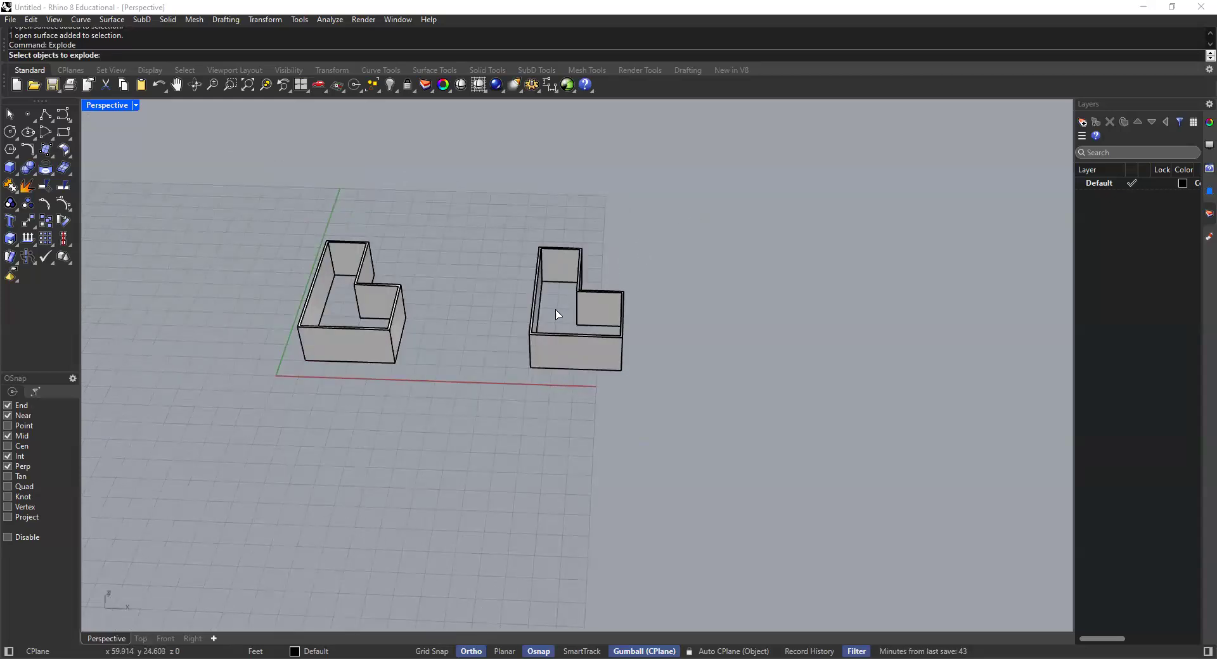
left_click_drag(649, 273, 563, 315)
right_click_drag(557, 318, 591, 296)
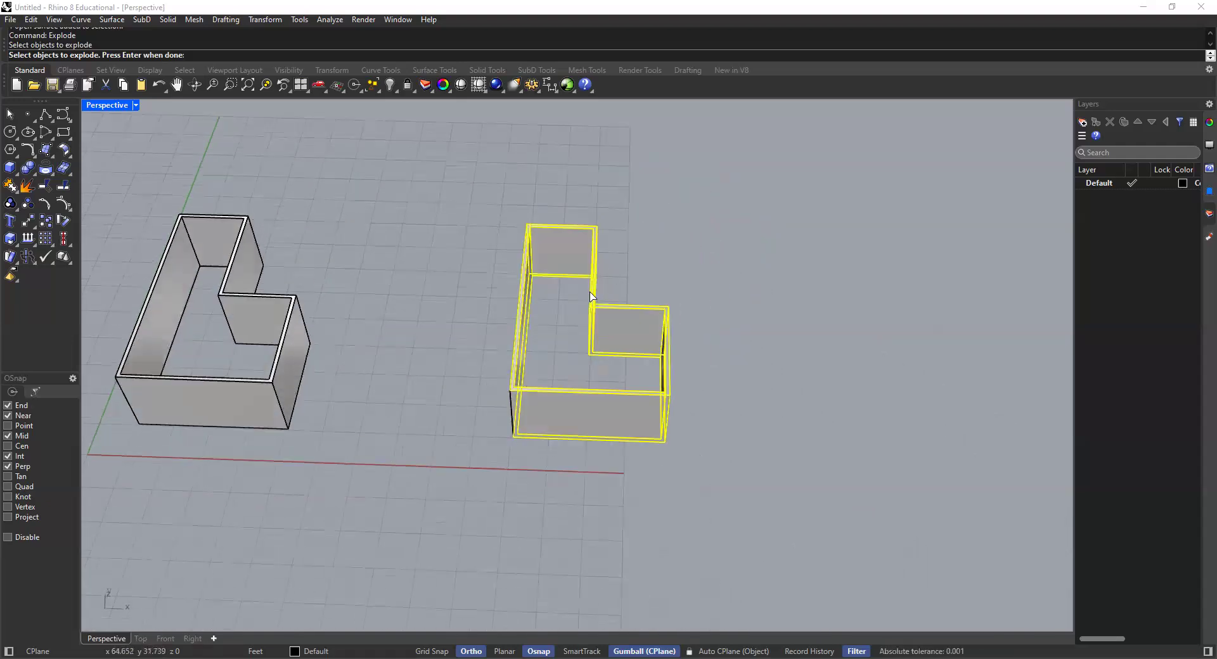
key("Return")
left_click(628, 330)
left_click(526, 315)
left_click(668, 253)
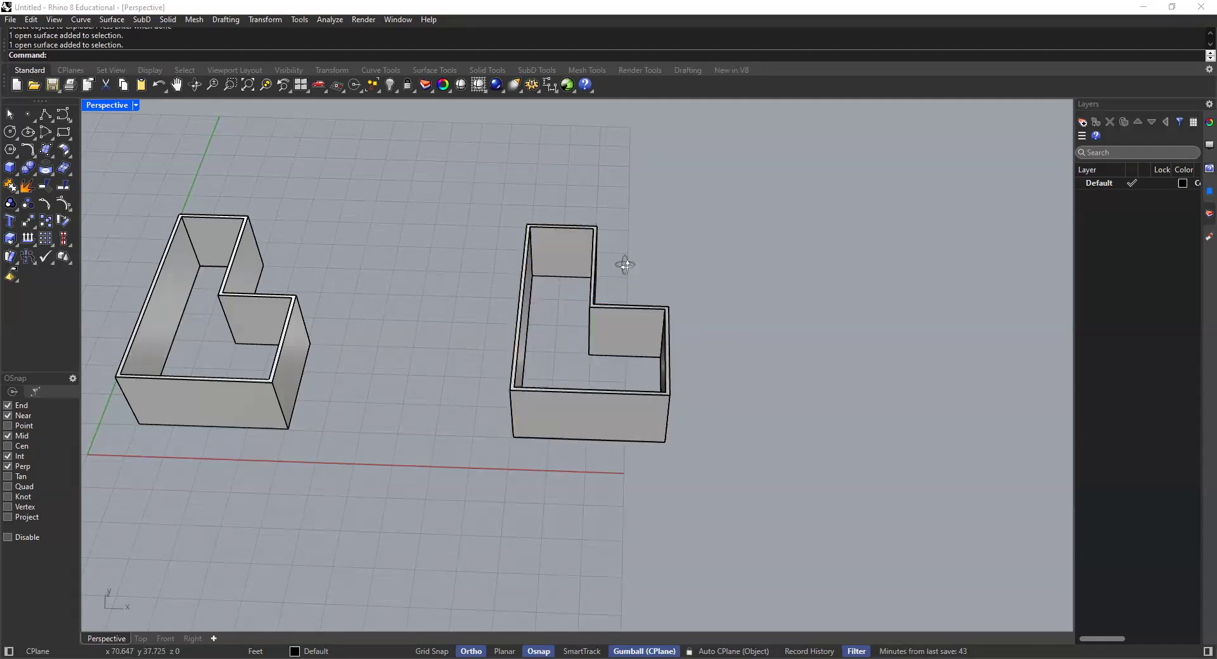
Delete the surfaces caught by a crossing window over the exploded copy's narrow wing, then undo the deletion
right_click_drag(625, 264, 592, 263)
left_click_drag(633, 255, 566, 325)
left_click(643, 230)
left_click_drag(640, 216, 551, 272)
right_click_drag(633, 347, 603, 329)
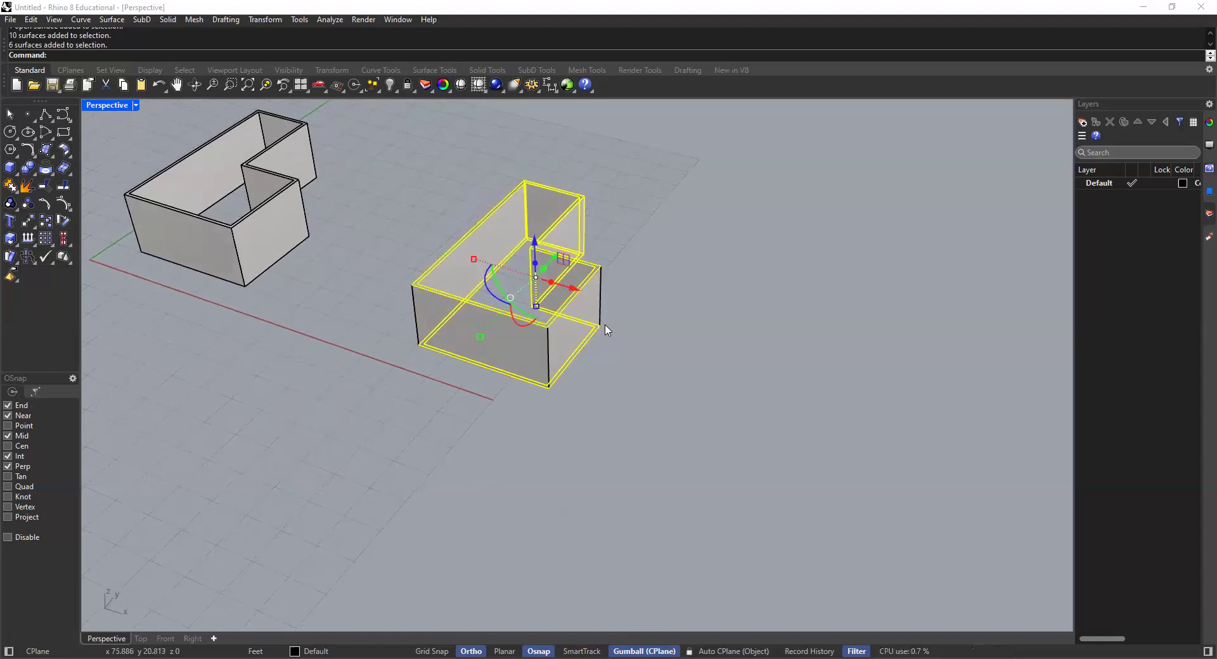
key("Delete")
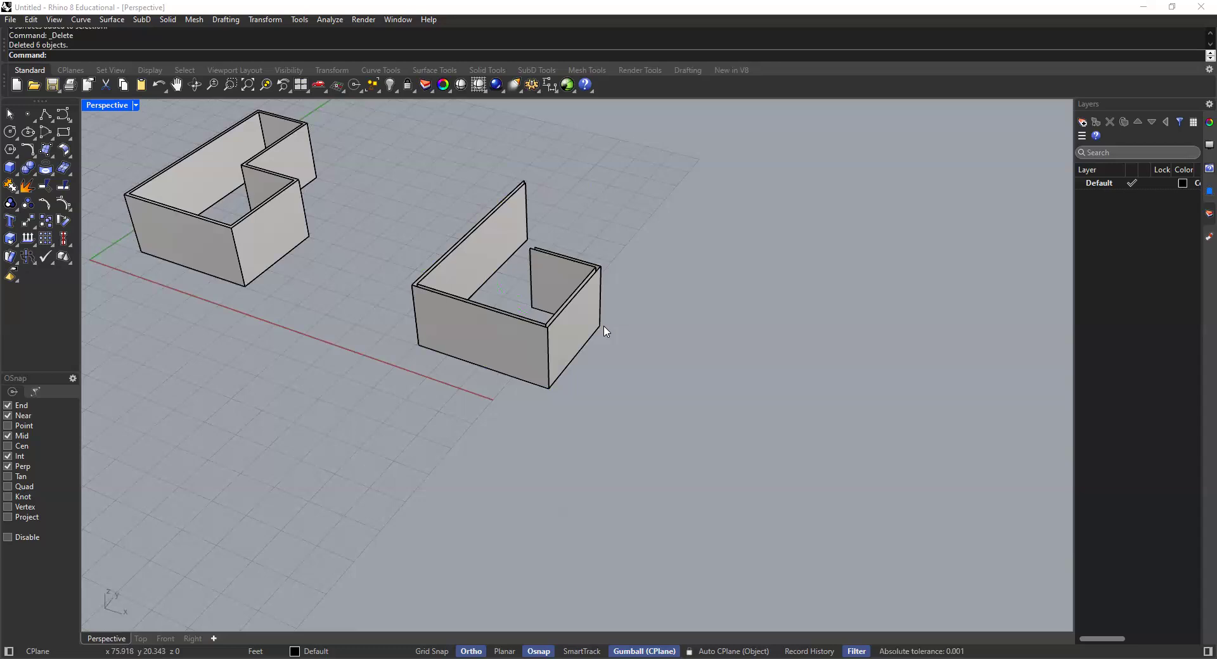
key("ctrl+z")
Select the exploded copy's top rim surface by itself, then test a crossing window over the narrow wing and clear the selection
scroll(407, 281, "up", 3)
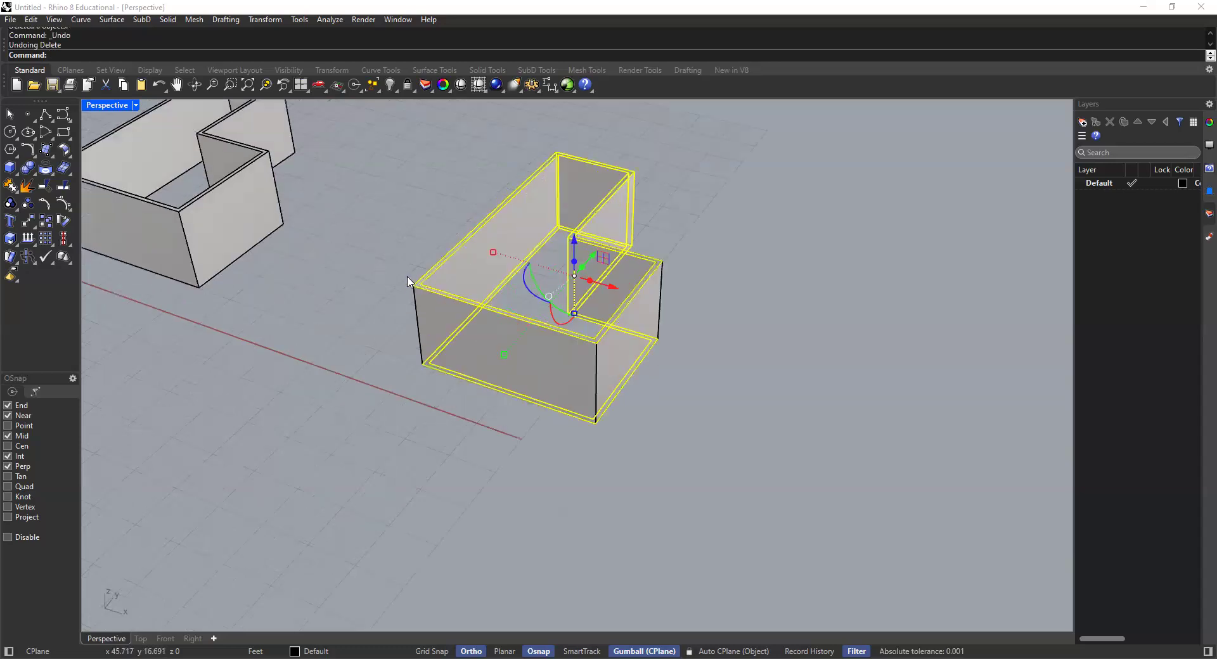
scroll(419, 279, "up", 8)
scroll(450, 295, "down", 4)
left_click(463, 301)
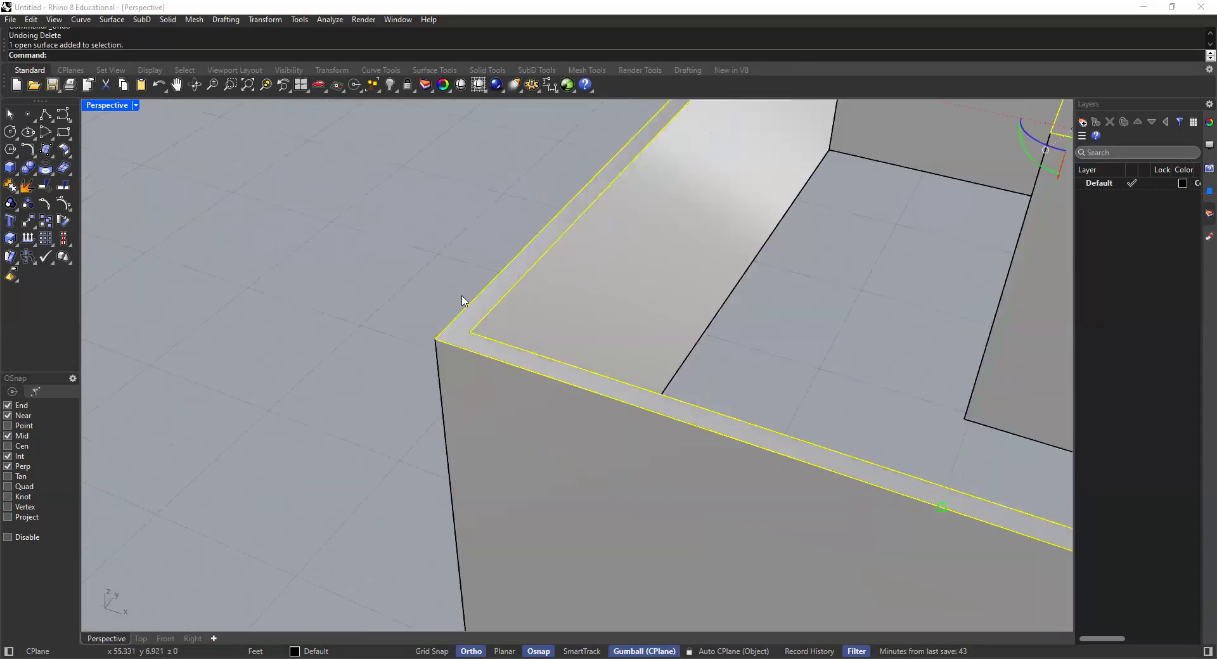
scroll(463, 301, "down", 8)
left_click(740, 147)
left_click_drag(753, 161, 661, 216)
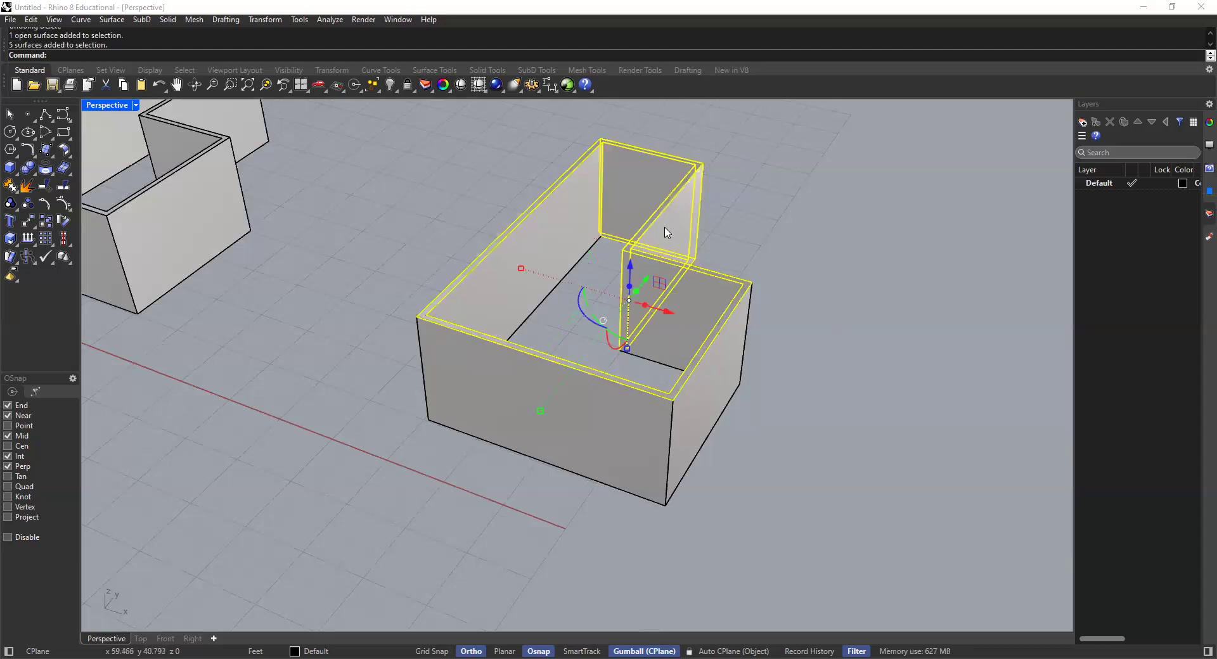
left_click(708, 172)
left_click(700, 210)
Crossing-select the exploded copy's narrow wing from a higher view, delete those surfaces and undo the deletion
right_click_drag(711, 176, 724, 210)
scroll(724, 209, "down", 3)
left_click_drag(733, 199, 669, 323)
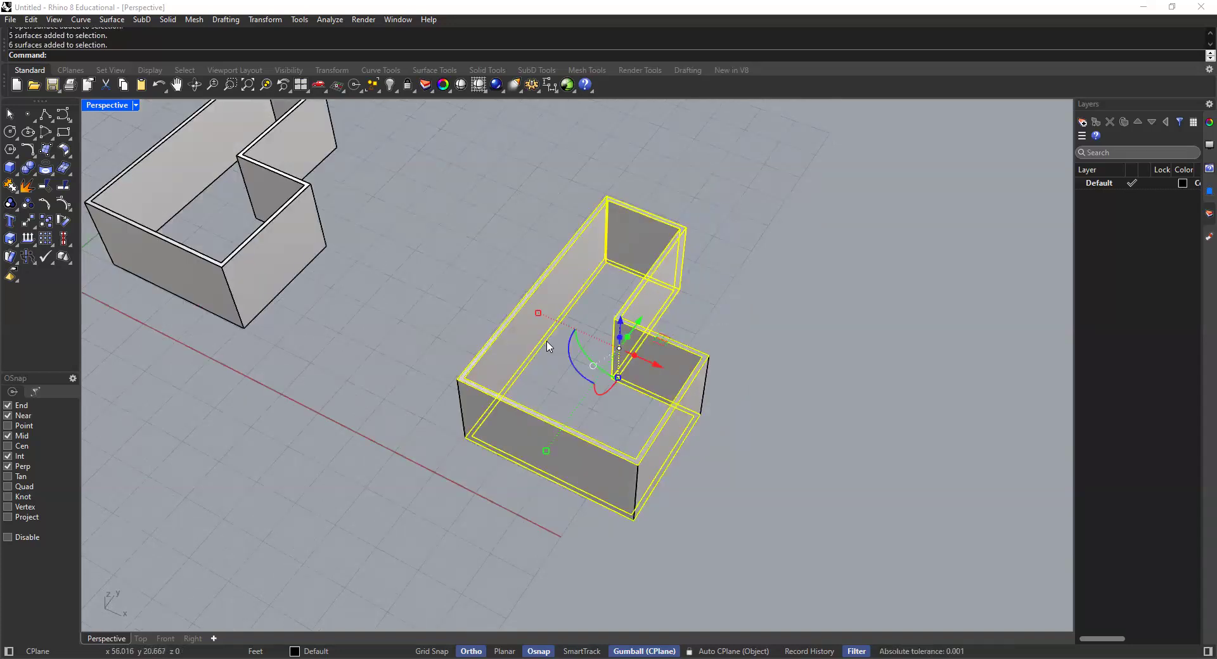
right_click_drag(652, 367, 664, 320)
scroll(658, 294, "up", 3)
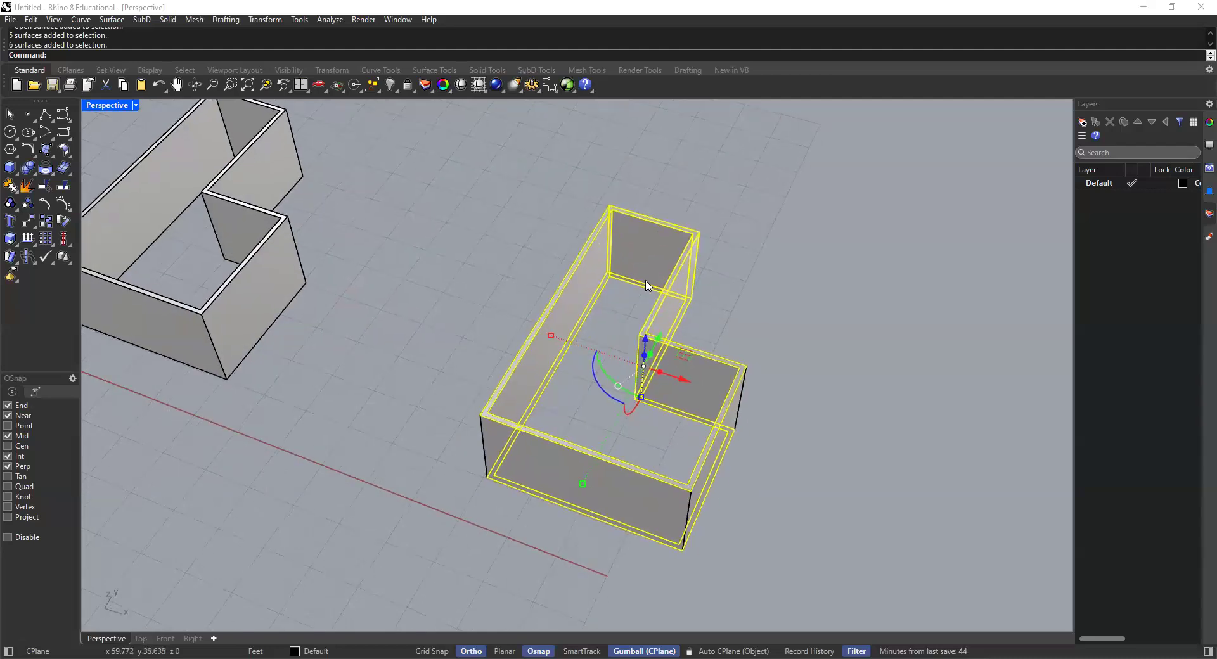
key("Delete")
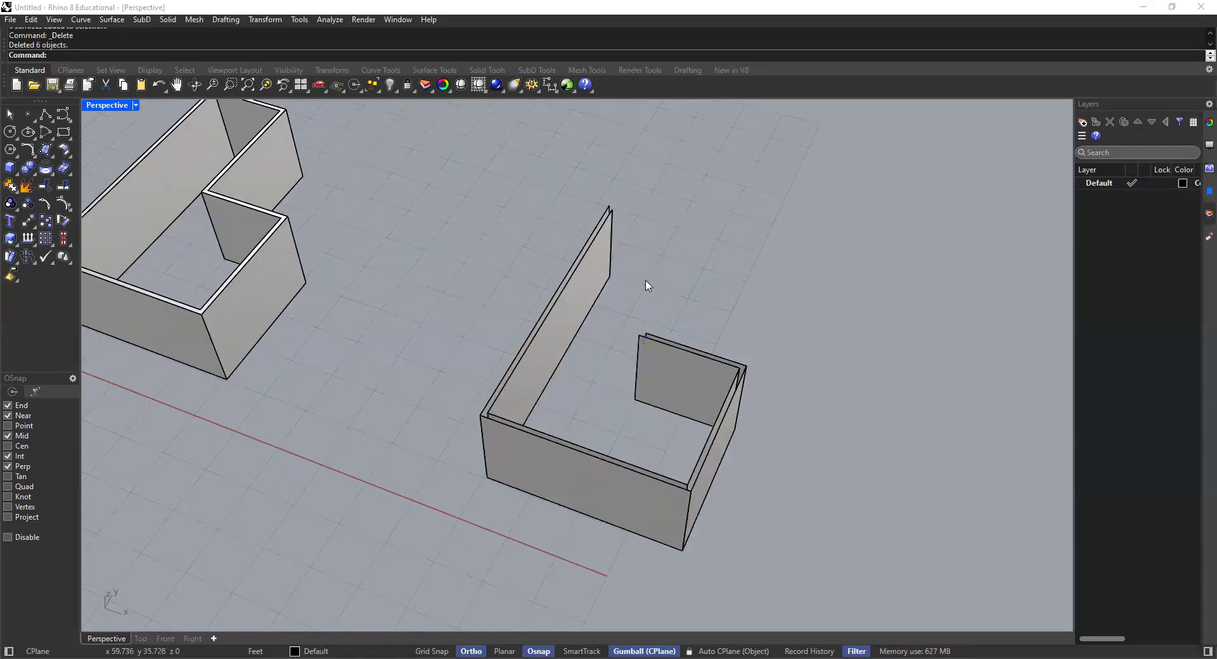
key("ctrl+z")
left_click(728, 222)
Copy all surfaces of the exploded building 50' along the X axis and select the new copy with a crossing window
scroll(708, 225, "down", 6)
right_click_drag(674, 245, 658, 279)
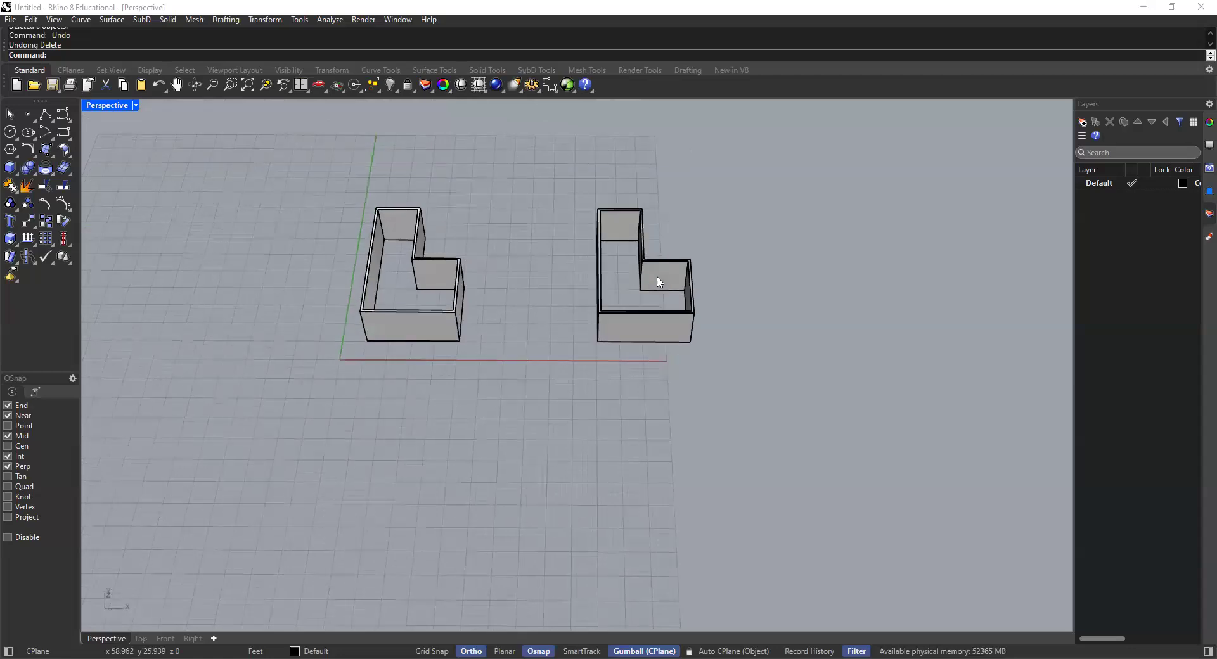
right_click_drag(694, 214, 681, 233, "shift")
left_click_drag(508, 425, 766, 191)
right_click_drag(713, 236, 582, 272)
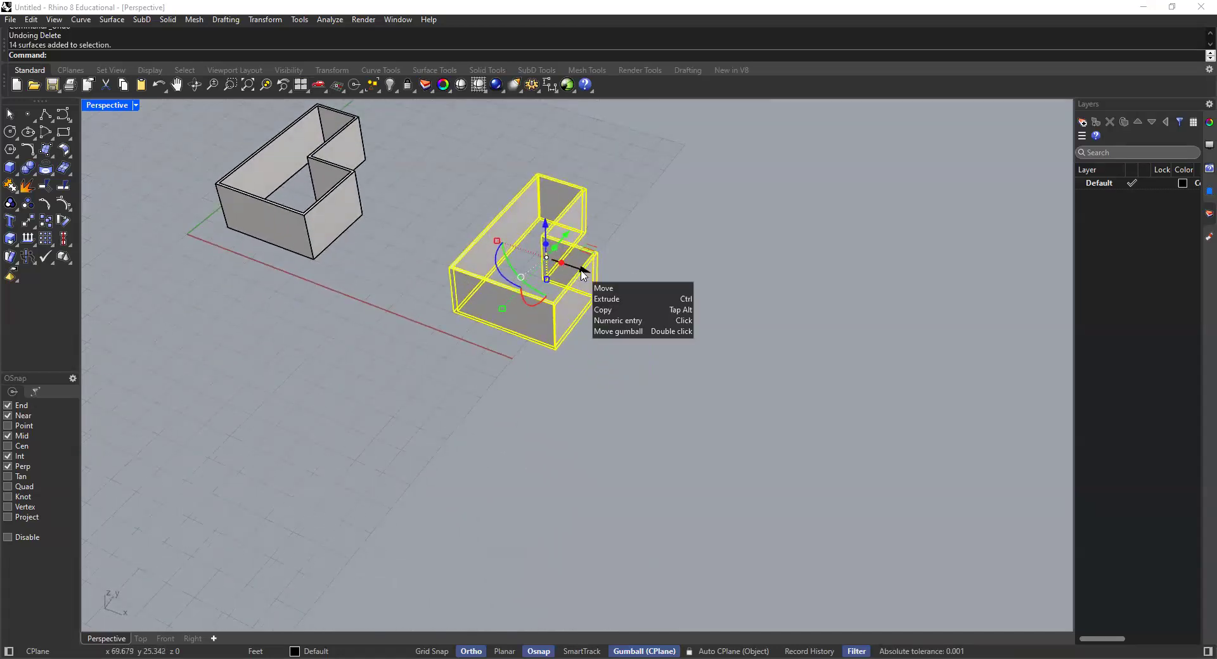
left_click(582, 273)
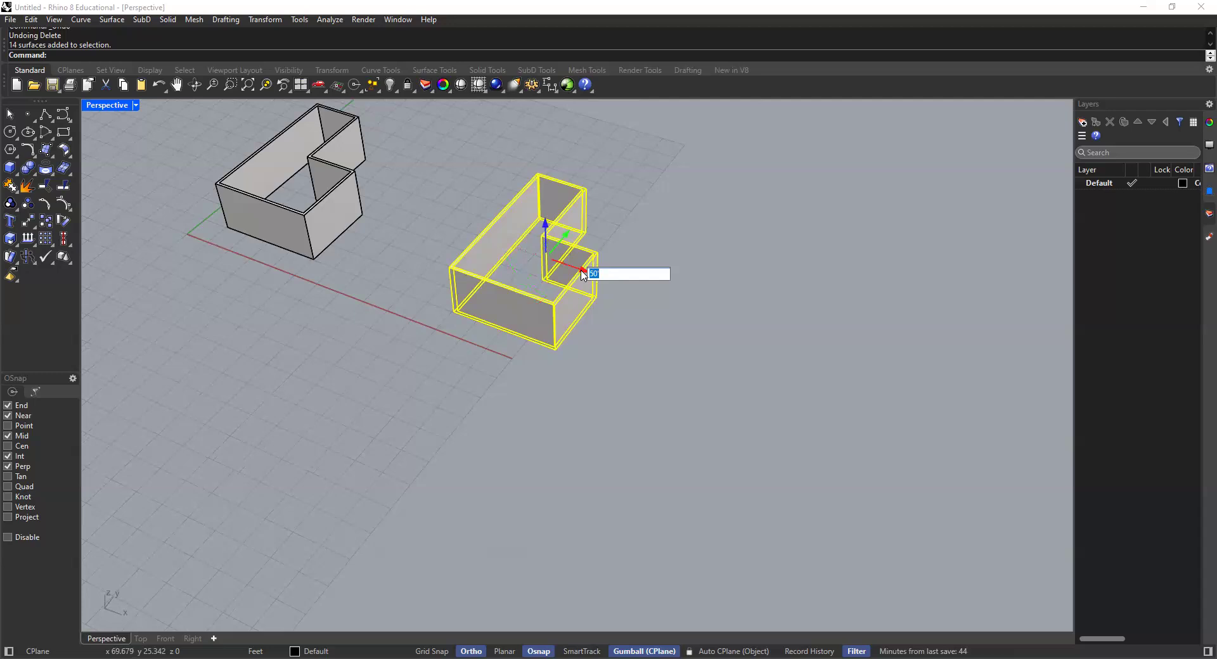
key("Return")
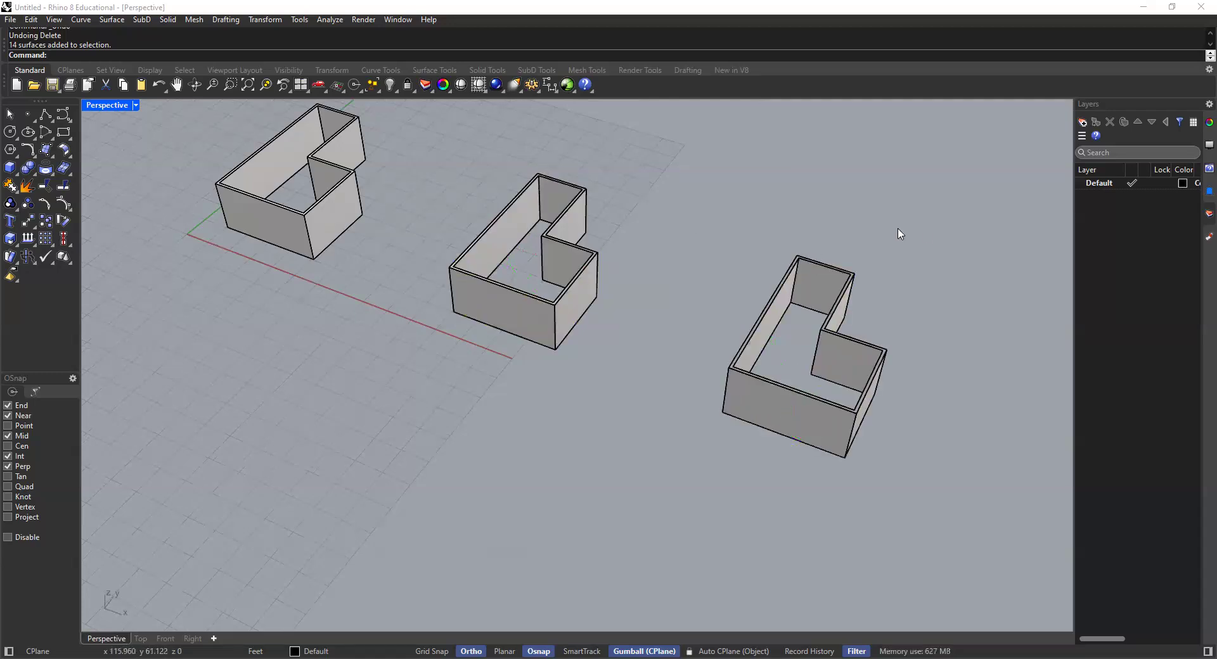
left_click_drag(929, 236, 682, 489)
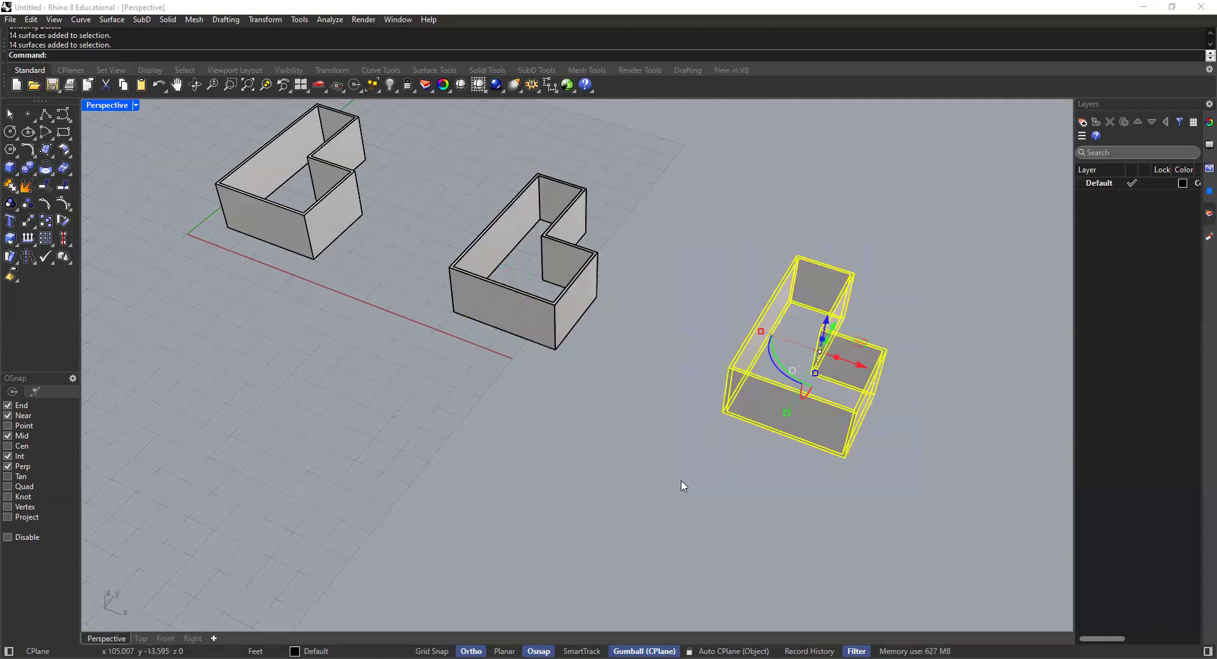
Crossing-select the new copy's rear and side surfaces without its front wall, and try to Boolean-union them
right_click_drag(740, 331, 643, 306, "shift")
scroll(644, 305, "up", 3)
left_click(784, 195)
left_click_drag(809, 194, 549, 335)
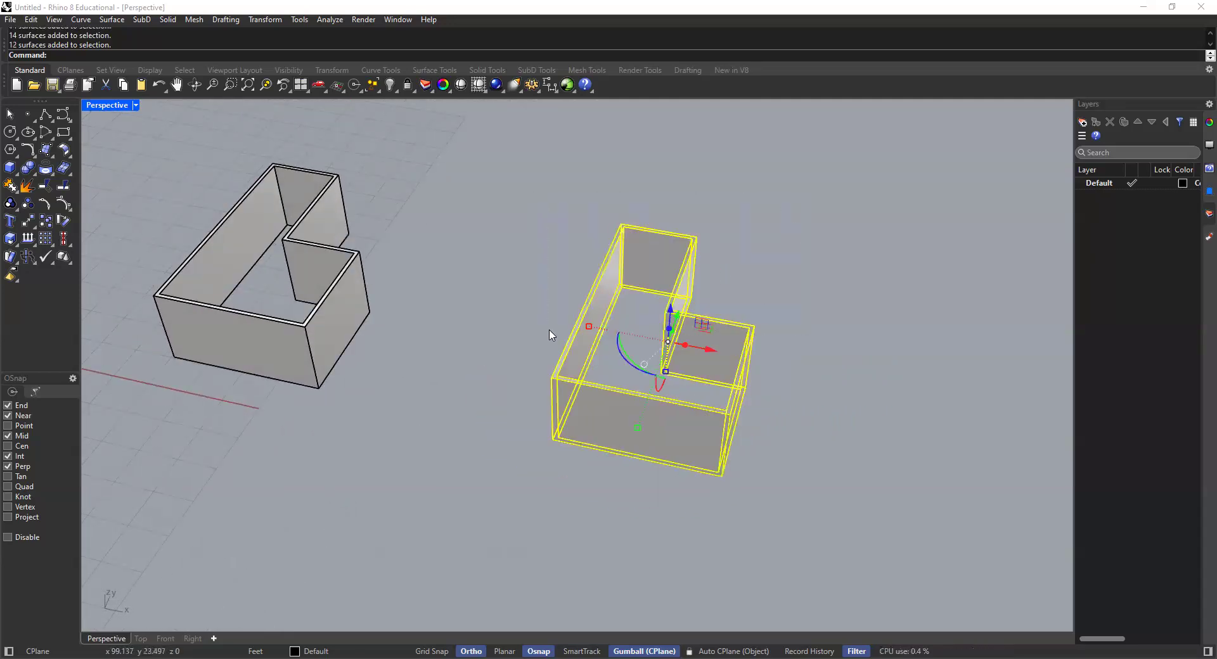
left_click(27, 166)
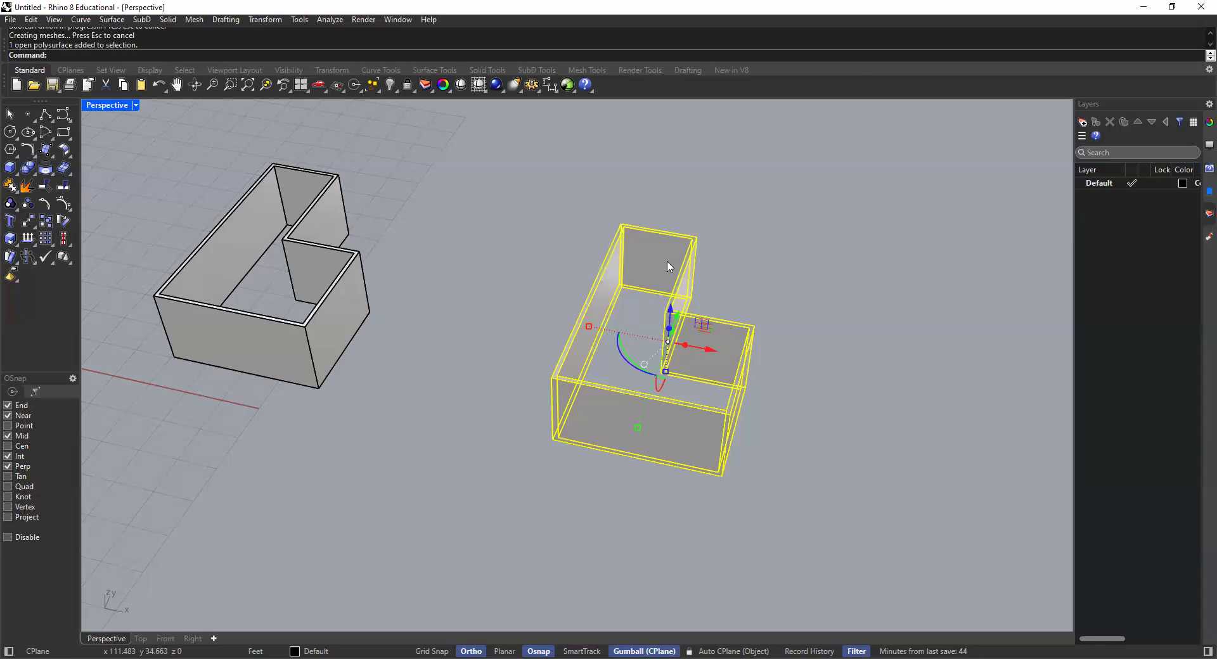
Move the united walls along the X axis in two moves, away from the loose front wall surfaces, and clear the selection
left_click_drag(709, 349, 591, 325)
scroll(680, 343, "down", 3)
left_click(709, 308)
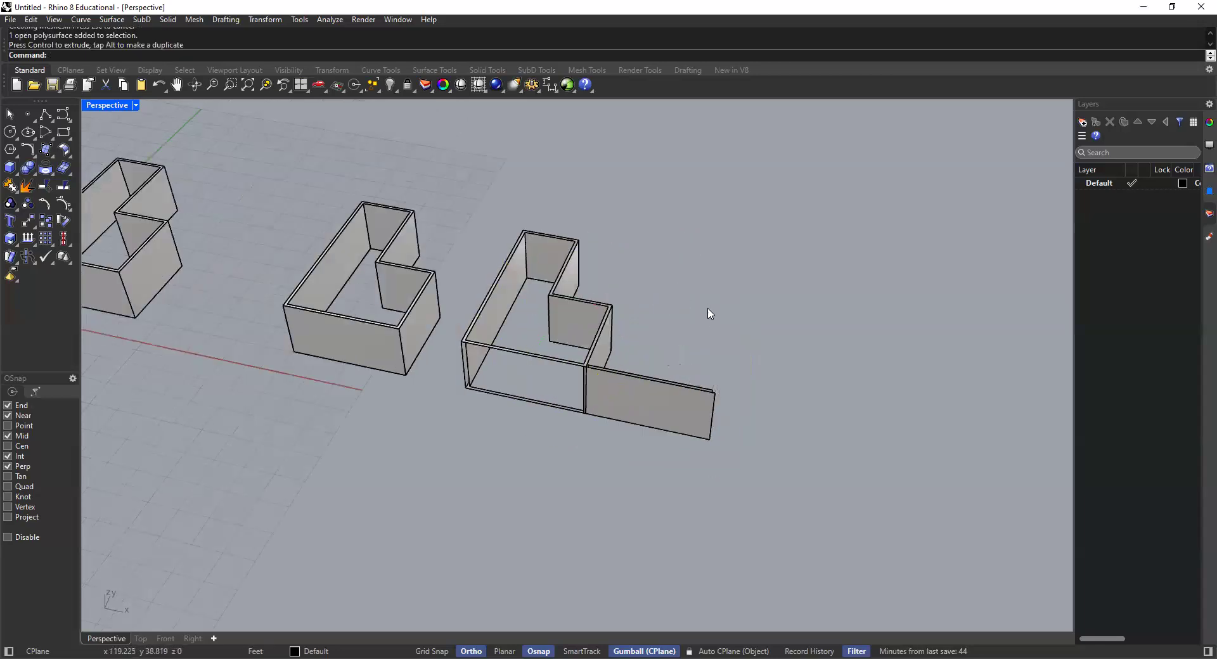
scroll(573, 368, "up", 3)
left_click(603, 277)
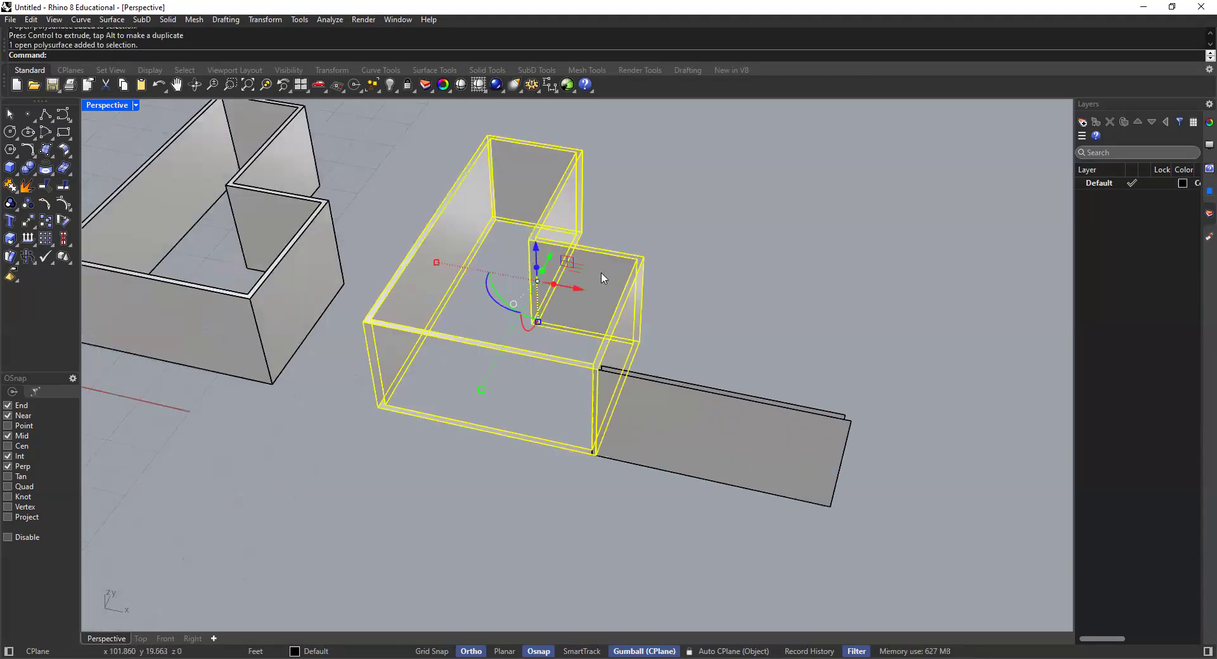
left_click_drag(573, 288, 534, 281)
key("Escape")
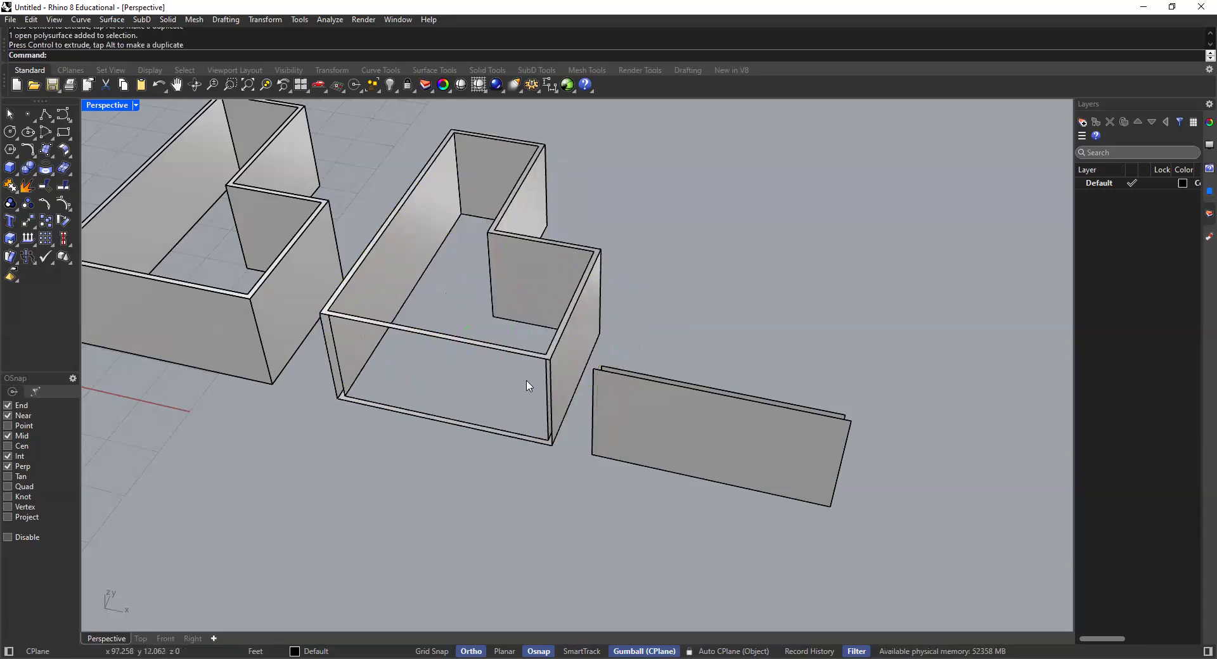
Select the loose front wall surface by itself, then select the united walls as one object
left_click(623, 387)
key("Escape")
left_click(656, 378)
key("Escape")
left_click(652, 379)
key("Escape")
left_click(647, 380)
left_click(637, 384)
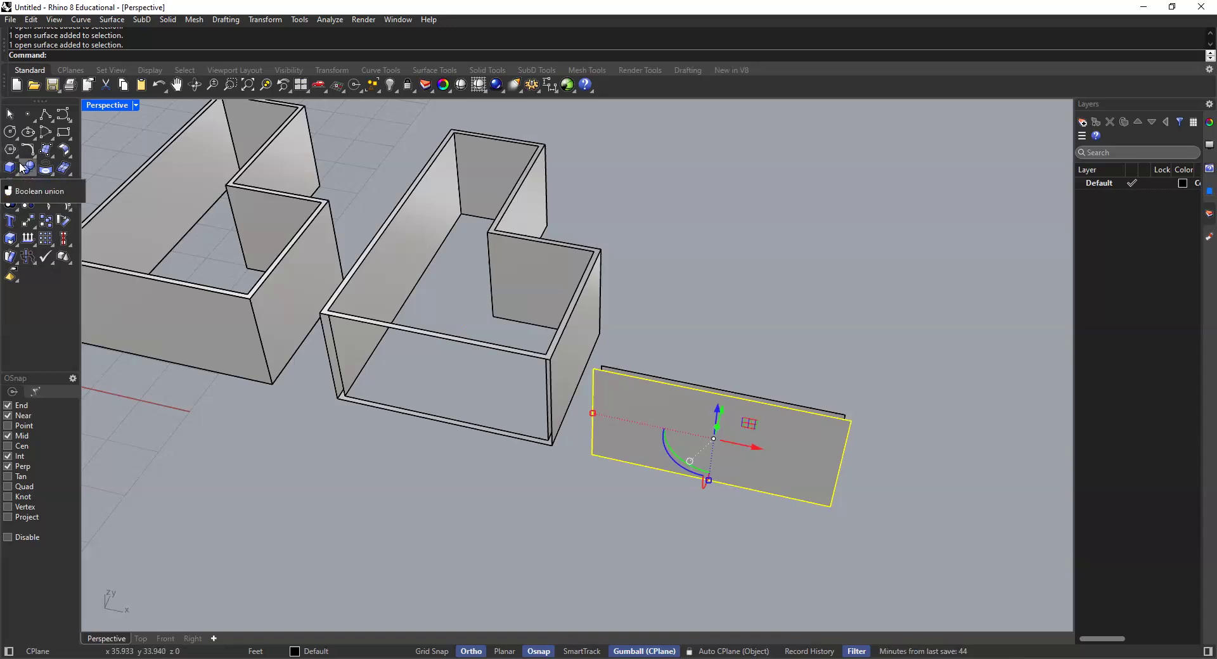
left_click(384, 257)
left_click(655, 154)
left_click(526, 181)
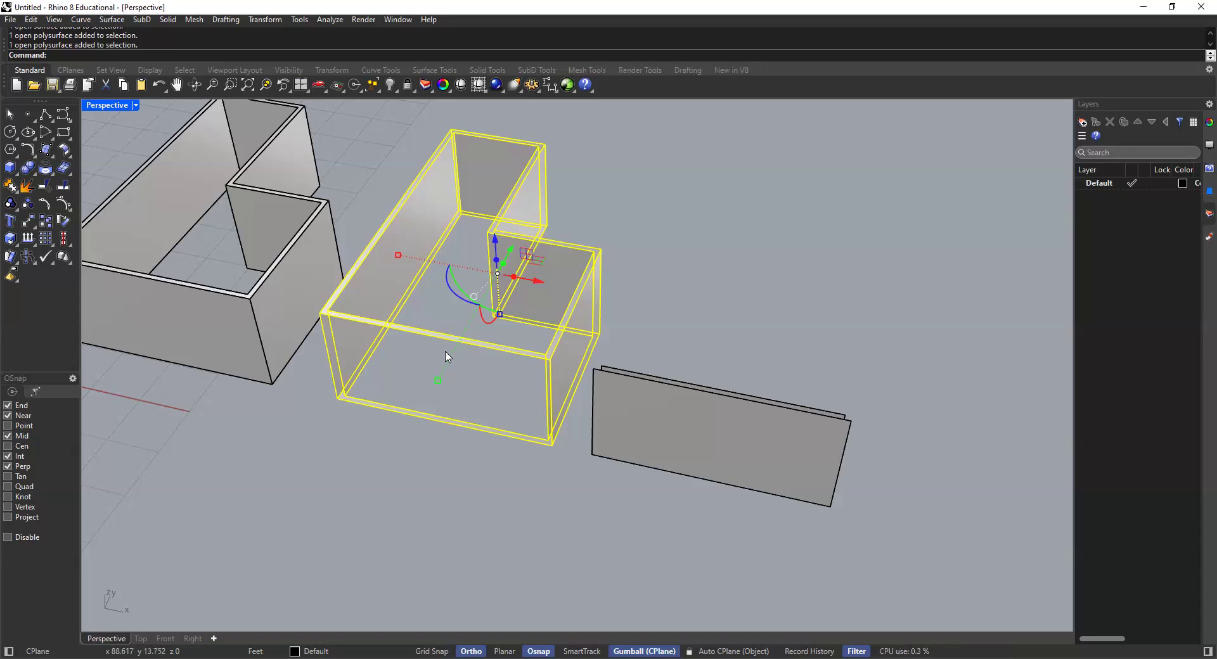
Undo the moves of the united walls, then try moving them vertically and undo that move
key("ctrl+z")
left_click(606, 174)
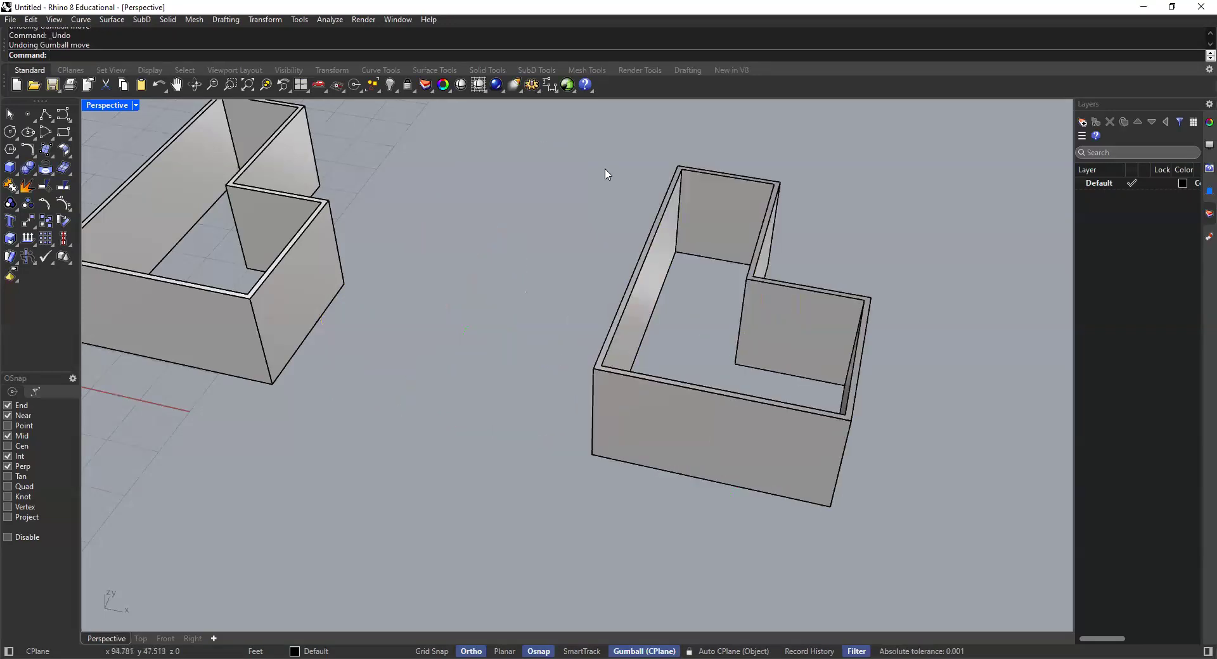
right_click_drag(744, 418, 688, 329)
left_click(425, 241)
right_click_drag(452, 285, 553, 291)
left_click_drag(515, 234, 519, 333)
left_click(720, 349)
key("ctrl+z")
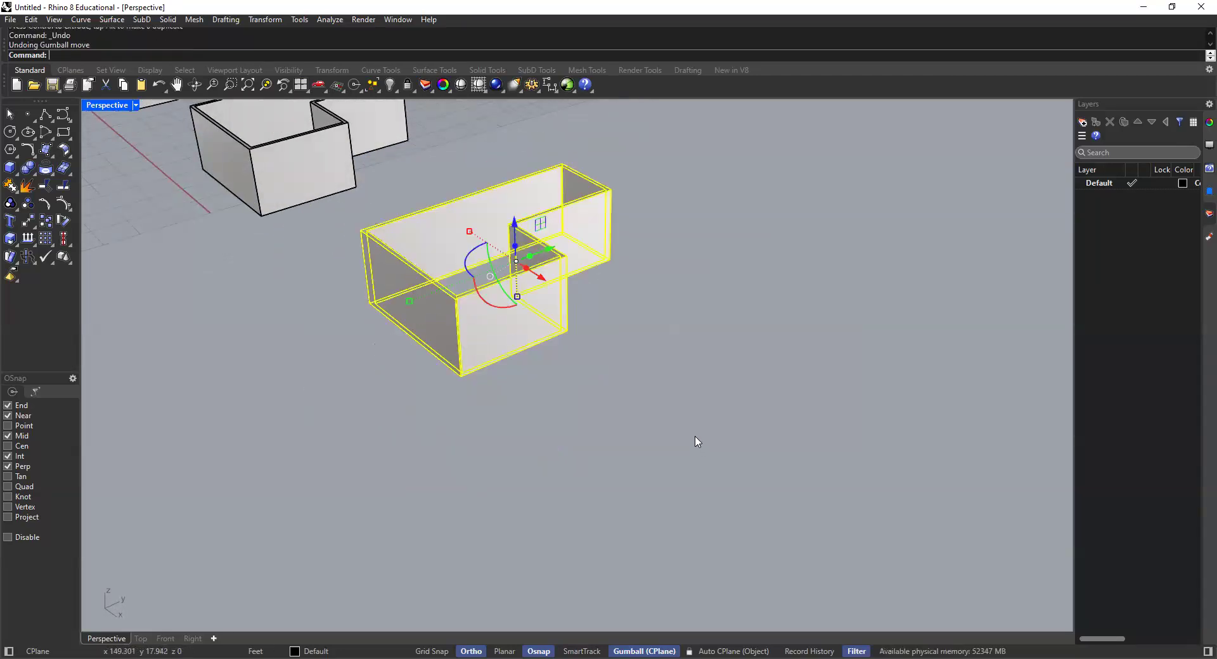
Test-select two individual wall surfaces of the new copy, clearing the selection after each
left_click(524, 321, "ctrl+shift")
left_click(663, 323)
left_click(579, 269, "ctrl+shift")
left_click(643, 297)
Crossing-select every surface of the new copy, including the front wall, and Boolean-union them
scroll(567, 295, "down", 5)
right_click_drag(501, 315, 578, 354, "shift")
scroll(540, 302, "up", 5)
right_click_drag(753, 345, 617, 324, "shift")
scroll(599, 298, "down", 3)
left_click_drag(775, 196, 447, 495)
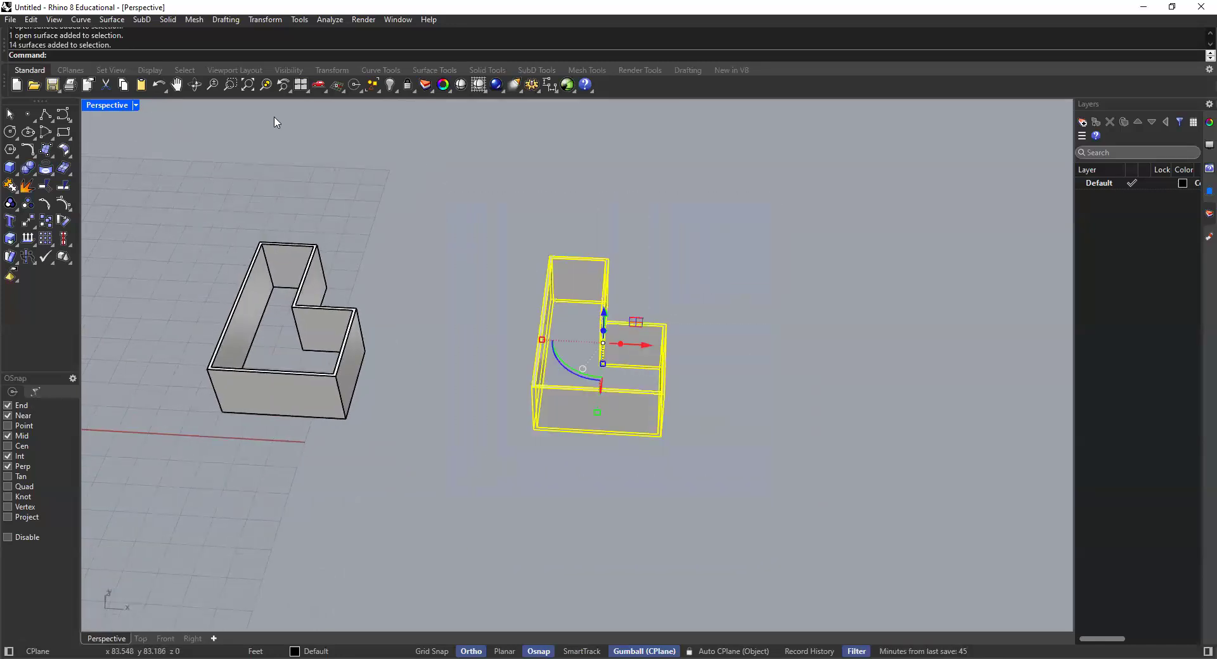
left_click(25, 171)
Select the original building, a surface of the exploded copy and the united copy in turn to compare how each is selected
scroll(413, 228, "down", 5)
right_click_drag(424, 244, 638, 248, "shift")
scroll(546, 264, "up", 5)
scroll(602, 251, "down", 3)
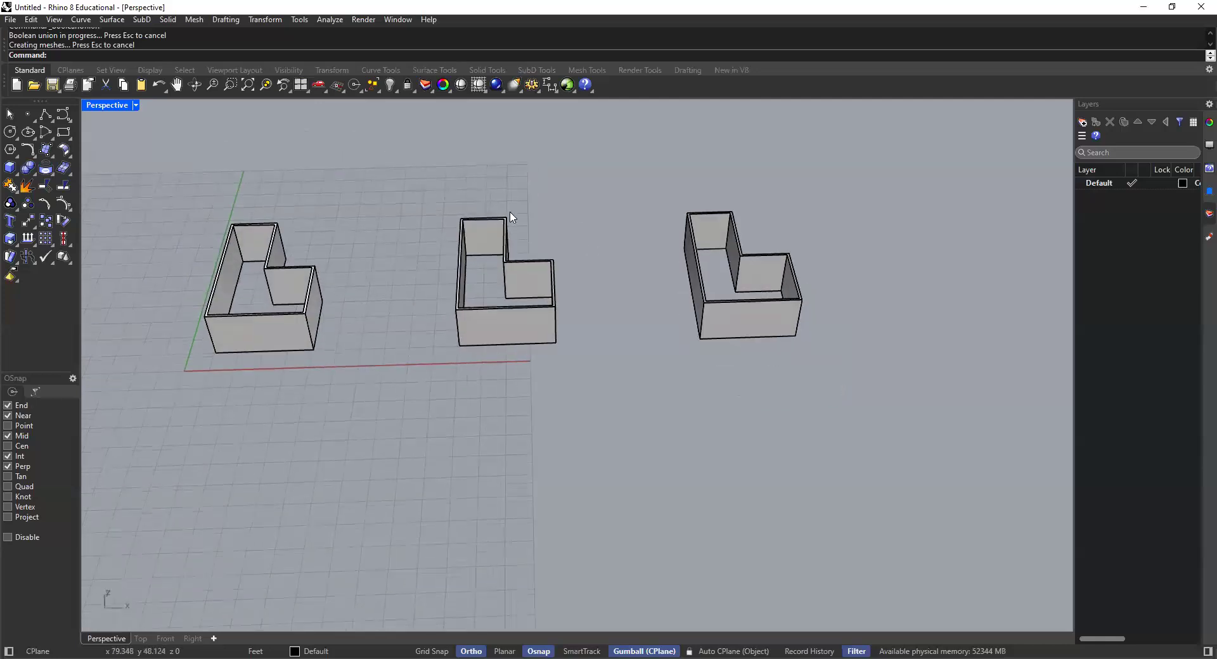
left_click(285, 282)
left_click(346, 215)
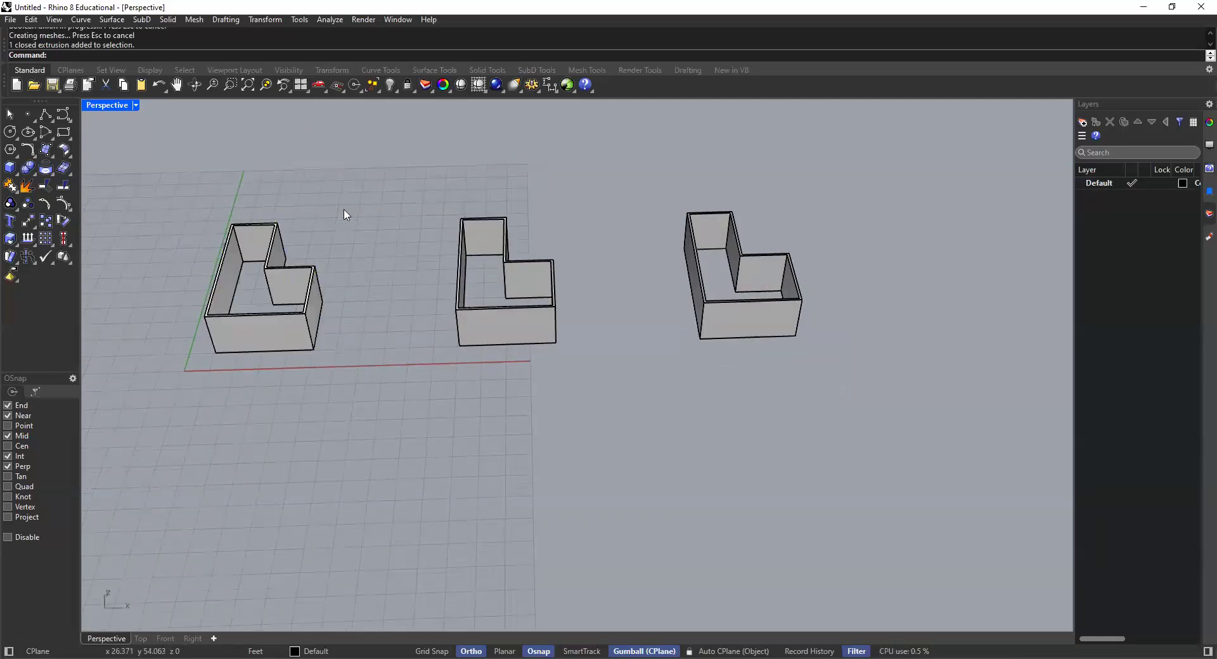
left_click(489, 246)
left_click(550, 253)
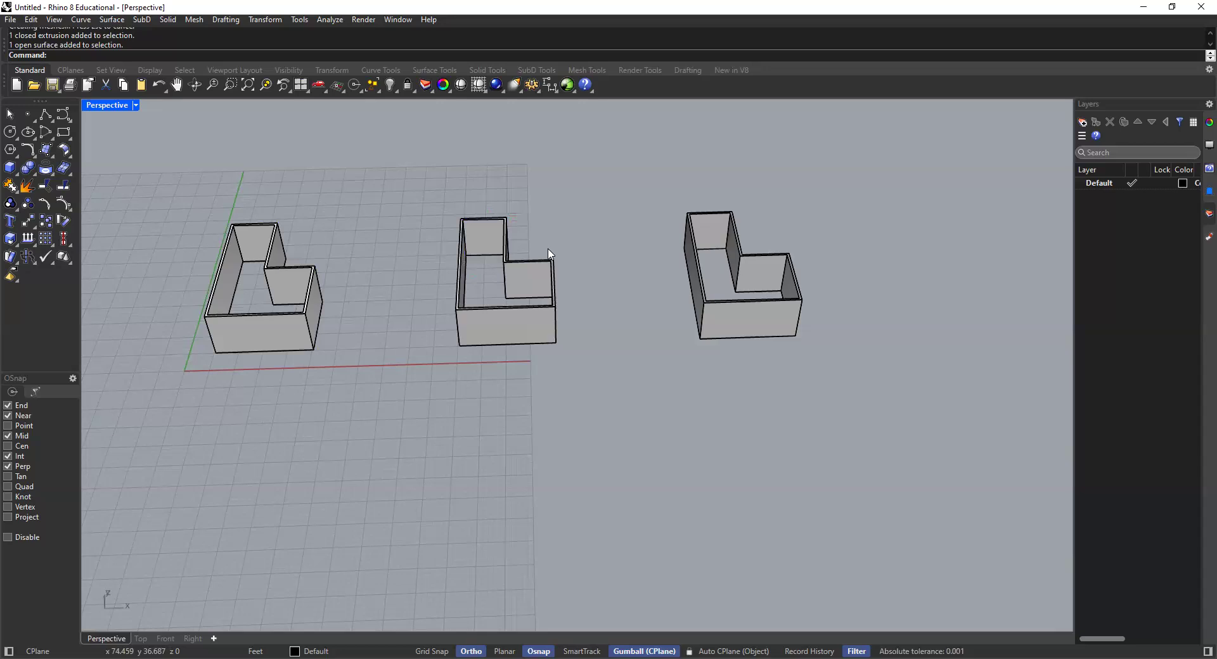
left_click(702, 238)
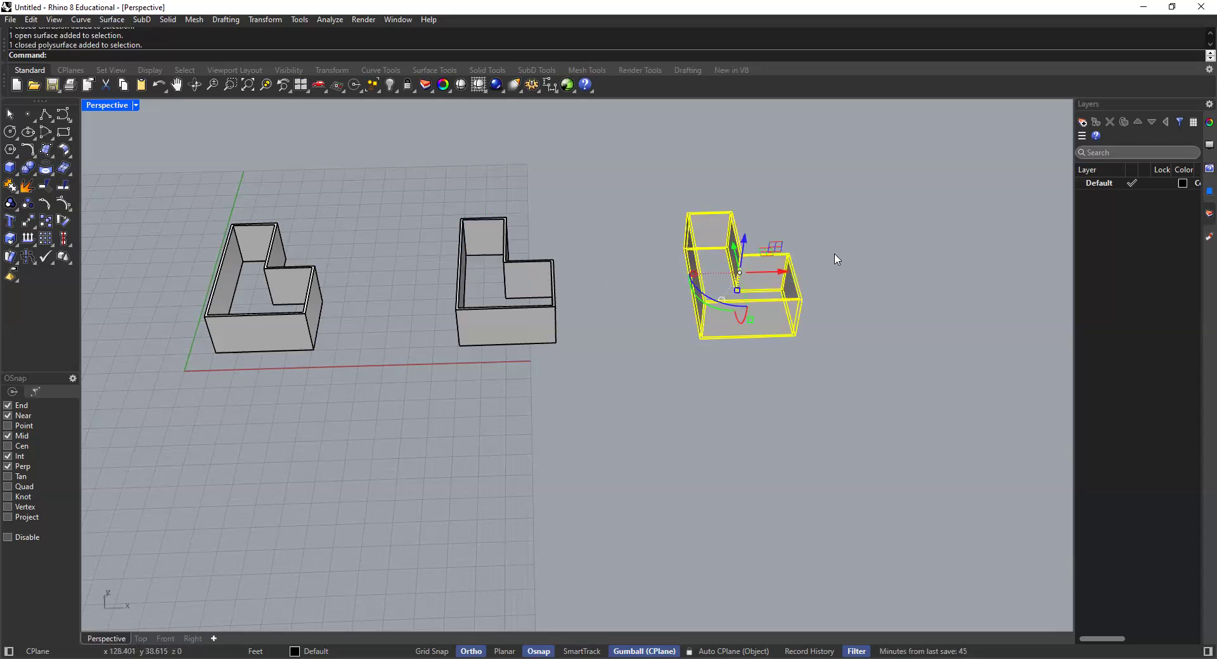
left_click(619, 364)
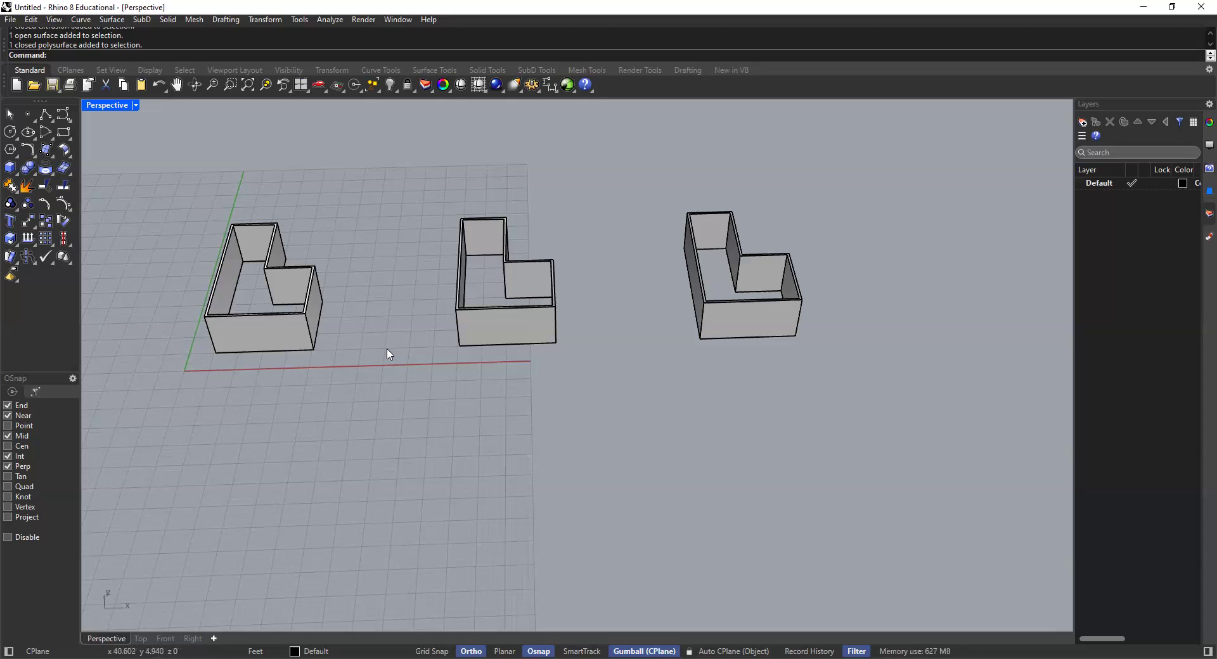